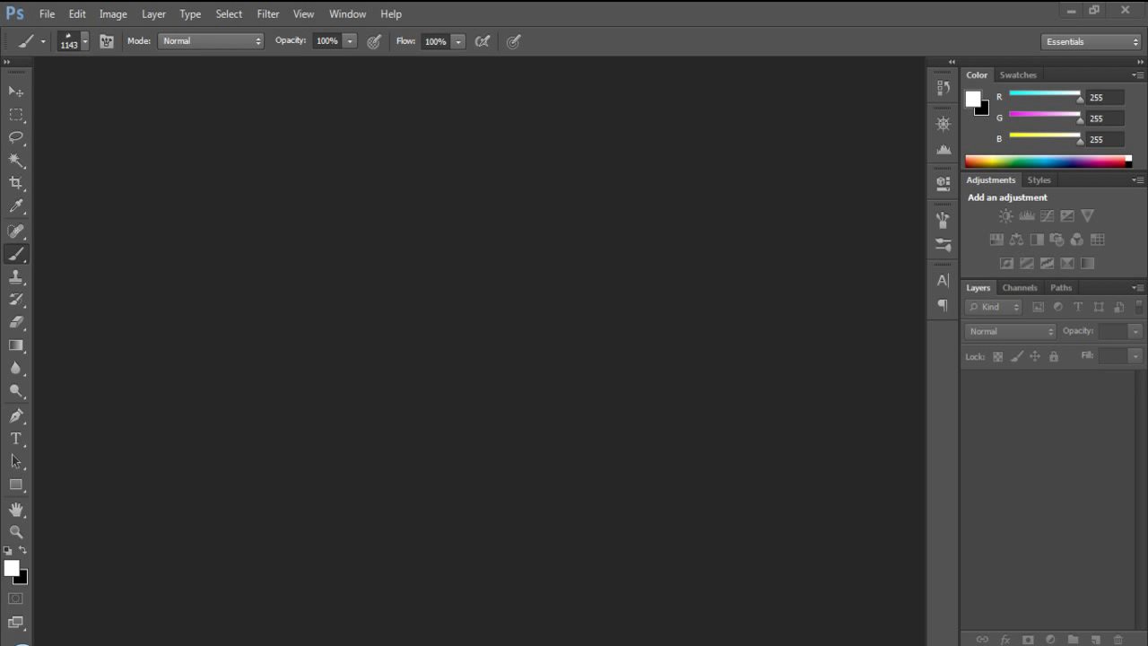
Look through the Window and Select menus' panel lists, then dismiss the menu
click(306, 20)
mouse_move(355, 30)
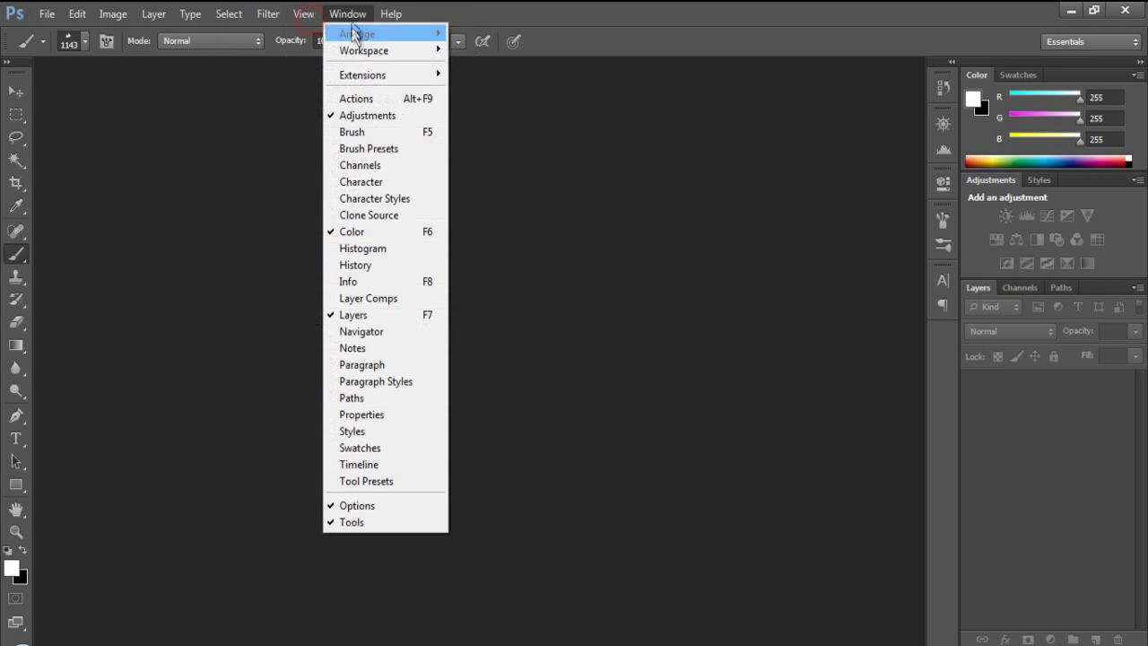
mouse_move(228, 14)
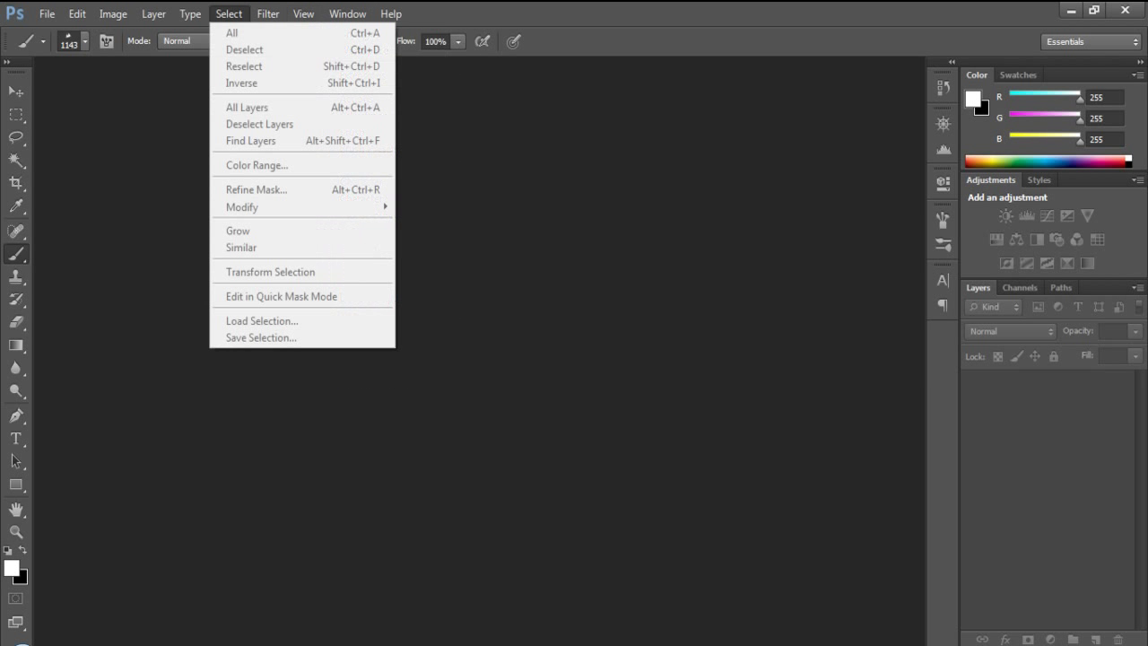
key(Escape)
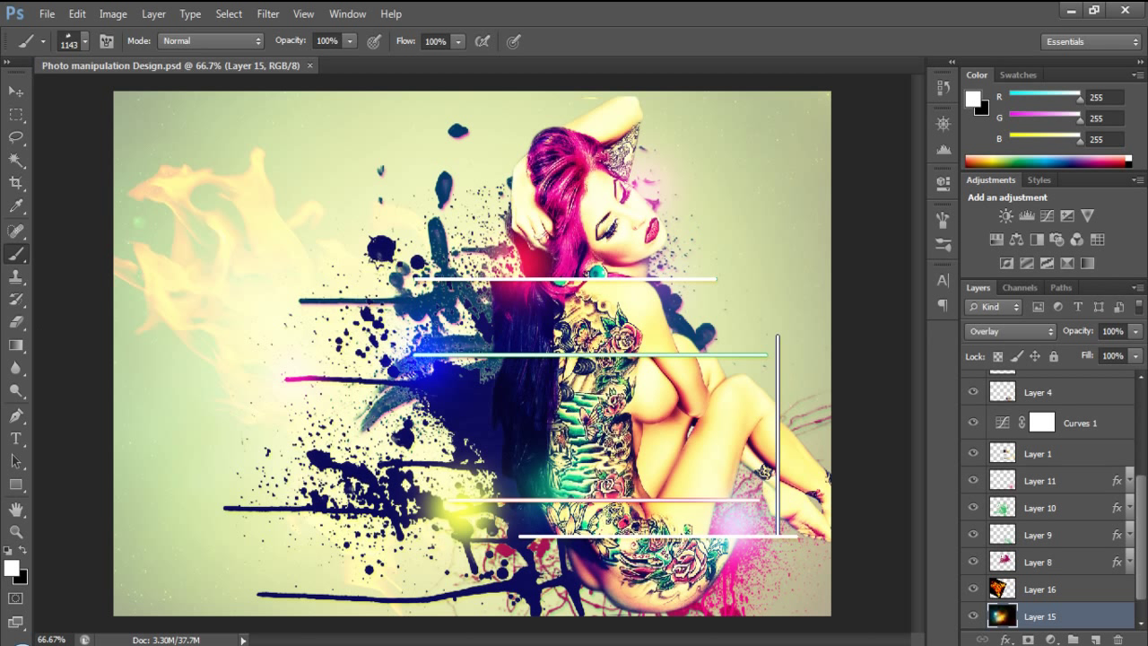
Pick the Pencil Tool, check the project folder in Explorer, and close Photo manipulation Design.psd
right_click(16, 255)
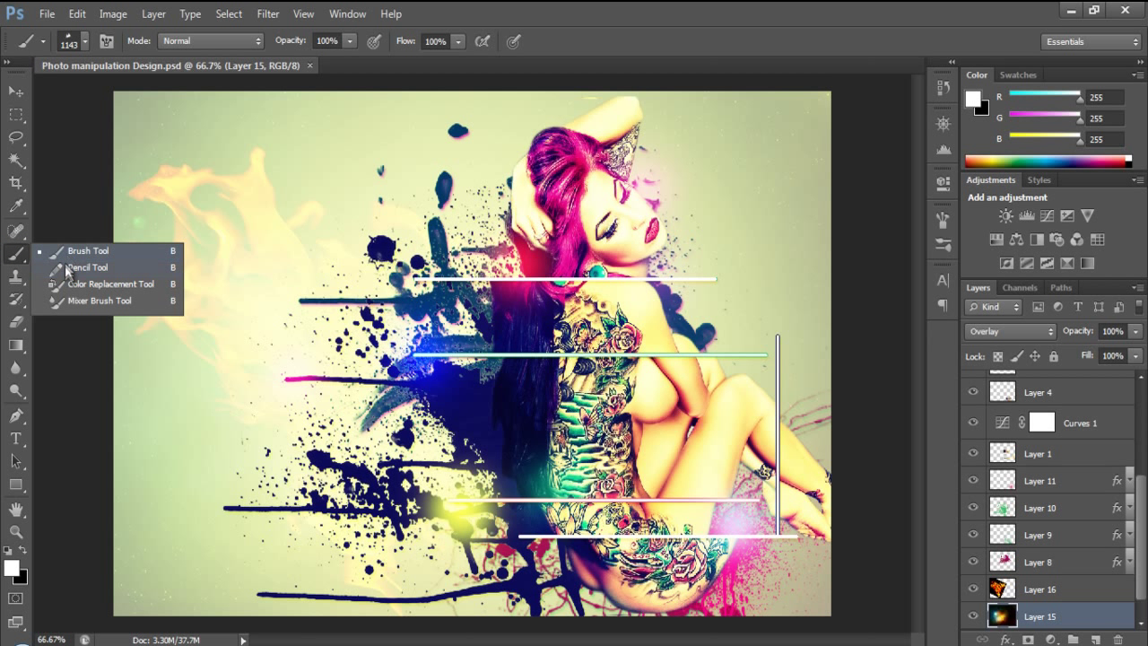
click(66, 270)
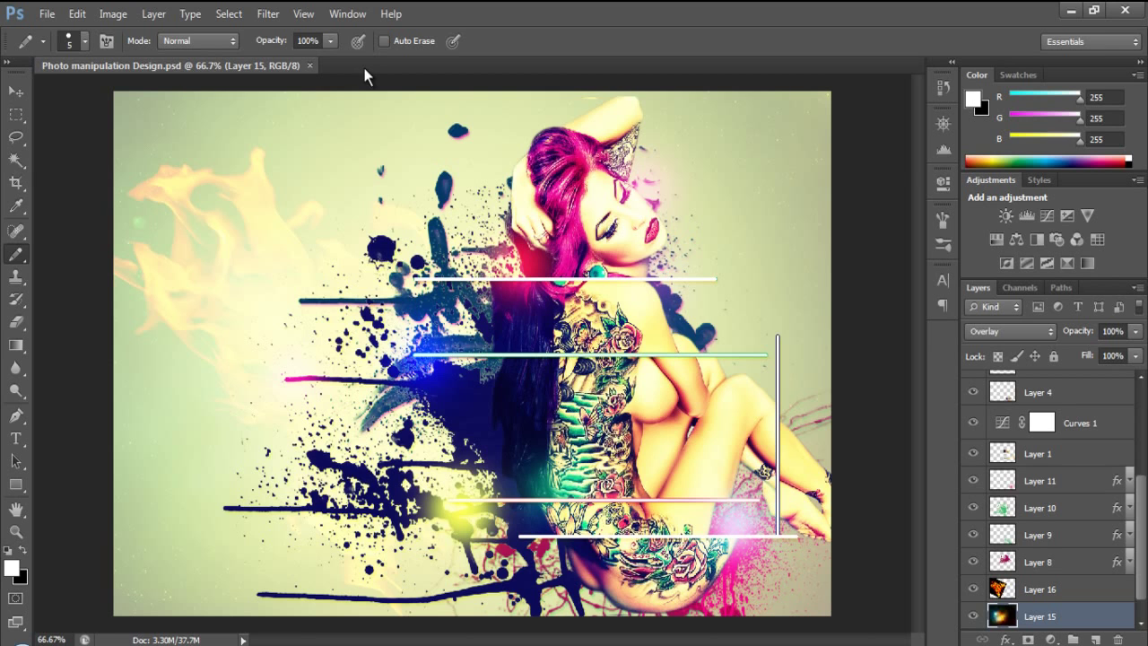
key(alt+Tab)
drag(351, 80, 610, 82)
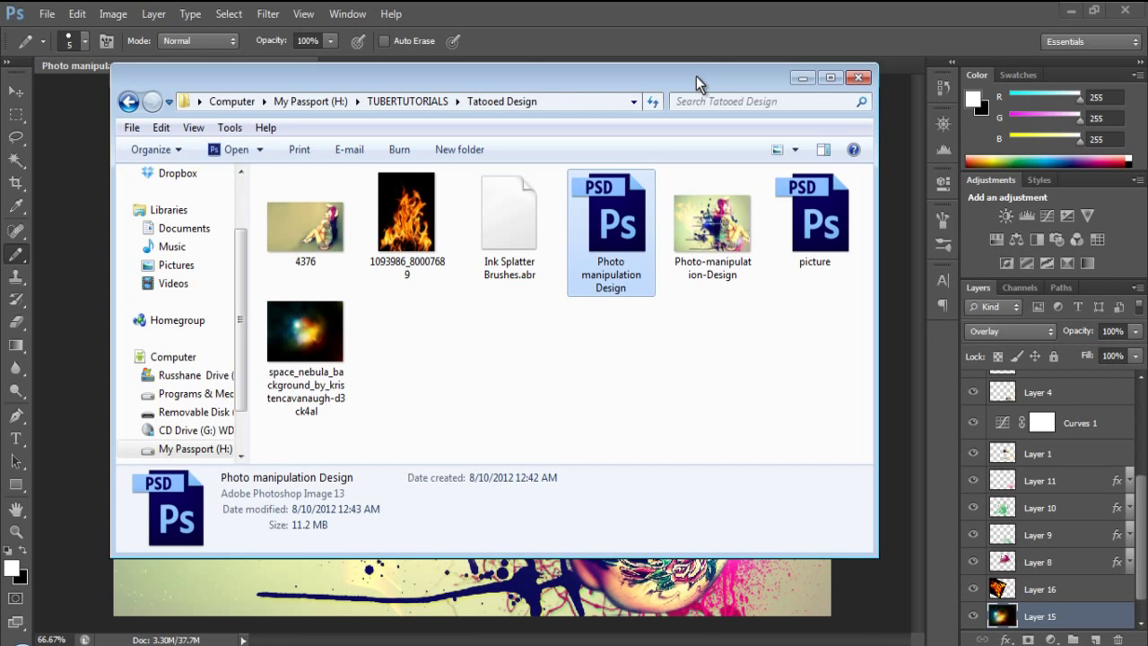
drag(699, 84, 36, 83)
click(152, 42)
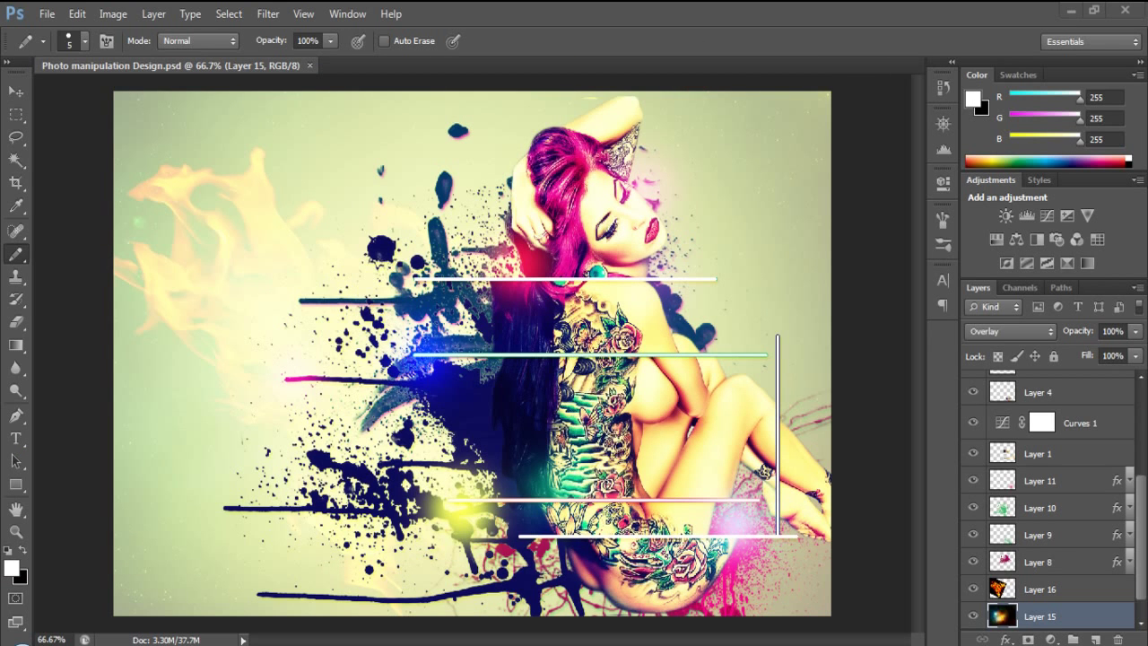
click(309, 66)
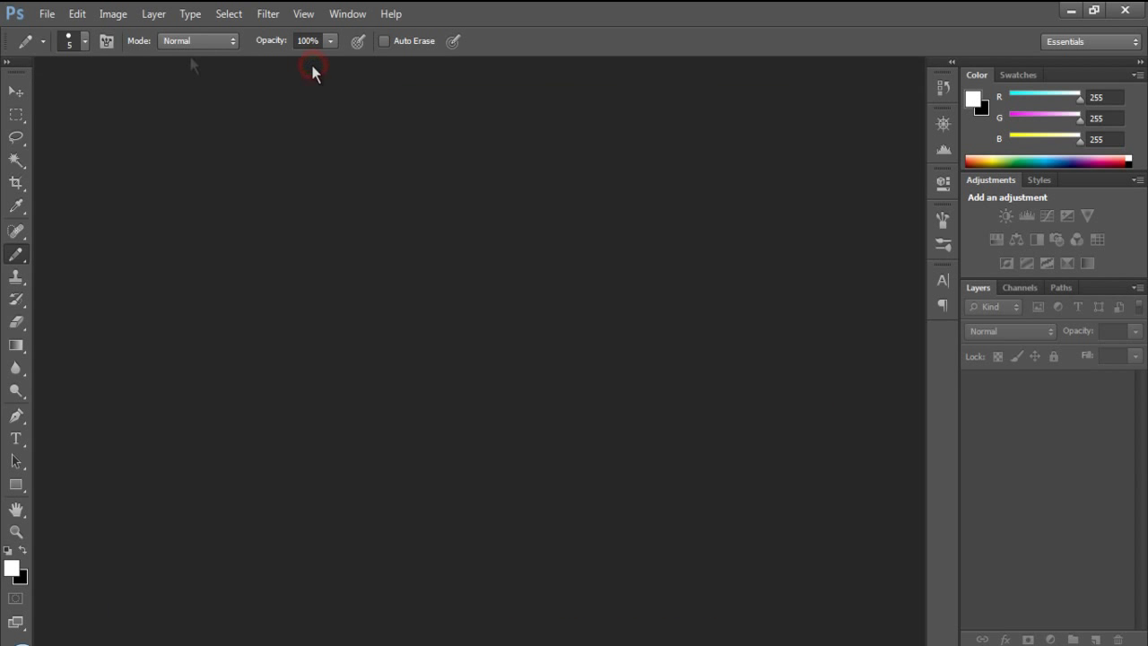
Create a new 1280×900 px, 72 ppi document
click(45, 13)
click(61, 33)
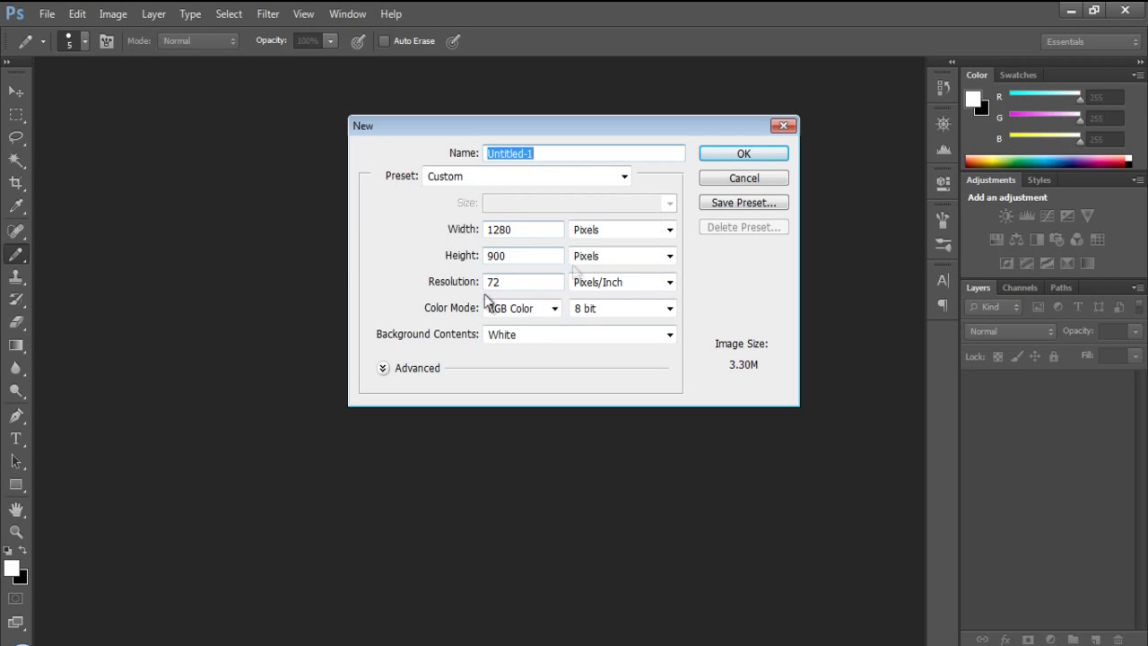
click(748, 157)
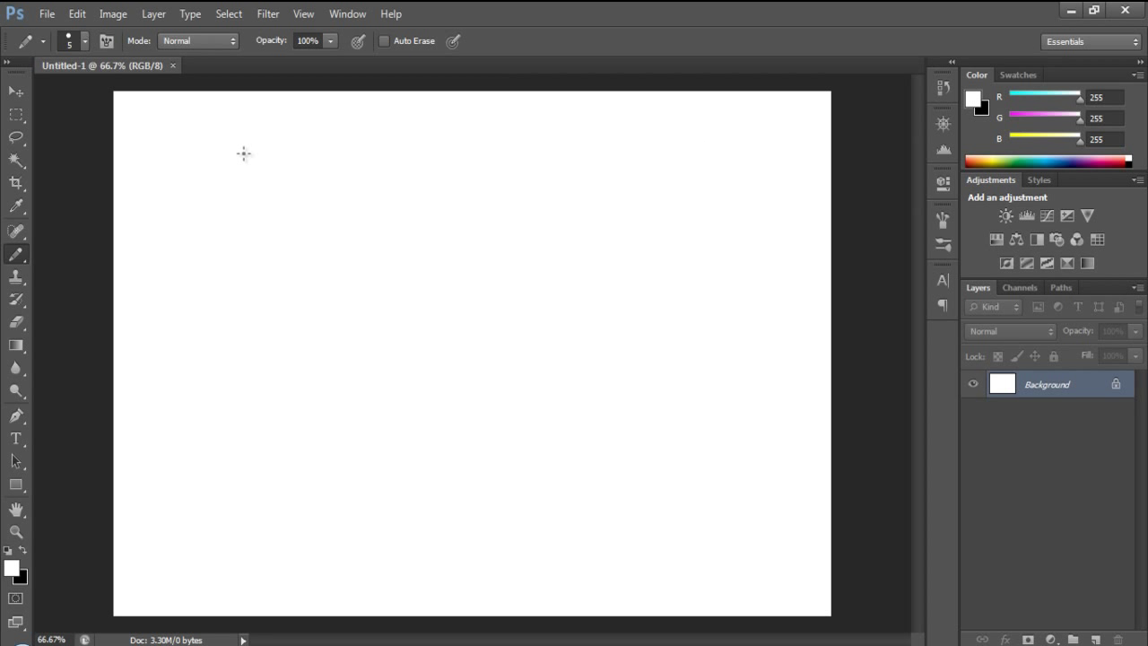
Fill the canvas with a white-to-grey radial gradient from the centre, then begin unlocking the Background
click(18, 350)
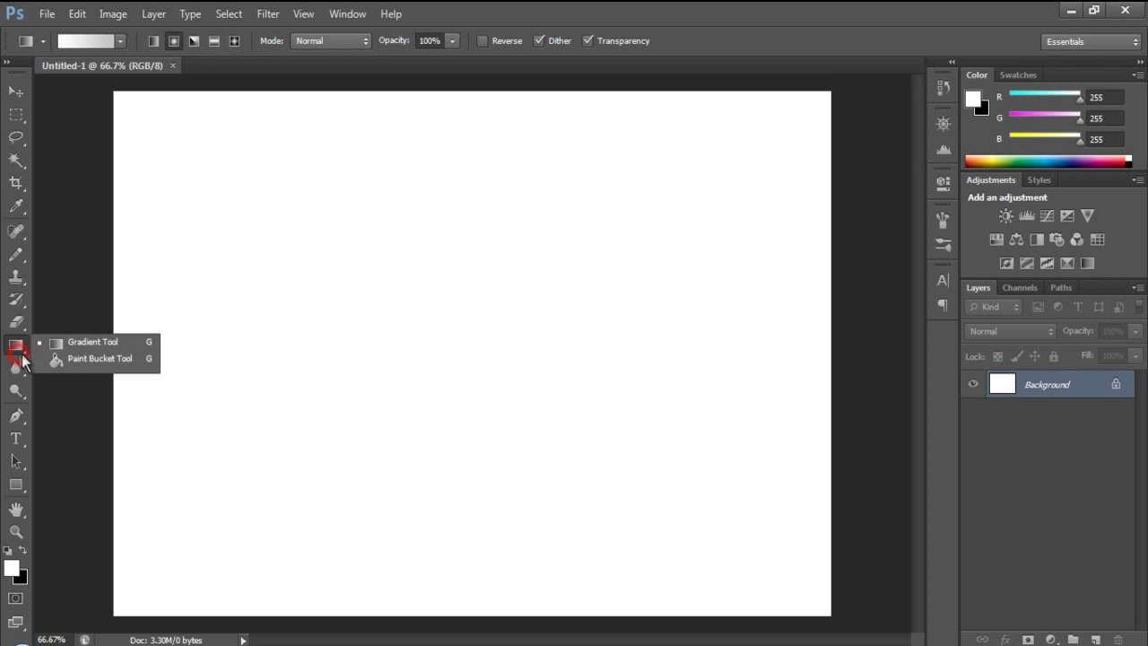
click(82, 340)
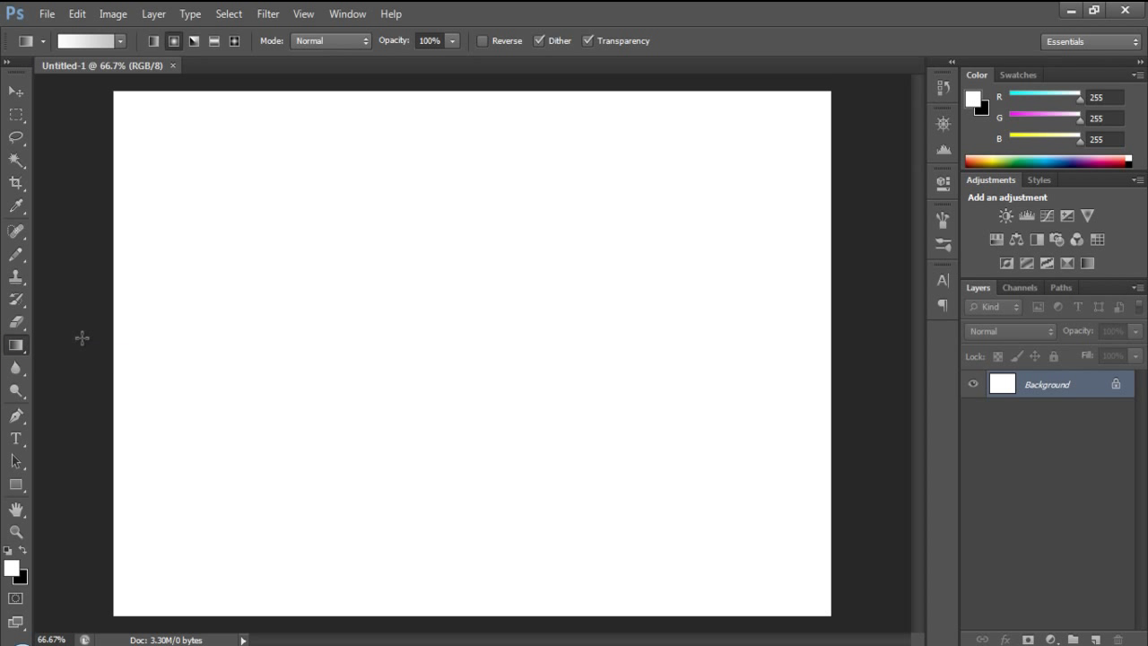
click(173, 42)
click(90, 43)
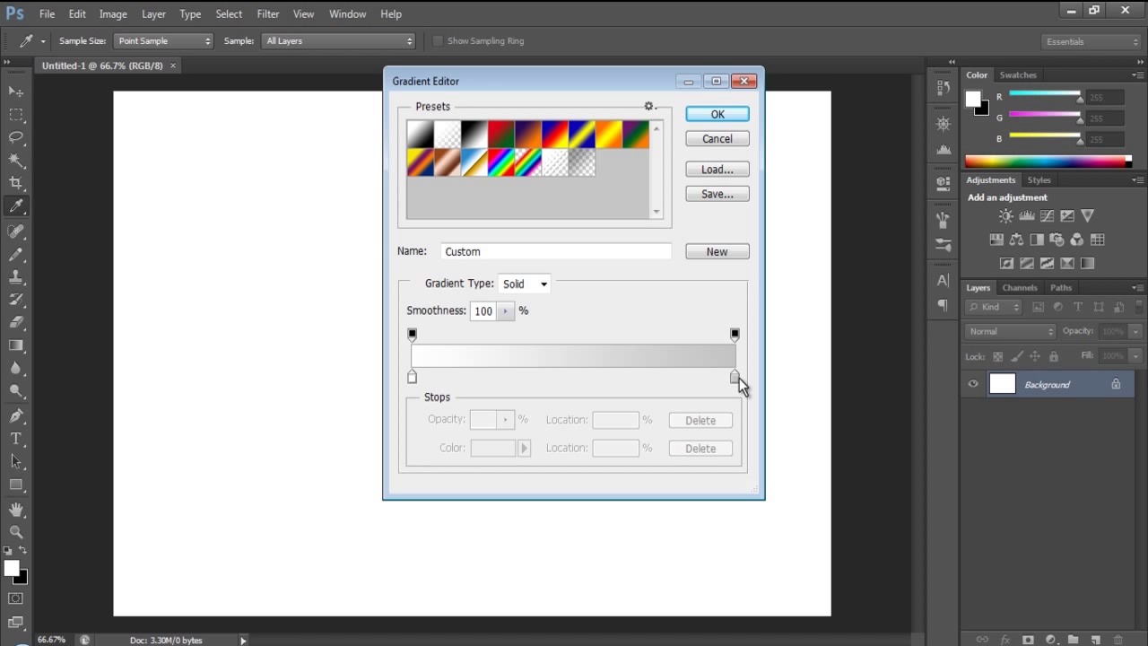
click(718, 114)
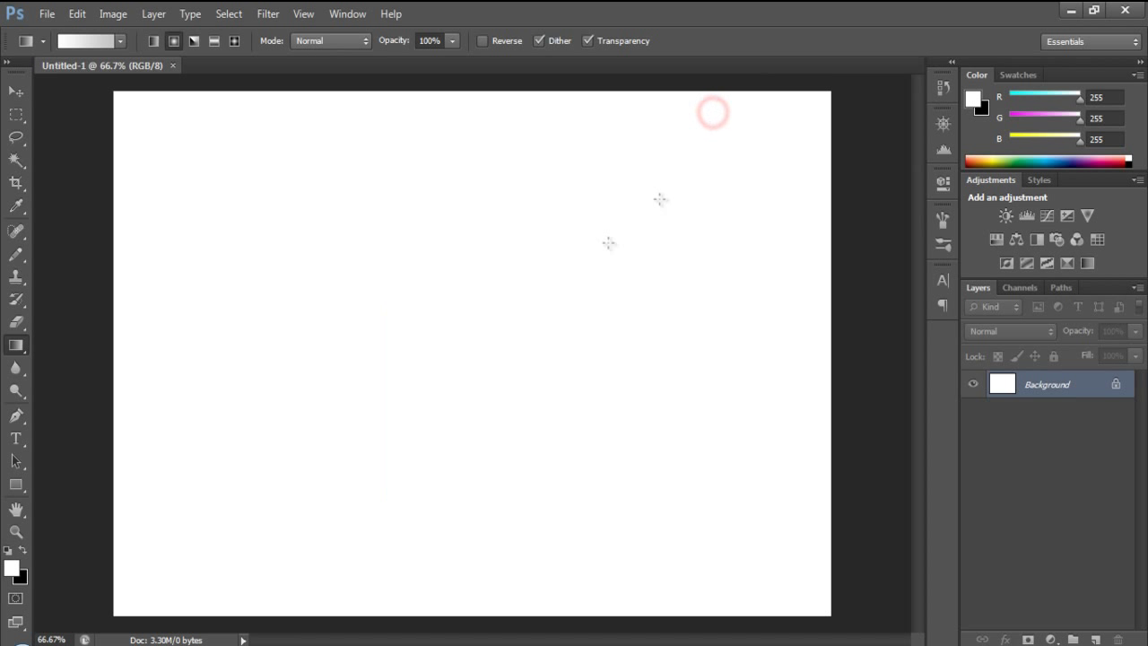
click(468, 364)
drag(469, 363, 830, 60)
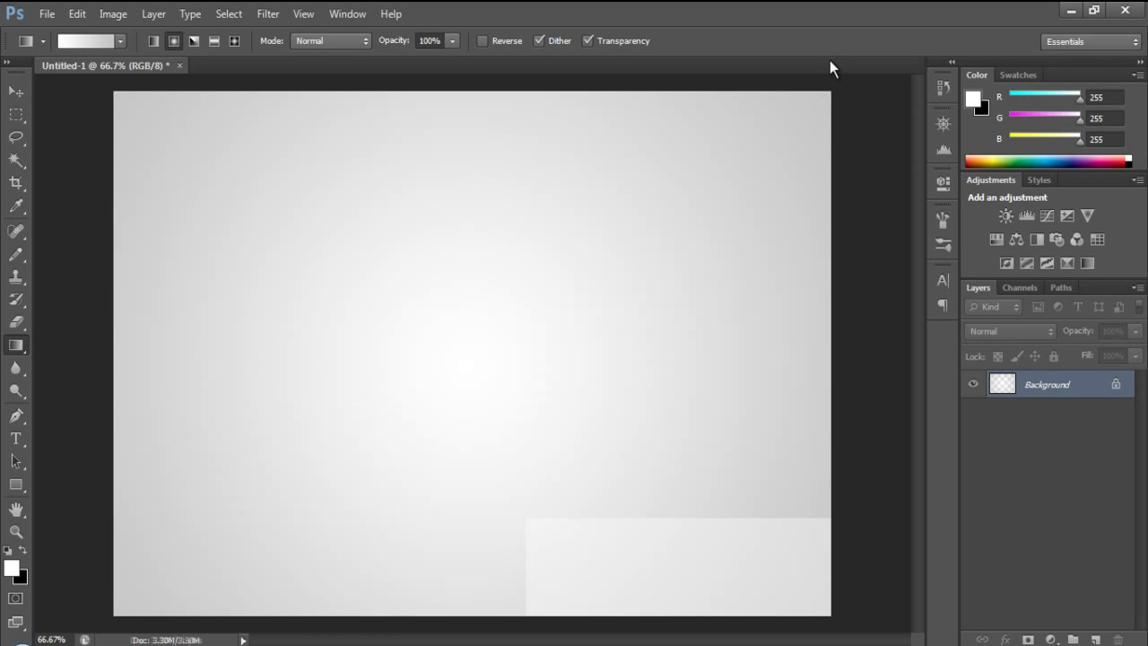
double_click(1034, 388)
Convert the Background to Layer 0 and drag the woman from picture.psd into Untitled-1
click(711, 207)
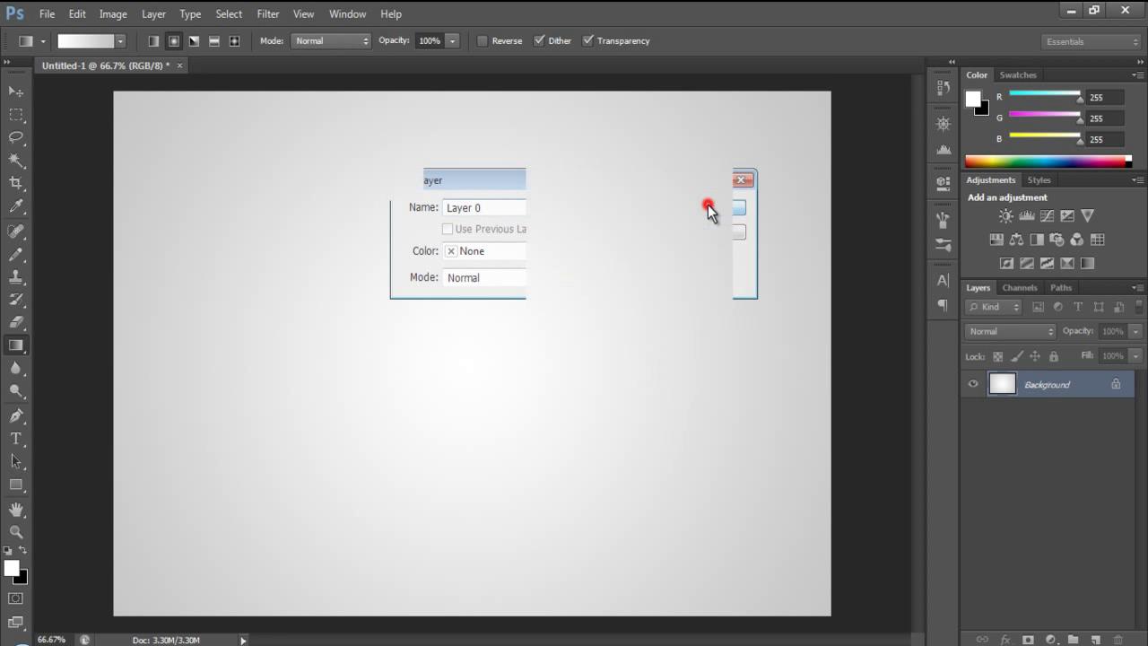
key(alt+Tab)
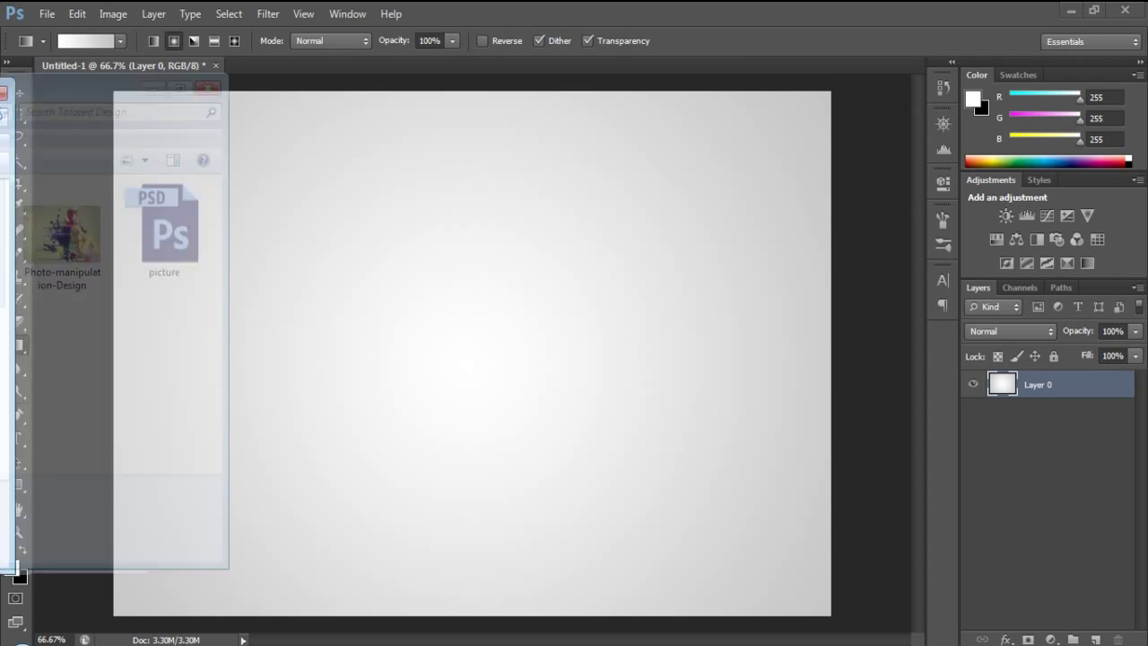
click(714, 232)
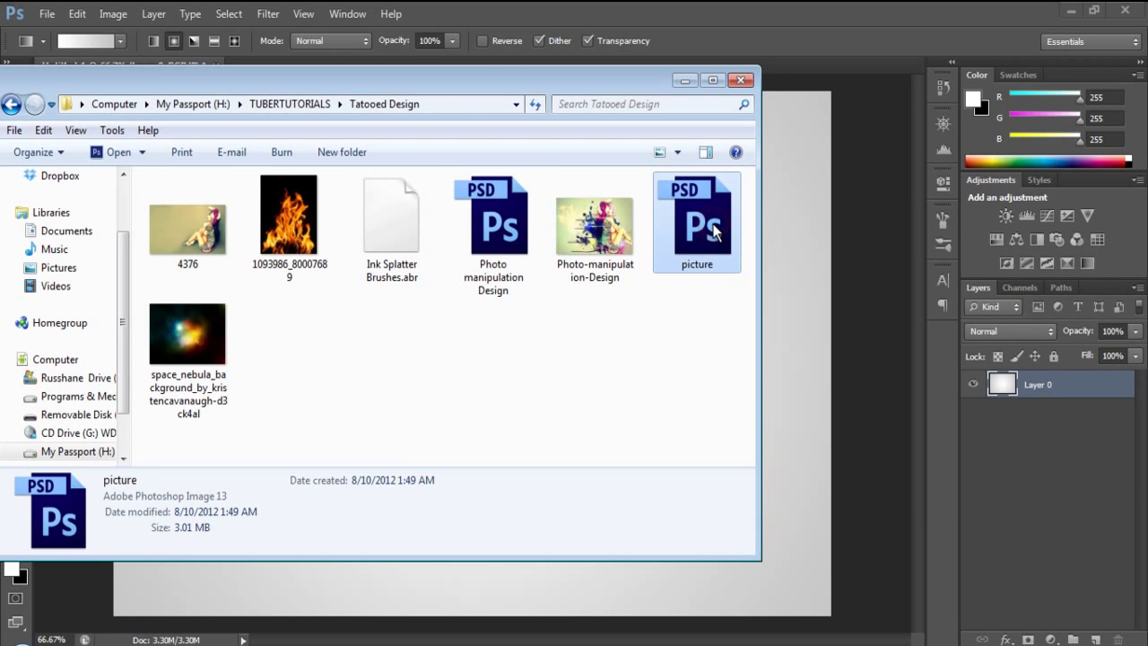
double_click(713, 232)
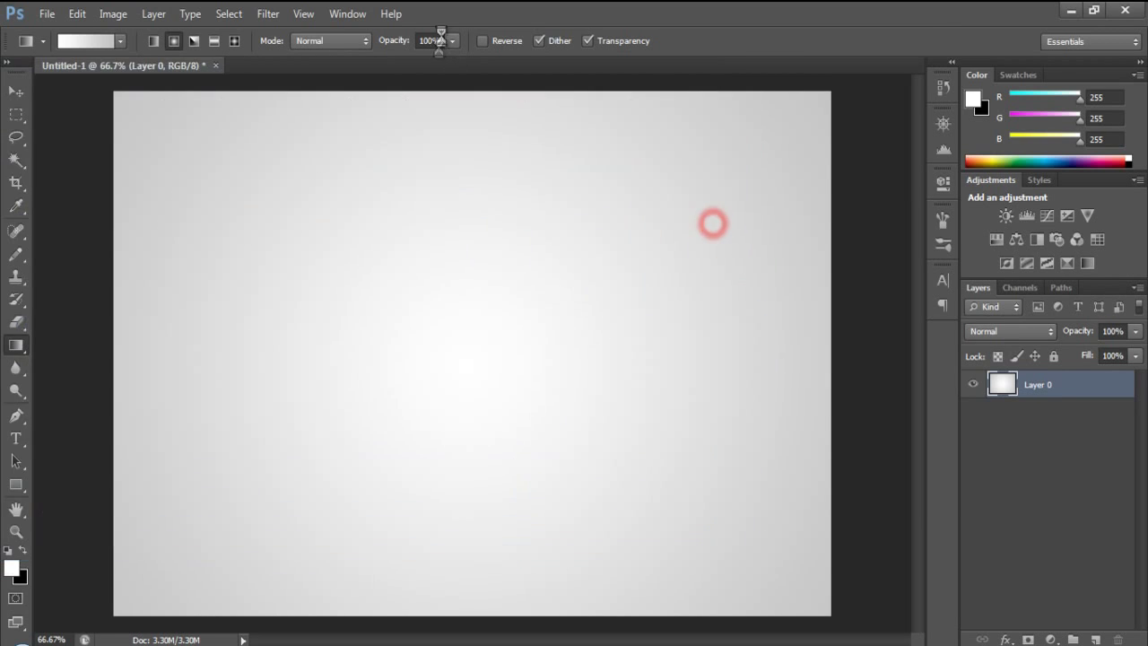
key(alt+Tab)
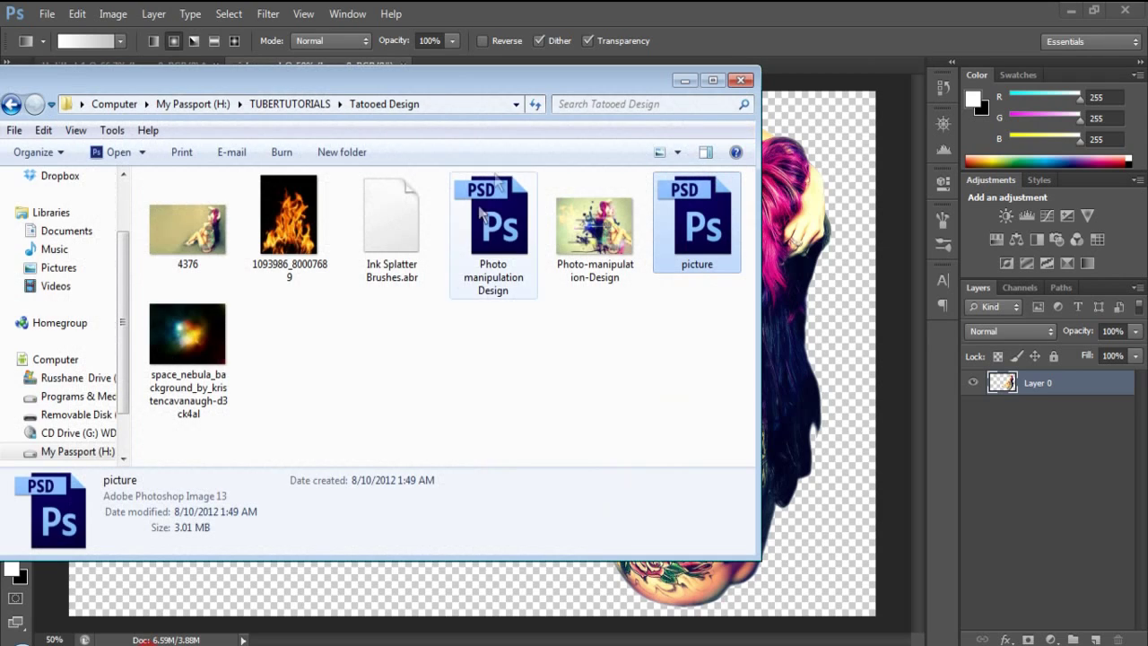
click(552, 79)
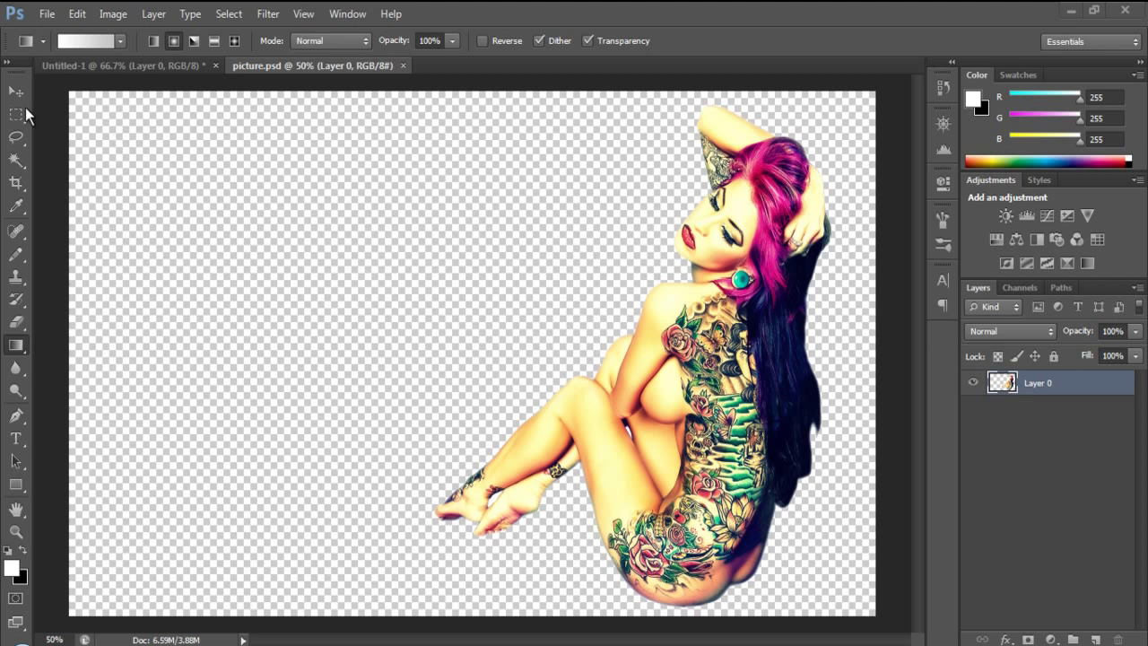
click(14, 91)
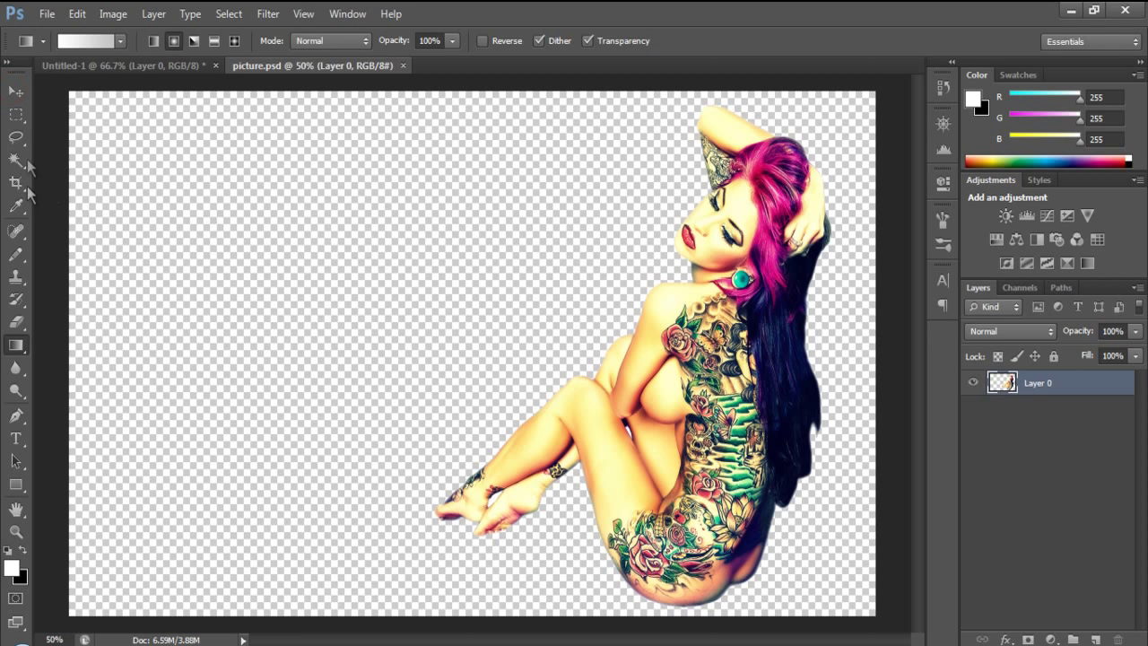
click(16, 92)
drag(719, 378, 448, 357)
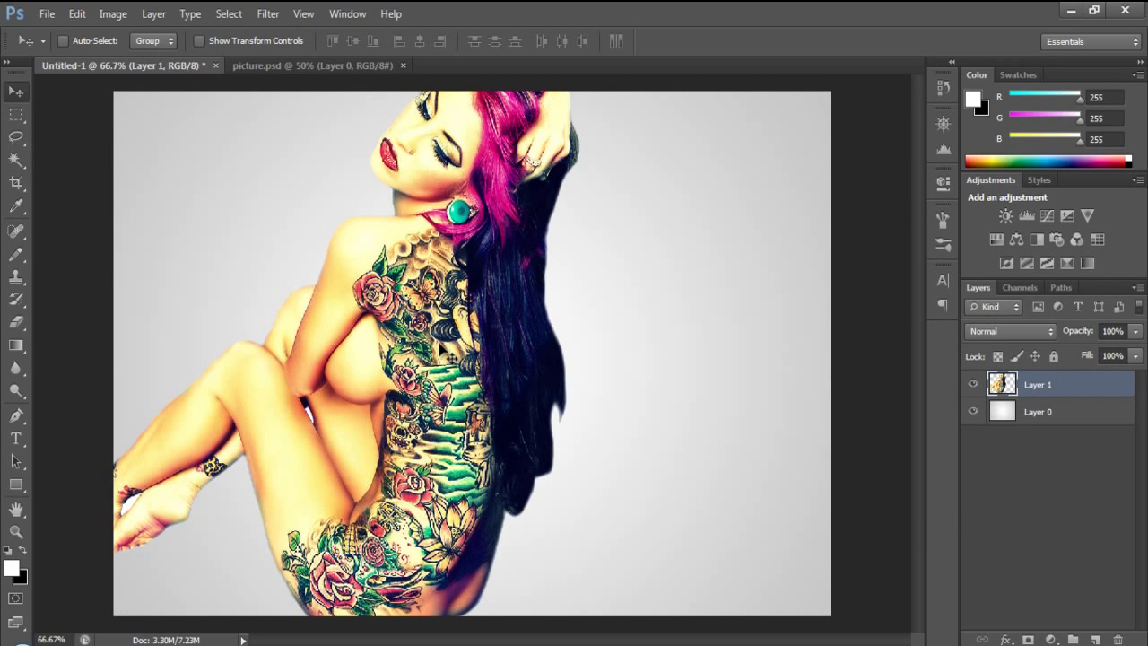
Flip the woman horizontally, scale her to about 77.51%, and place her on the right
key(ctrl+t)
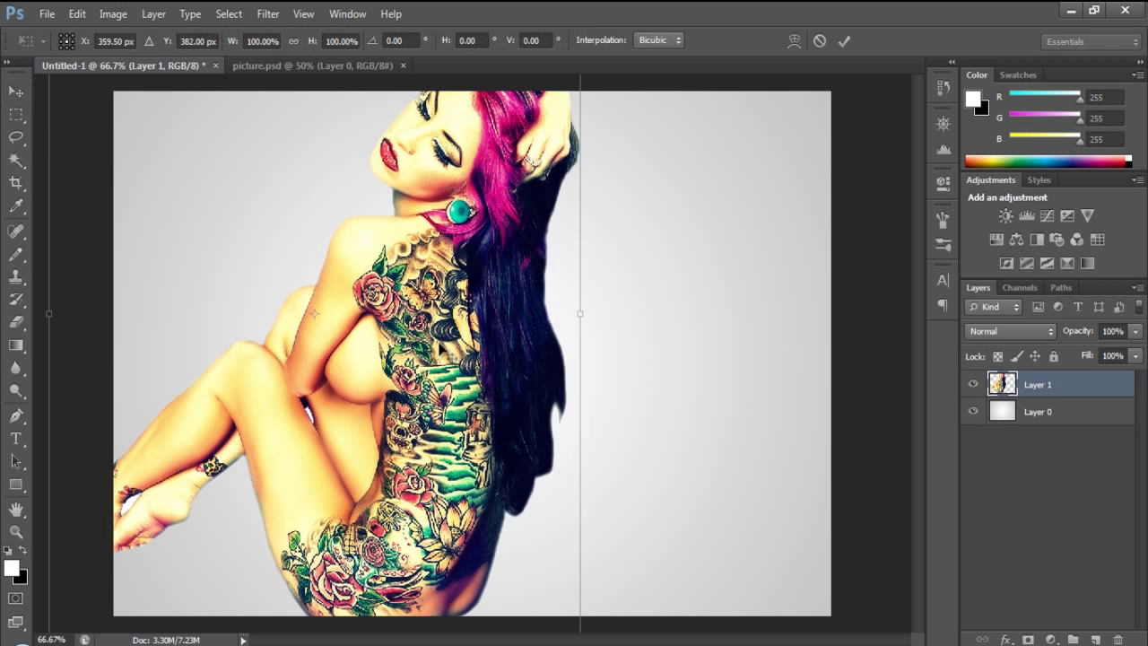
right_click(435, 334)
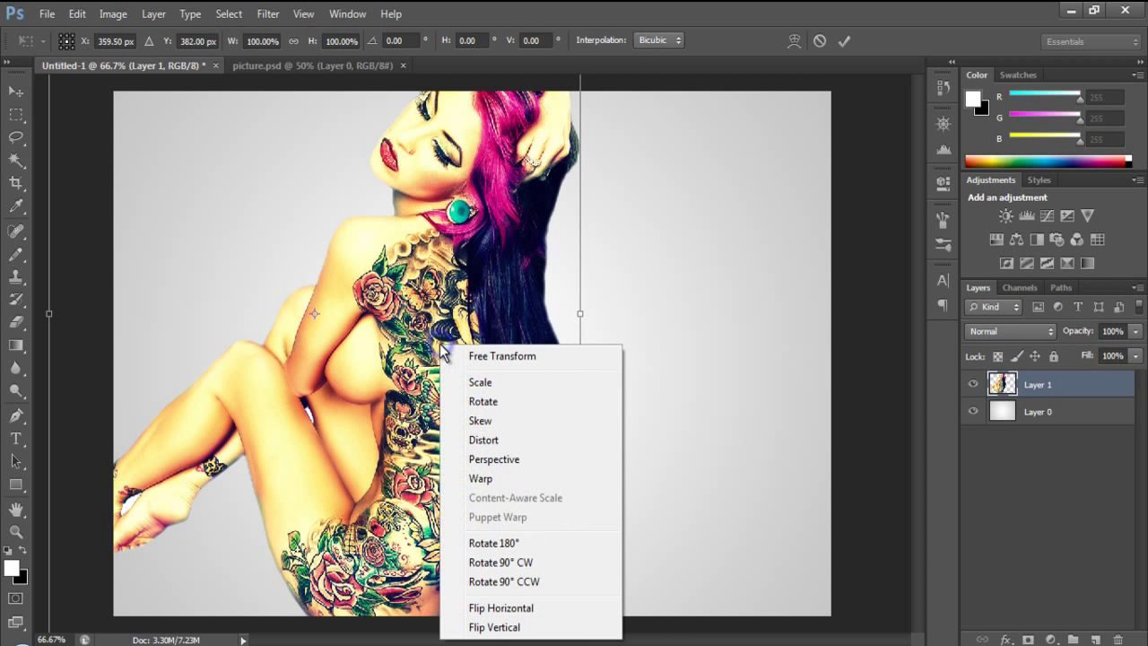
click(505, 614)
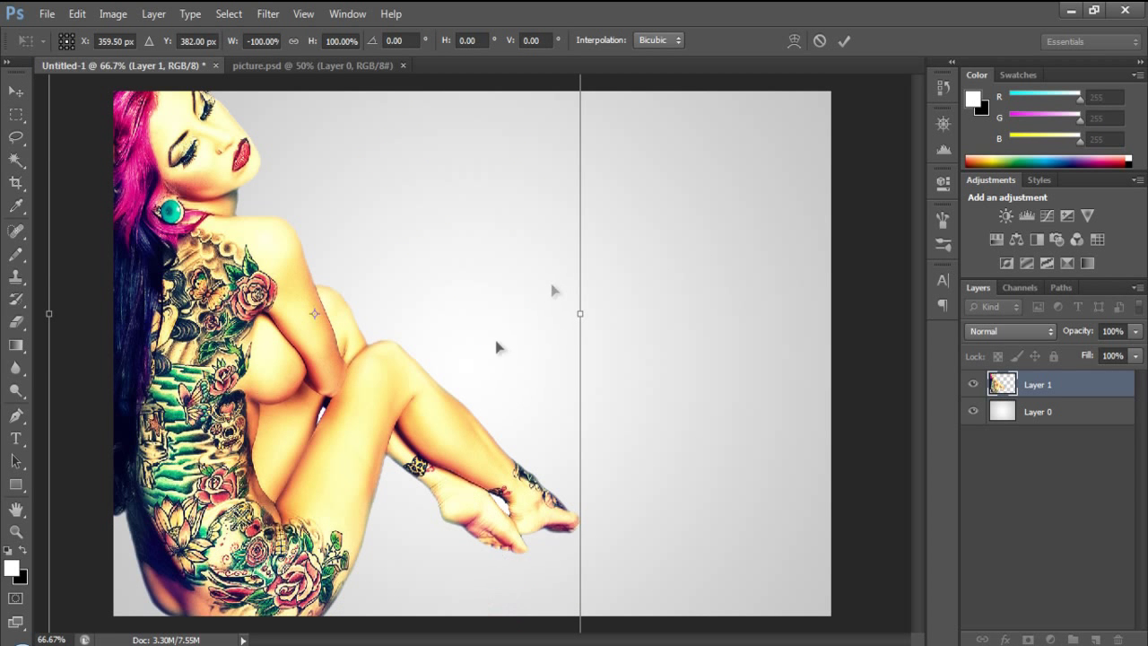
key(ctrl+minus)
key(ctrl+minus)
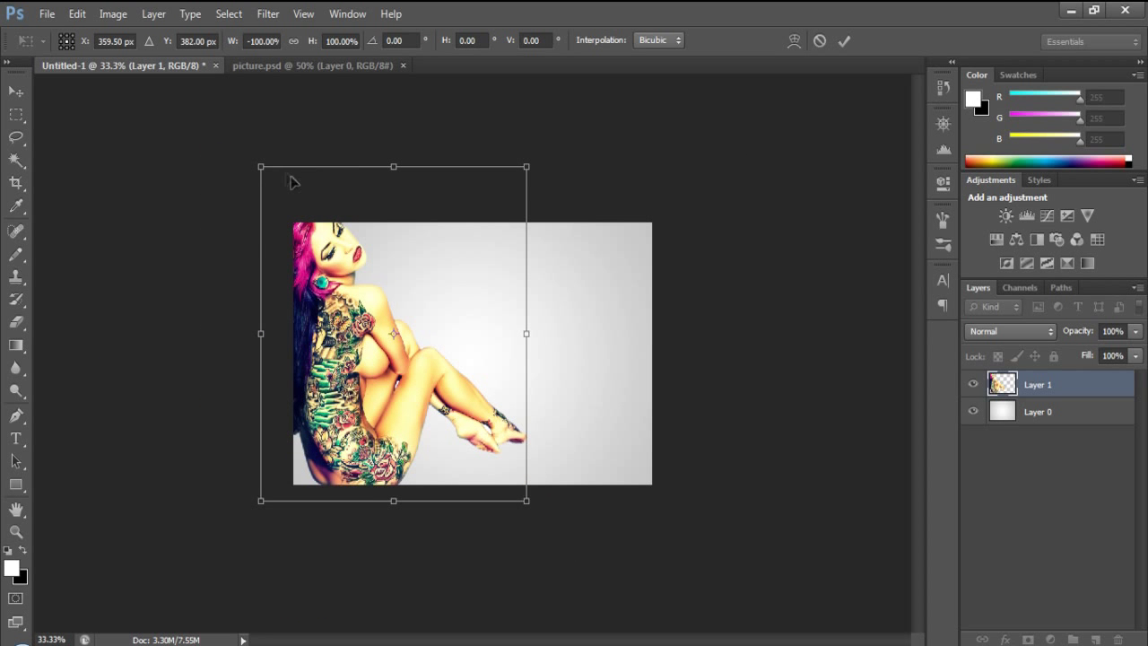
drag(258, 163, 315, 235)
drag(366, 313, 528, 311)
drag(481, 224, 484, 228)
drag(523, 319, 516, 317)
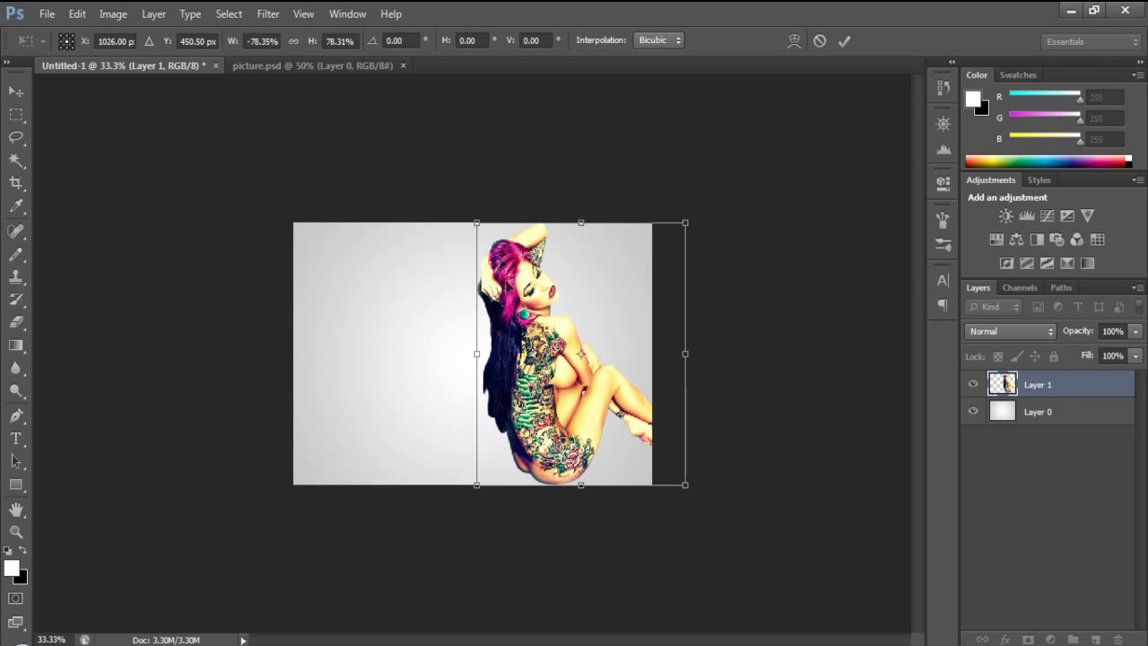
drag(476, 222, 480, 226)
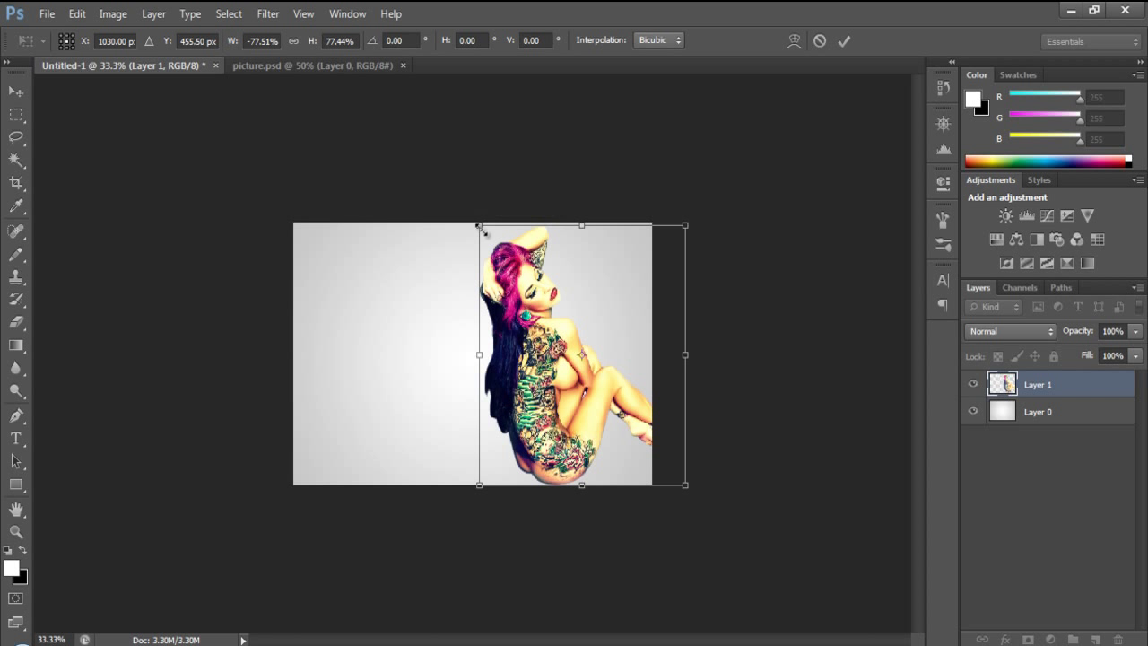
drag(524, 350, 528, 316)
click(844, 40)
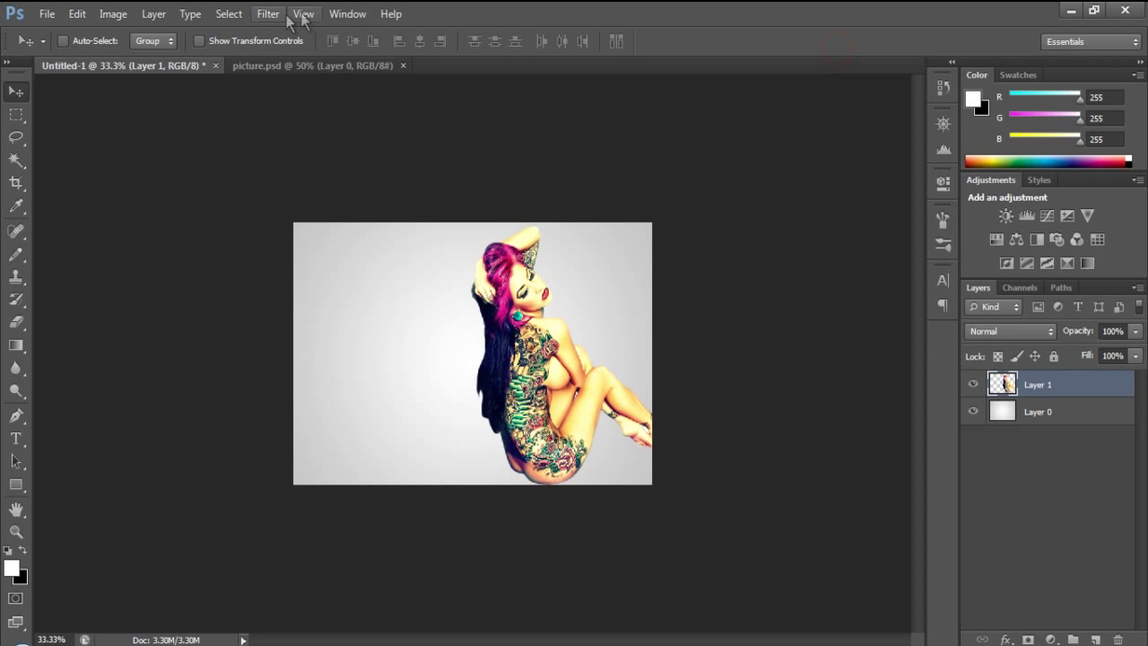
Fit the document on screen and cut the woman's head into its own layer, Layer 2
click(304, 14)
click(334, 175)
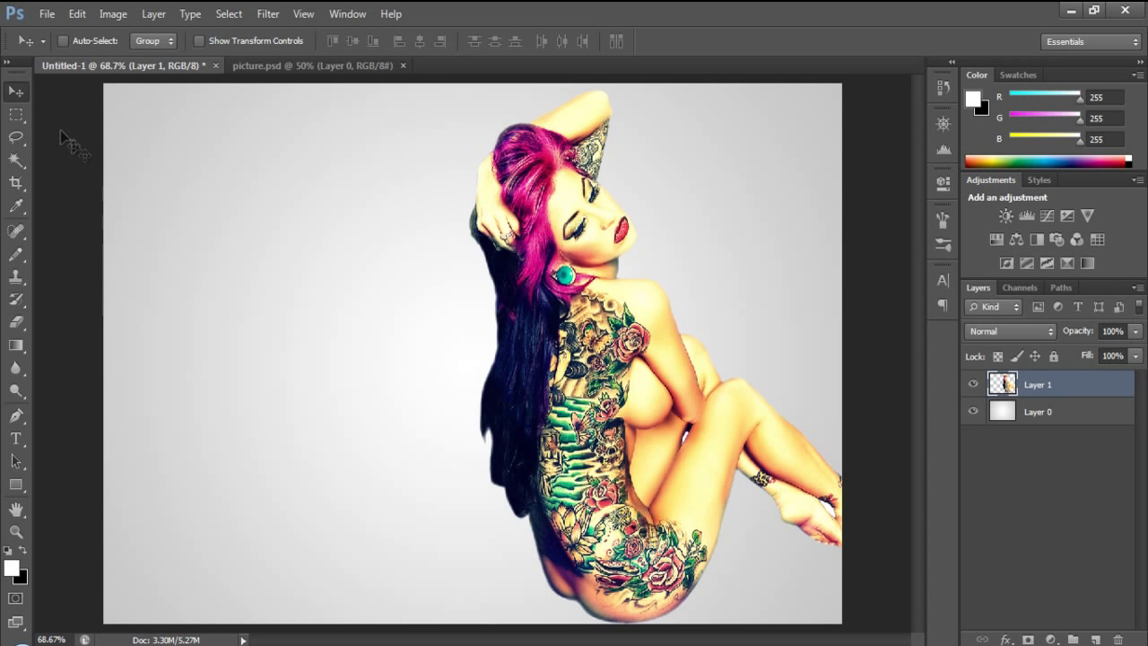
click(16, 114)
click(81, 114)
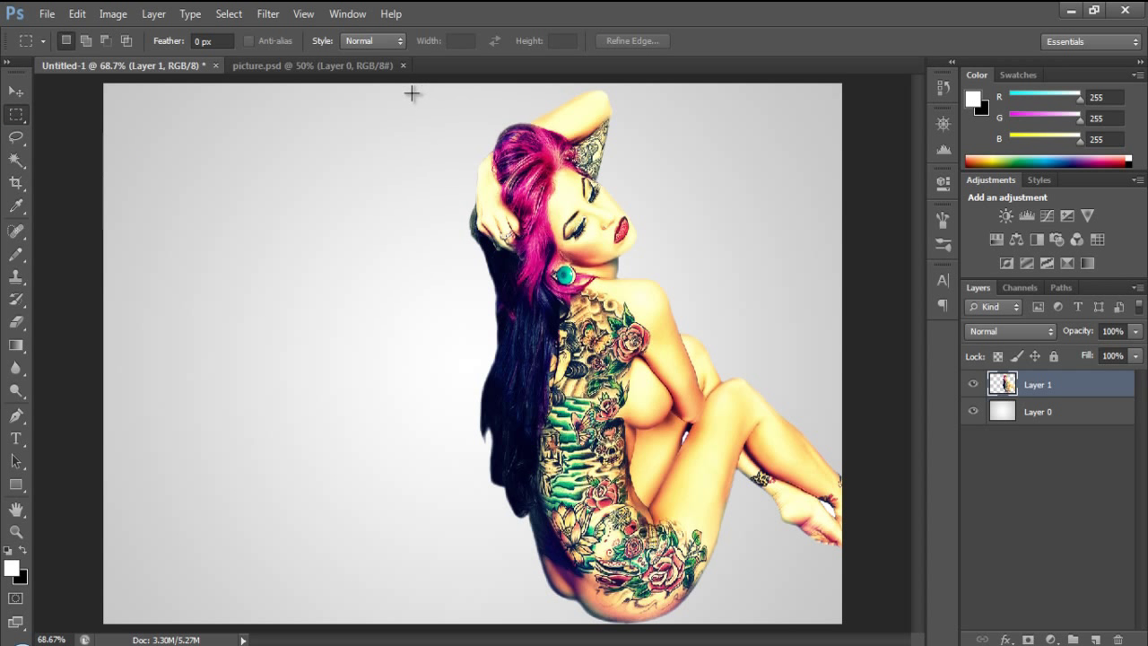
drag(400, 95, 619, 97)
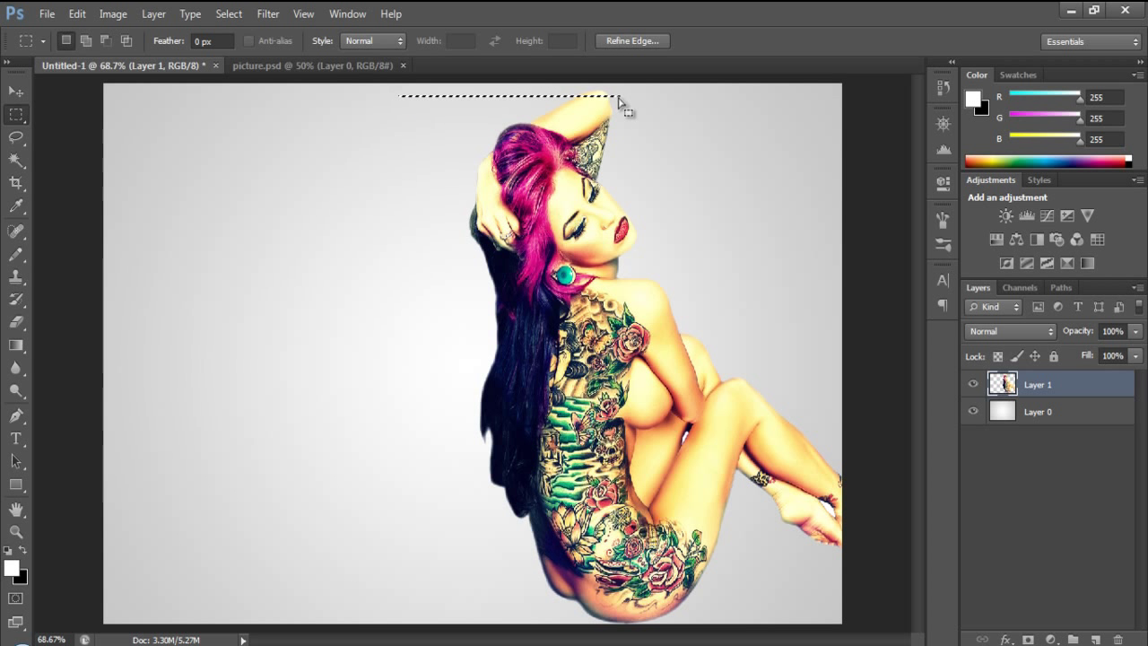
click(585, 97)
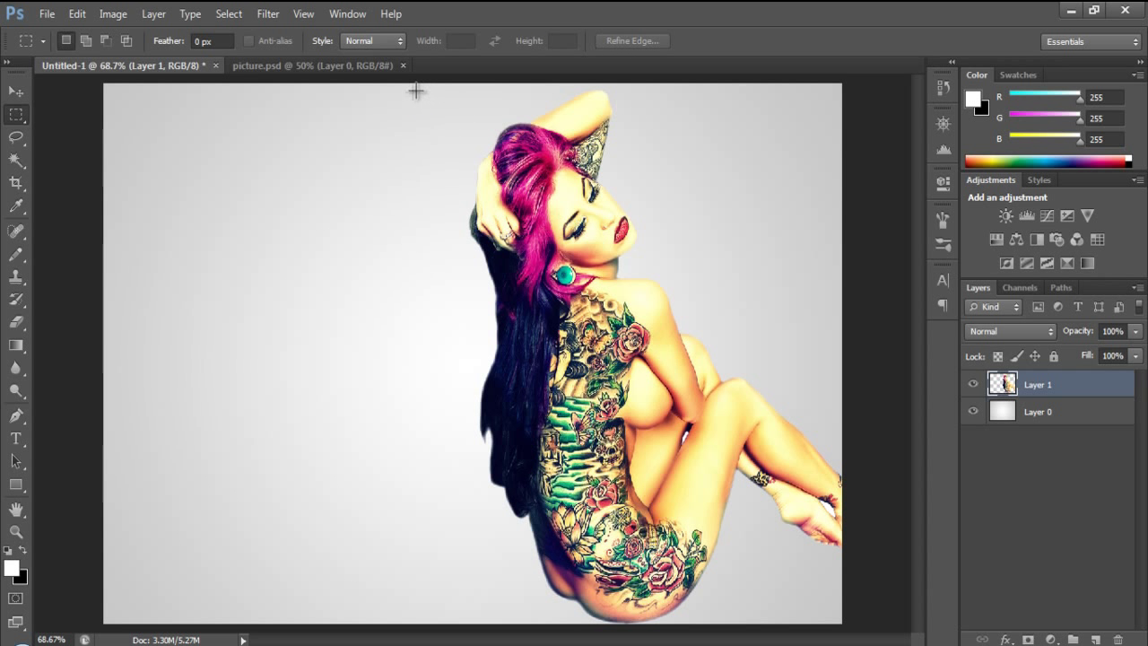
drag(411, 91, 681, 277)
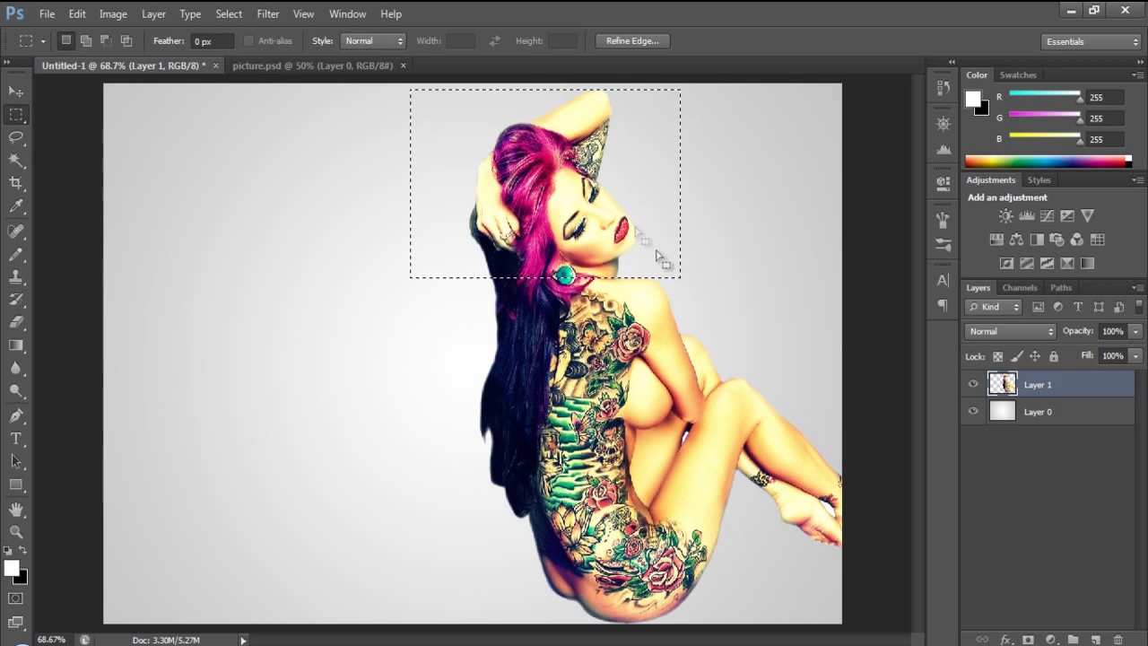
right_click(559, 186)
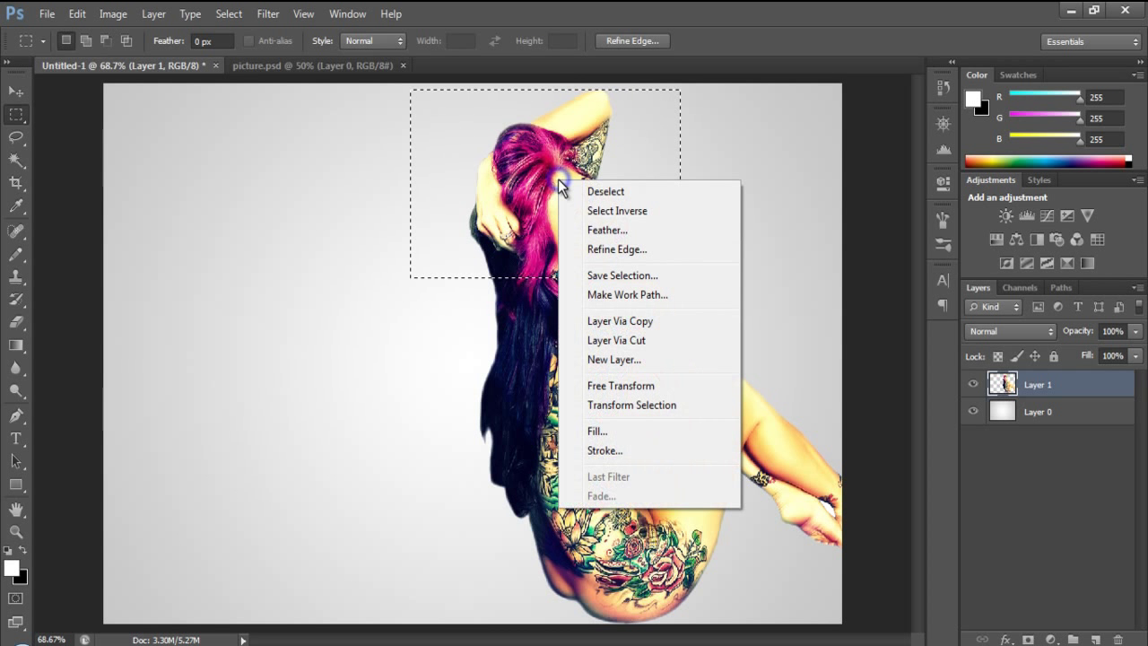
click(618, 342)
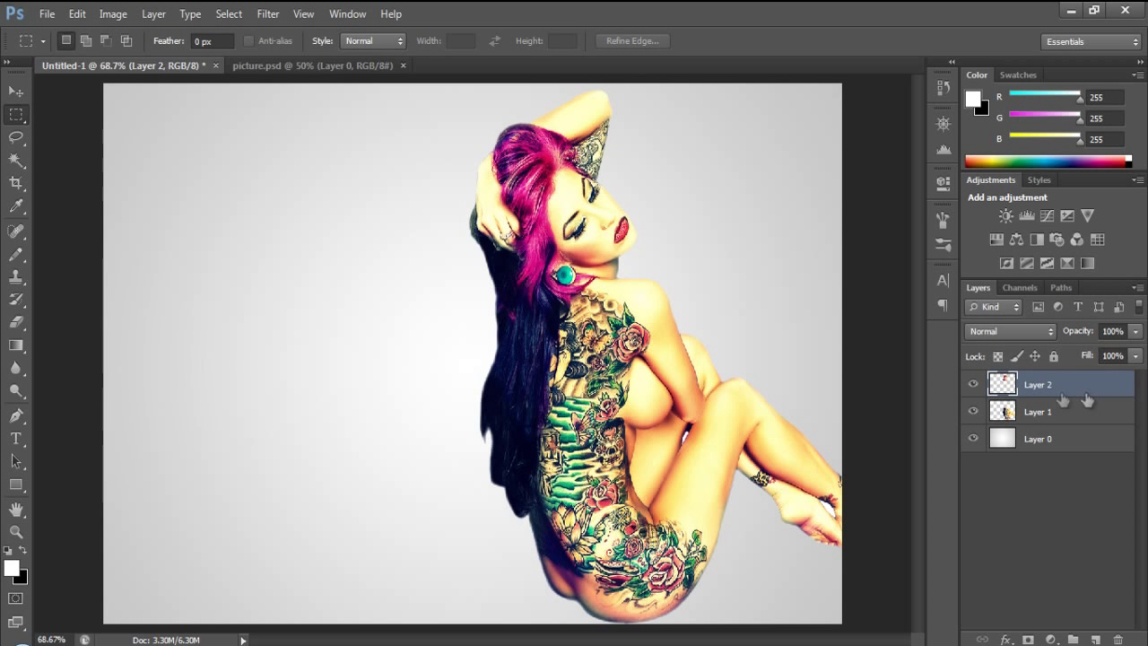
click(974, 386)
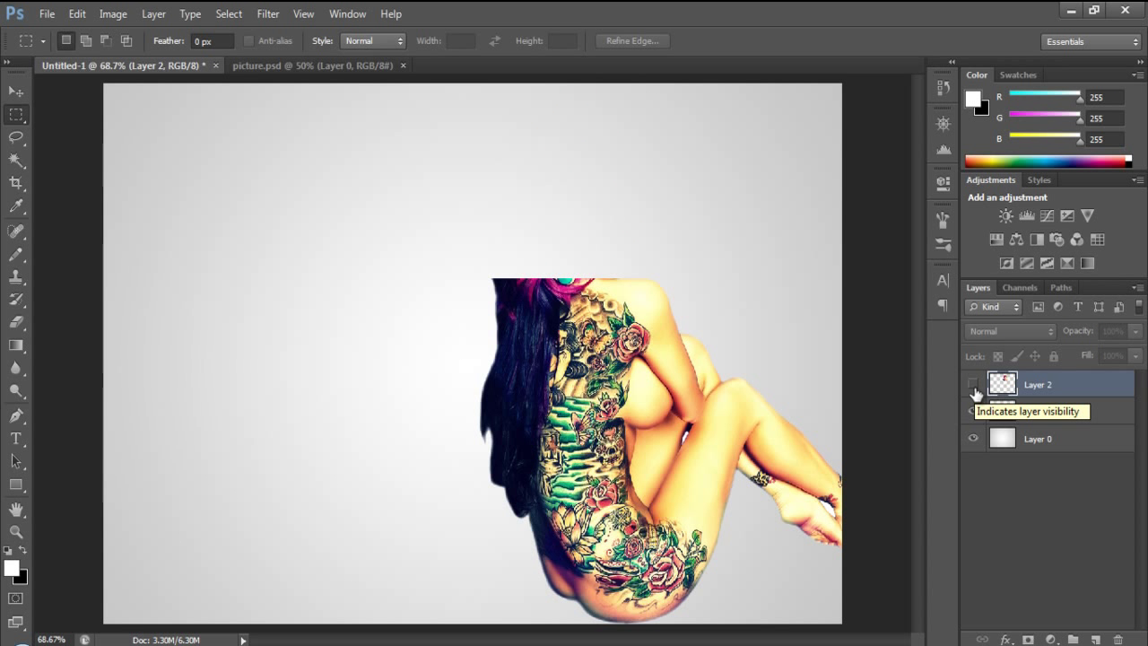
Cut a band across the torso and knees from Layer 1 into Layer 3
click(1082, 423)
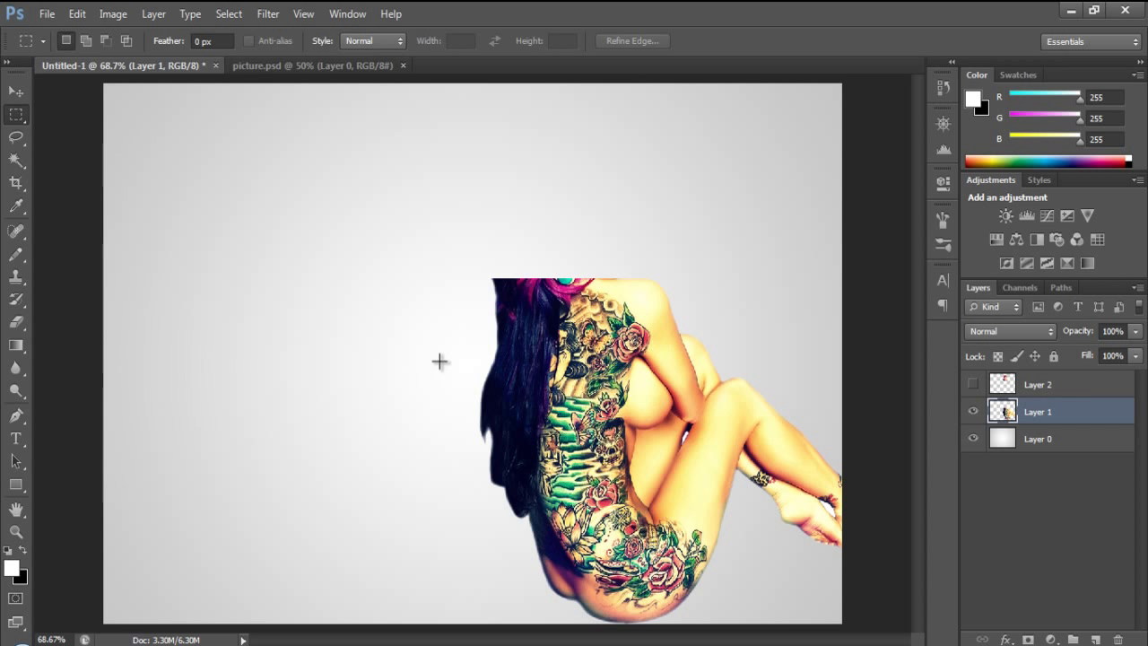
drag(664, 360, 774, 531)
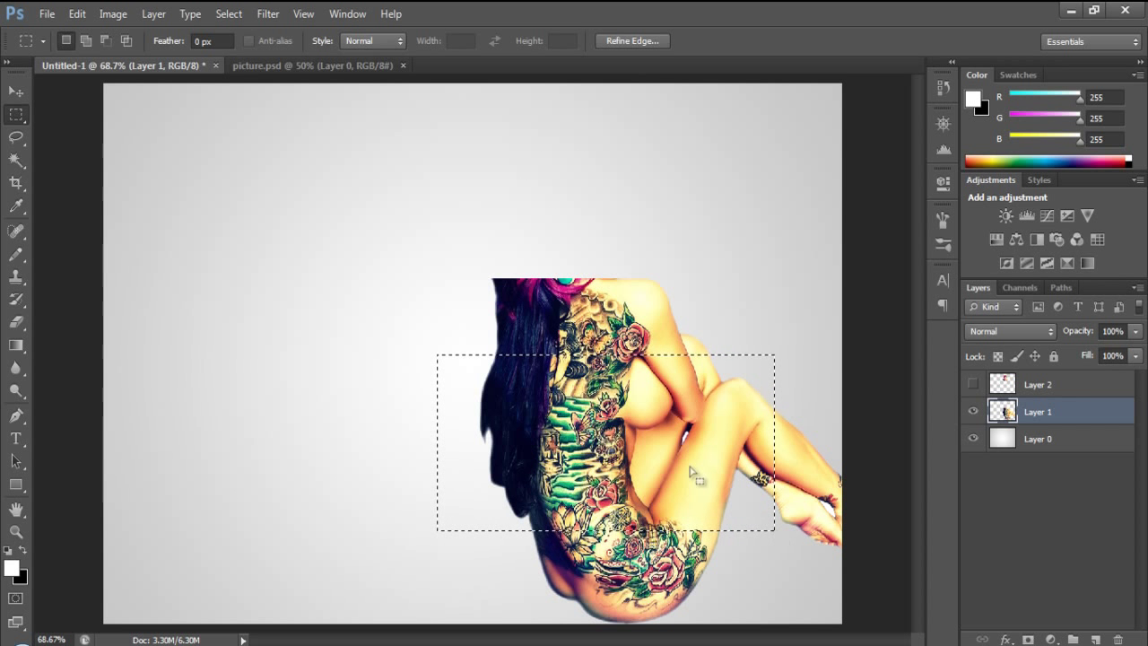
right_click(595, 441)
click(653, 265)
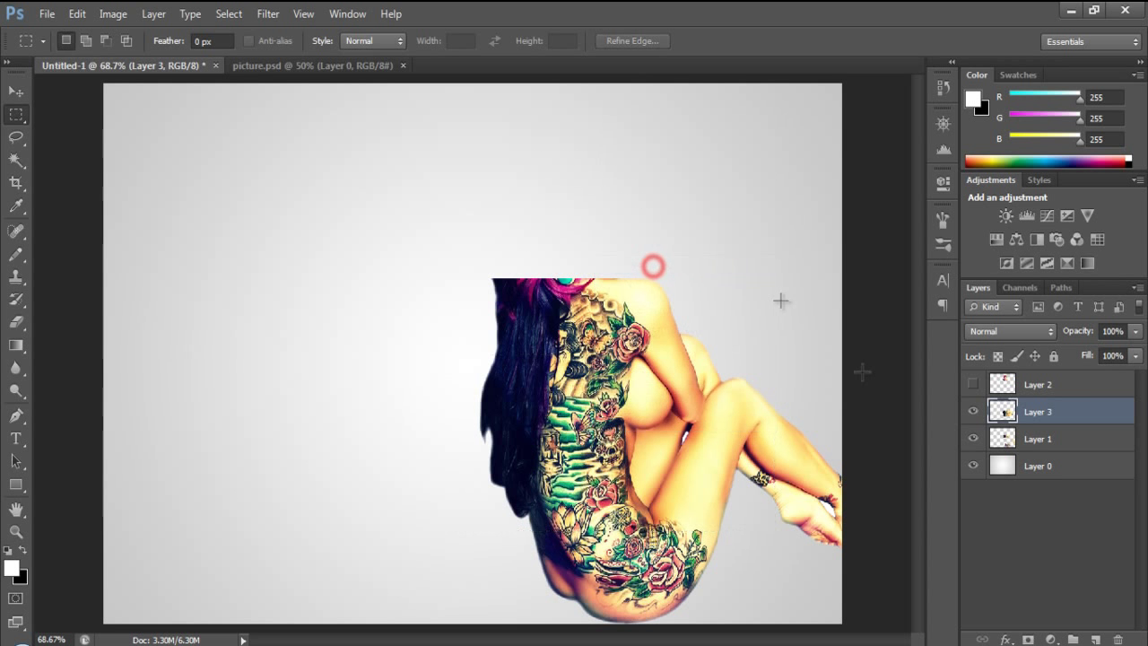
click(973, 411)
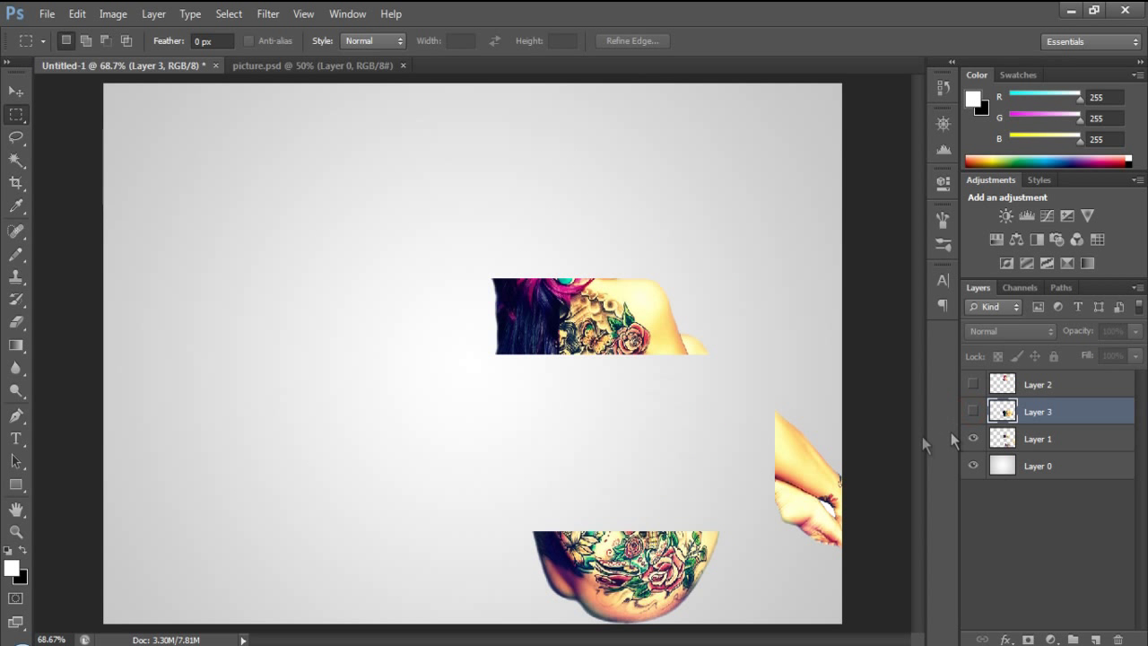
click(973, 385)
click(974, 387)
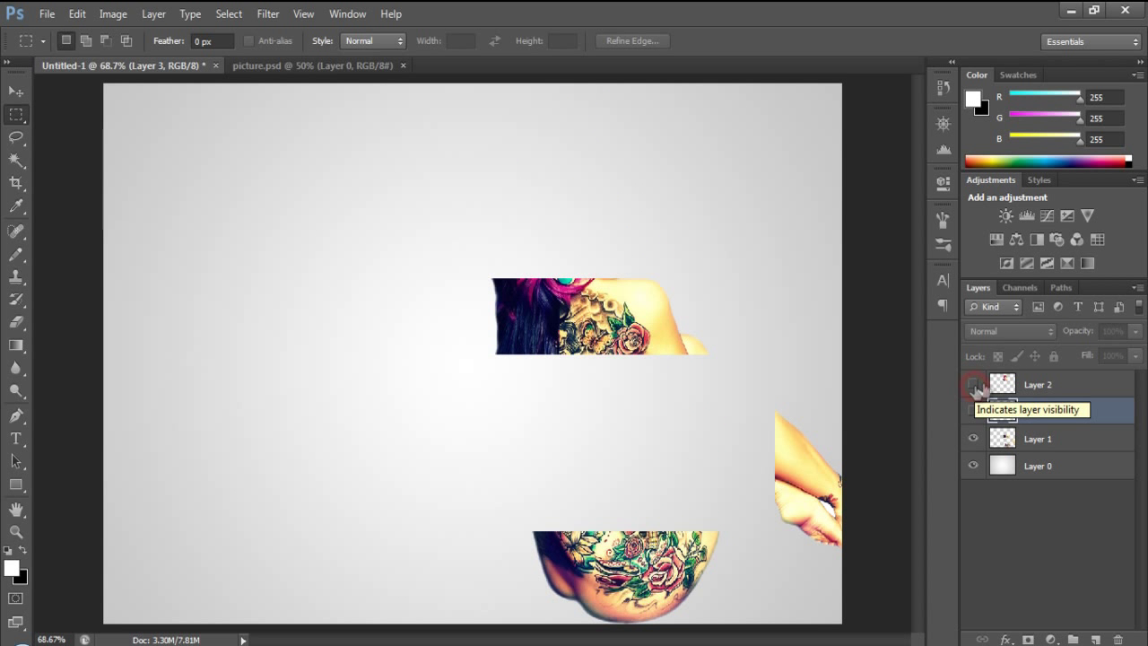
Cut the lower hip band into Layer 4, then show all three slices again
click(1049, 439)
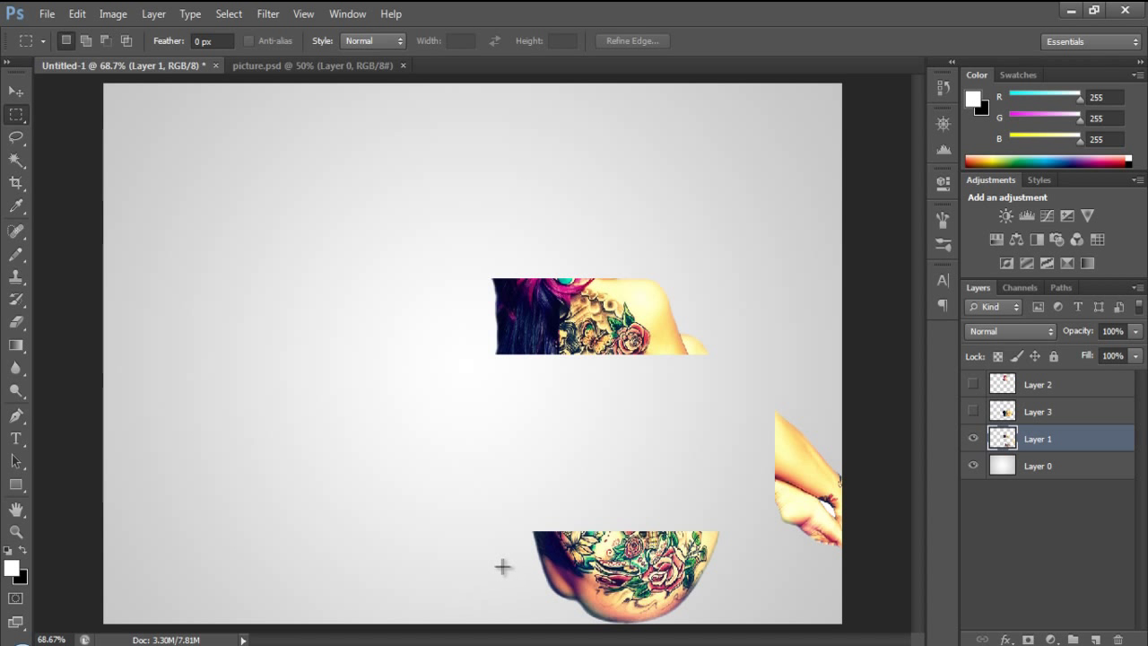
drag(500, 566, 743, 624)
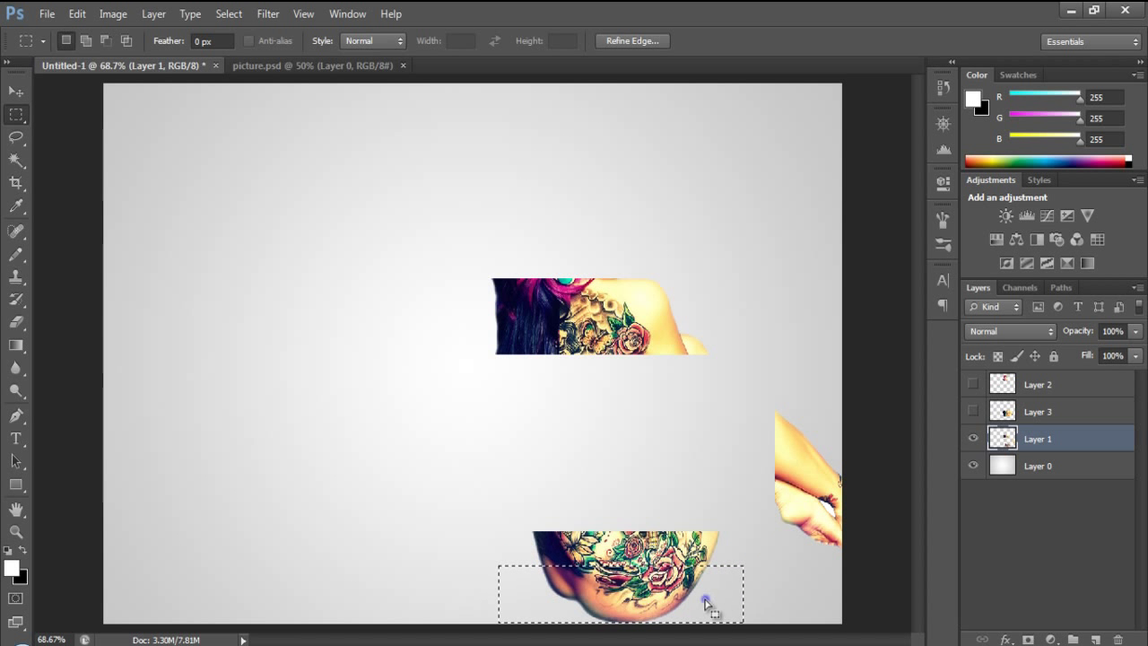
right_click(706, 597)
click(782, 431)
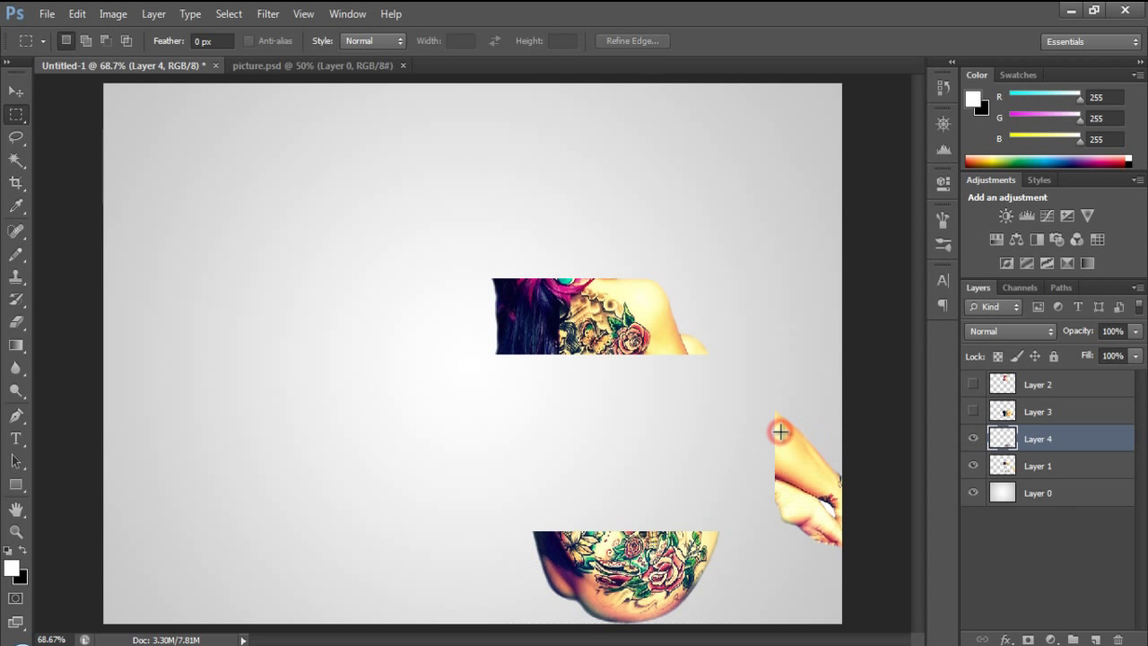
click(974, 439)
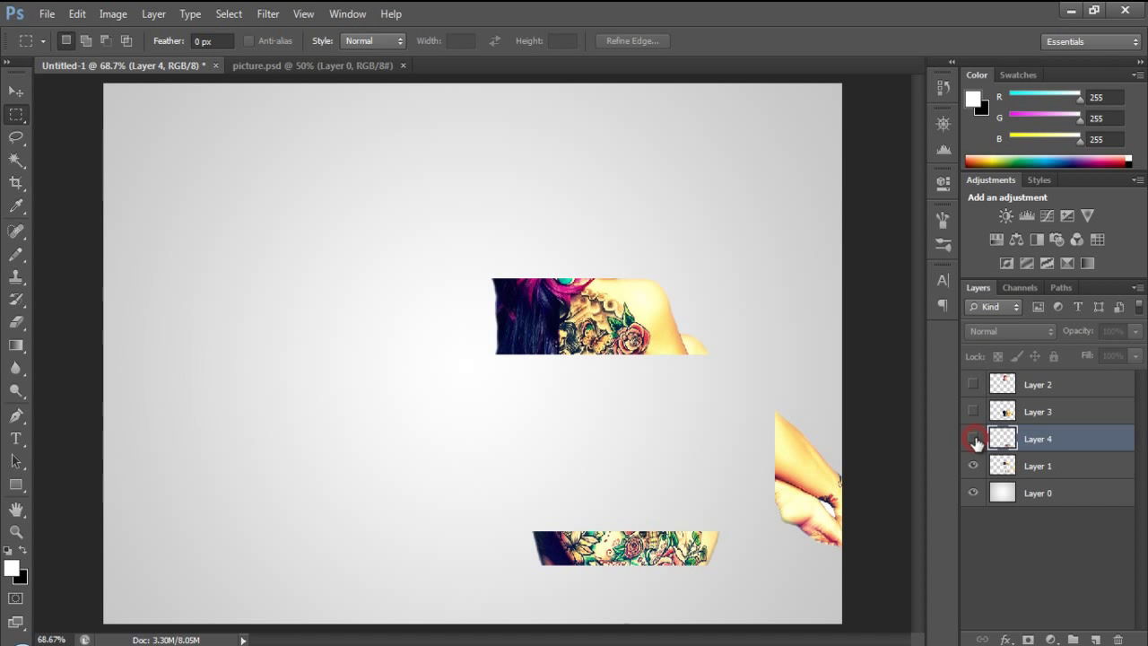
click(974, 438)
click(973, 410)
click(972, 385)
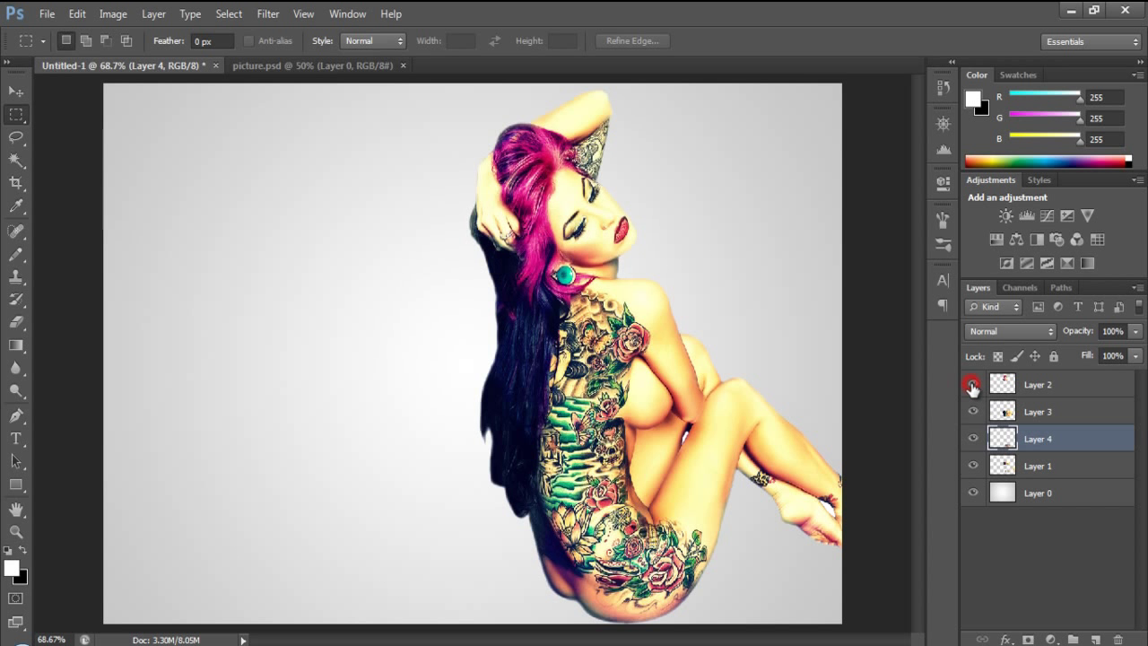
click(1072, 386)
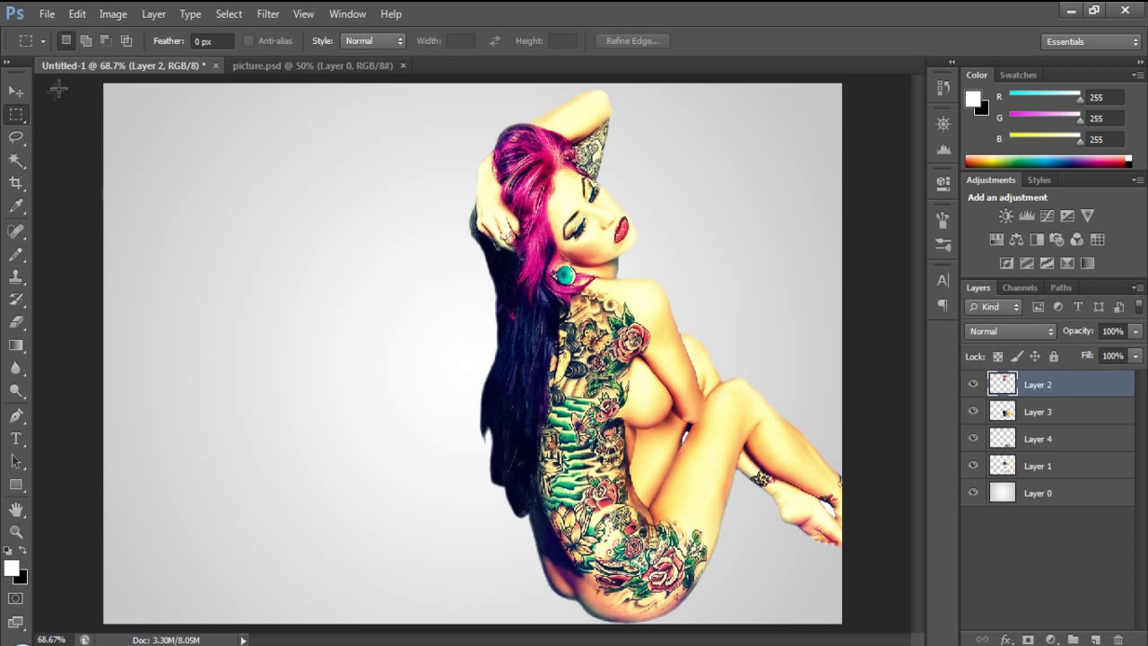
click(17, 95)
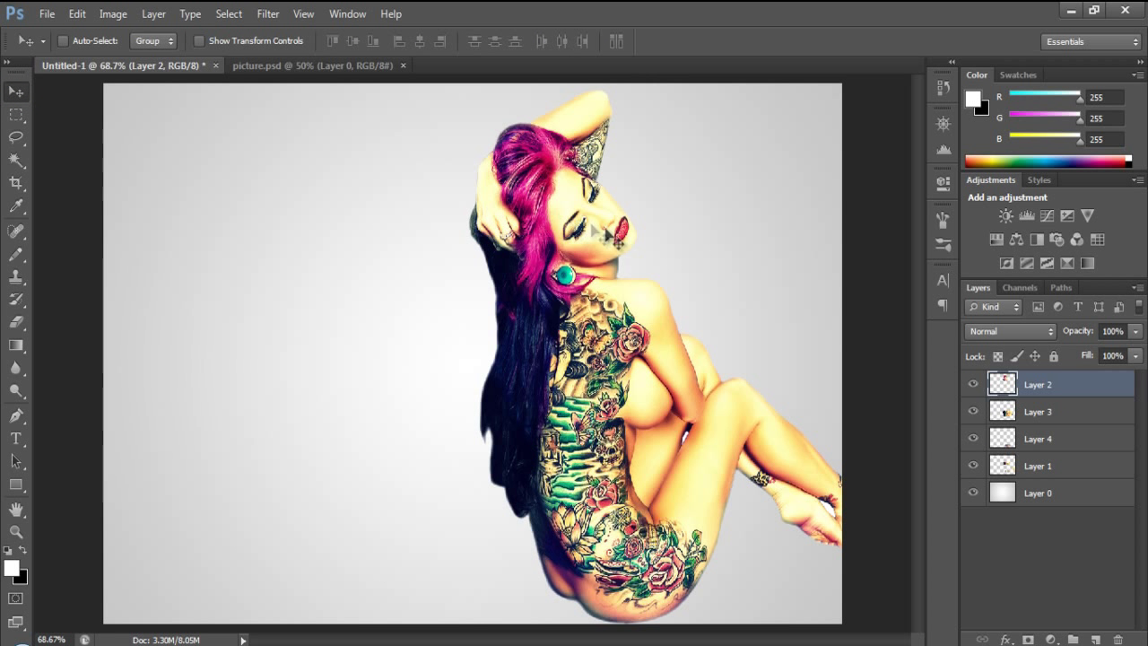
Shift the head slice (Layer 2) and the torso slice (Layer 3) to the right
mouse_move(539, 216)
mouse_down()
mouse_move(574, 215)
mouse_move(562, 216)
mouse_up()
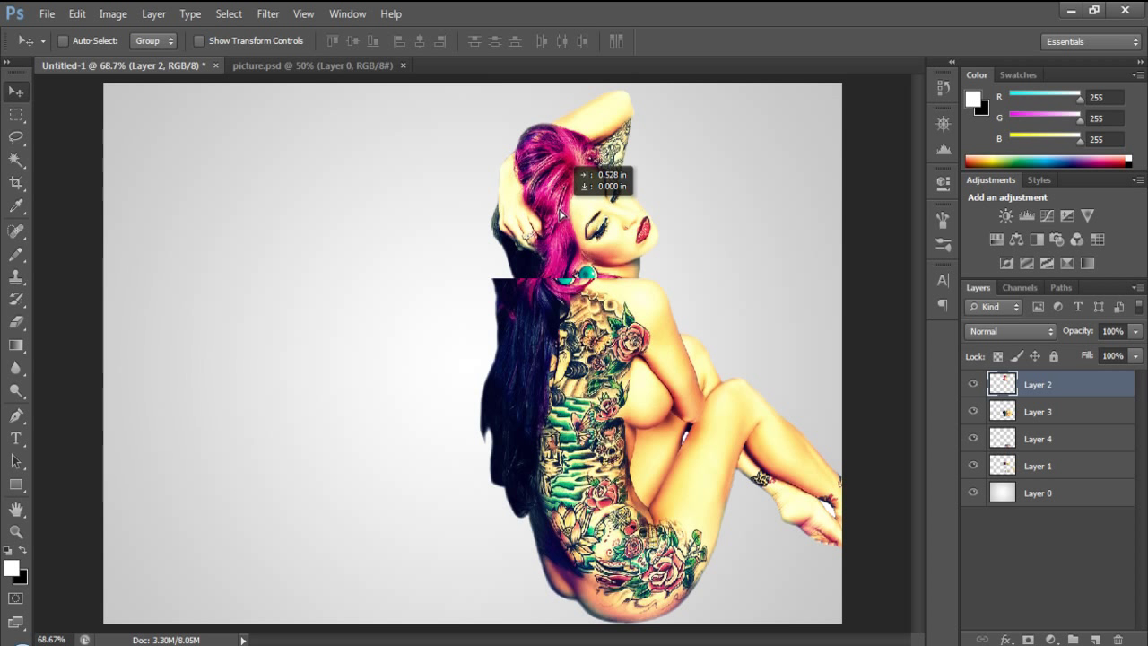
drag(562, 215, 580, 221)
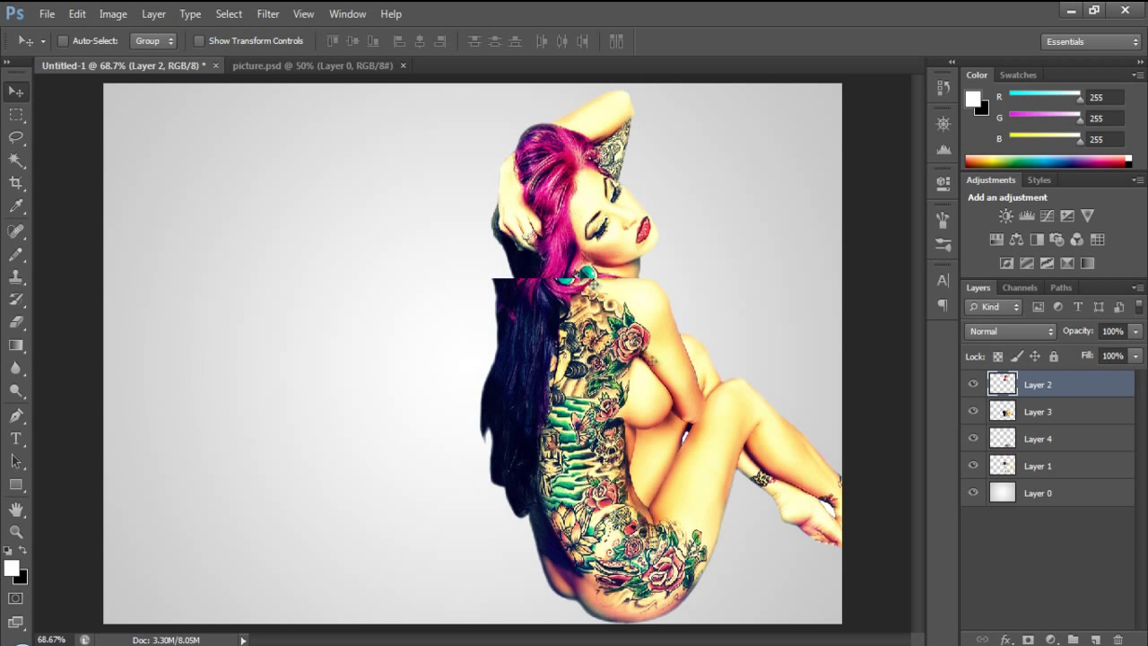
click(1038, 413)
drag(587, 362, 628, 333)
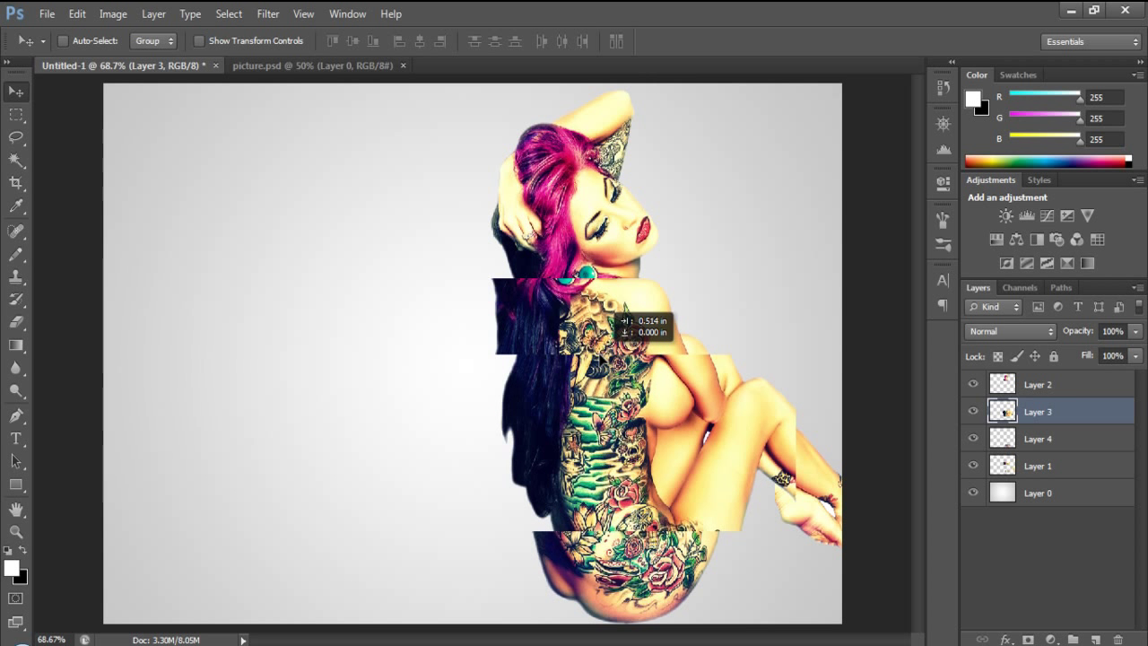
drag(627, 334, 624, 334)
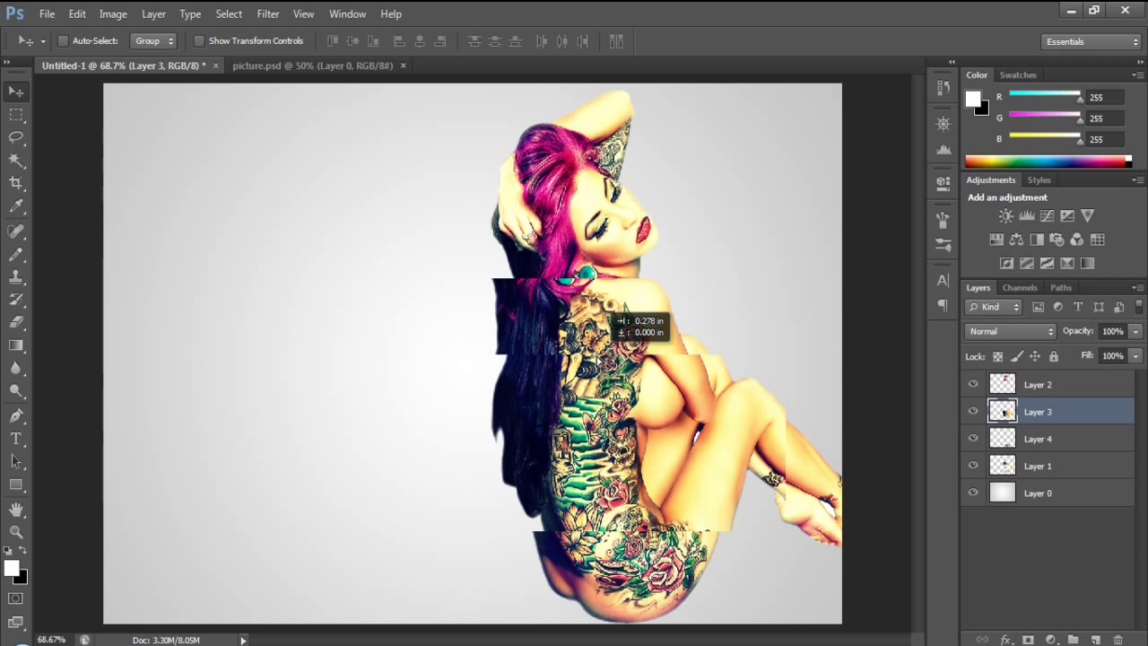
drag(624, 334, 632, 334)
Shift the hip slice (Layer 4) right about 0.5 in and fine-tune the torso slice's position
click(1027, 439)
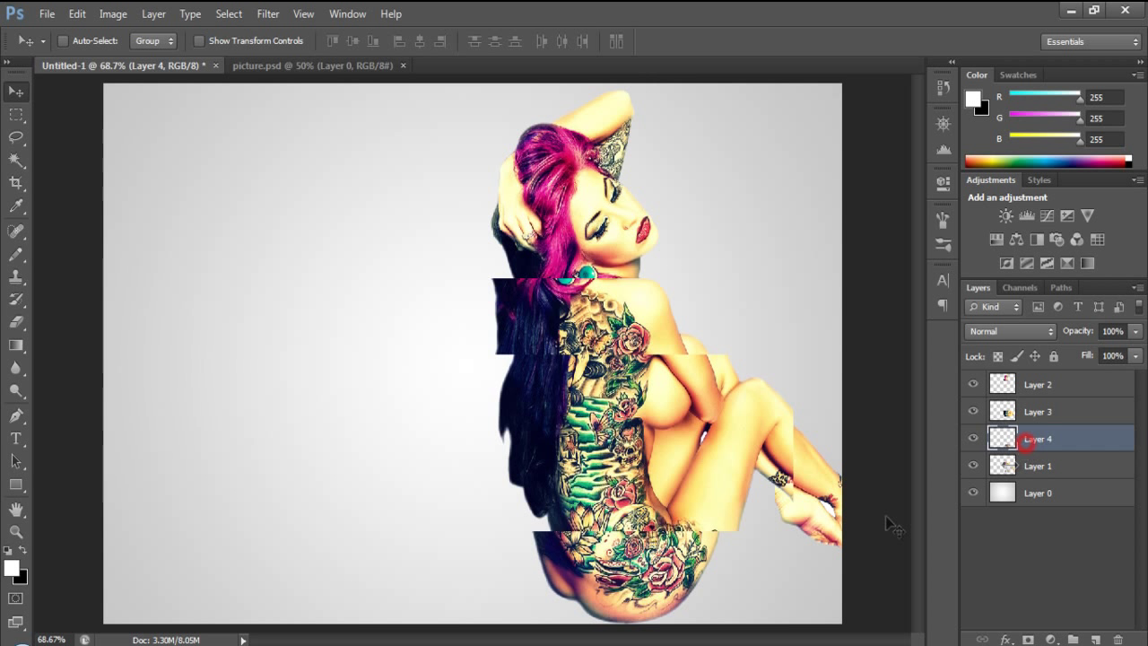
drag(631, 598, 653, 595)
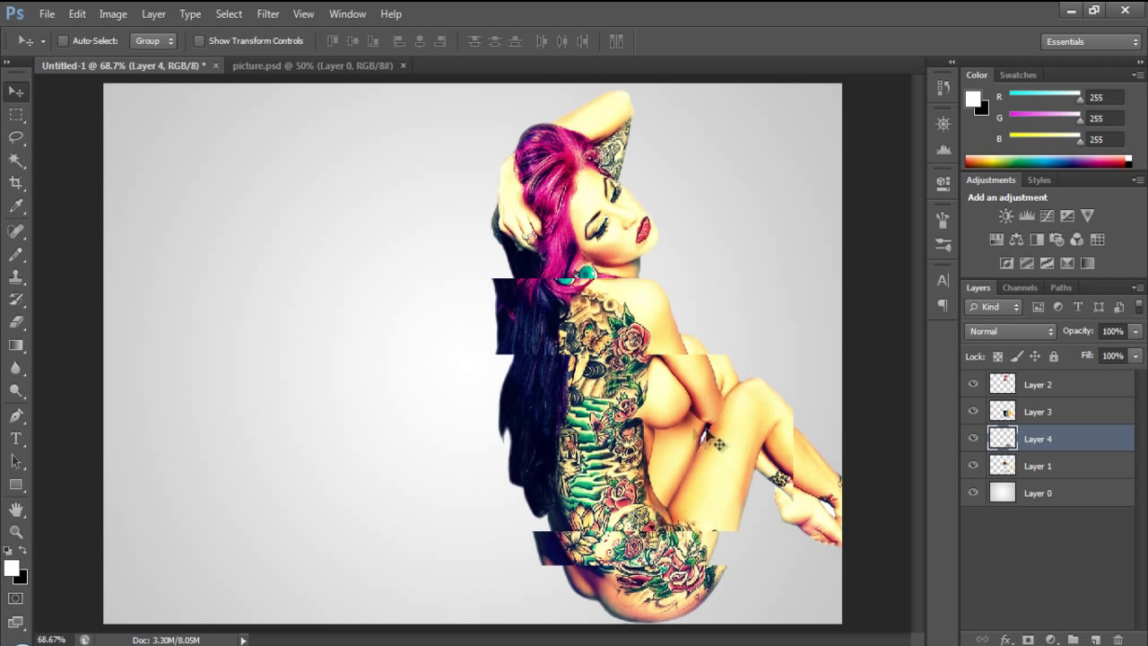
click(1054, 411)
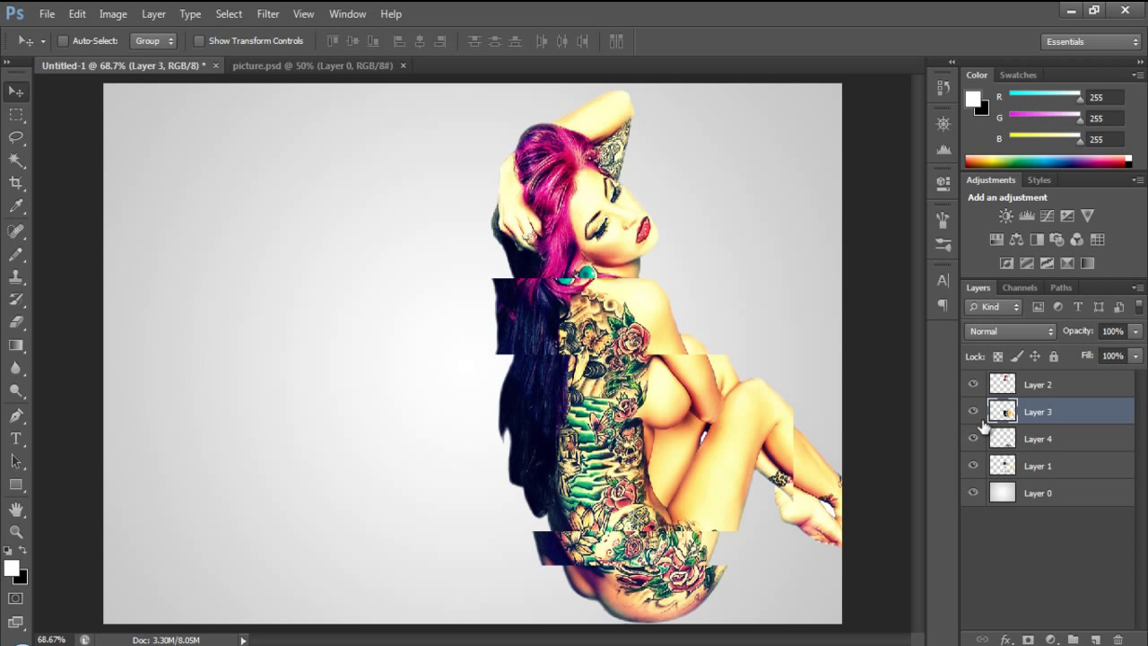
key(shift+Left)
key(shift+Left)
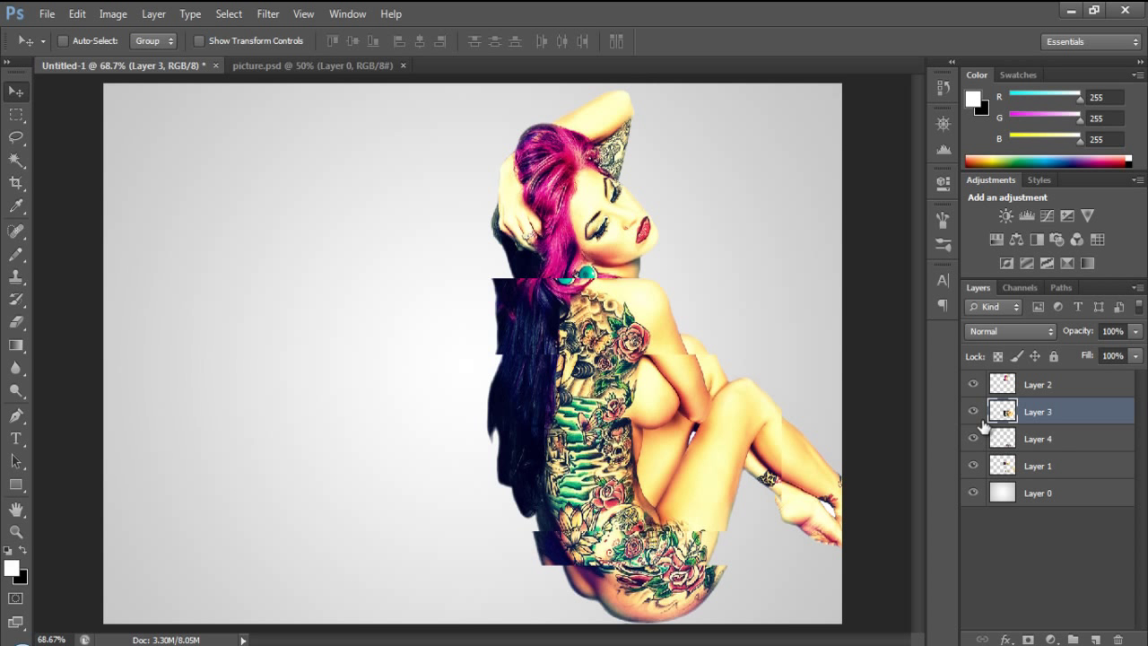
key(shift+Right)
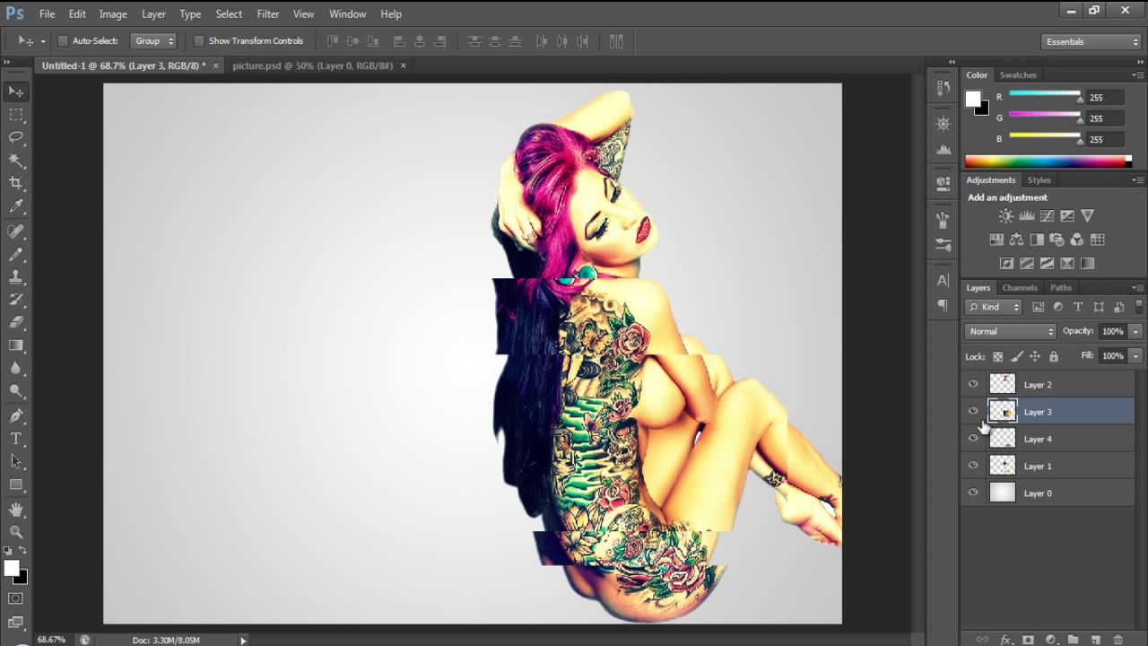
click(1078, 384)
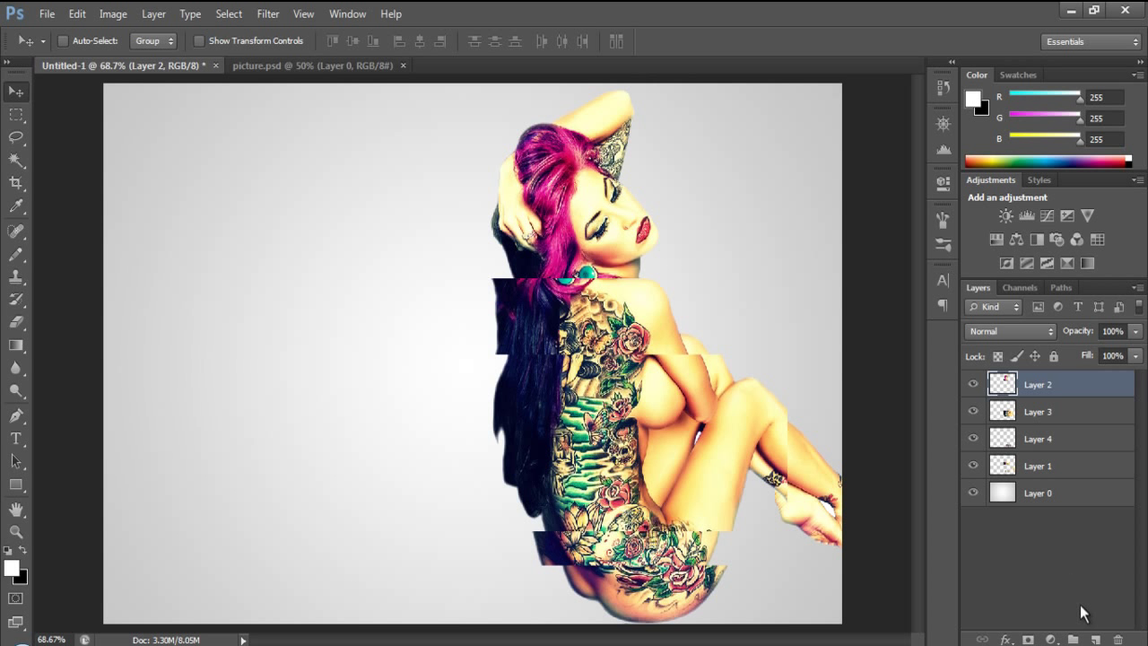
Add a new layer named line1
click(1095, 639)
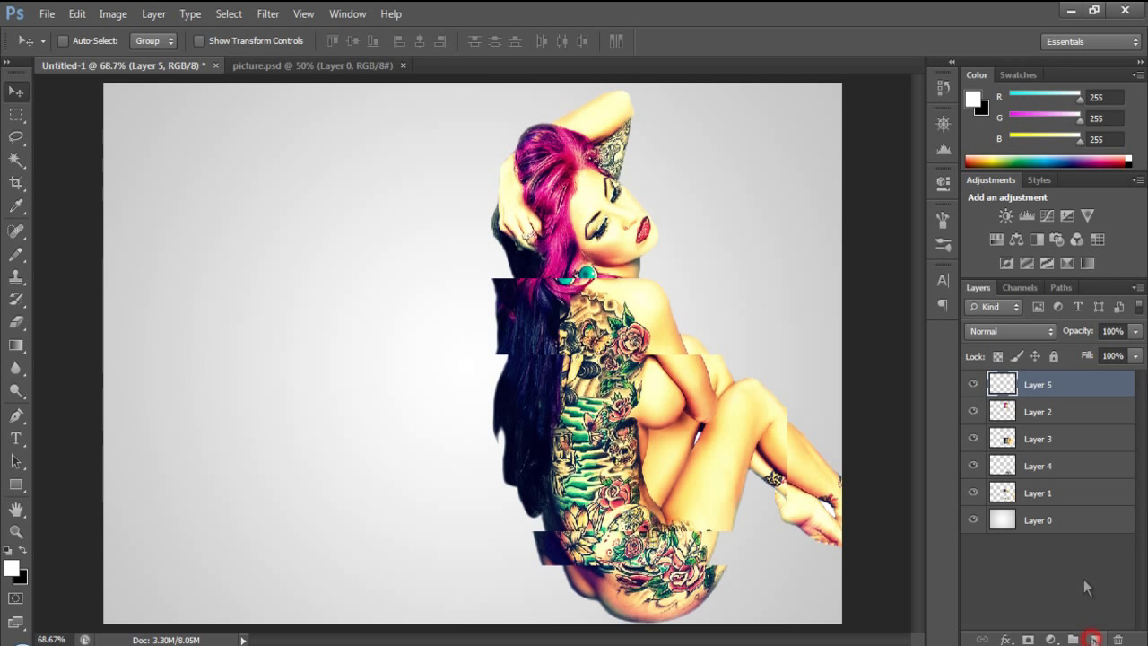
double_click(1041, 384)
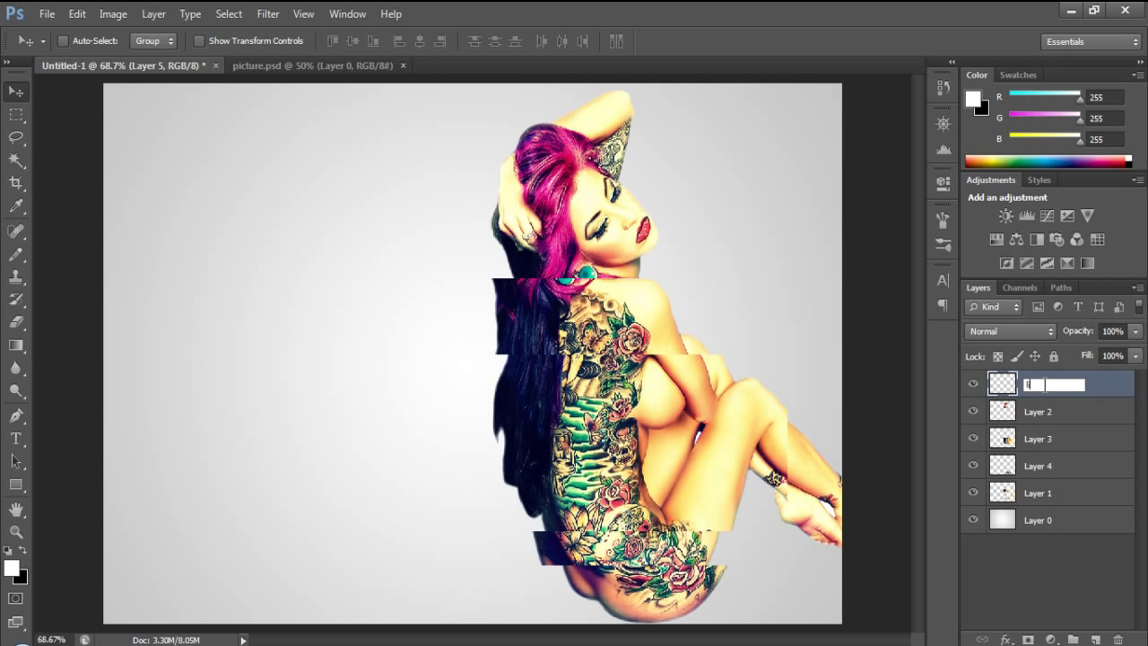
text(line1)
key(Return)
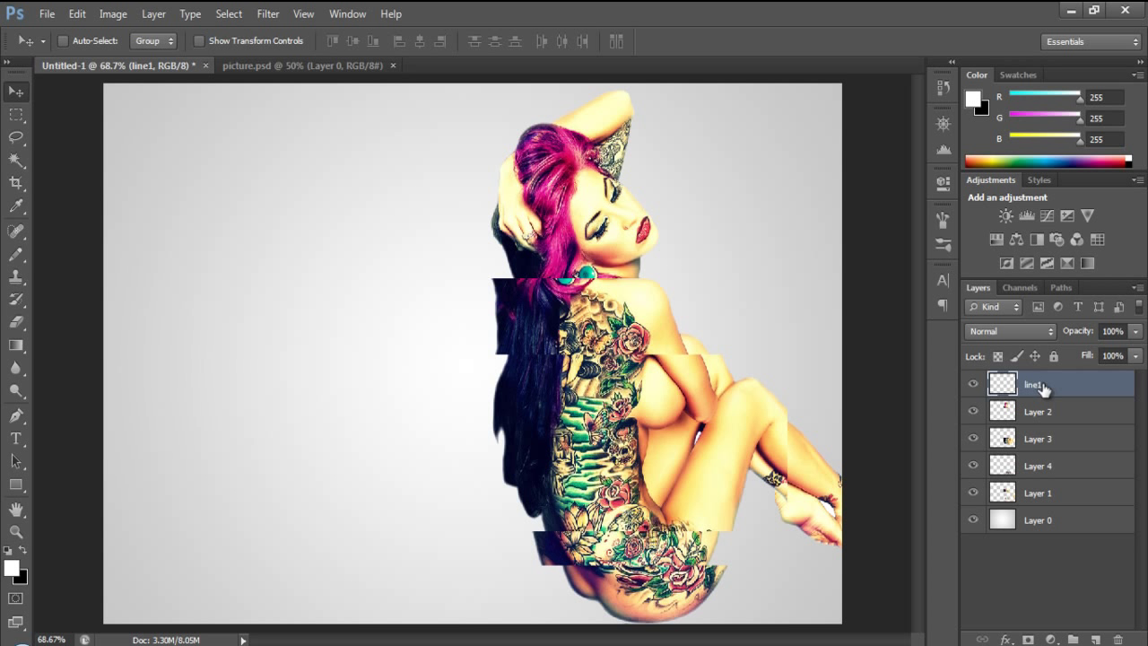
Draw a white 5 px horizontal pencil line along the head/torso seam and fine-tune its position
click(15, 255)
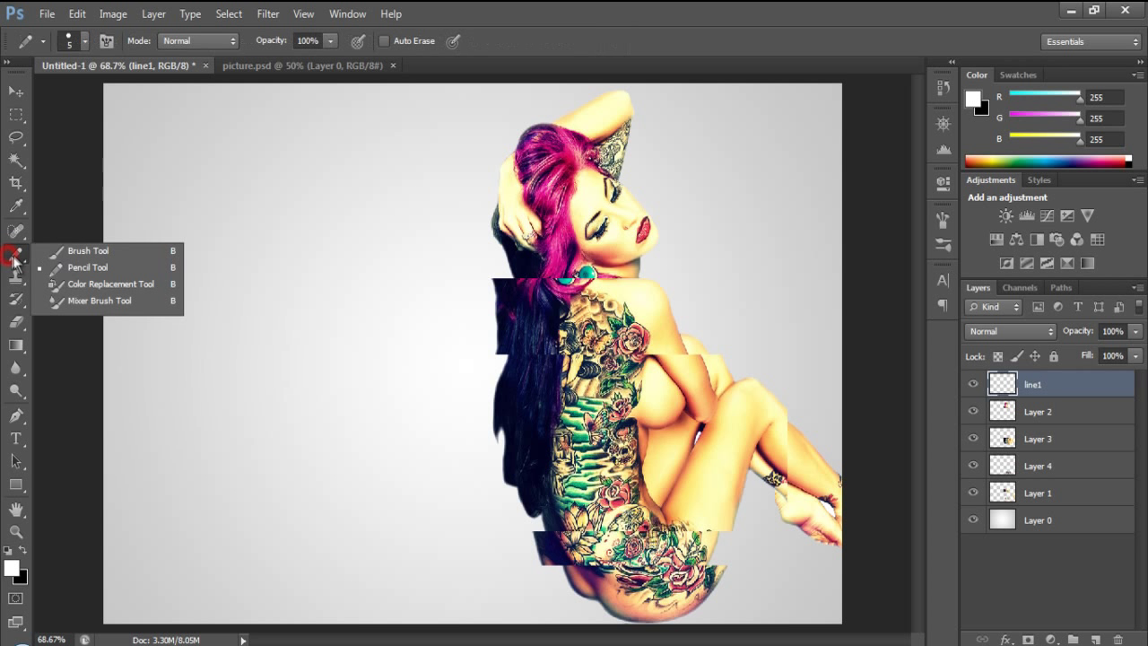
click(102, 268)
click(82, 40)
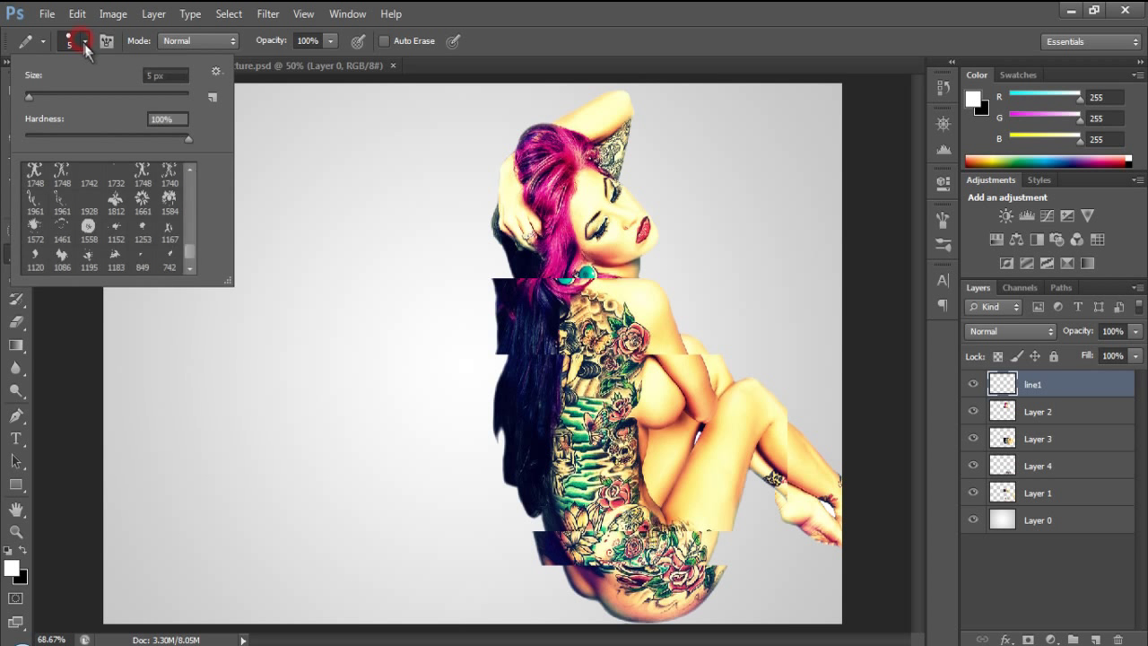
click(141, 485)
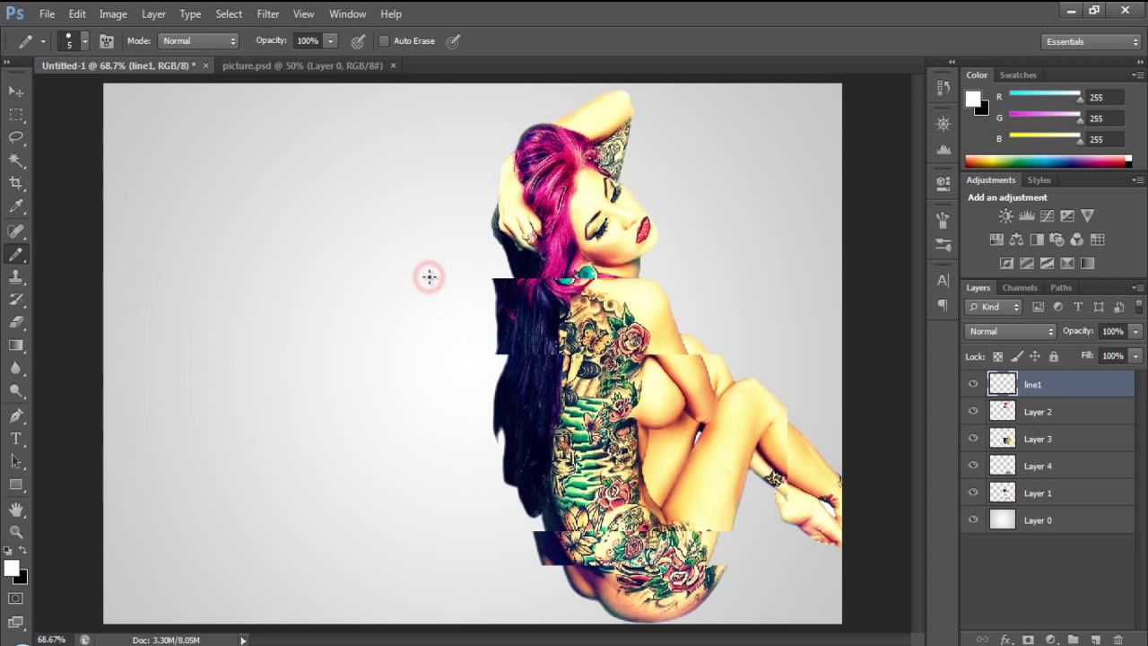
drag(543, 292, 702, 293)
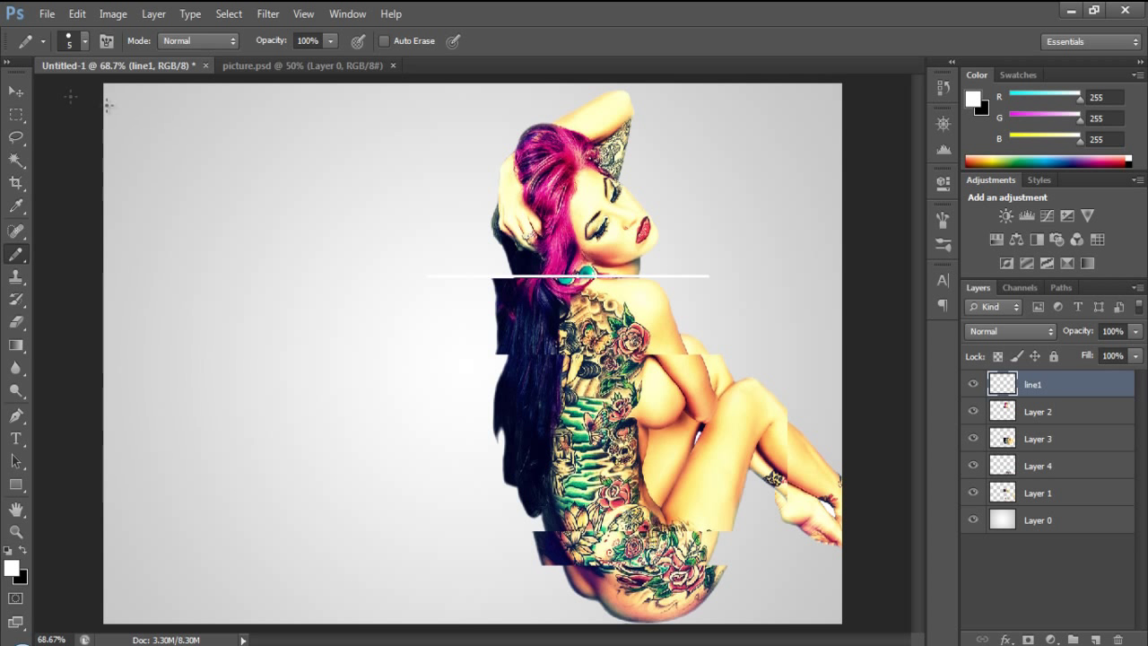
click(16, 92)
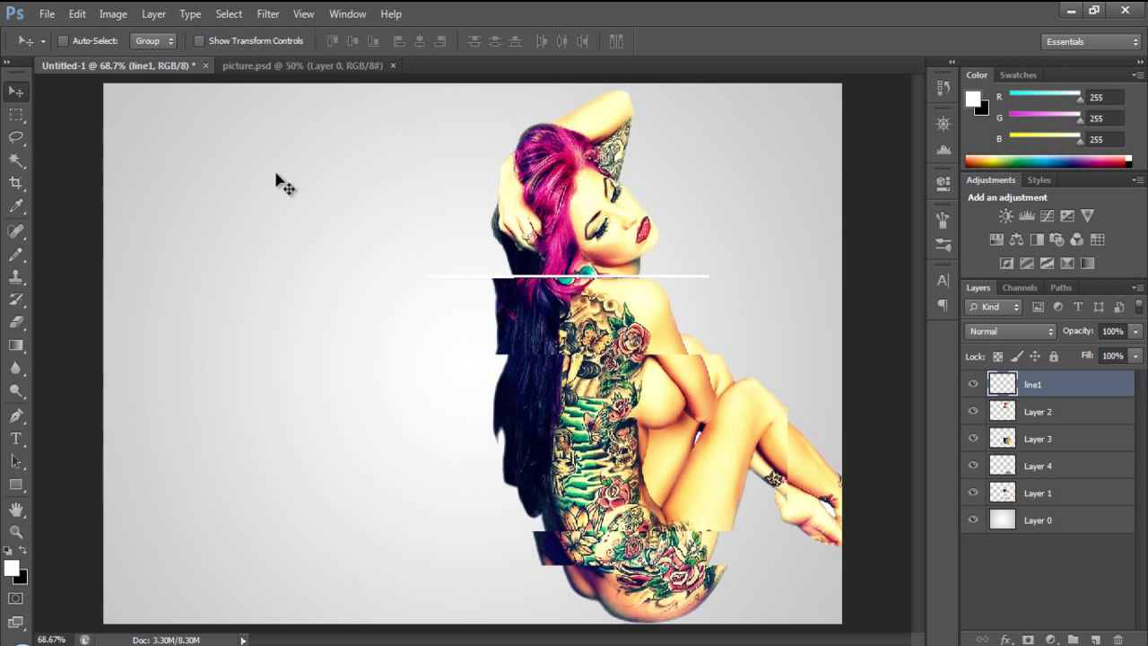
key(Down)
key(Down)
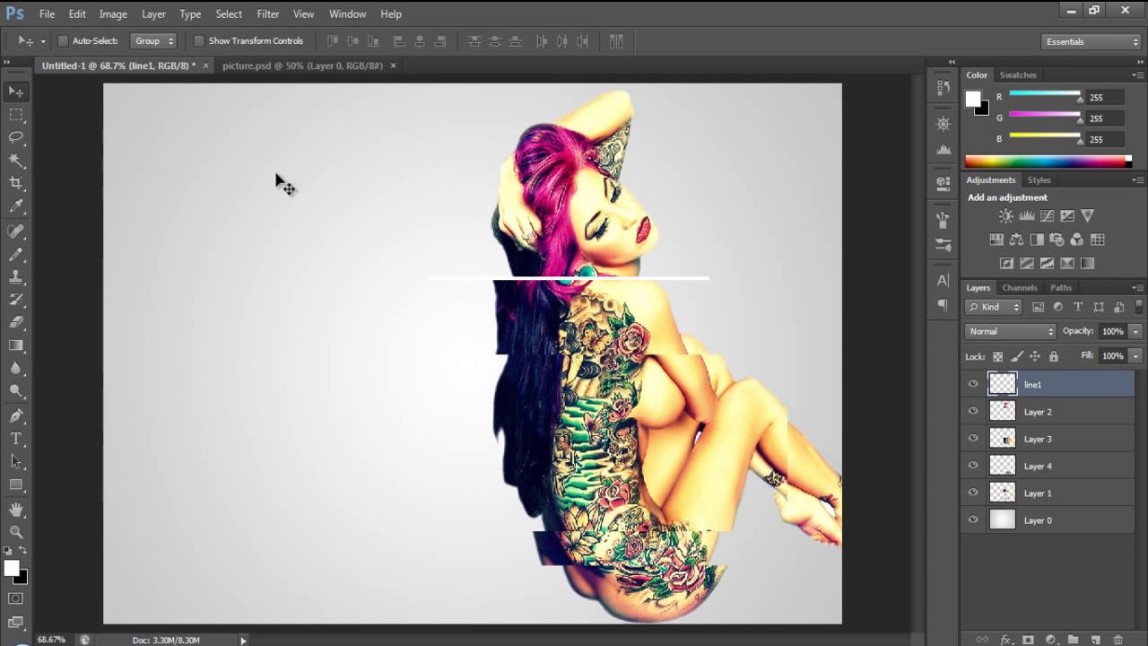
key(Up)
click(16, 254)
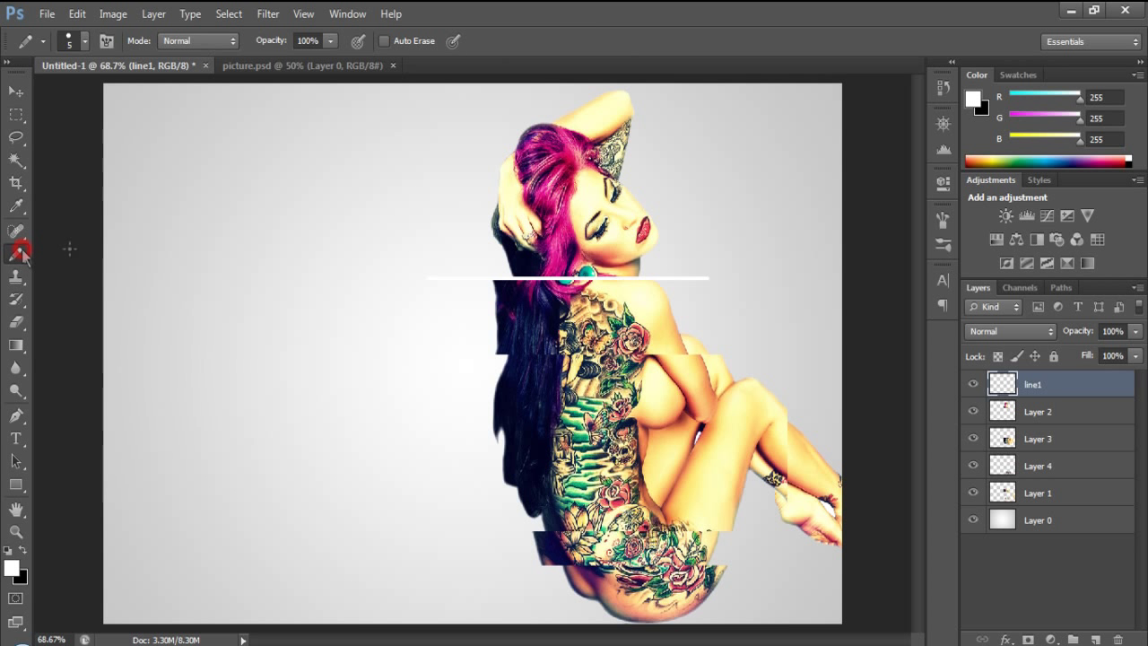
On a new layer line2, draw a white horizontal line along the second slice
click(1095, 640)
double_click(1038, 385)
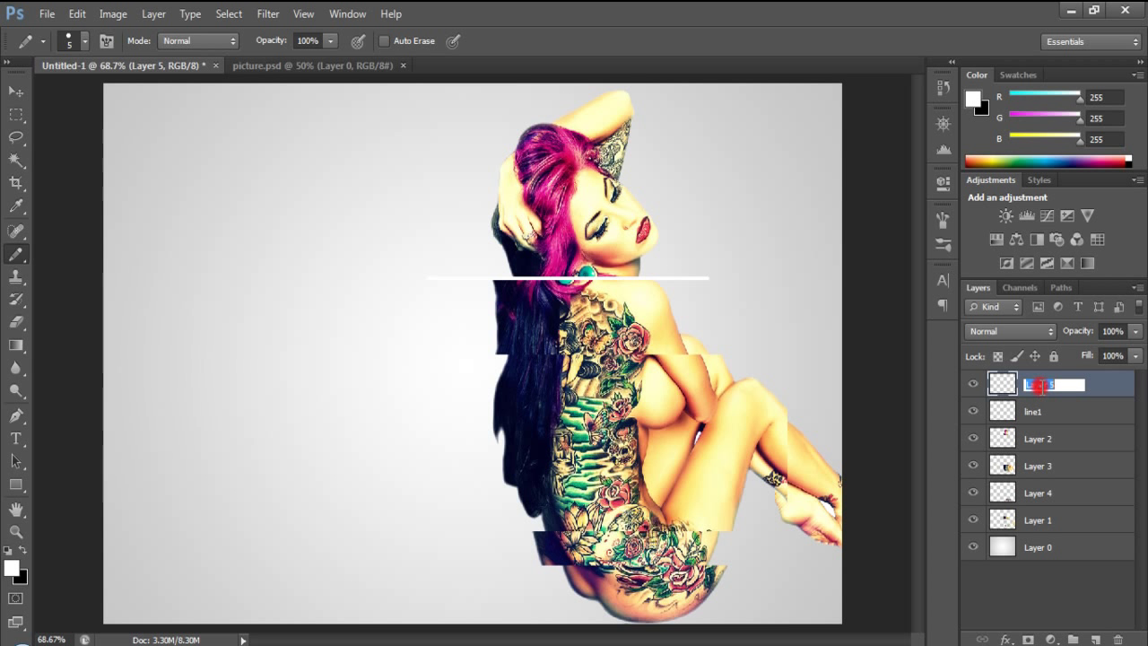
text(line2)
key(Return)
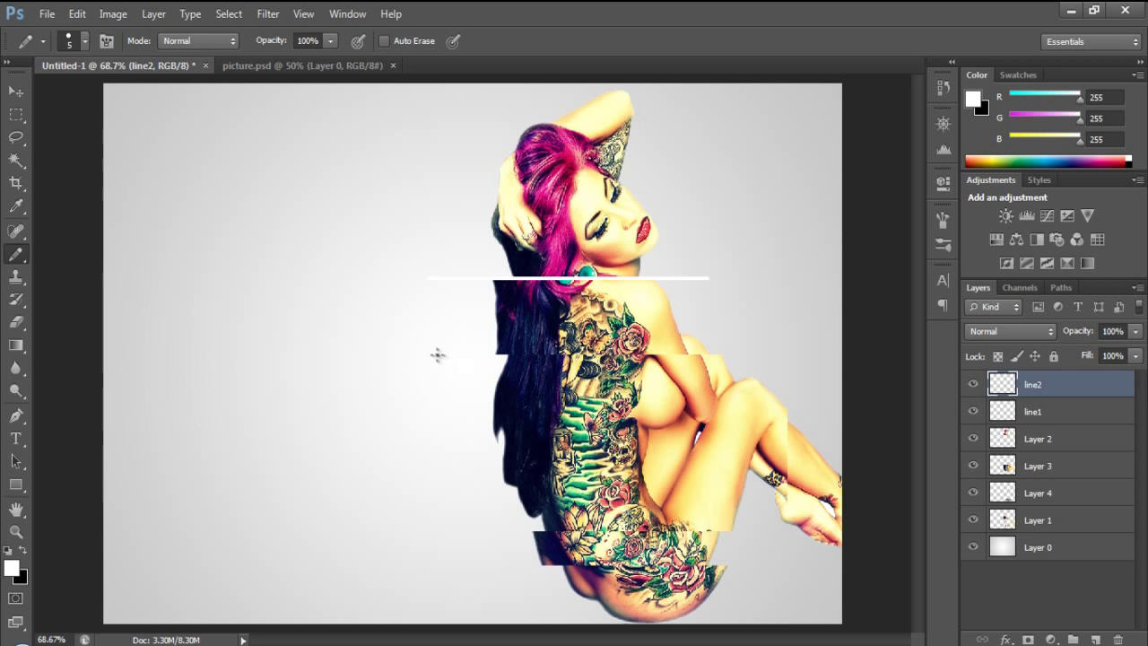
drag(431, 351, 761, 353)
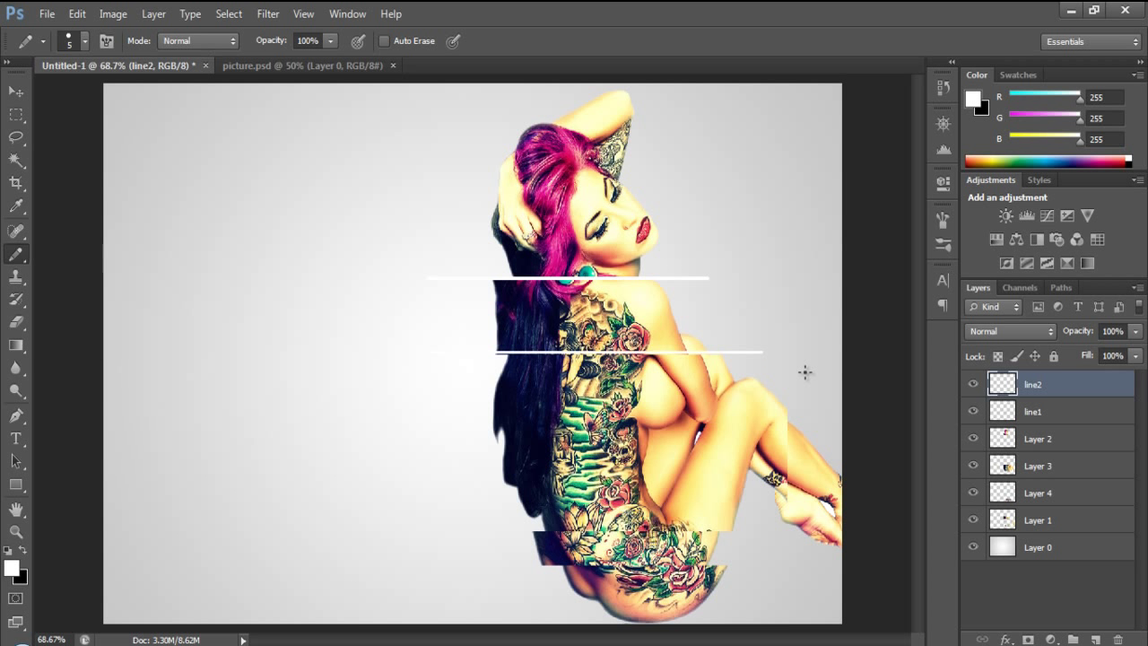
click(17, 91)
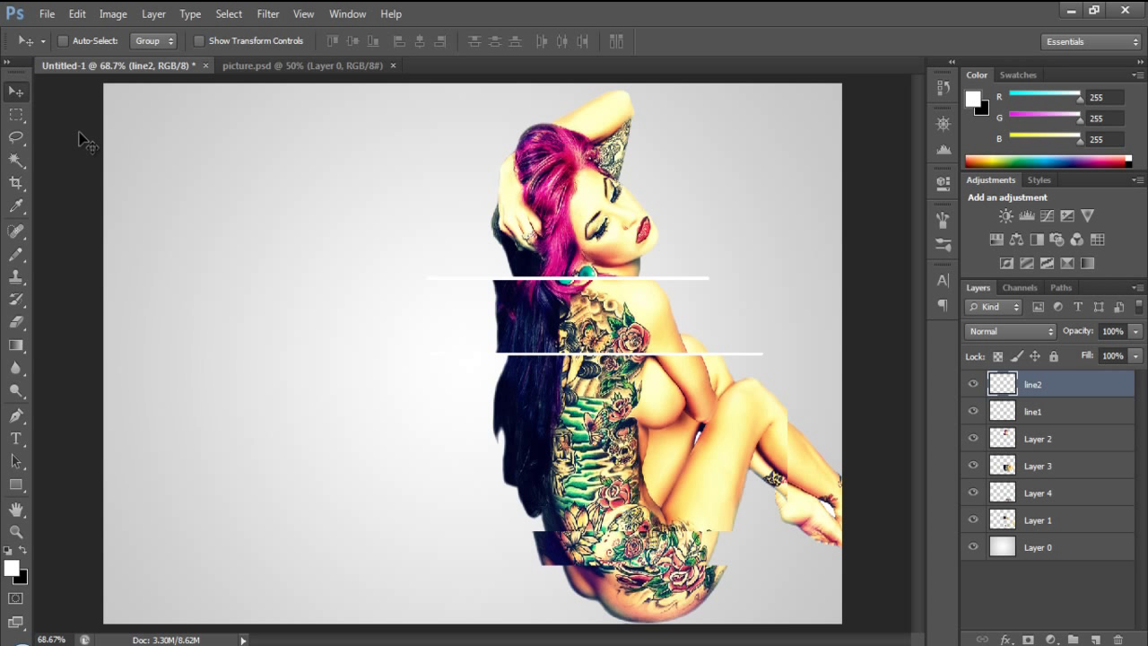
click(17, 255)
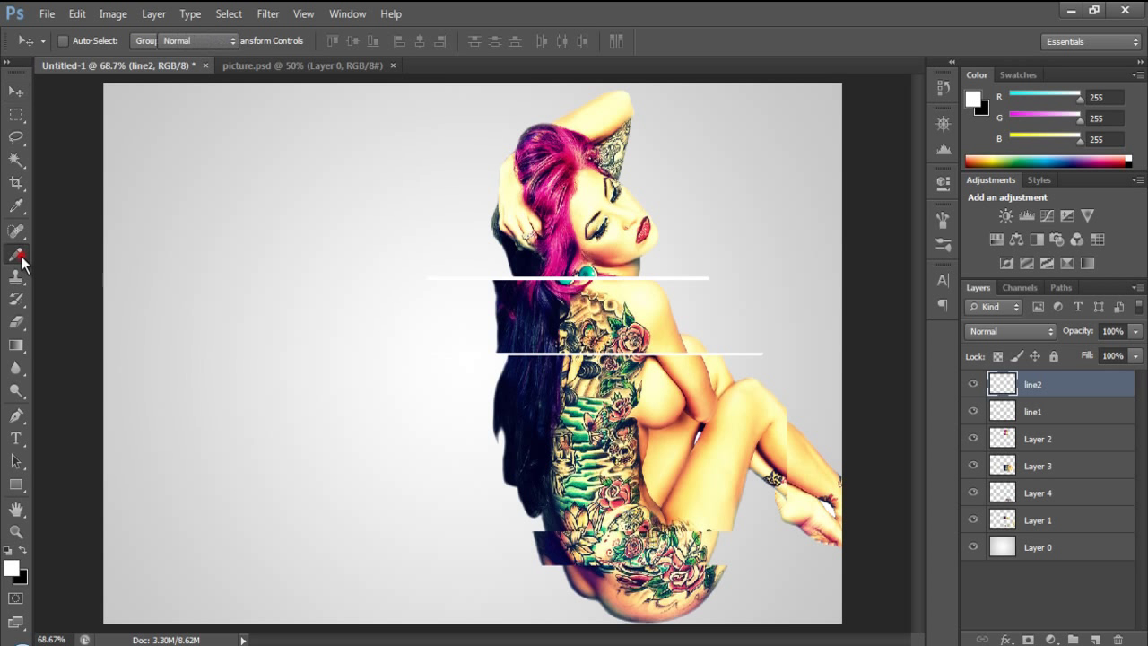
On a new layer line3, draw a white horizontal line across the lower tattoos
click(1095, 640)
double_click(1041, 384)
key(BackSpace)
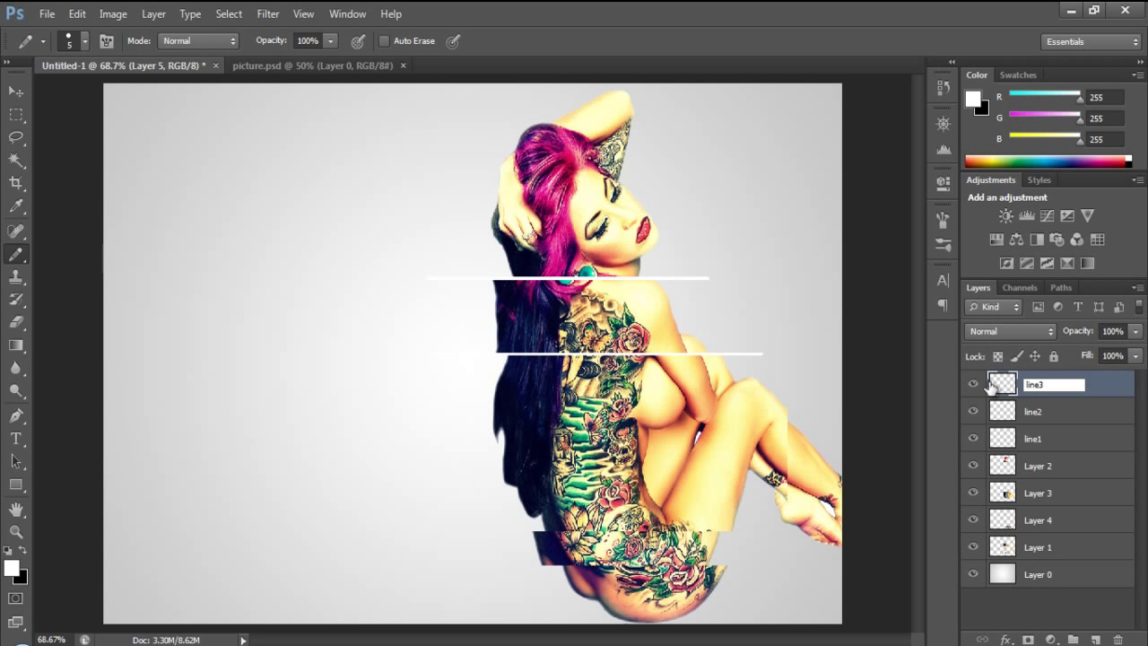
key(Return)
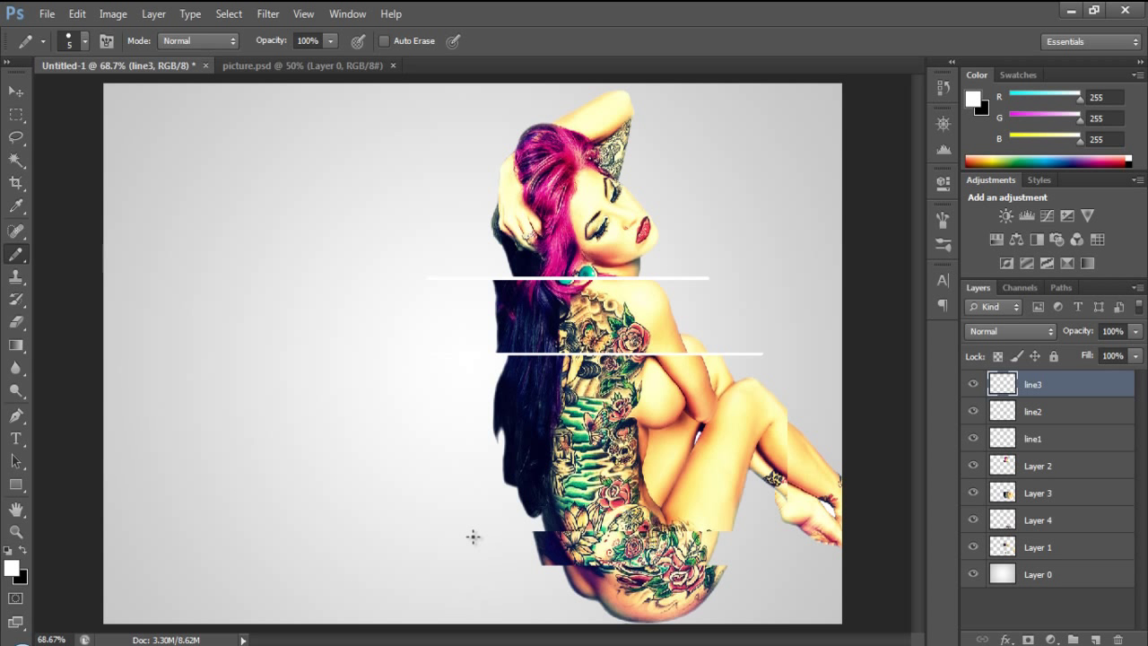
drag(478, 533, 767, 538)
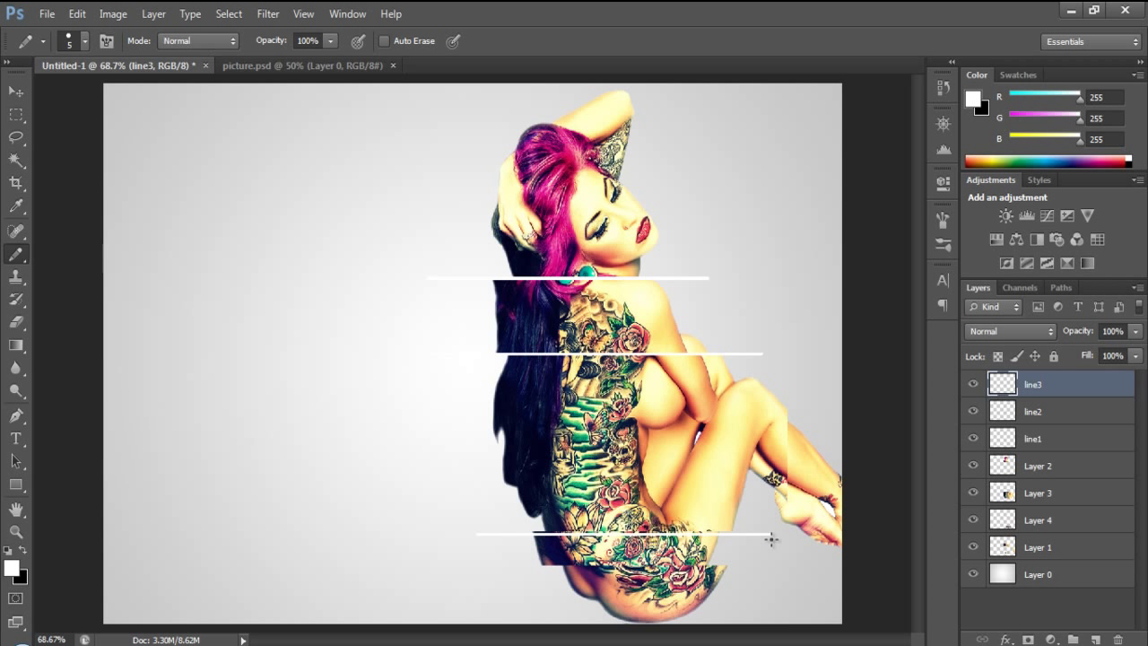
click(13, 93)
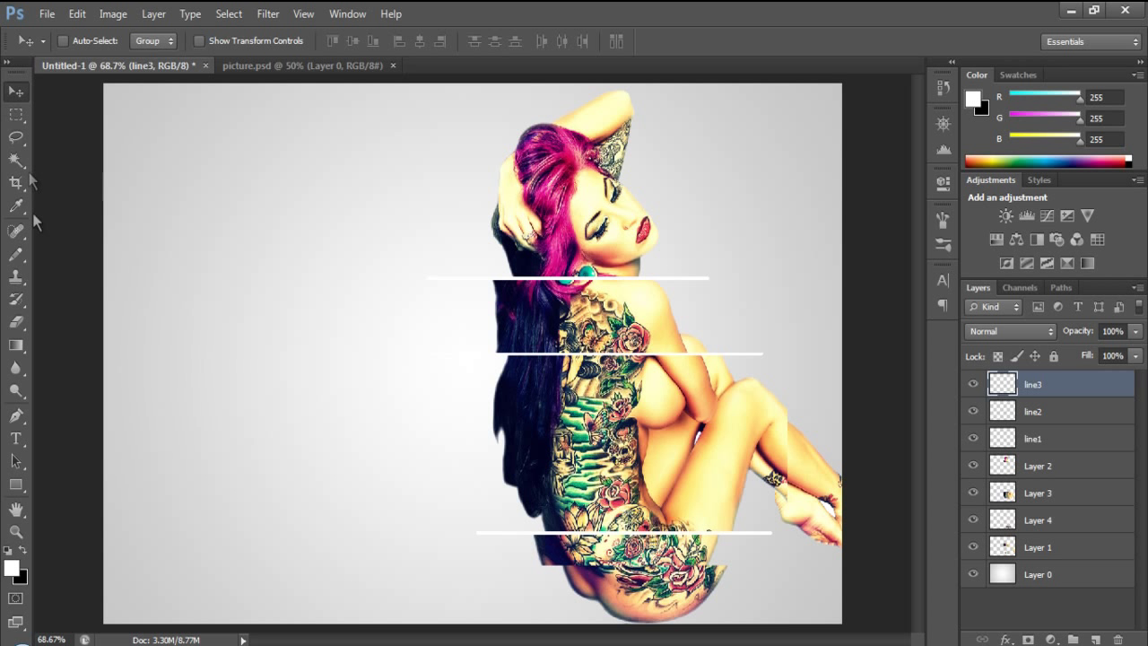
click(16, 253)
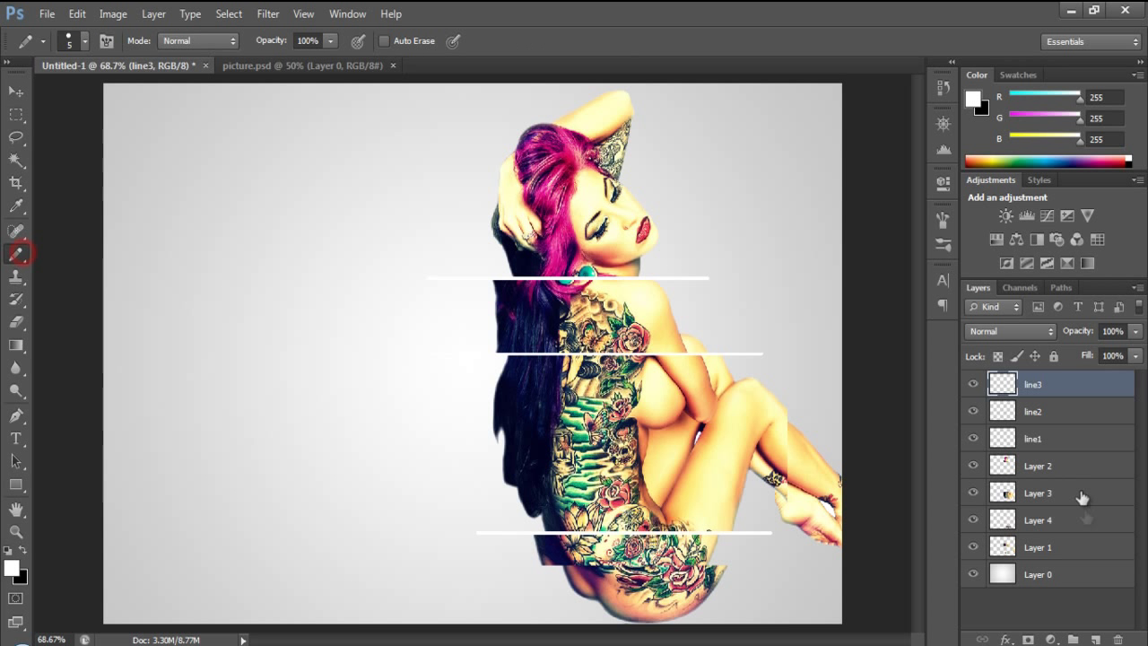
On a new layer line4, draw a white line just below line3 and nudge it up
click(1092, 639)
double_click(1045, 385)
text(l)
key(Return)
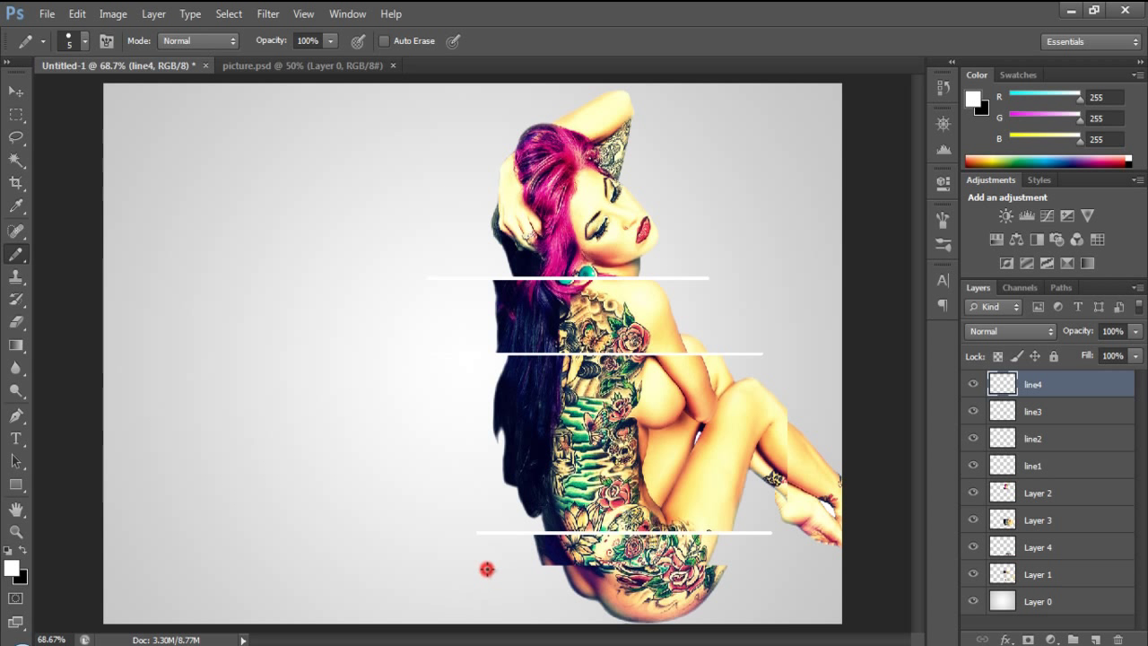
drag(485, 567, 777, 566)
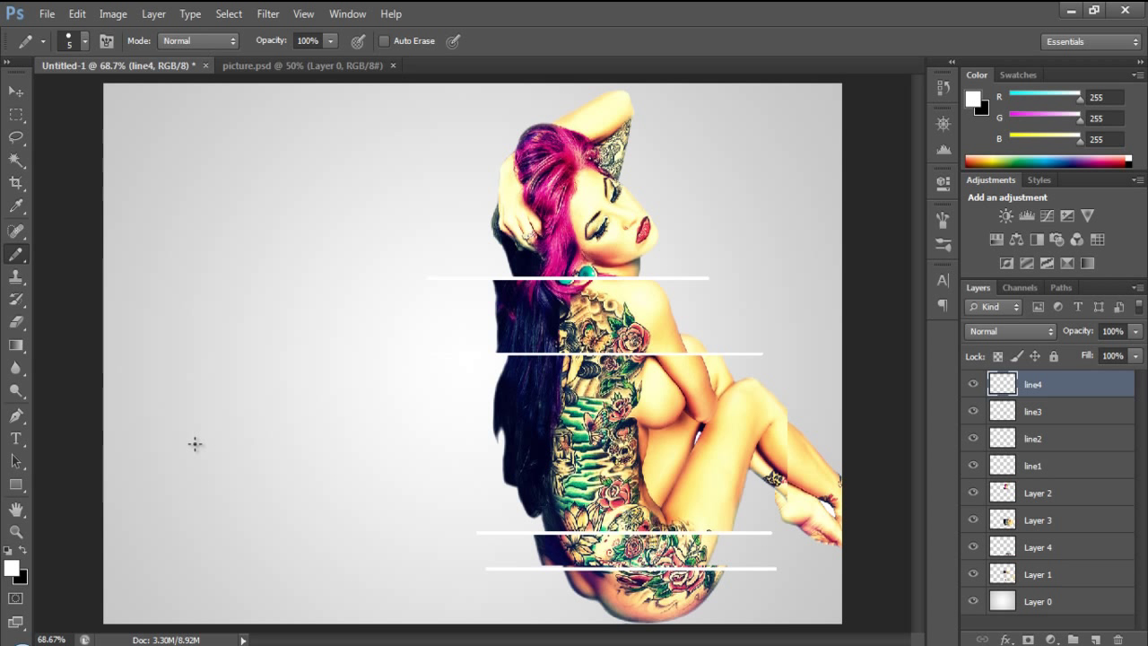
click(15, 90)
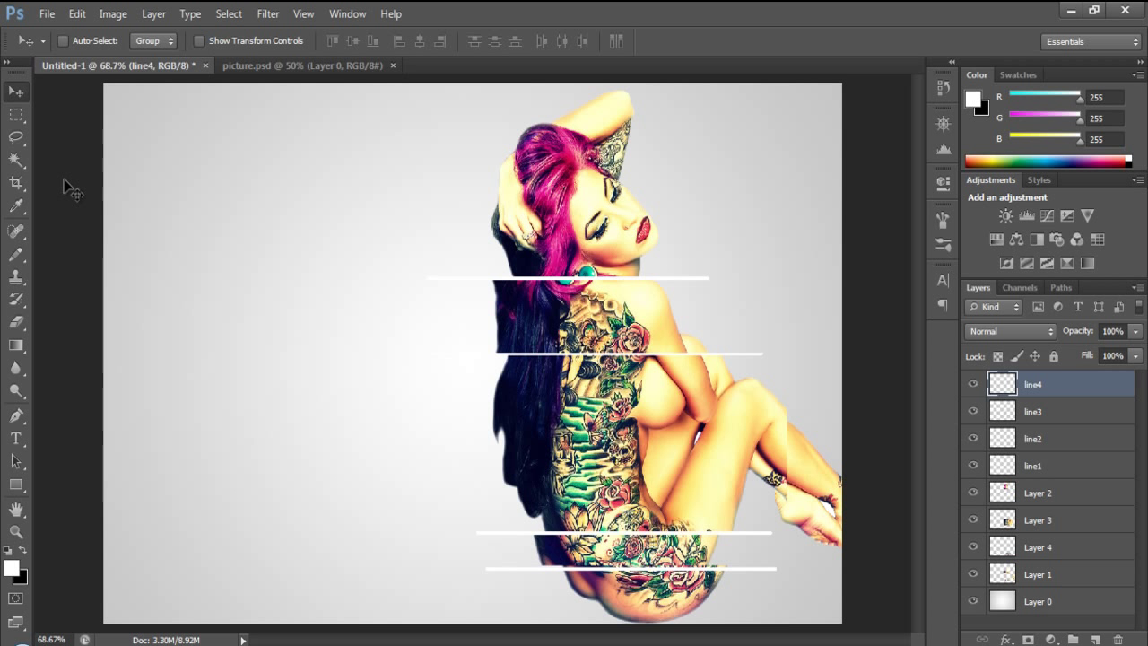
key(Up)
key(Up)
key(Up)
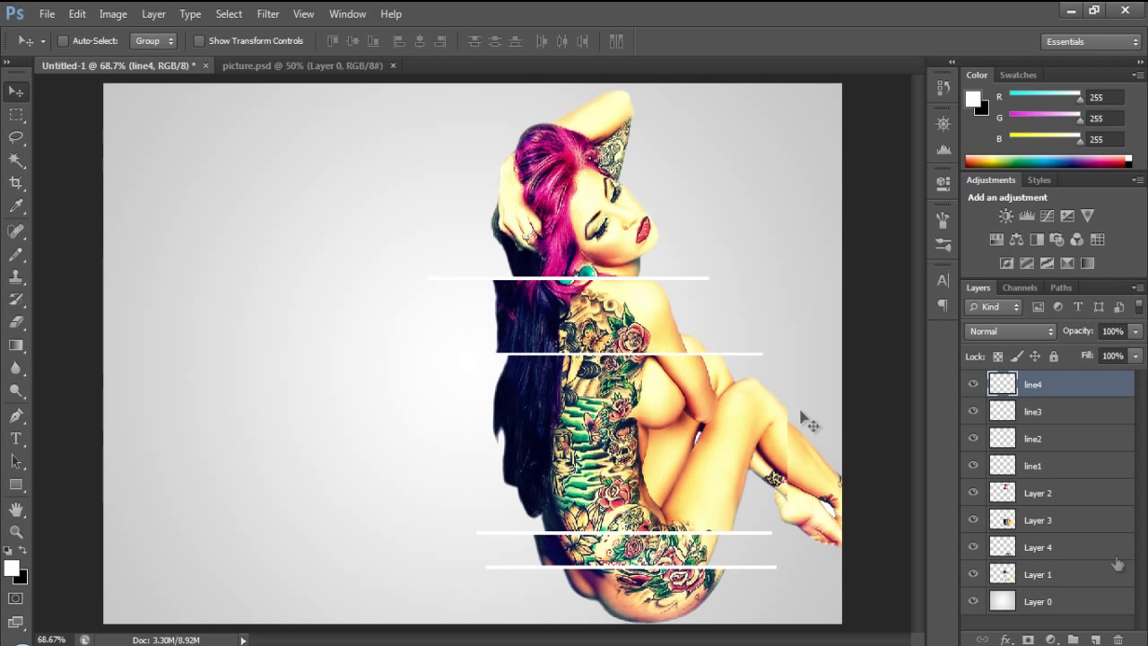
On a new layer line5, draw a vertical white line beside the knees, nudged slightly right
click(1095, 638)
double_click(1039, 384)
text(line)
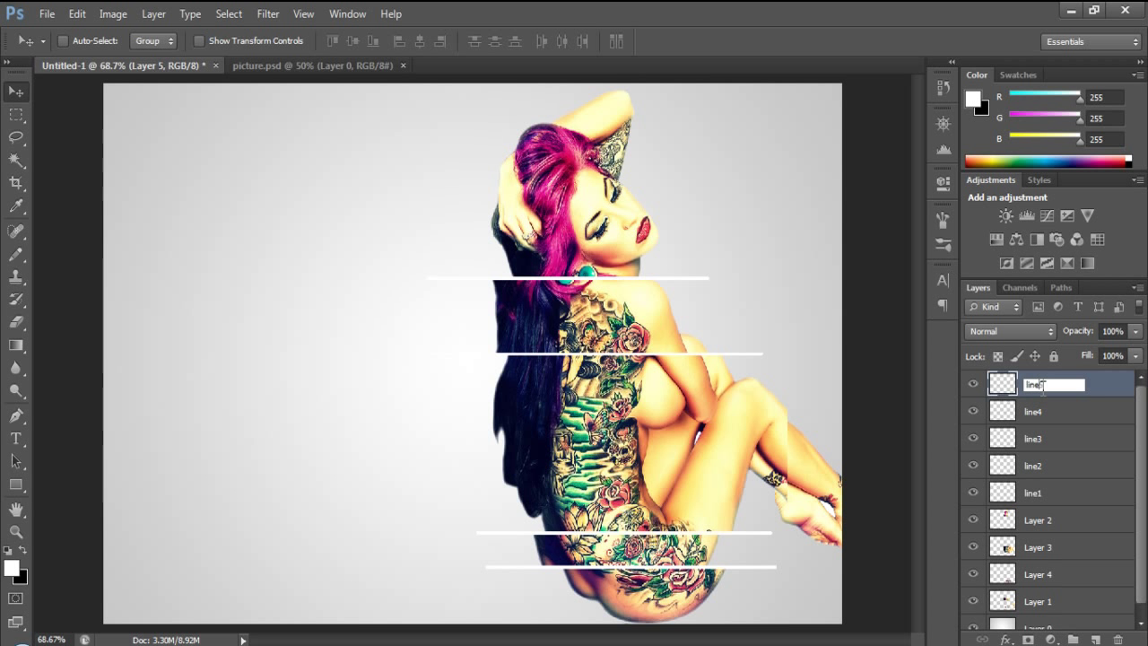
text(5)
key(Return)
click(17, 255)
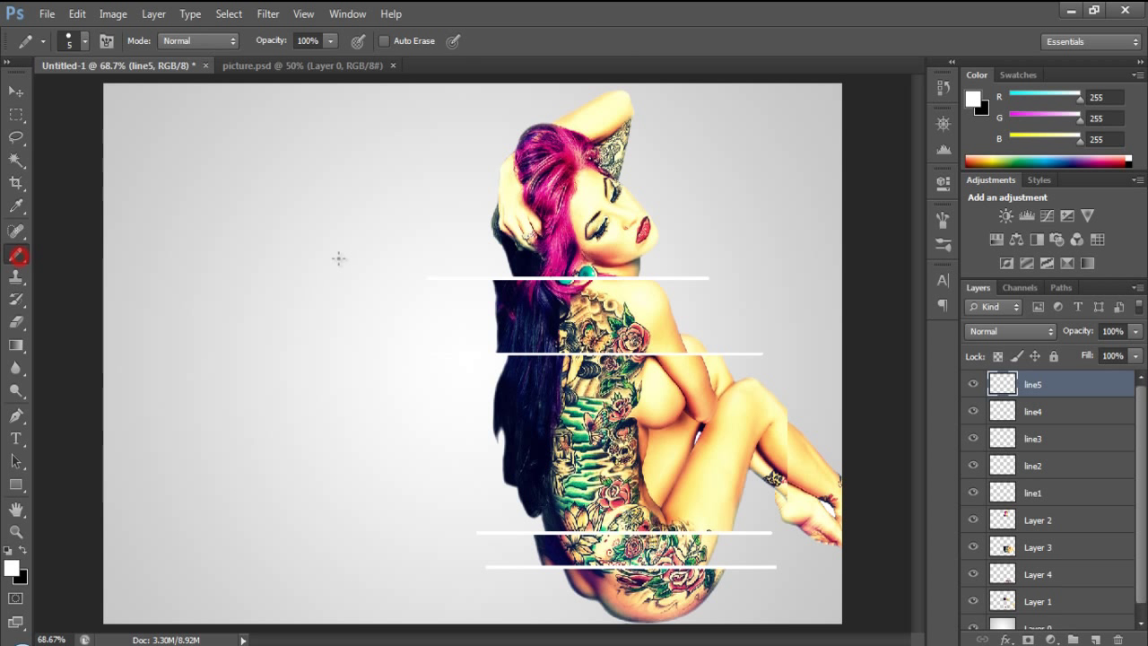
click(783, 347)
drag(785, 356, 795, 549)
click(17, 92)
key(Right)
key(Right)
key(Right)
key(Right)
key(Right)
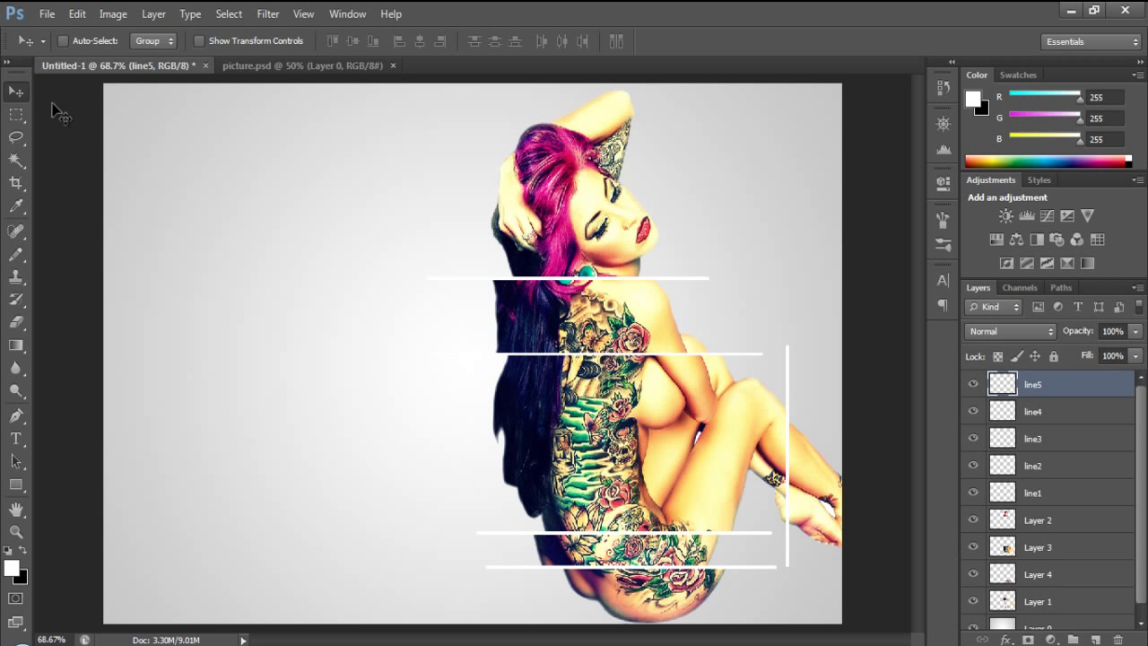
click(1085, 492)
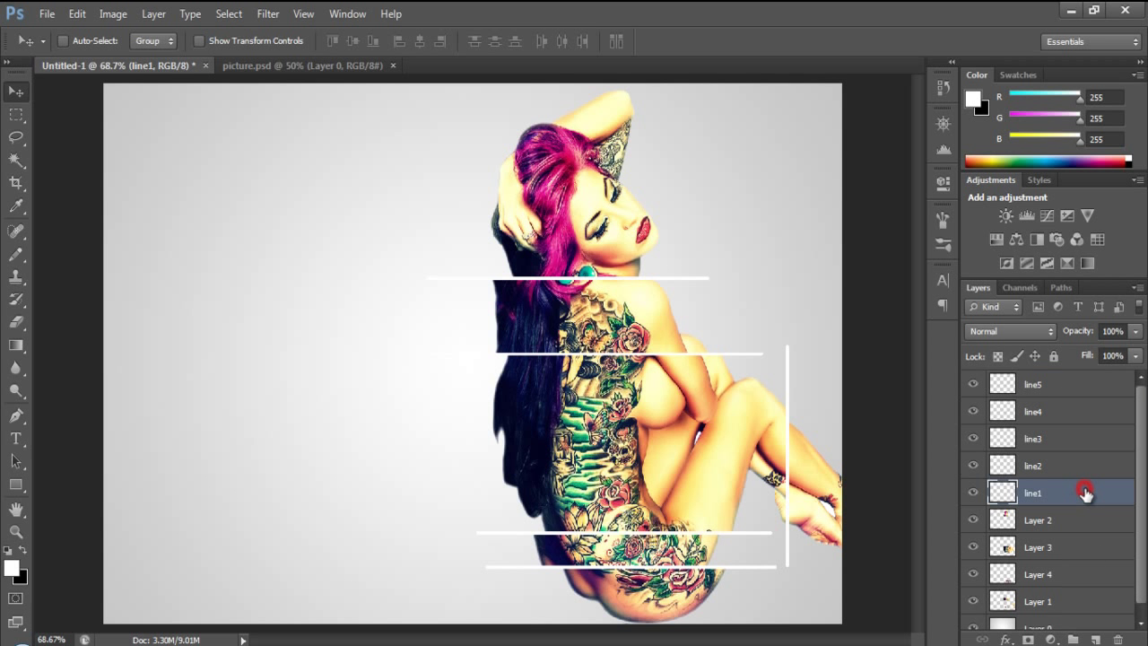
Give line1 a drop shadow with 48% opacity
right_click(1087, 500)
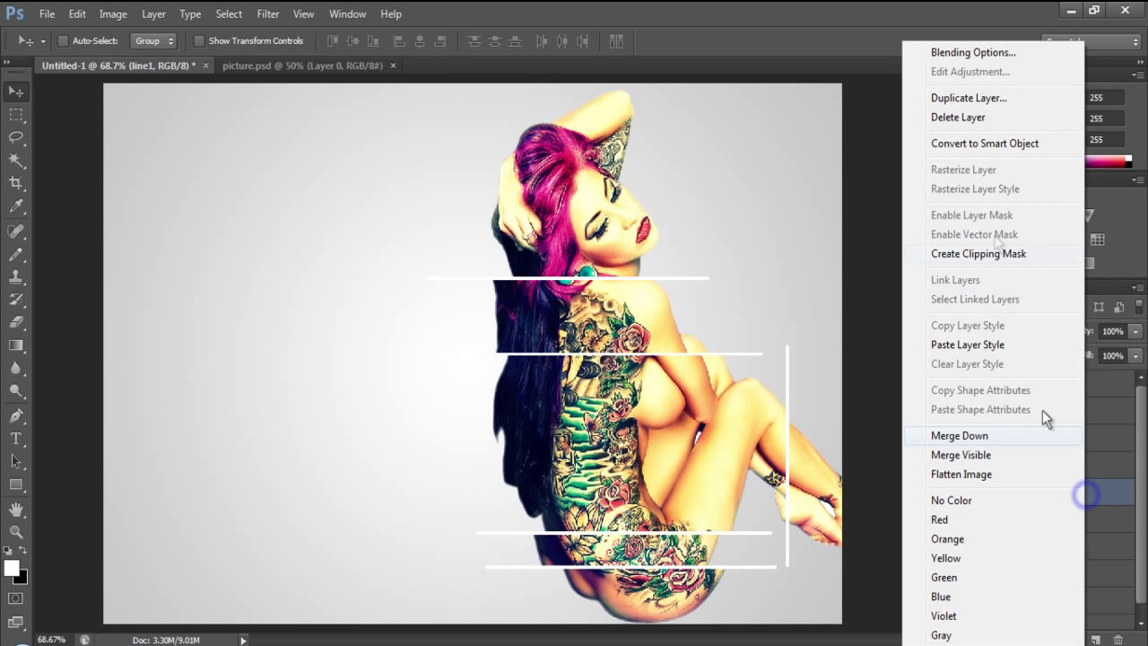
click(963, 56)
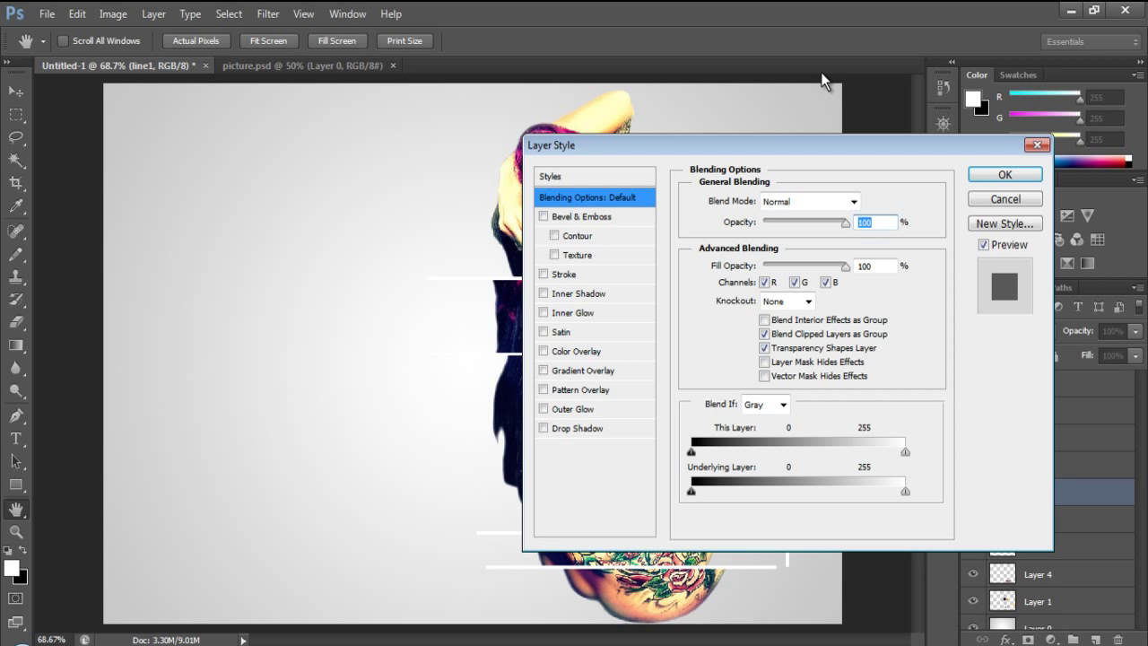
click(543, 428)
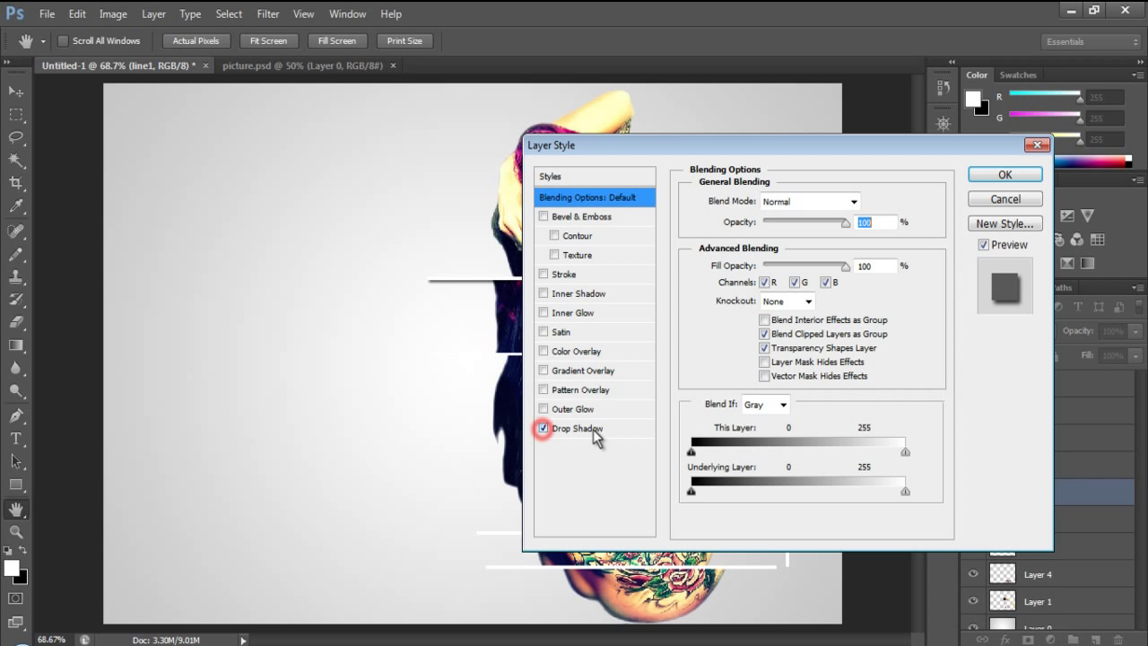
click(594, 432)
click(874, 225)
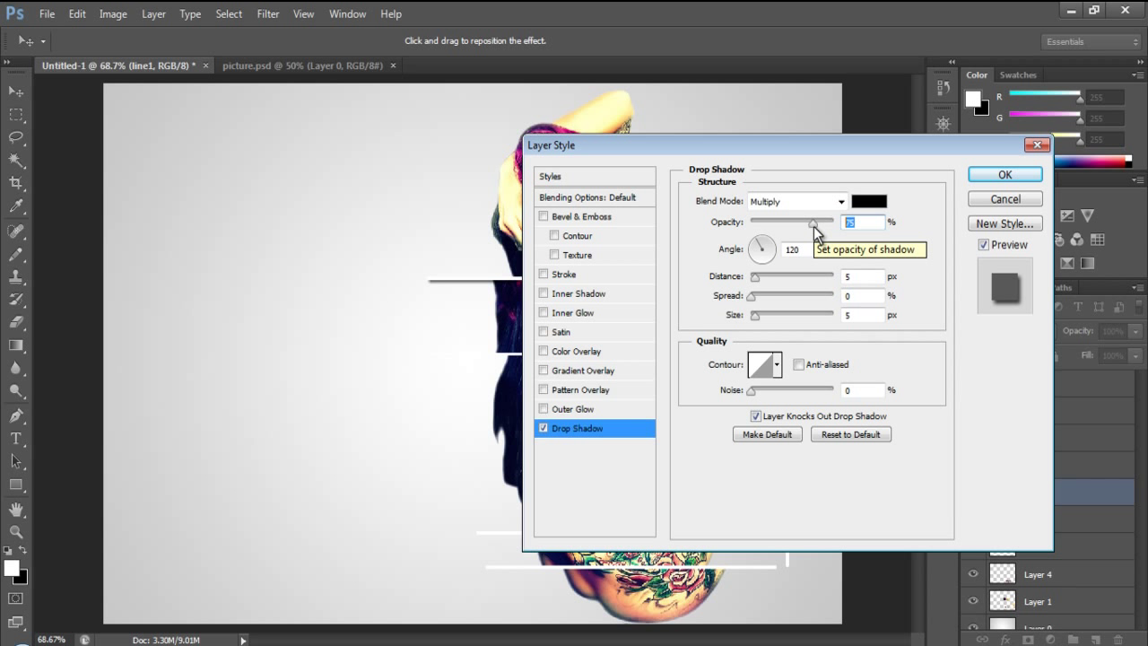
text(48)
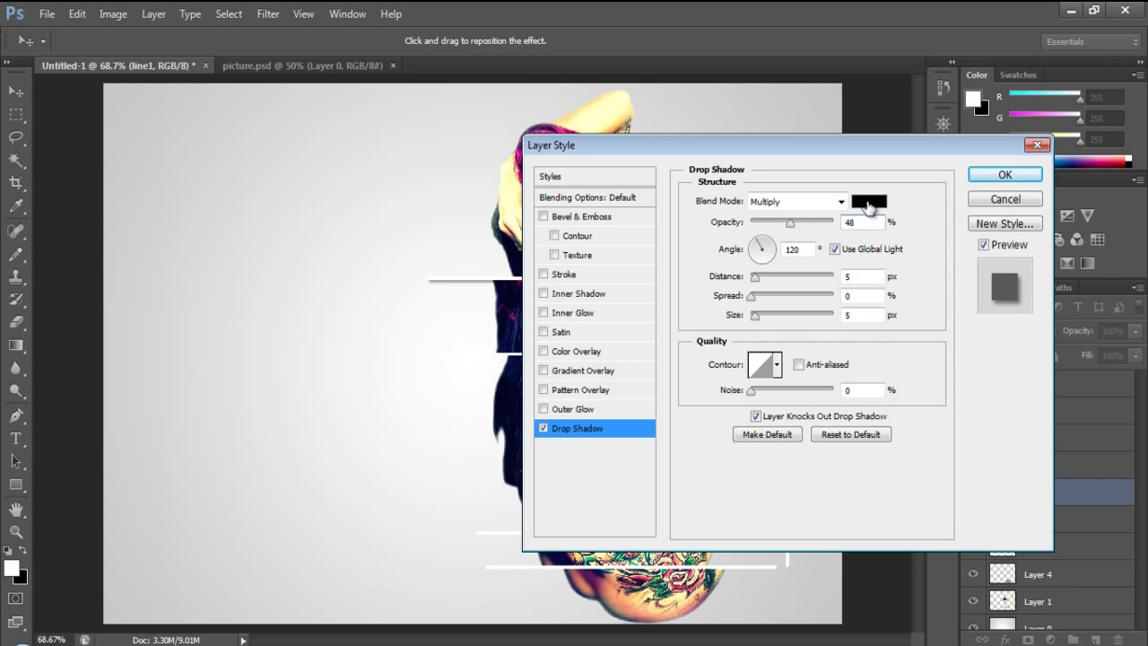
Set the drop shadow colour to #FFCC00 and enable Outer Glow
click(868, 205)
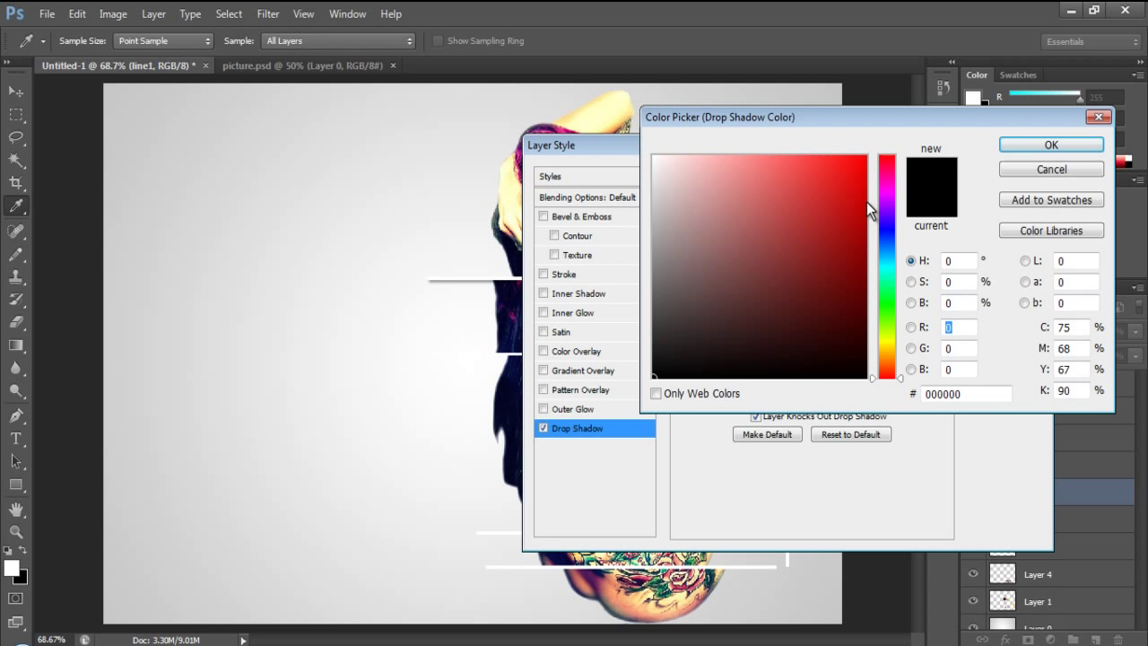
click(969, 393)
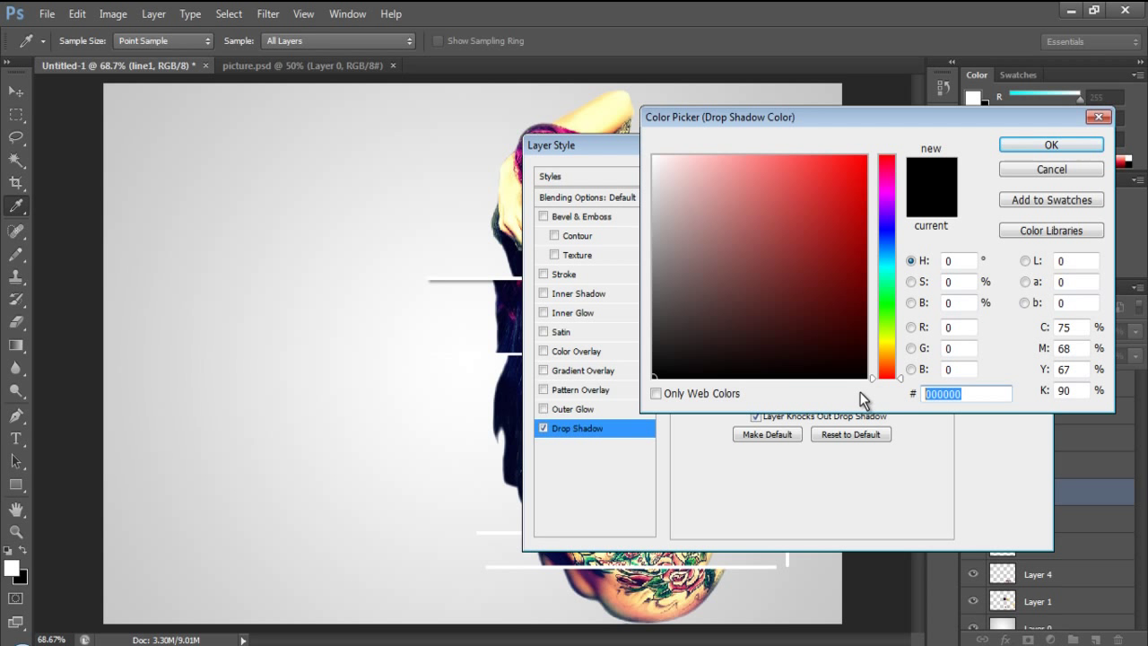
text(ff)
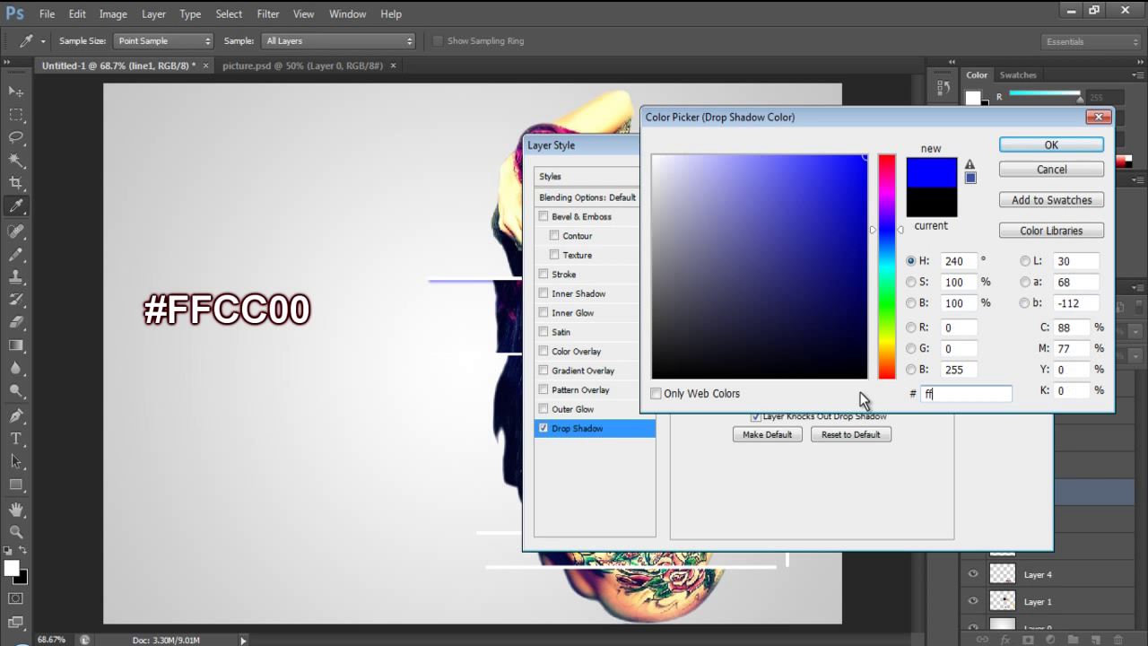
text(cc00)
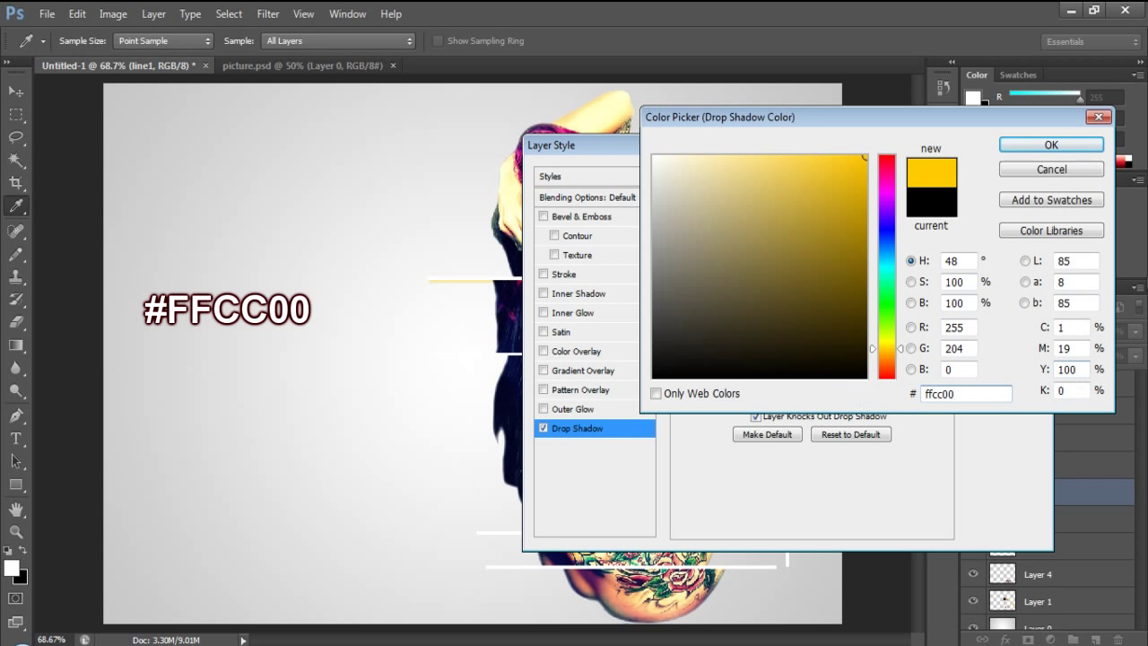
click(1029, 145)
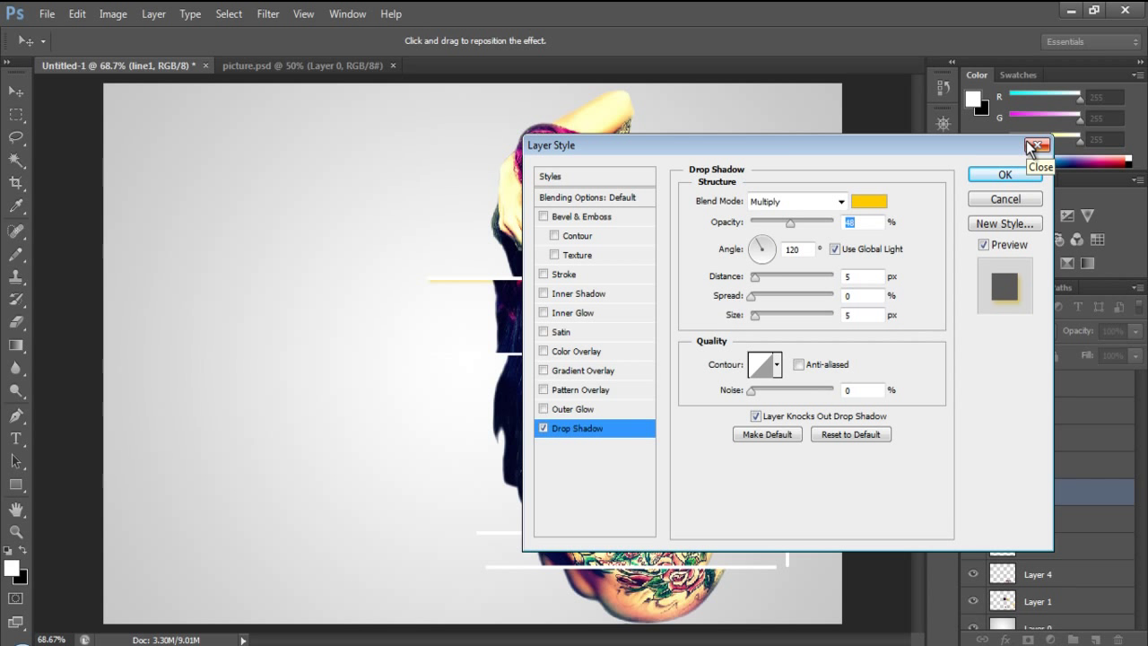
click(542, 409)
Set line1's outer glow to 100% opacity, 250 px size and 100% range
click(604, 411)
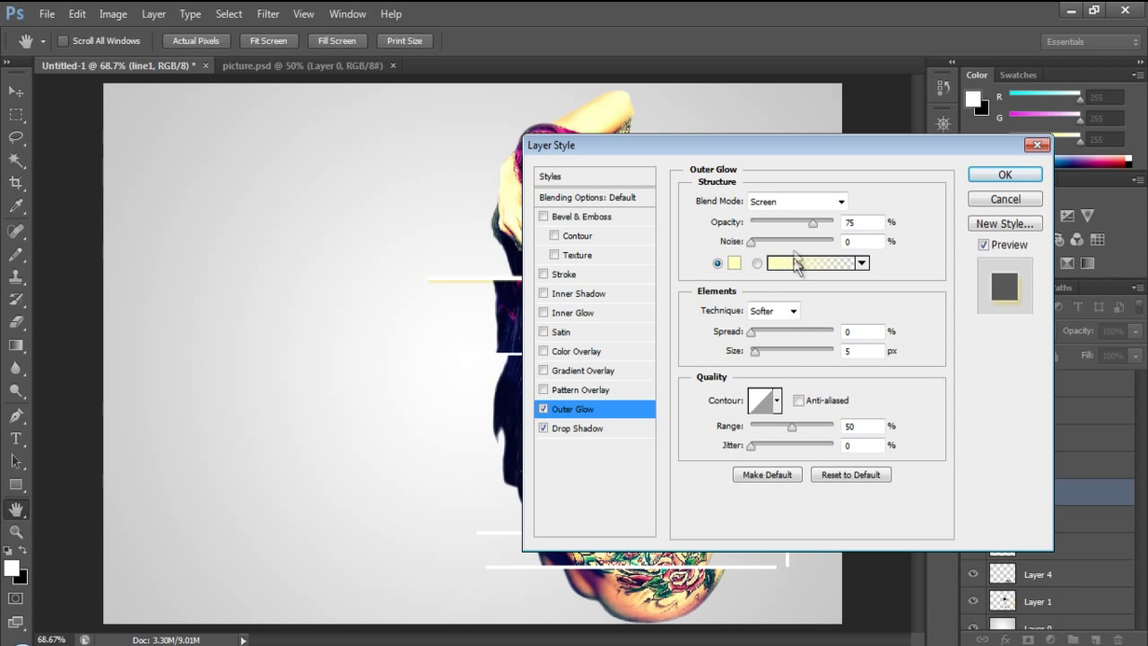
drag(814, 232, 834, 224)
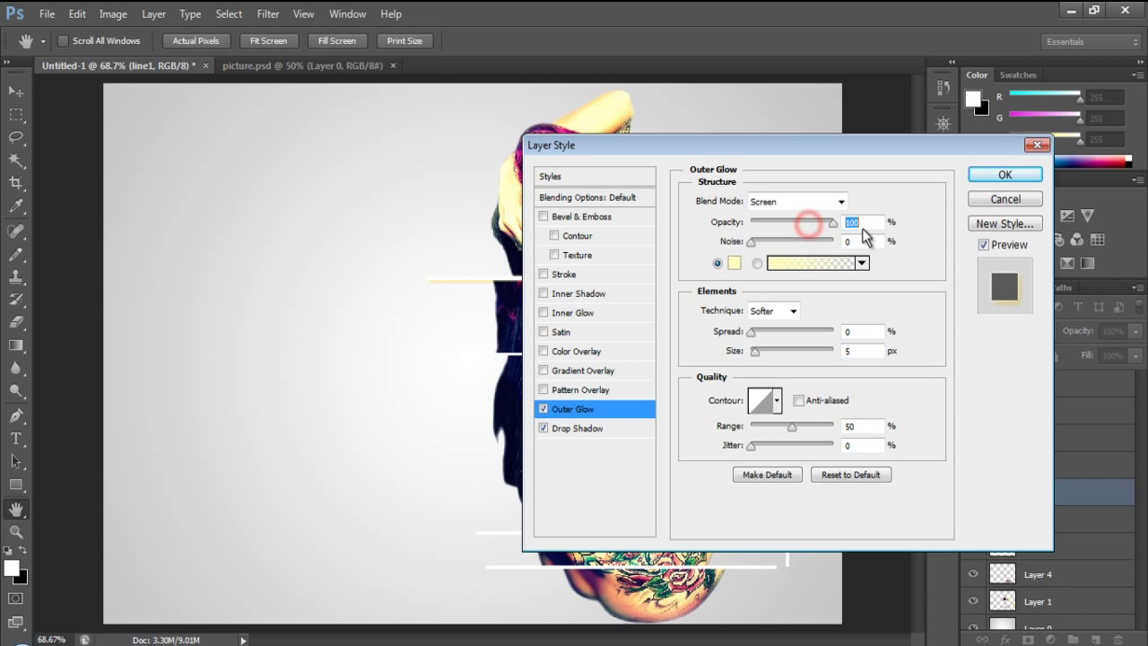
drag(756, 351, 834, 351)
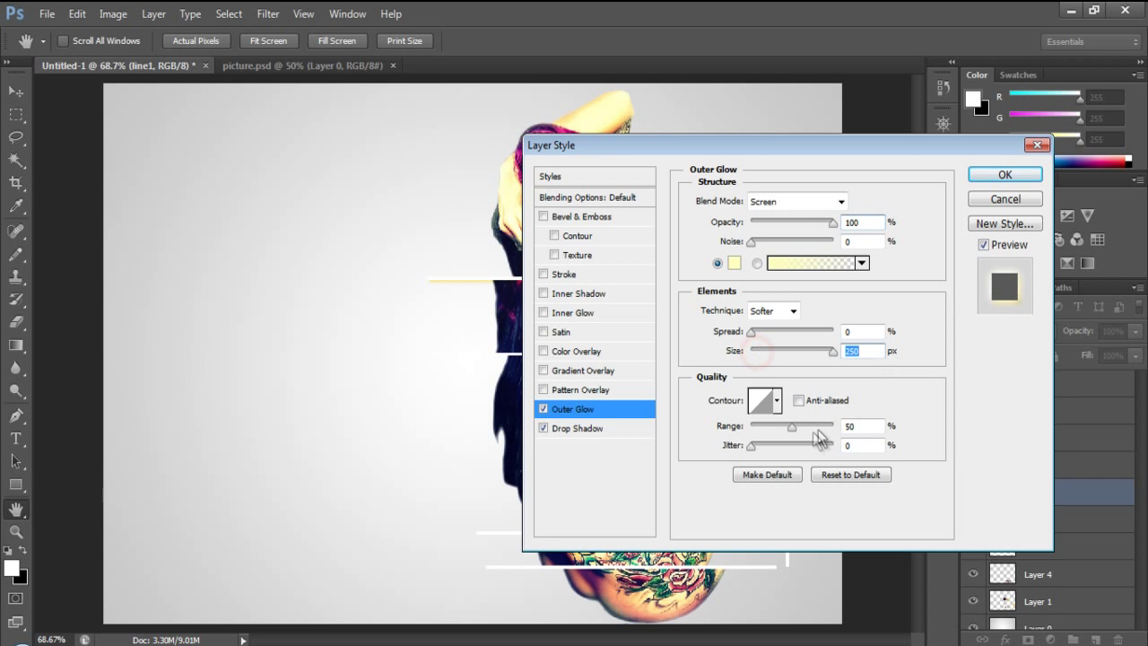
drag(791, 428, 893, 427)
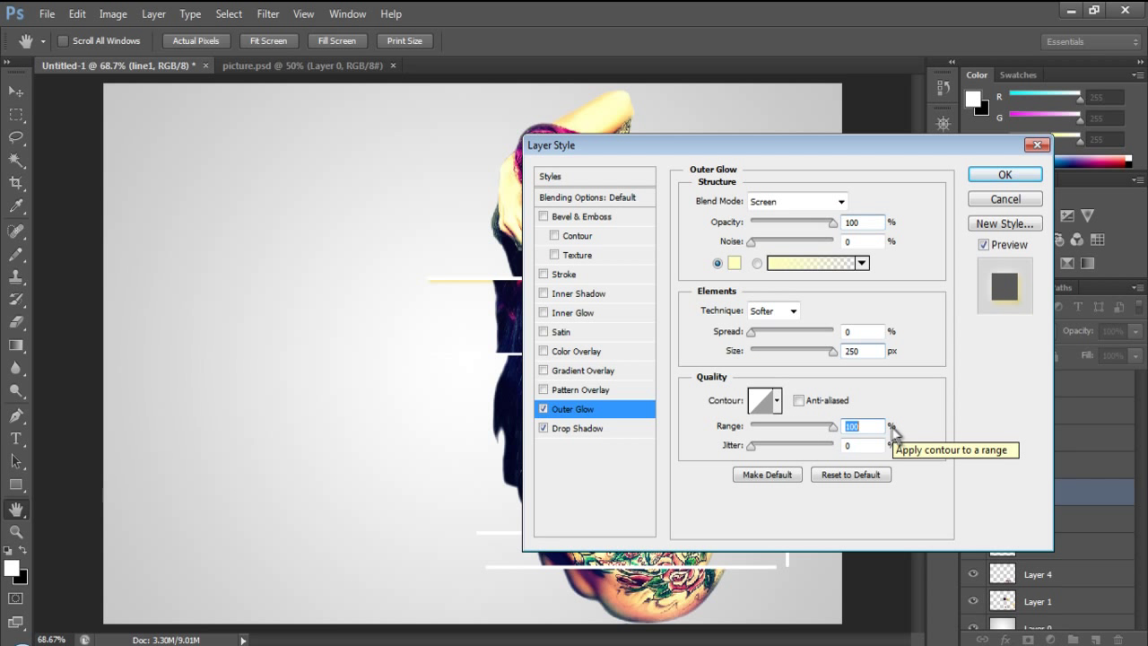
Add a 2 px green #31B45B stroke to line1 and apply the layer style
click(543, 273)
click(589, 274)
drag(757, 205, 752, 201)
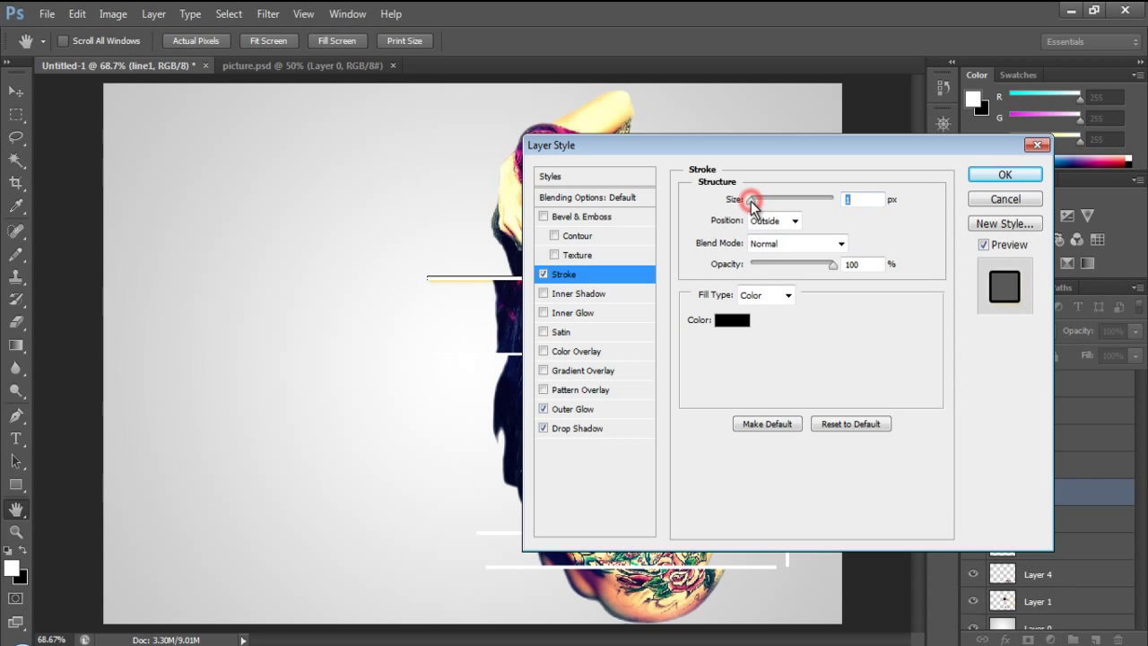
scroll(847, 199, up, 1)
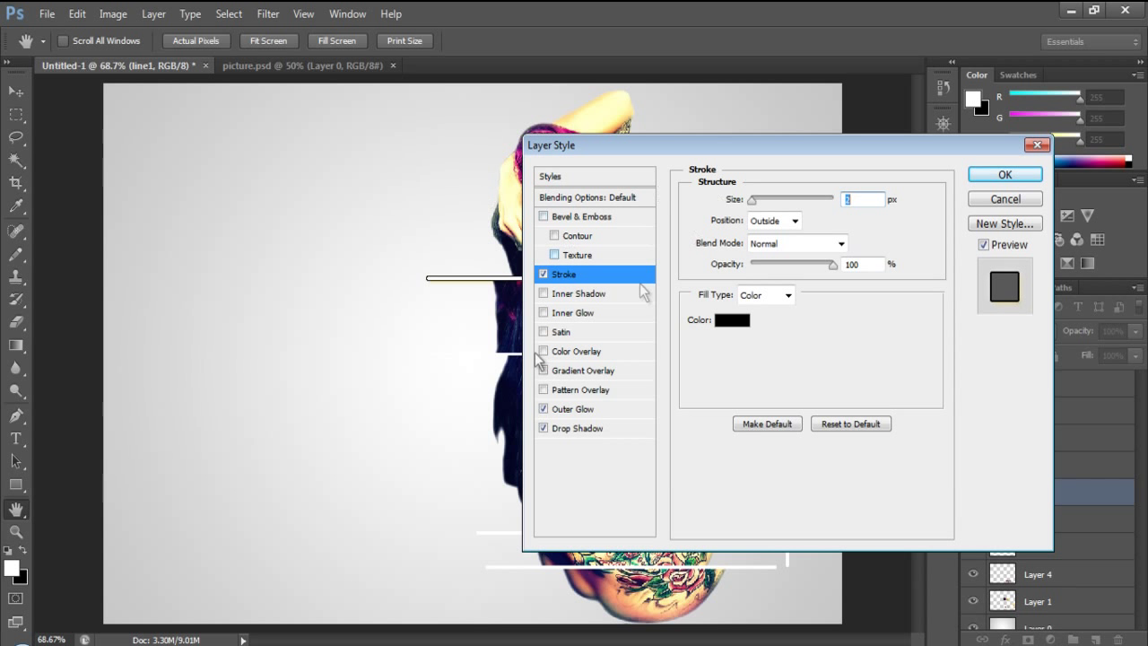
click(730, 321)
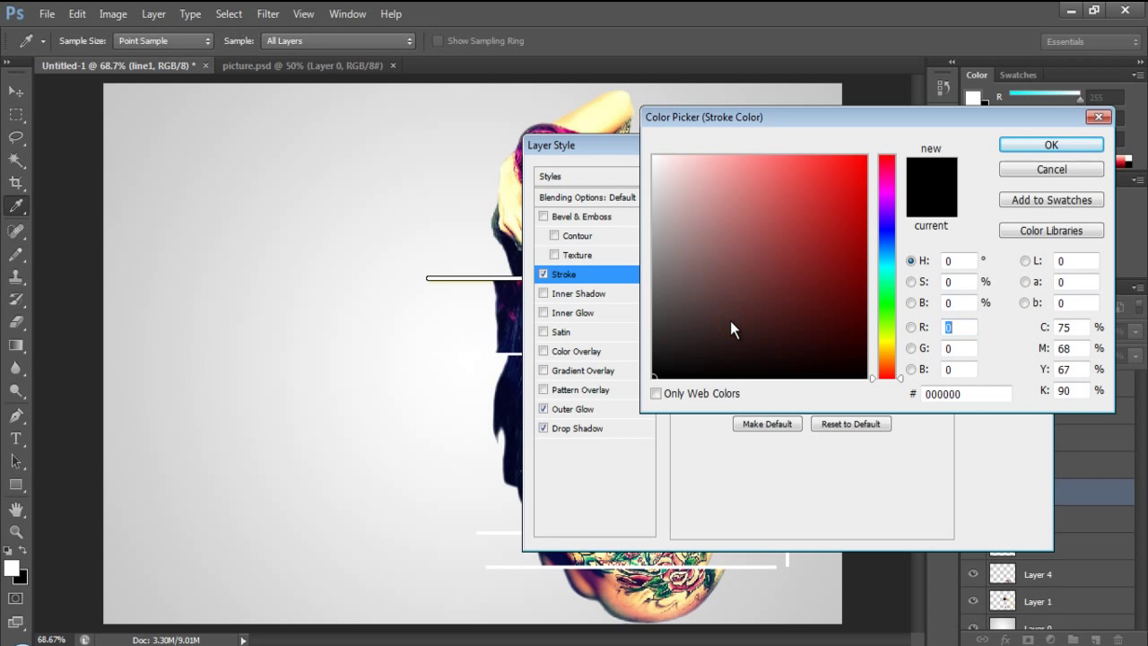
click(986, 393)
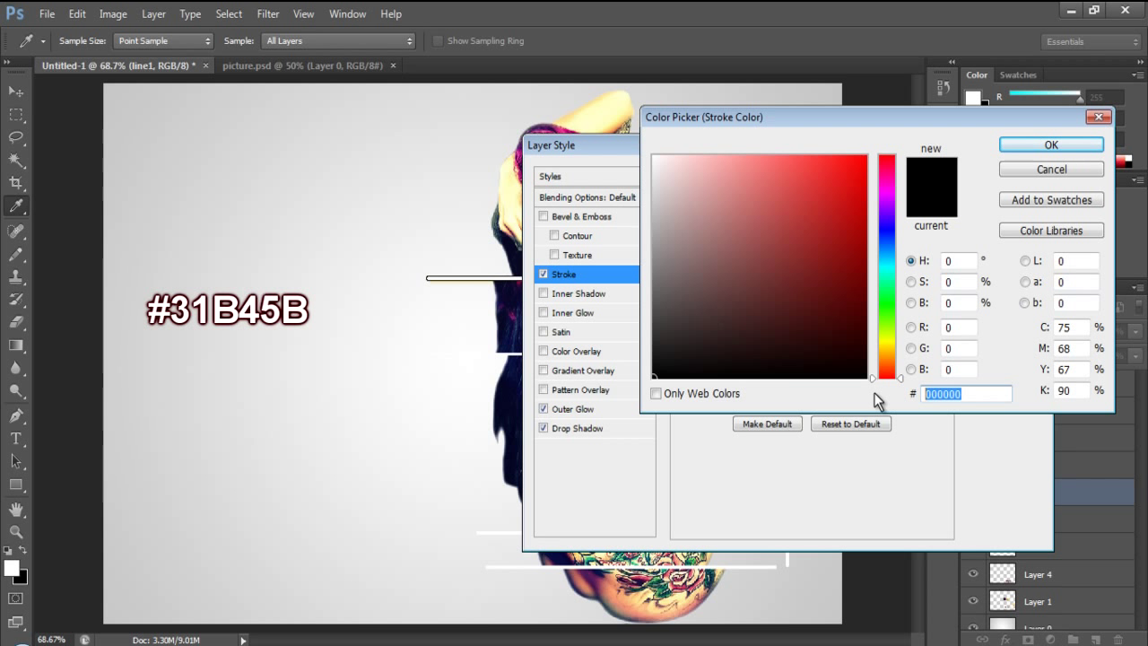
text(31)
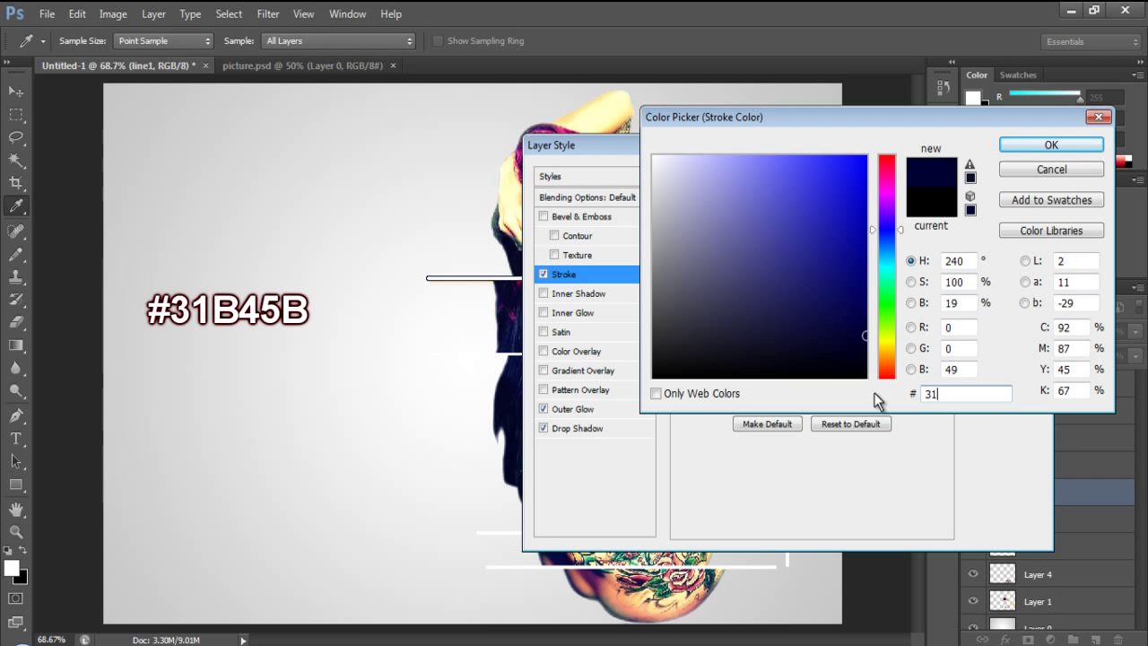
text(b45b)
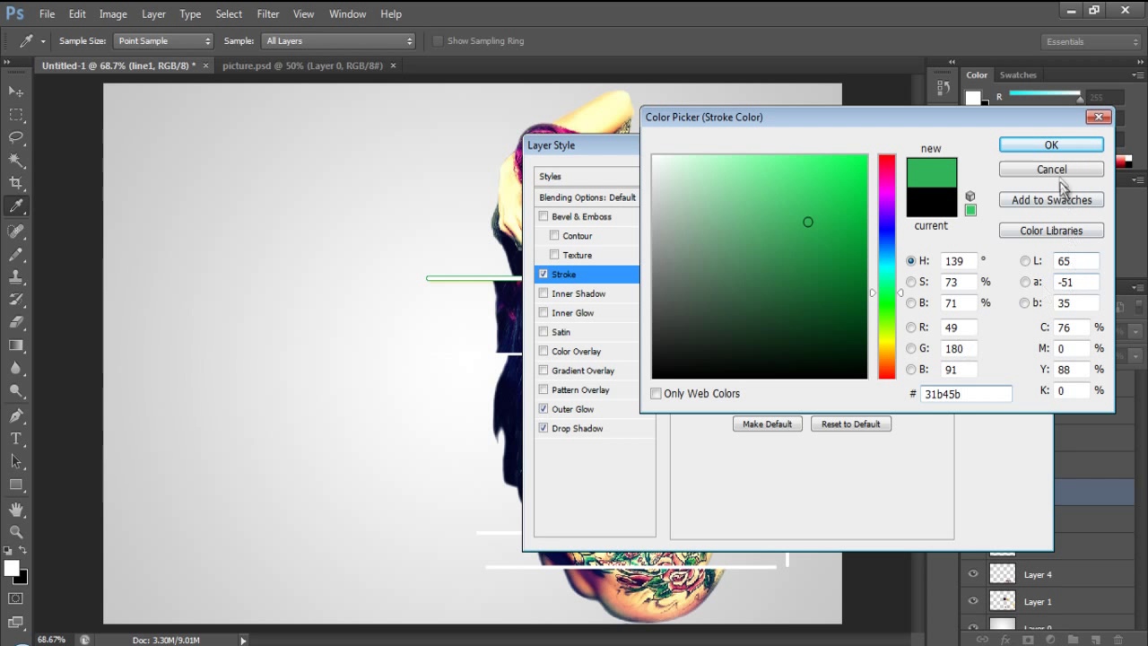
click(1050, 145)
click(1000, 174)
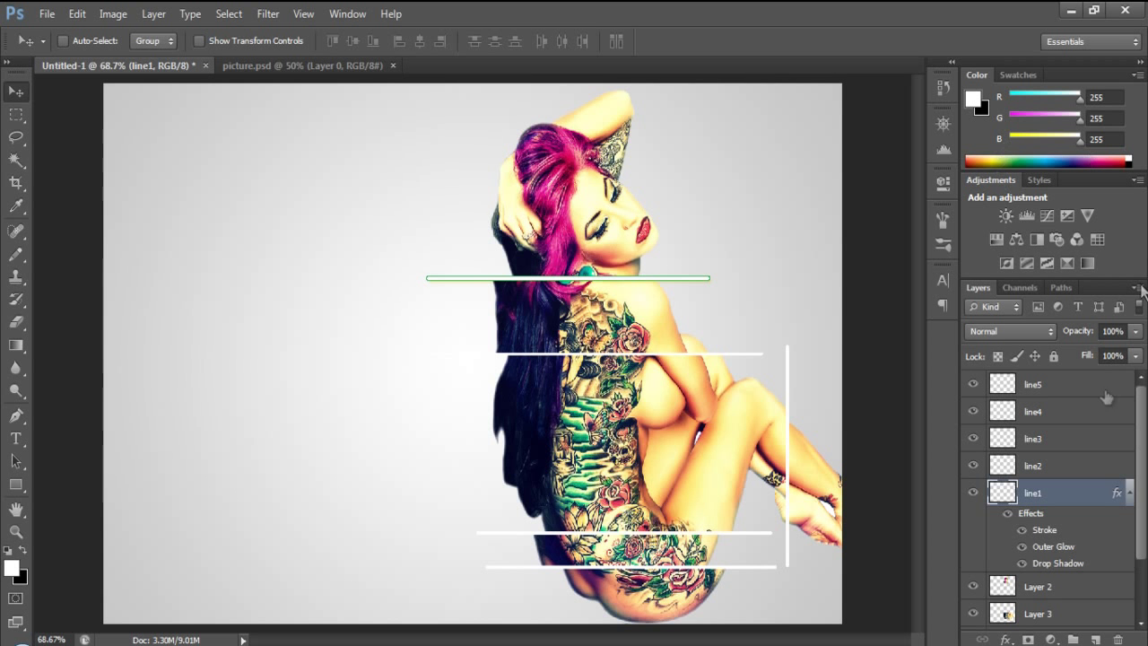
Copy line1's layer style onto line2, line3, line4 and line5, then collapse their effects lists
right_click(1082, 501)
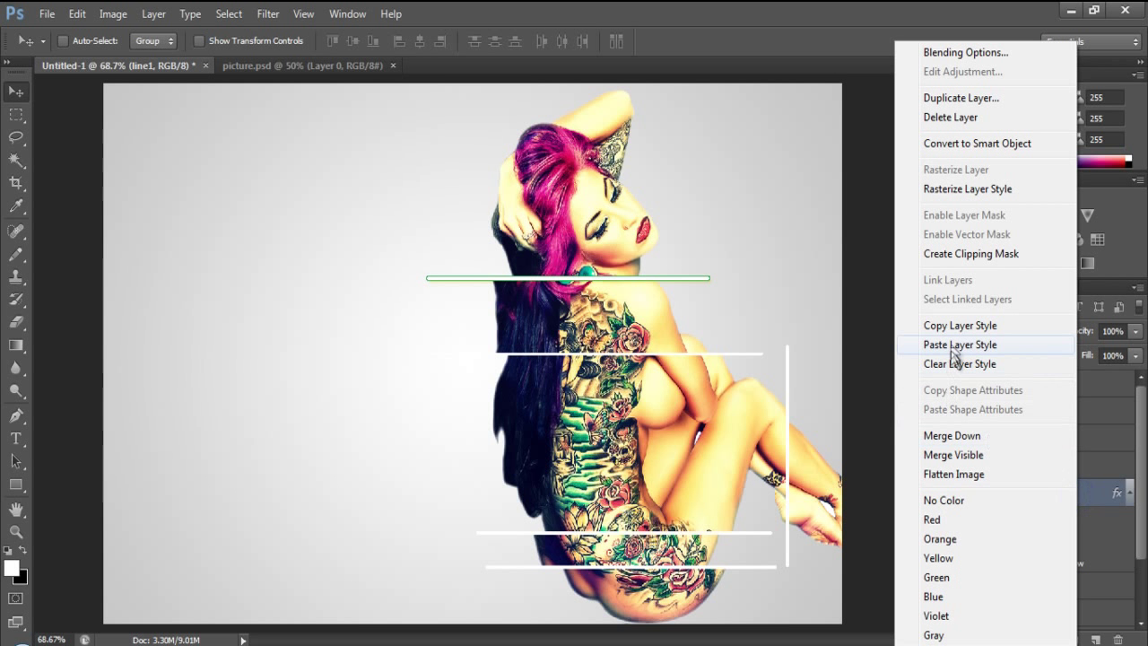
click(953, 331)
click(1077, 466)
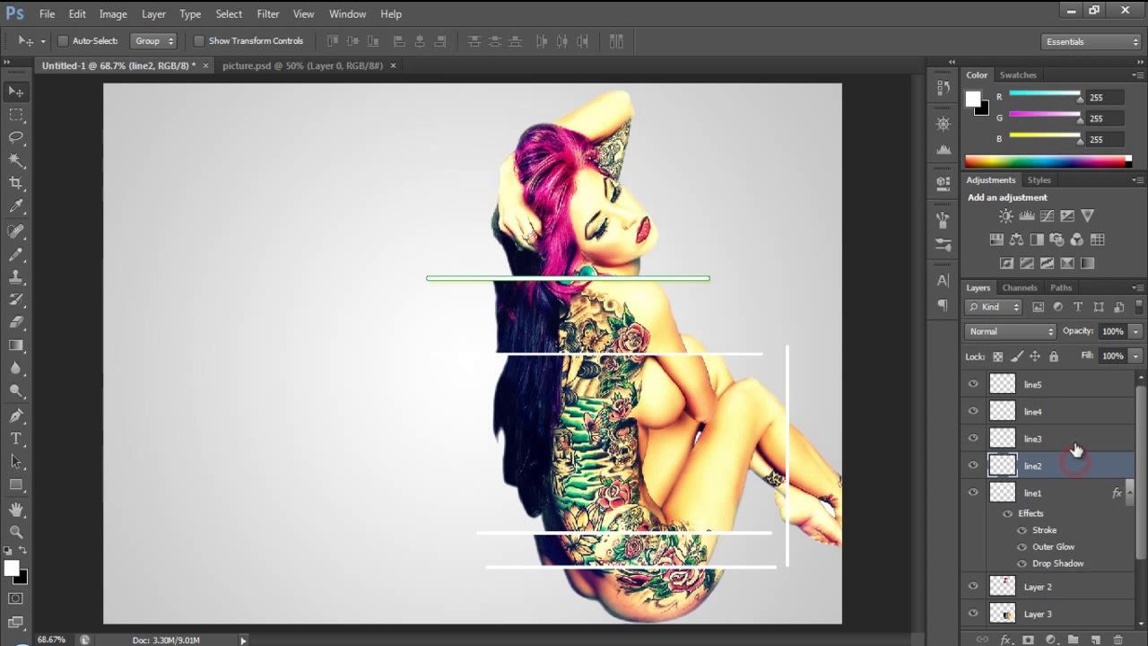
shift+click(1074, 440)
shift+click(1073, 412)
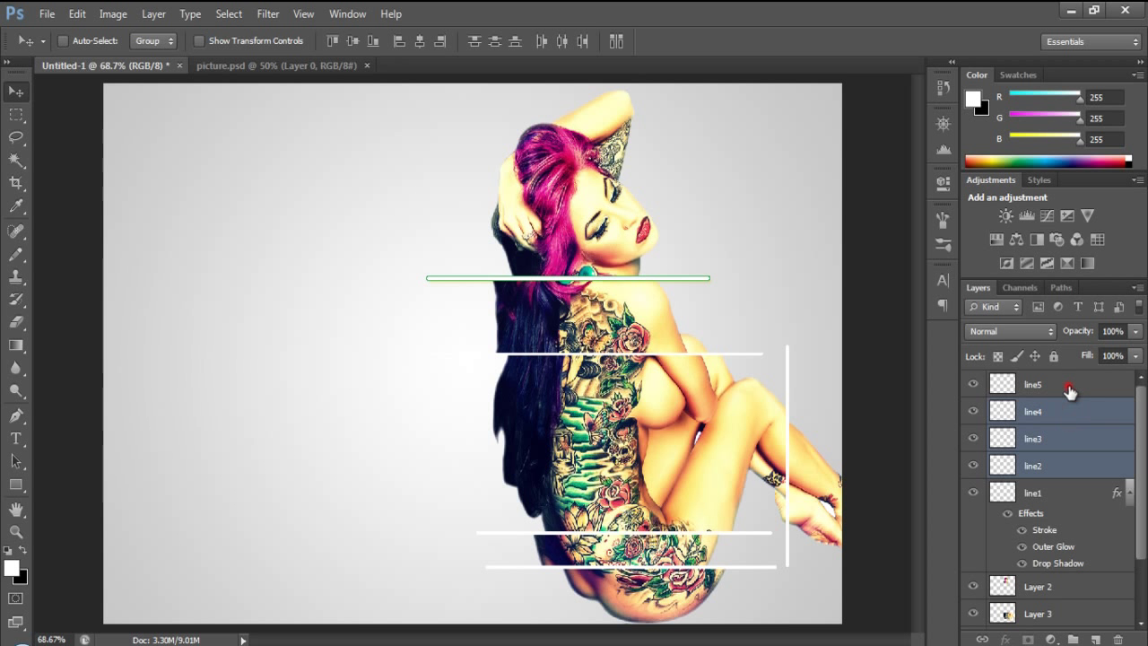
shift+click(1072, 386)
right_click(1079, 384)
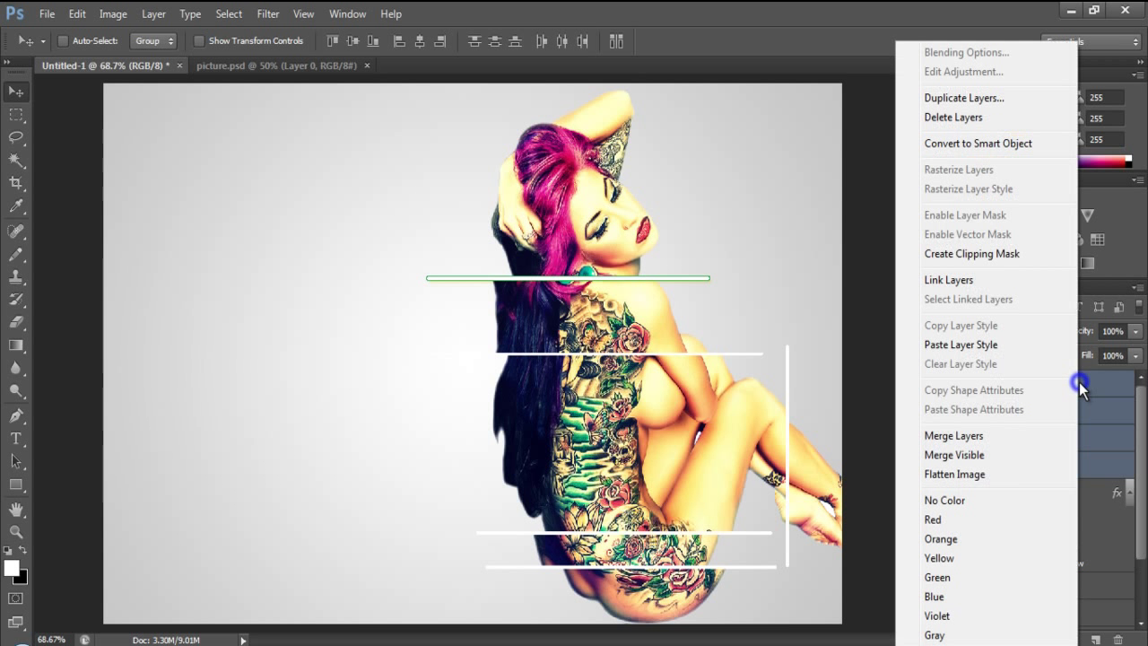
click(972, 348)
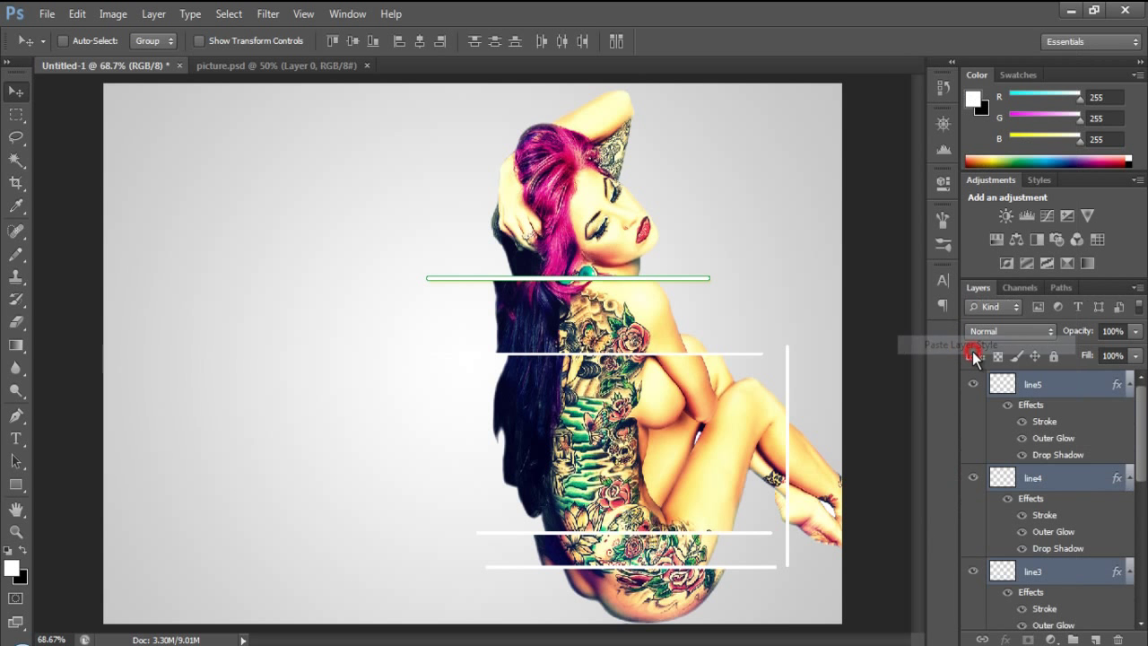
click(1129, 384)
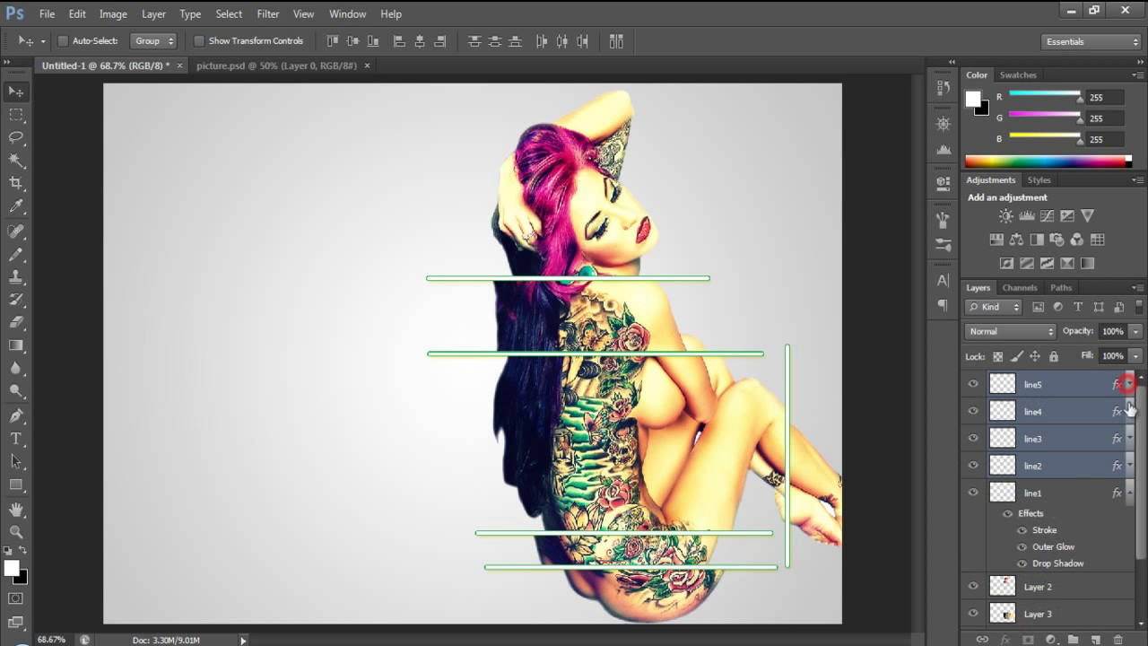
click(1129, 494)
Select line3 and toggle its visibility to identify which line it is
click(1074, 492)
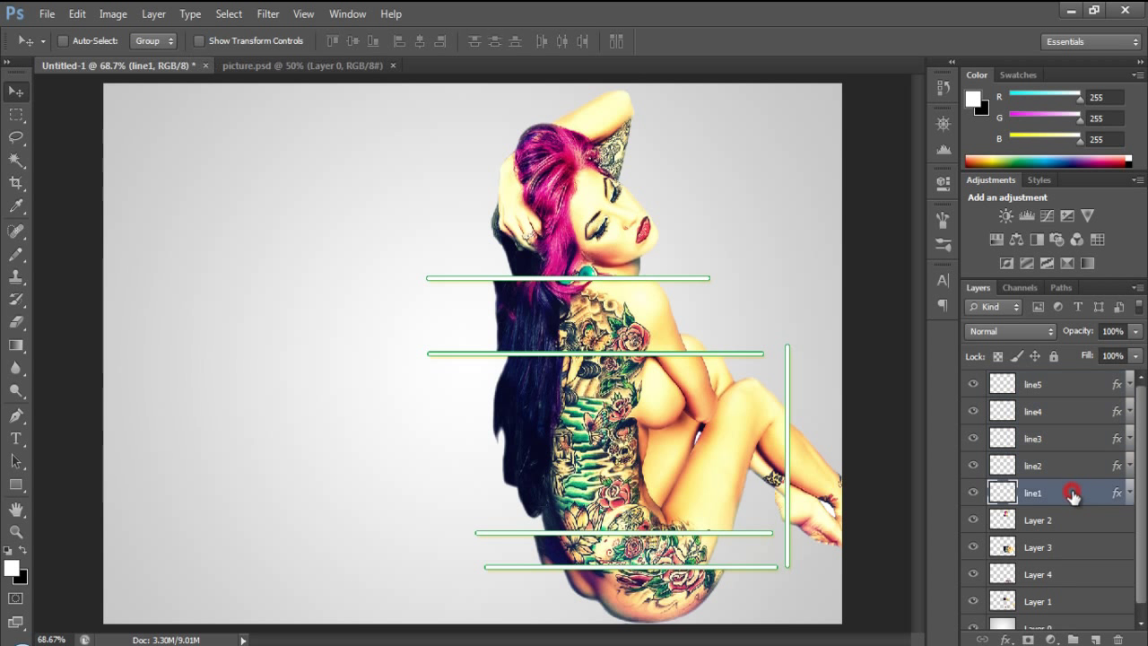
click(1066, 467)
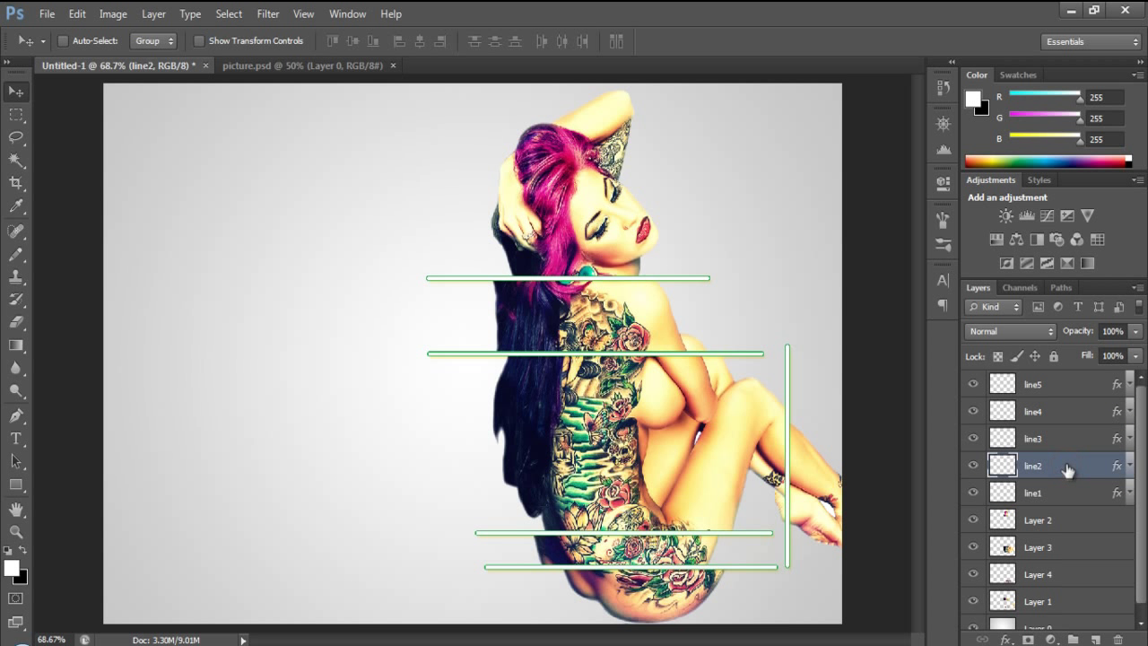
click(1069, 493)
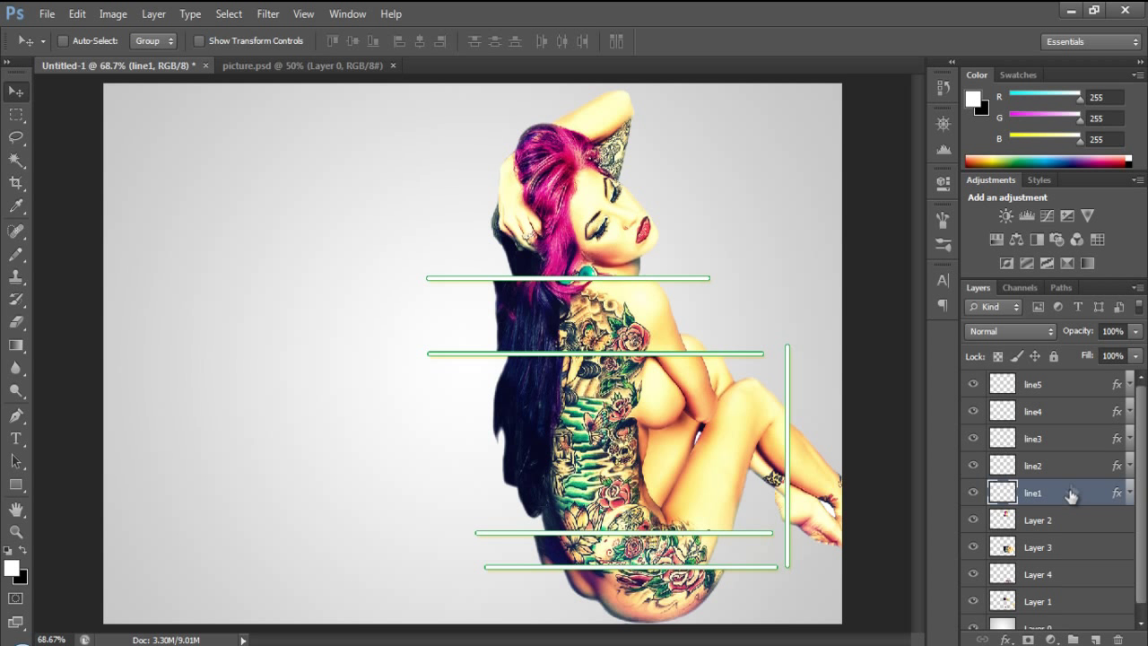
click(1067, 467)
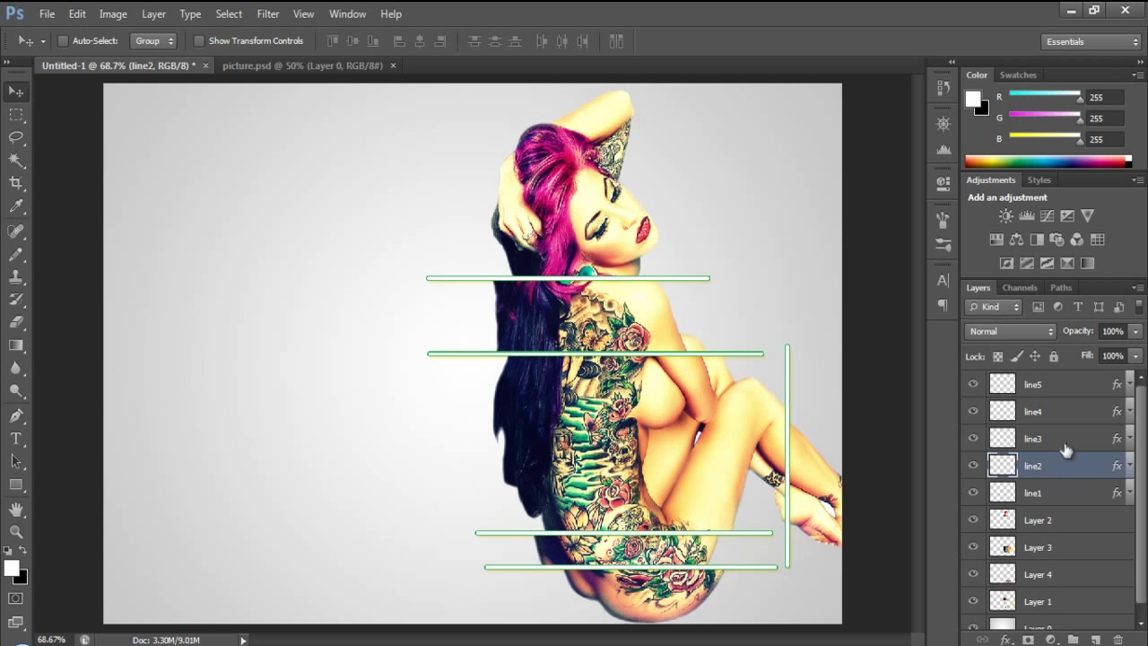
click(1065, 439)
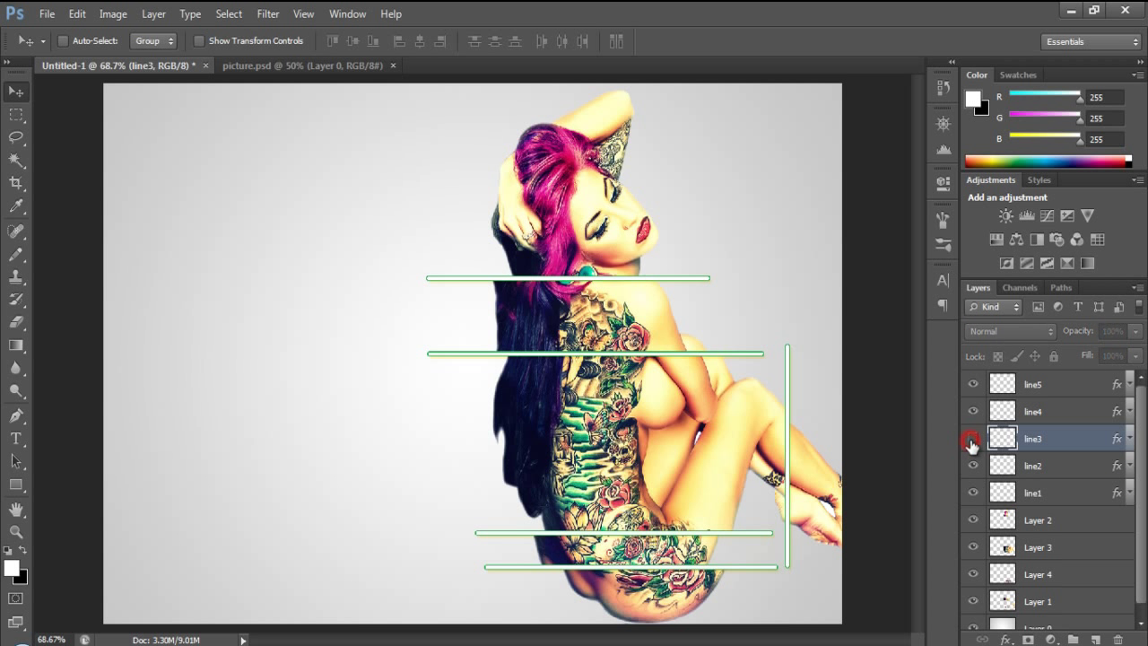
click(973, 439)
click(972, 439)
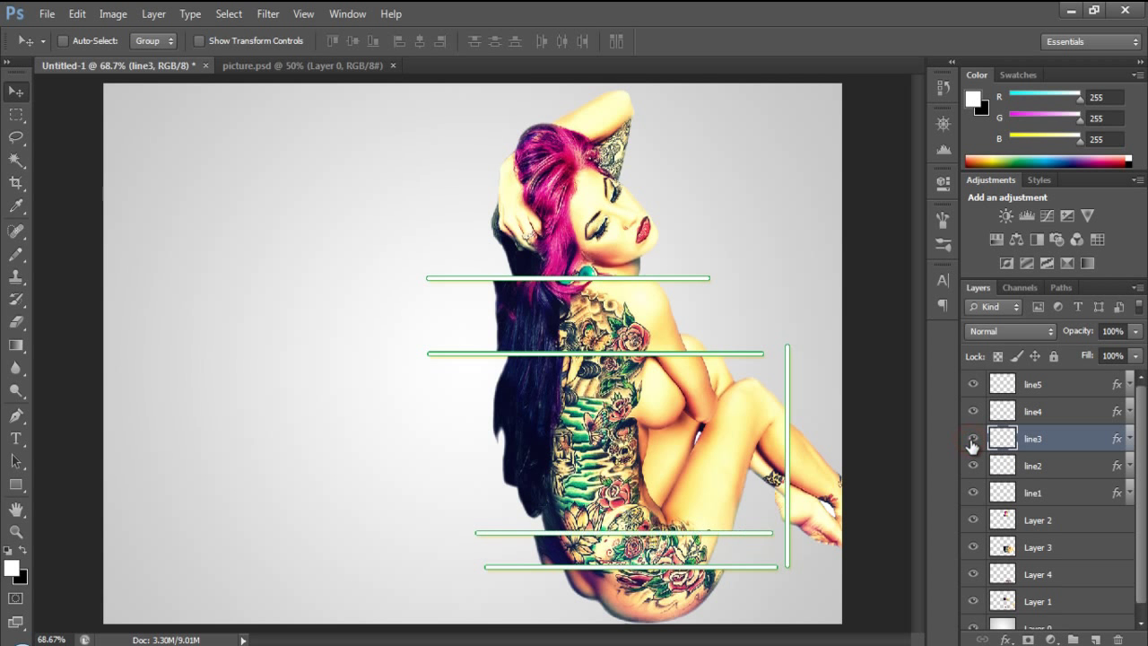
Inspect line3's stroke colour in Layer Style, then cancel without changes
right_click(1028, 438)
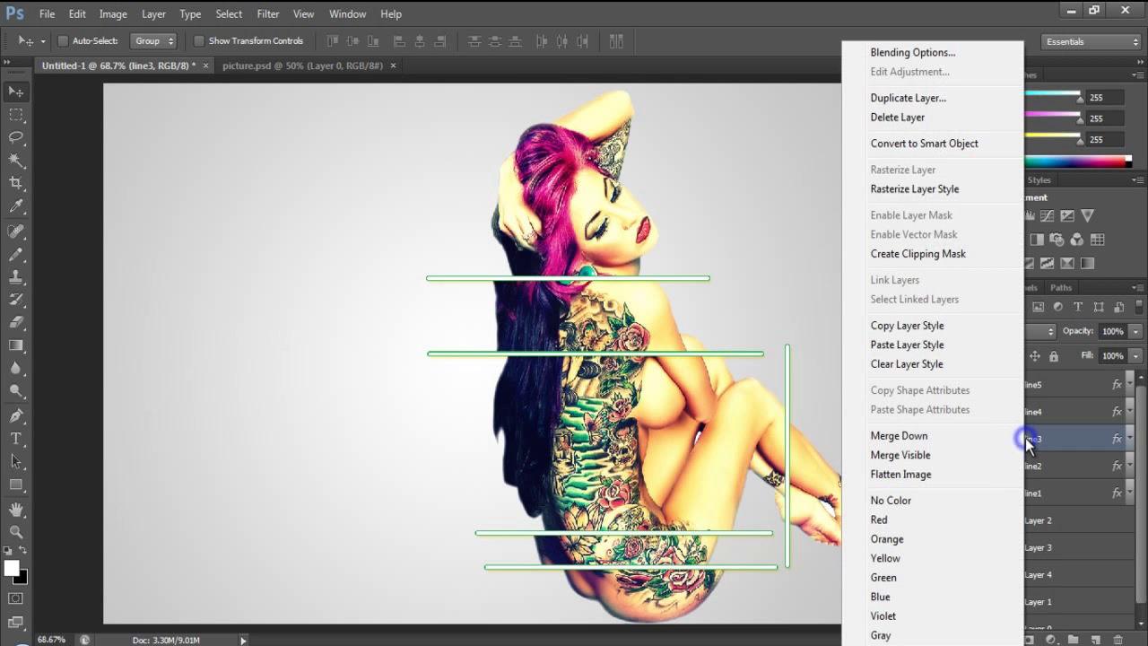
click(942, 52)
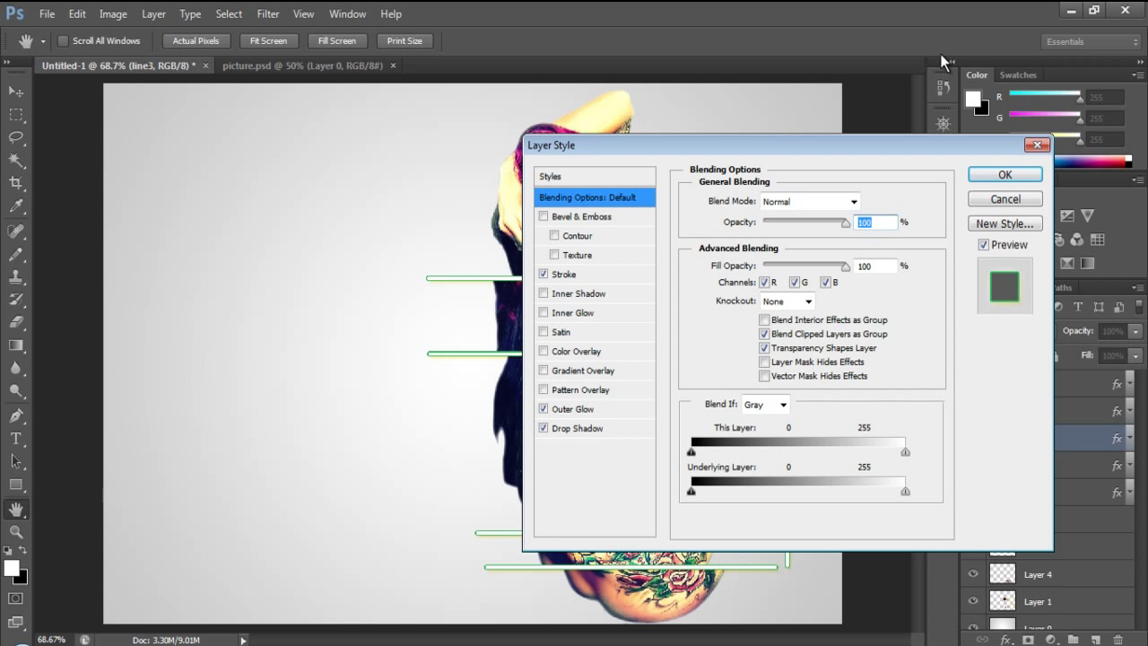
click(585, 273)
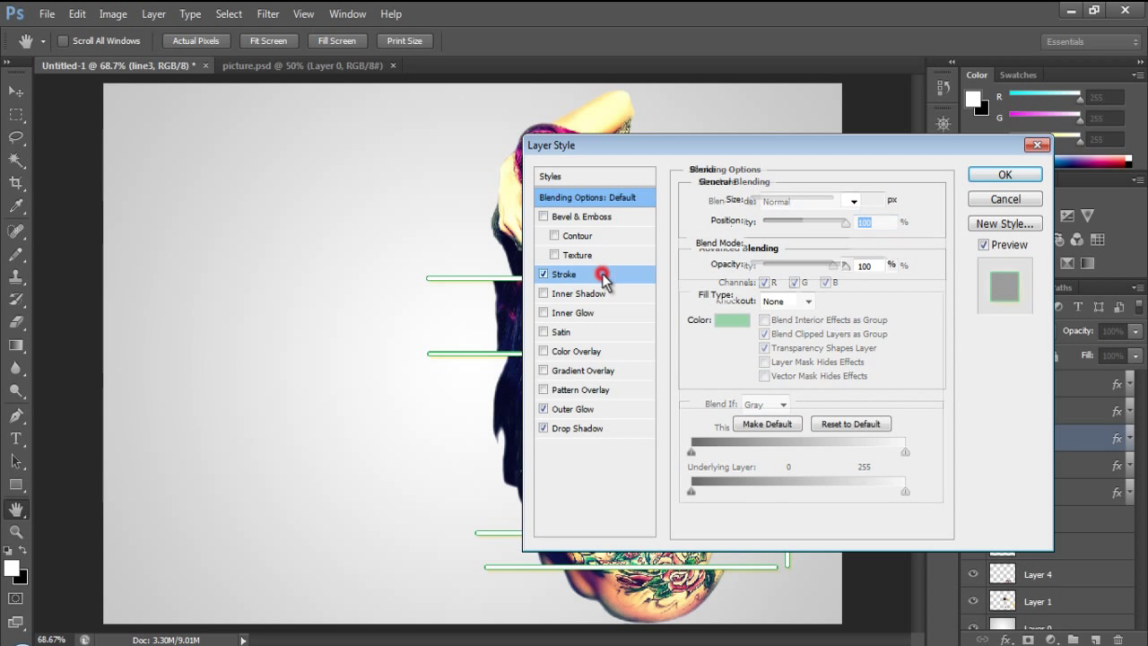
click(731, 319)
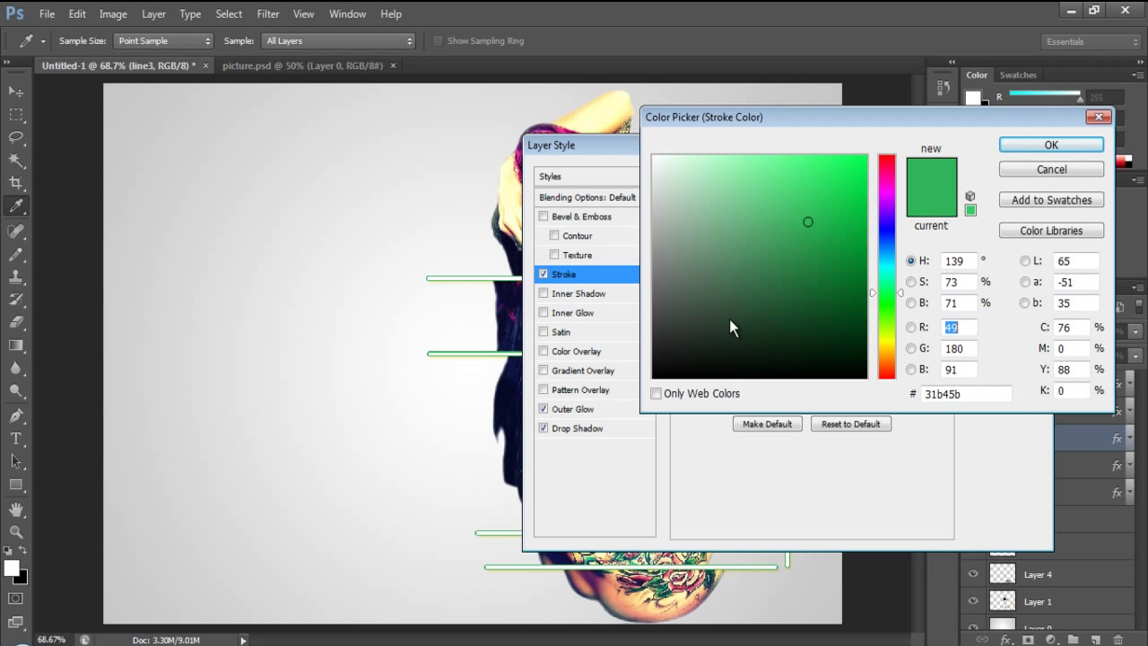
click(1040, 170)
click(1005, 199)
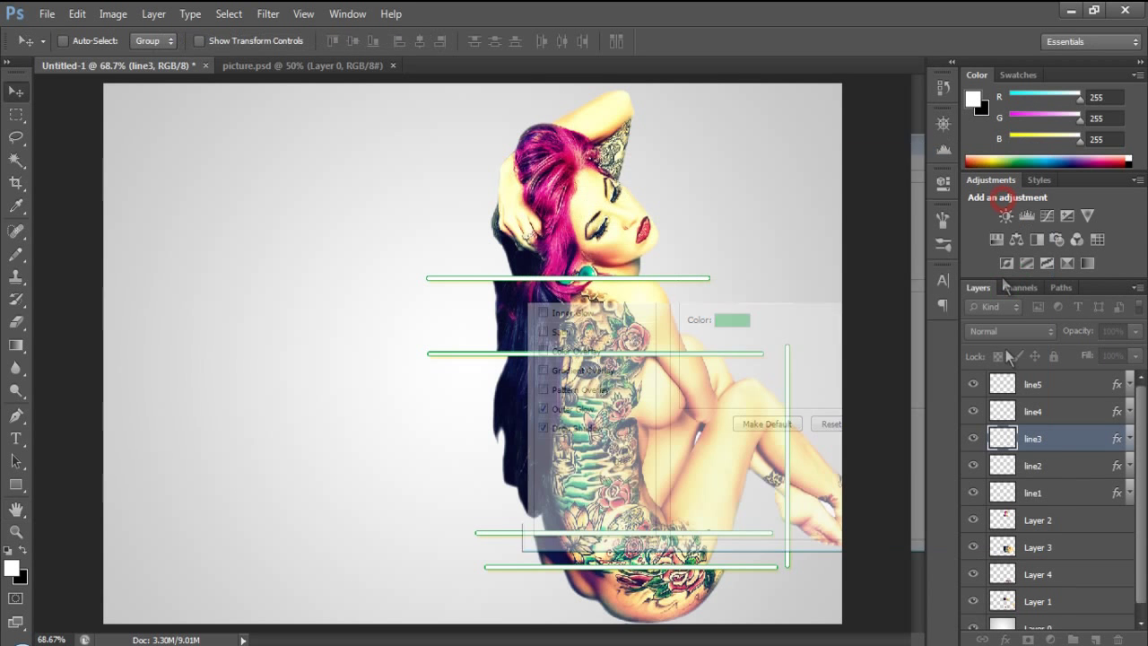
Recolour line3's stroke with pink sampled from the tattoo and apply it
click(973, 439)
click(975, 442)
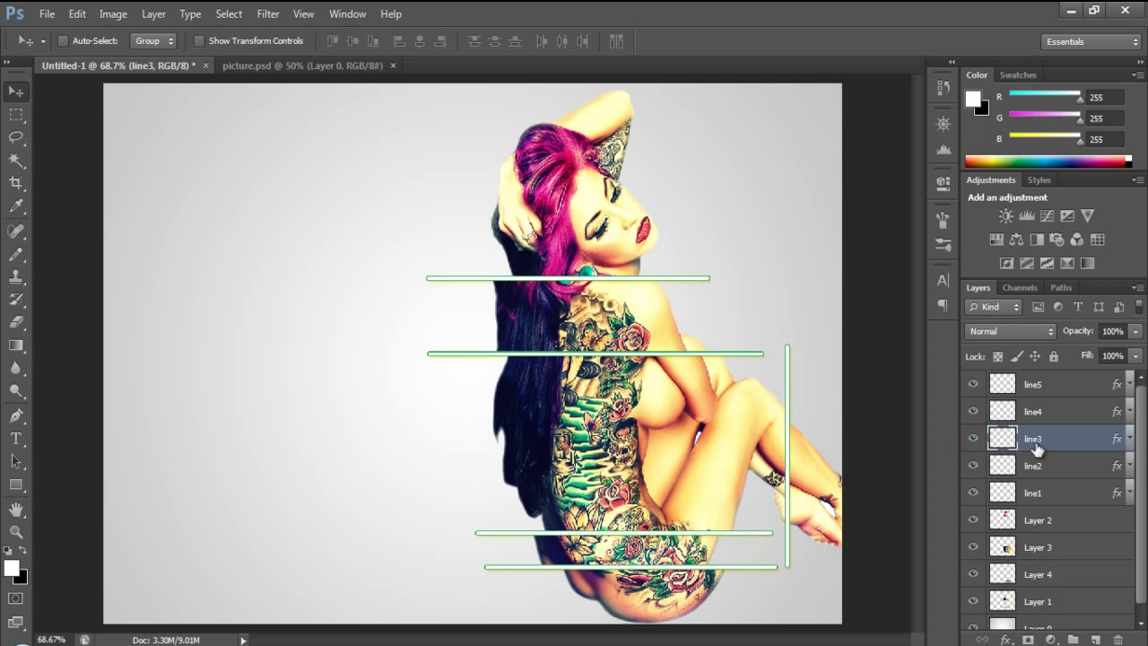
right_click(1027, 449)
click(938, 56)
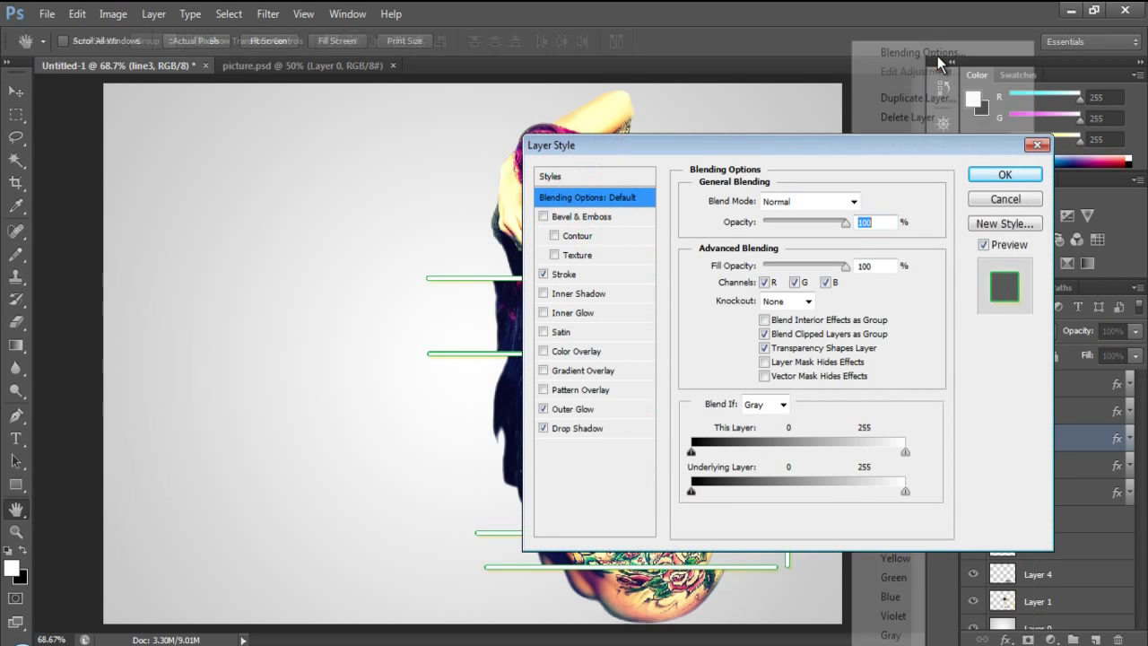
click(579, 273)
click(740, 322)
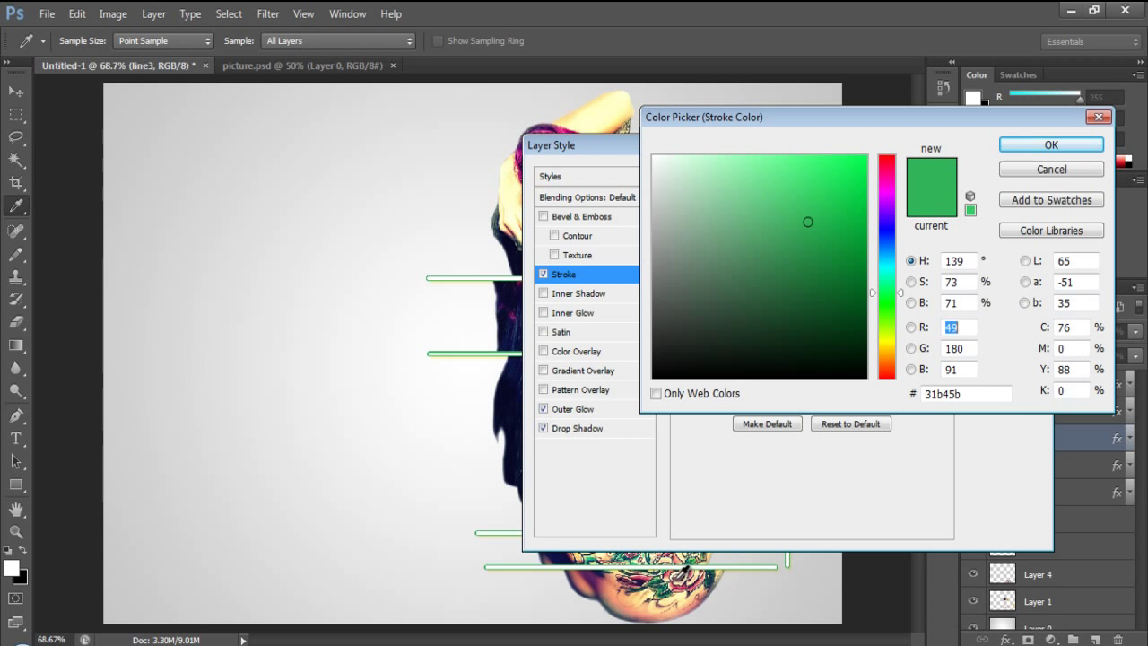
click(682, 571)
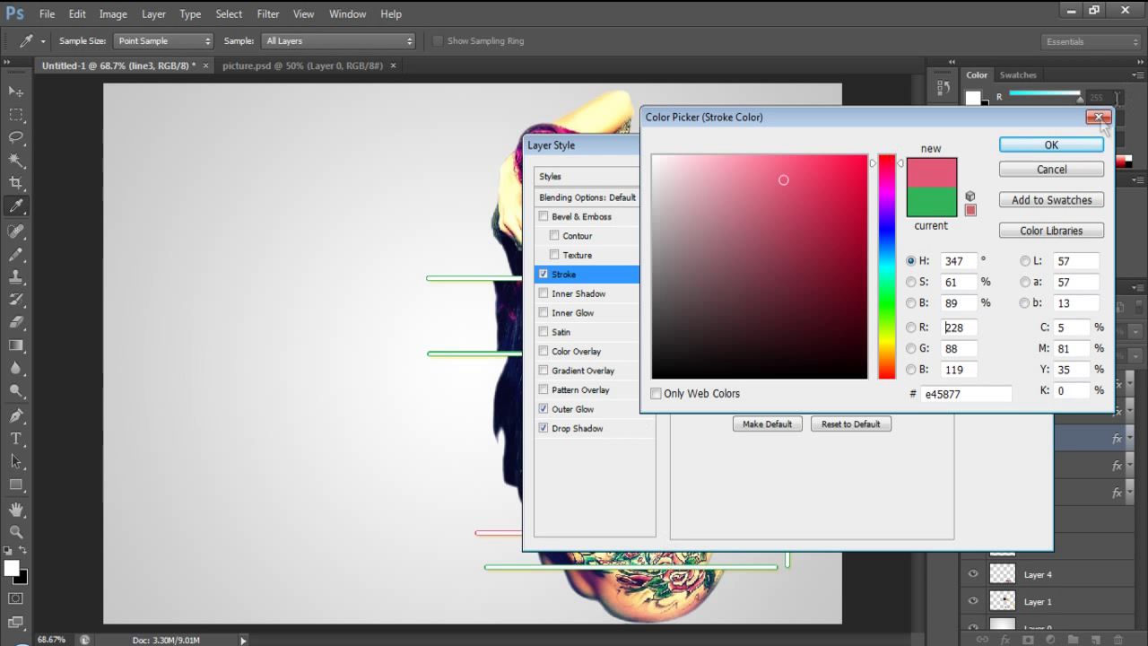
click(1027, 148)
click(990, 177)
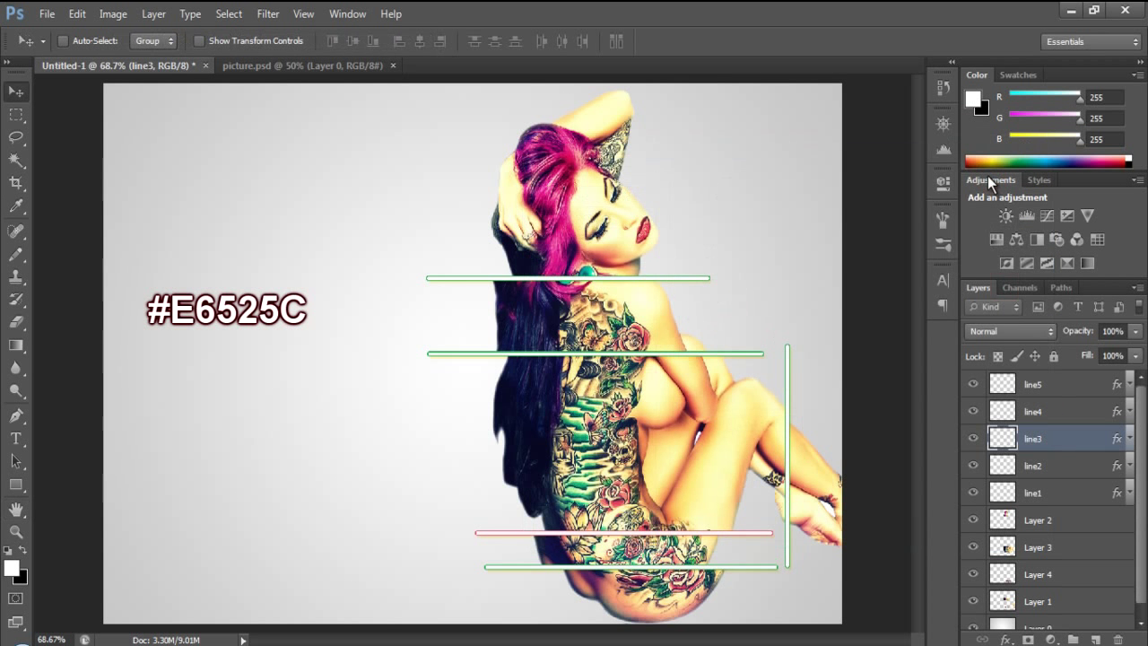
right_click(1045, 439)
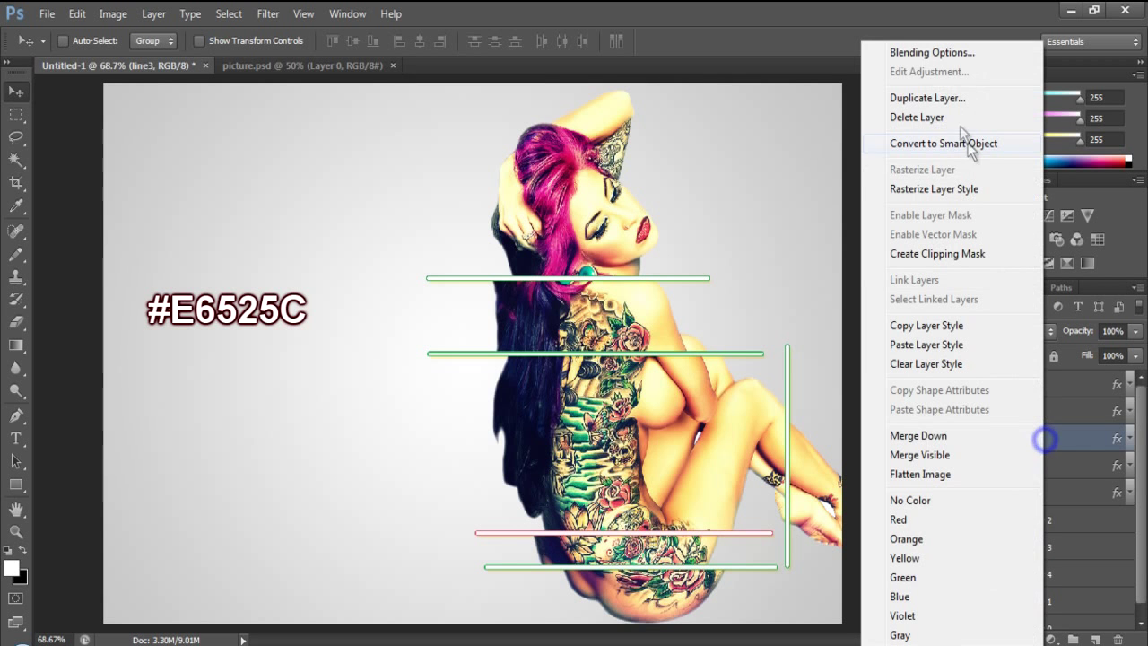
click(933, 52)
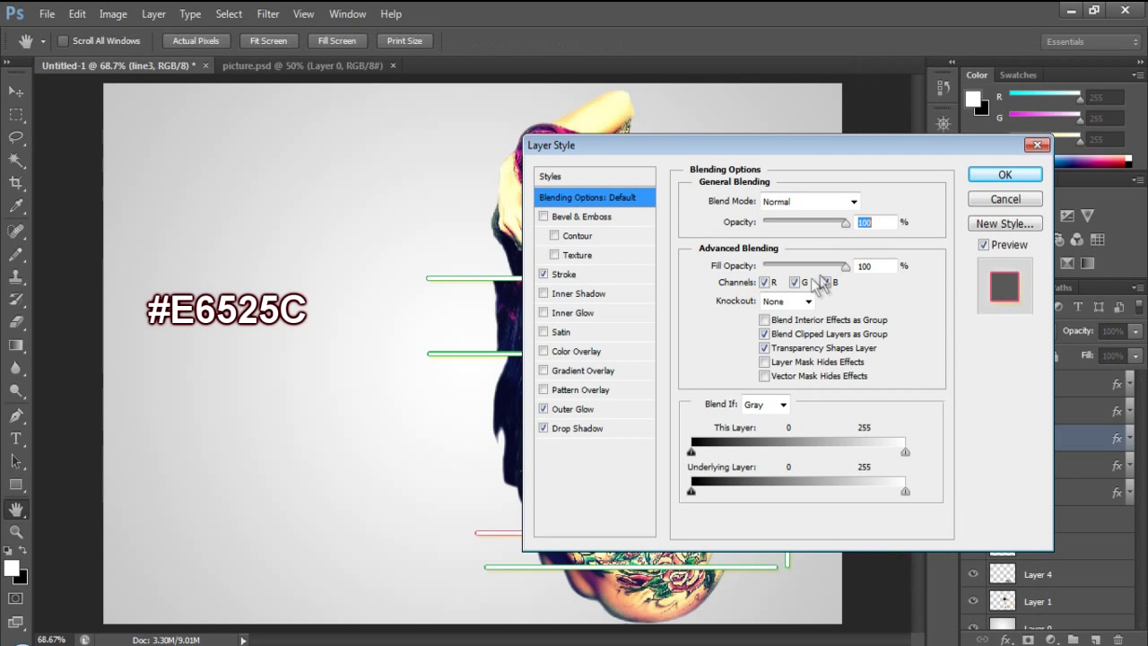
click(585, 274)
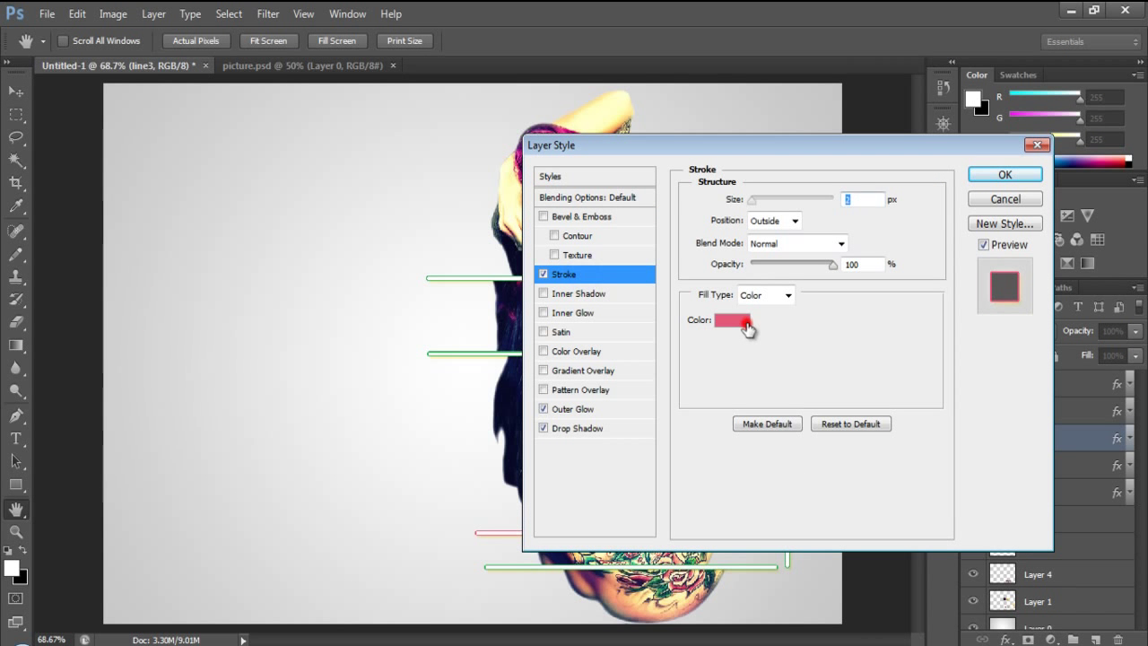
click(748, 321)
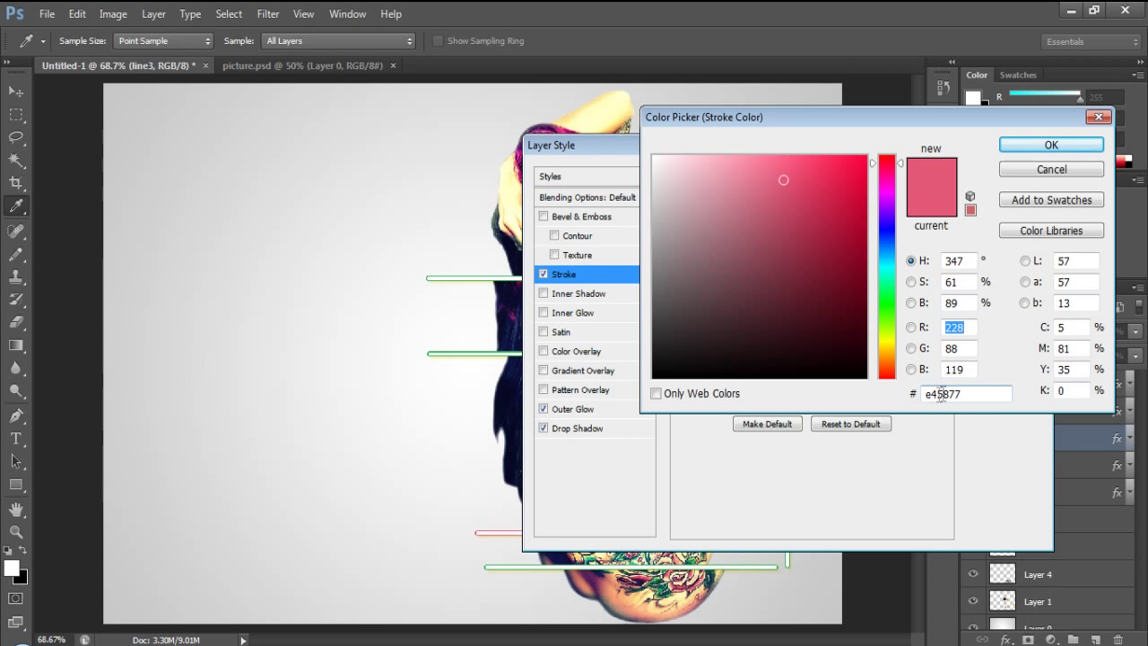
click(1051, 144)
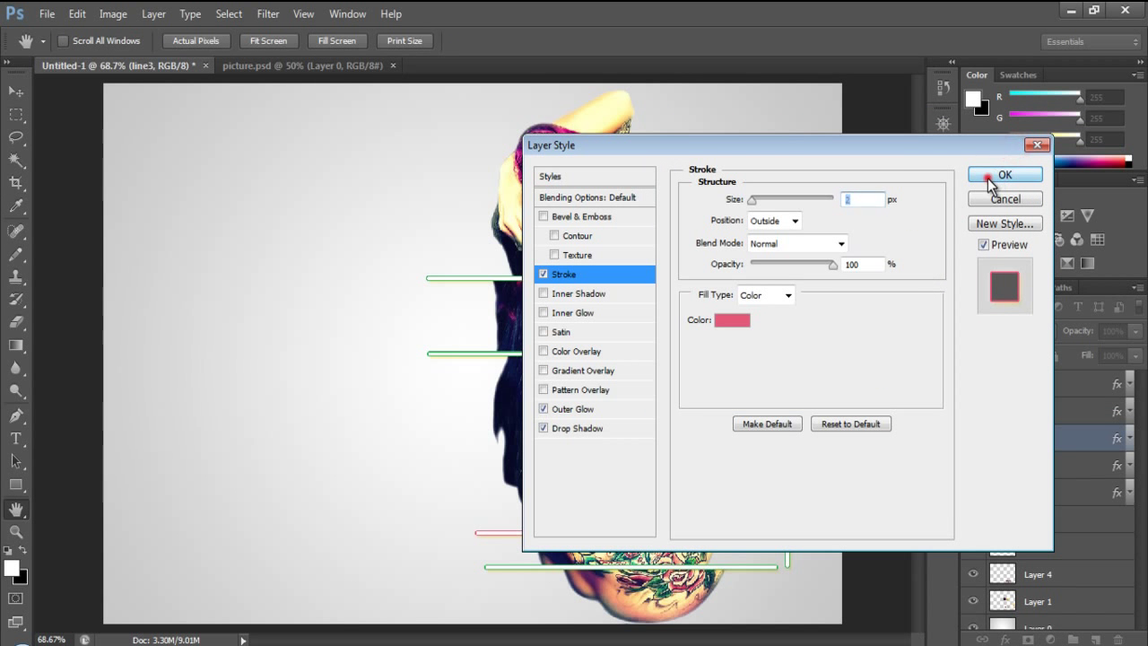
click(993, 175)
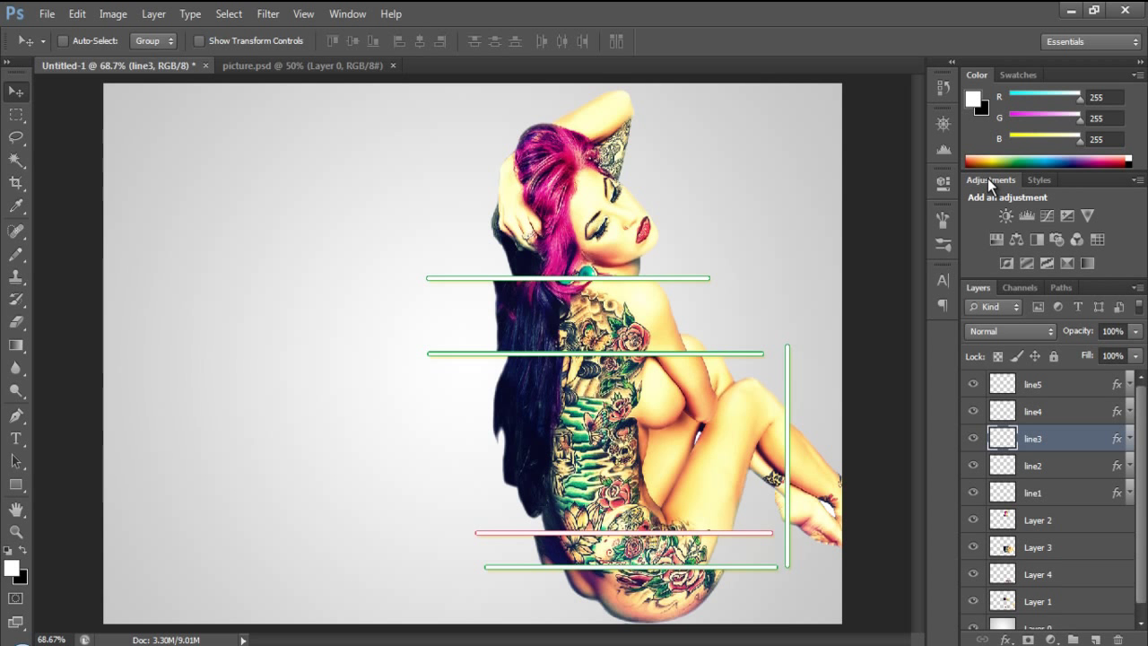
Copy line3's pink layer style and paste it onto line4
right_click(1055, 442)
click(942, 325)
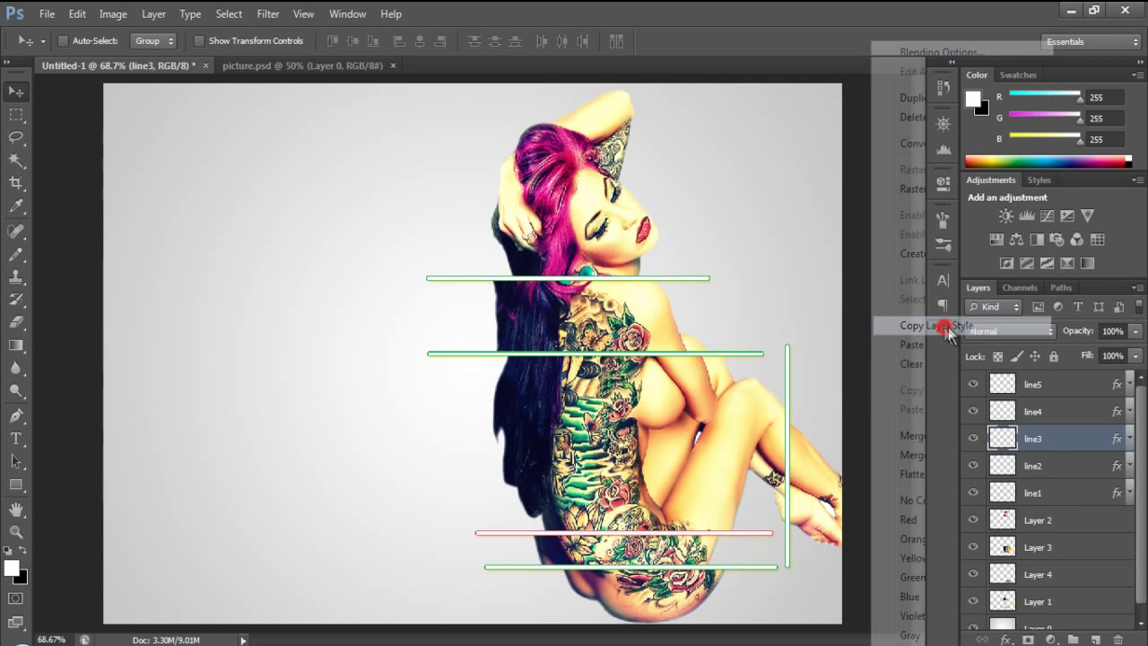
click(991, 412)
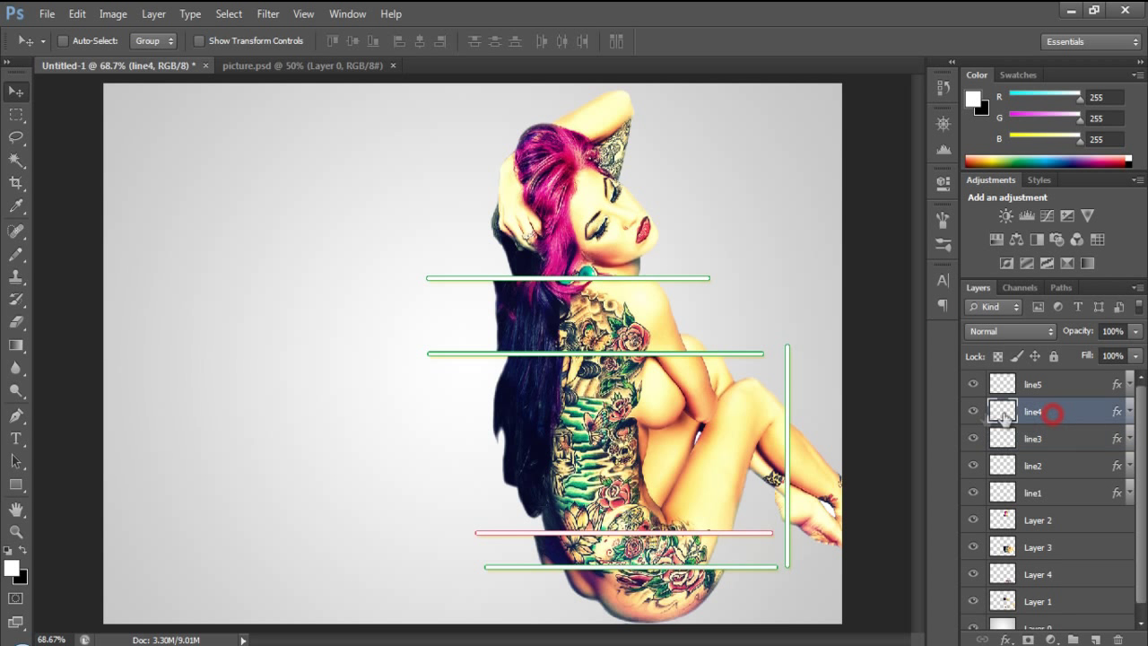
click(971, 413)
click(972, 413)
right_click(1034, 412)
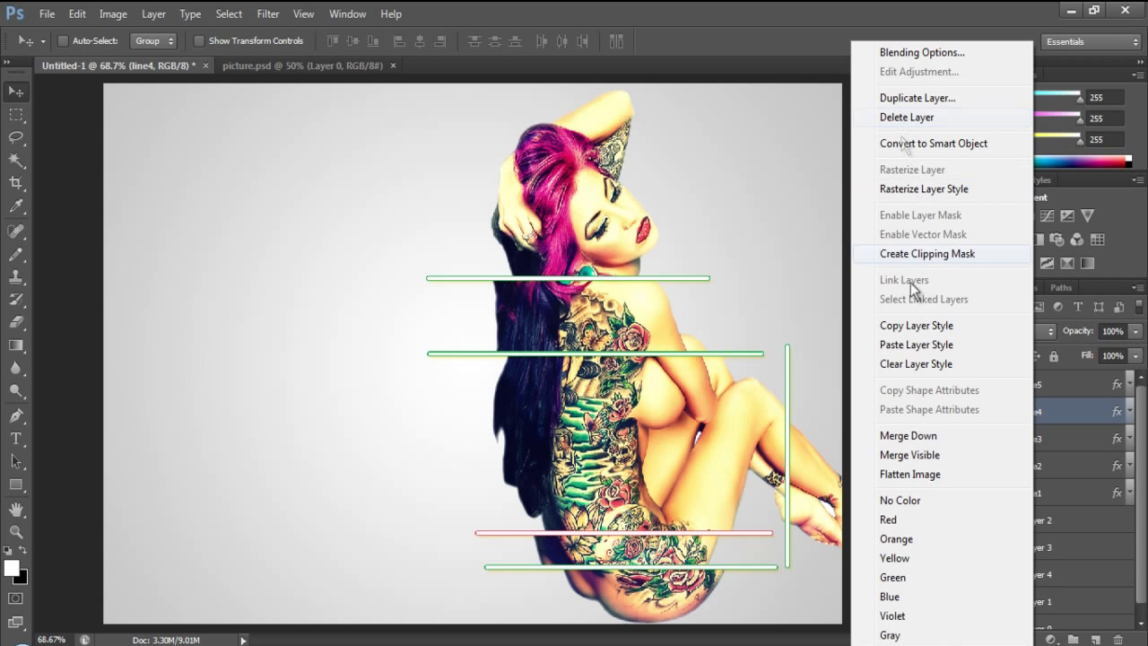
click(908, 351)
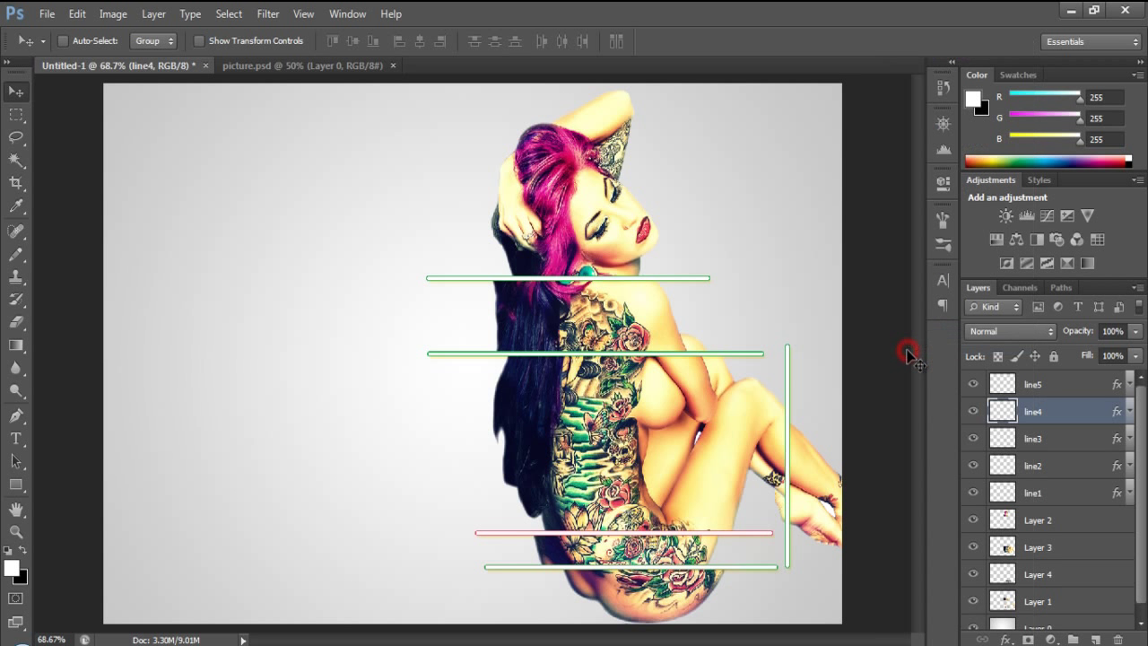
Change line5's stroke colour to dark navy #10193D and apply it
click(1031, 385)
right_click(1041, 382)
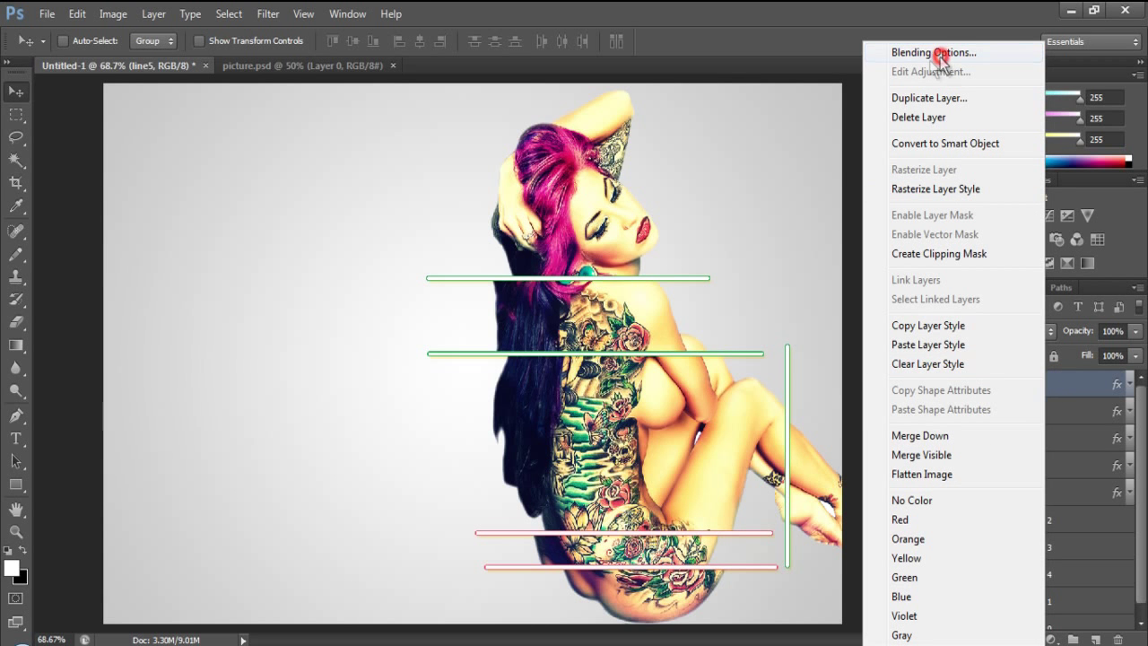
click(937, 53)
click(578, 275)
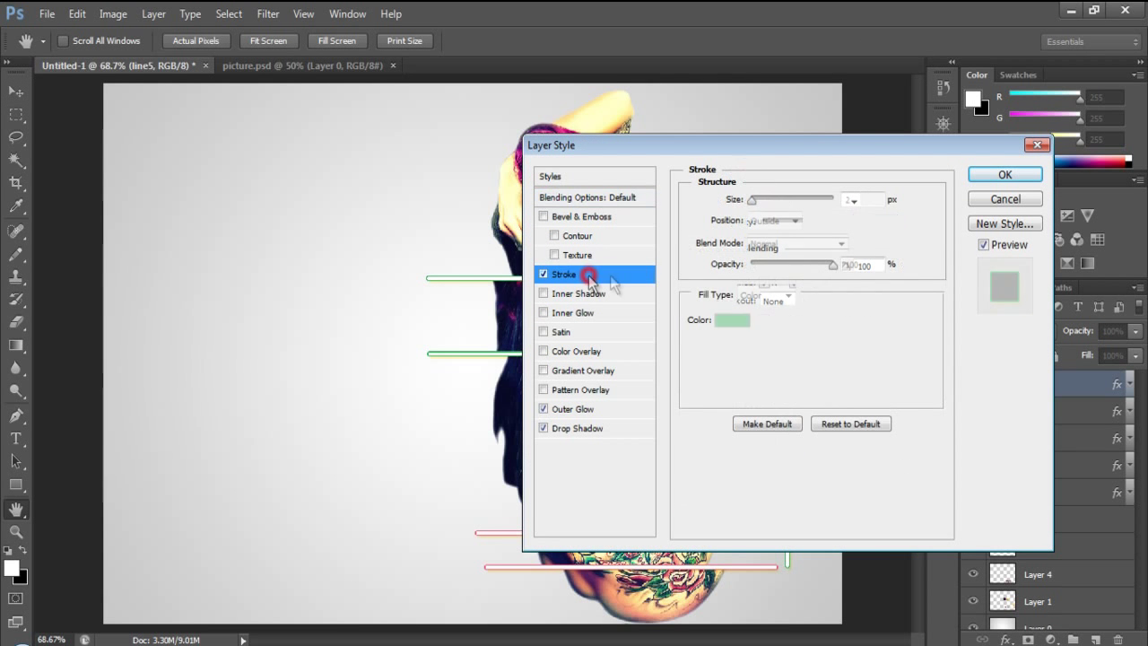
click(728, 321)
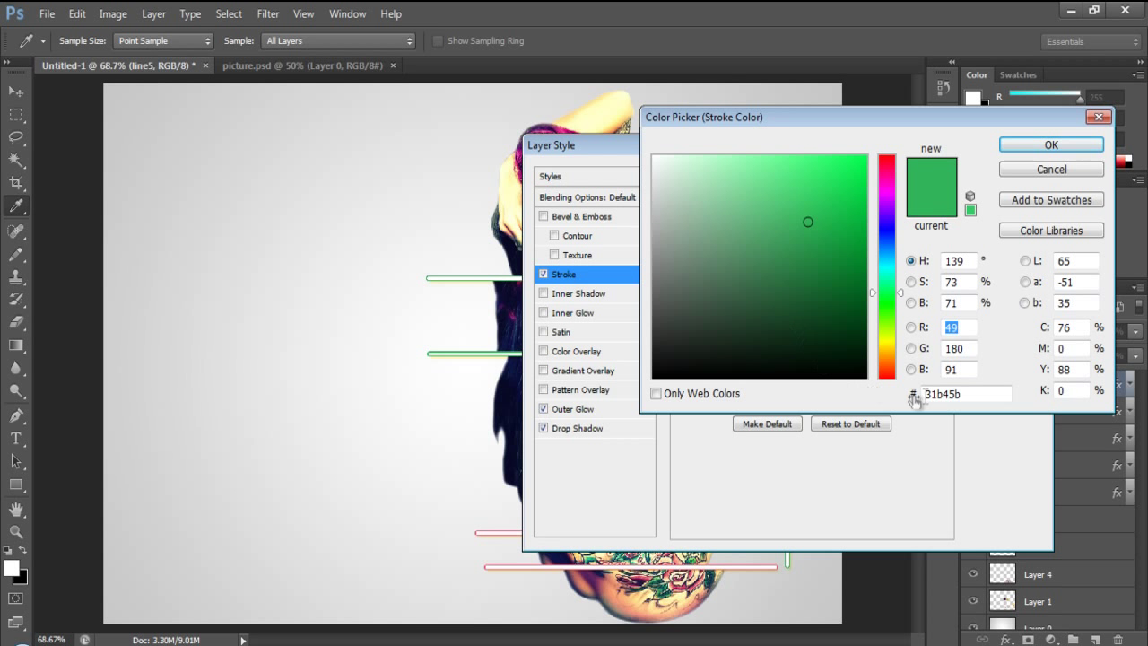
click(973, 393)
text(1)
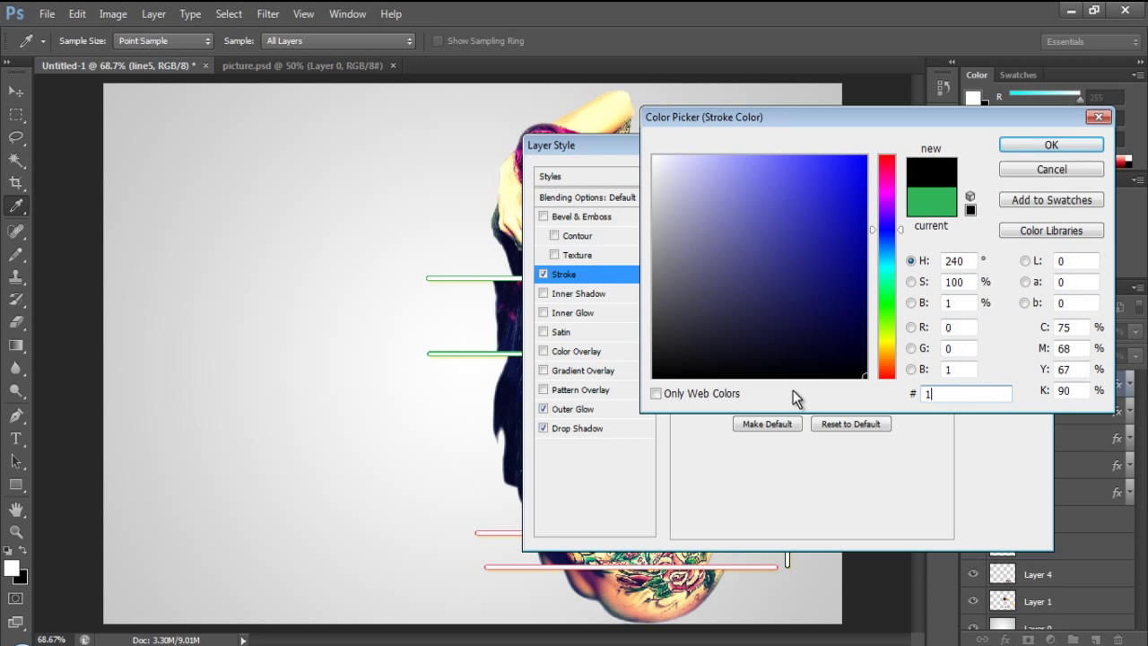
text(019)
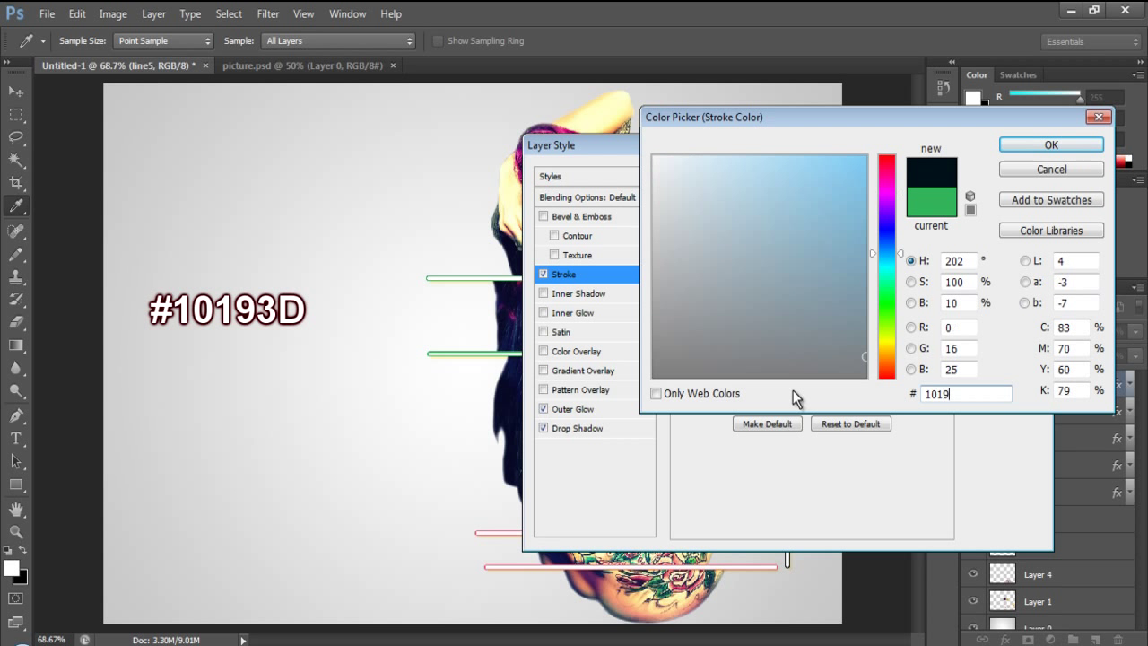
text(3d)
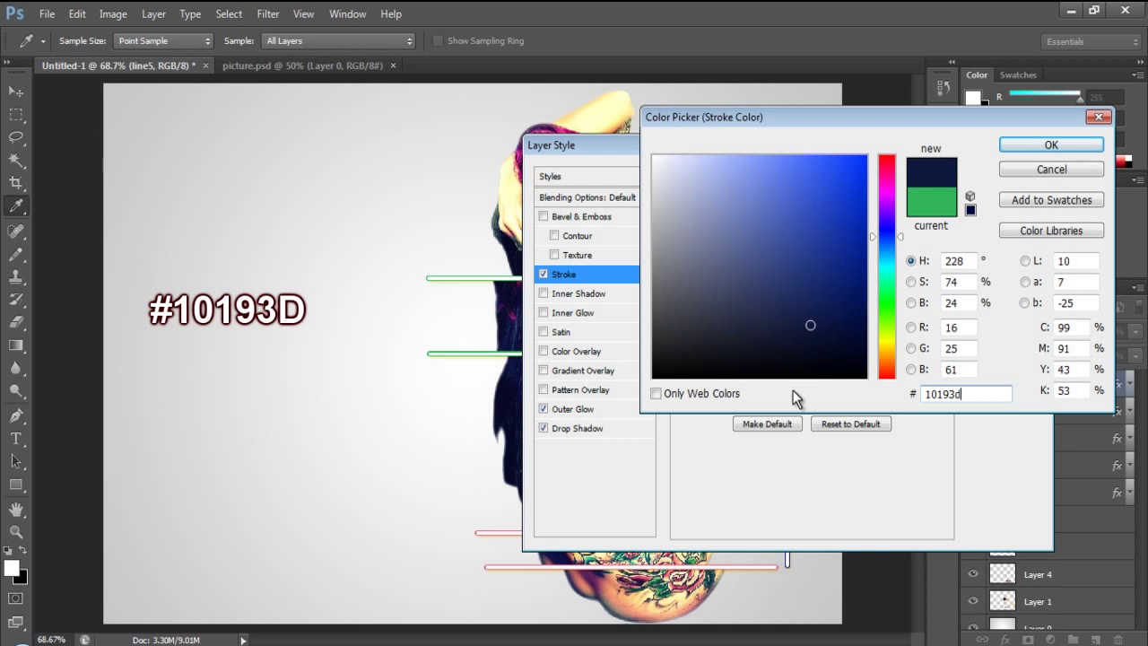
click(1012, 149)
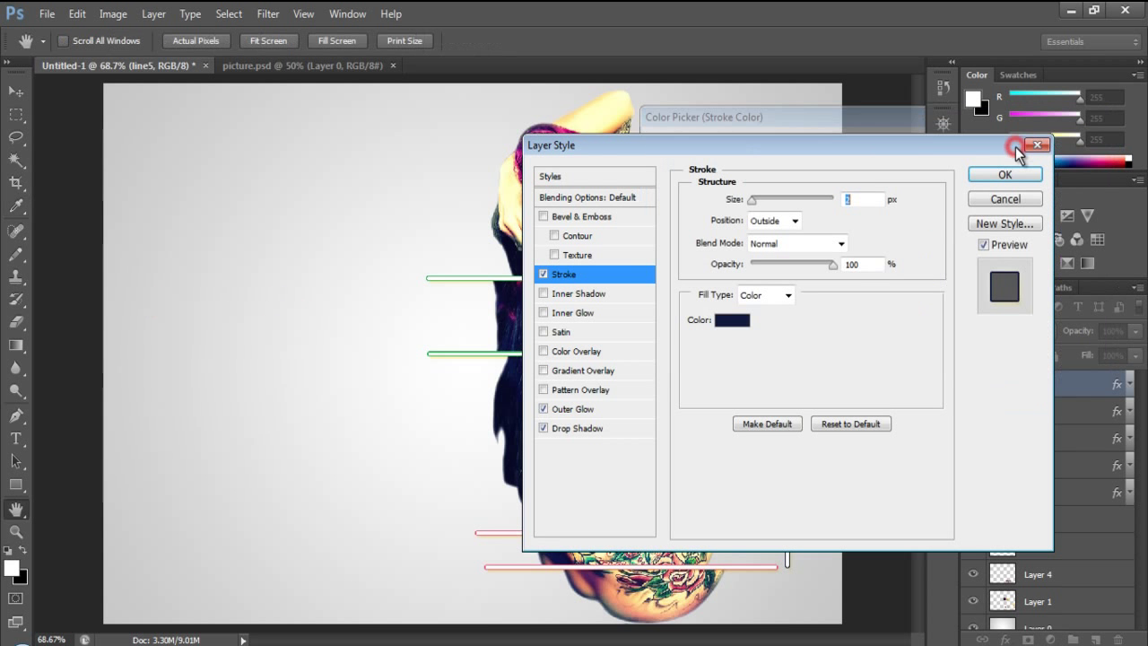
click(1005, 174)
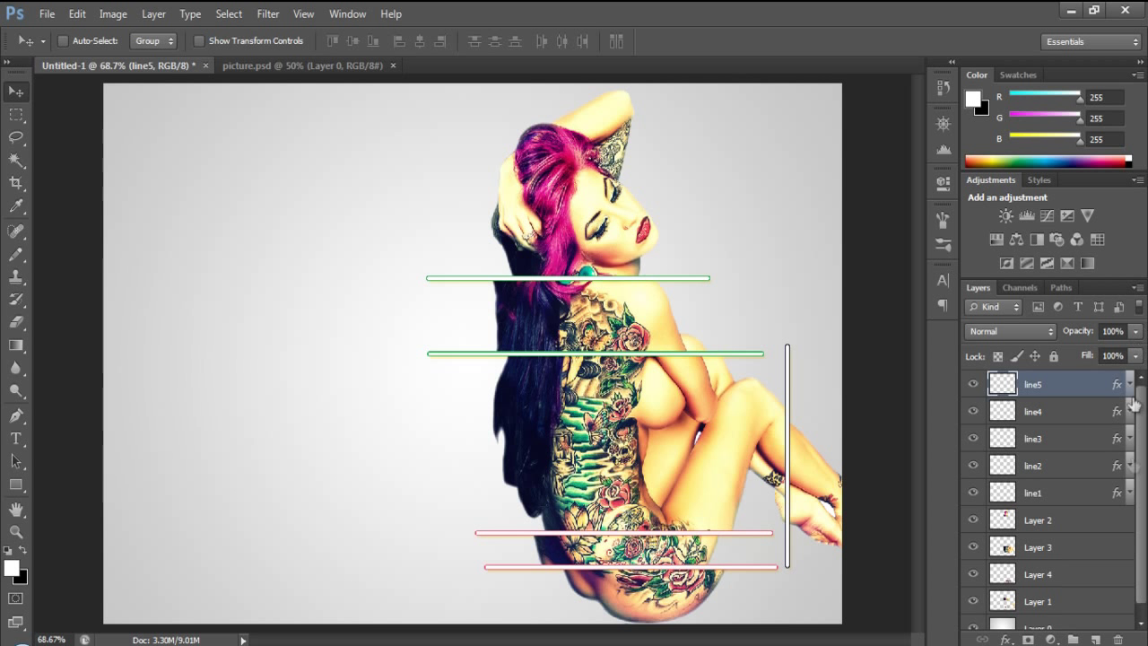
Add a new layer above Layer 0 and name it ink1
scroll(1146, 457, down, 1)
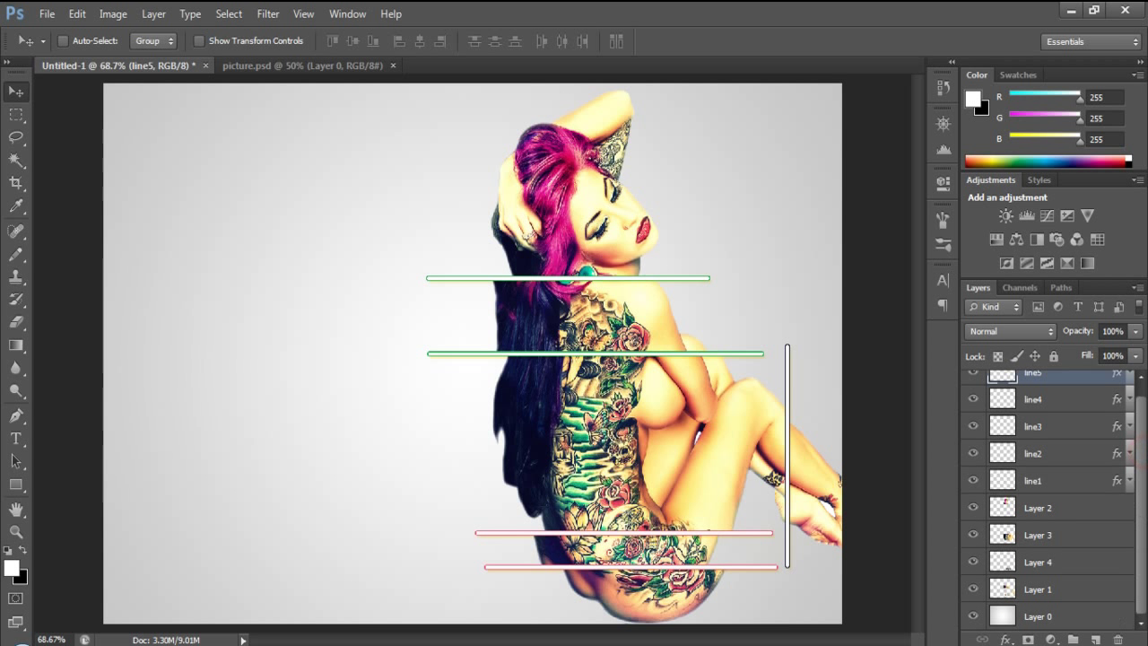
click(1074, 619)
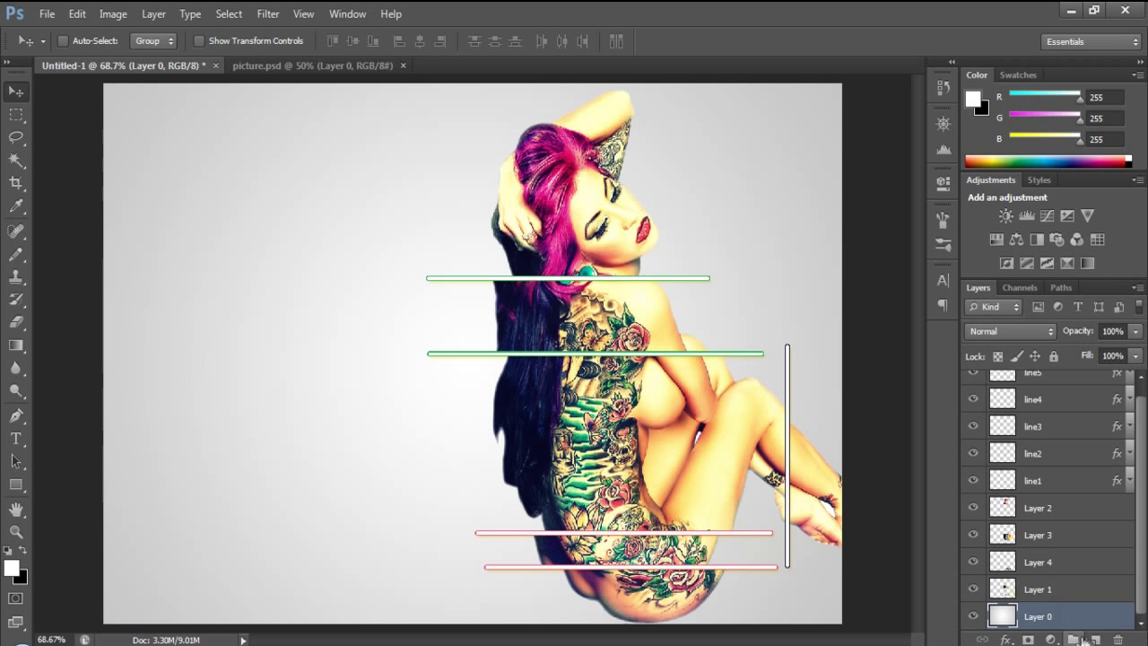
click(1095, 640)
double_click(1050, 618)
text(link12)
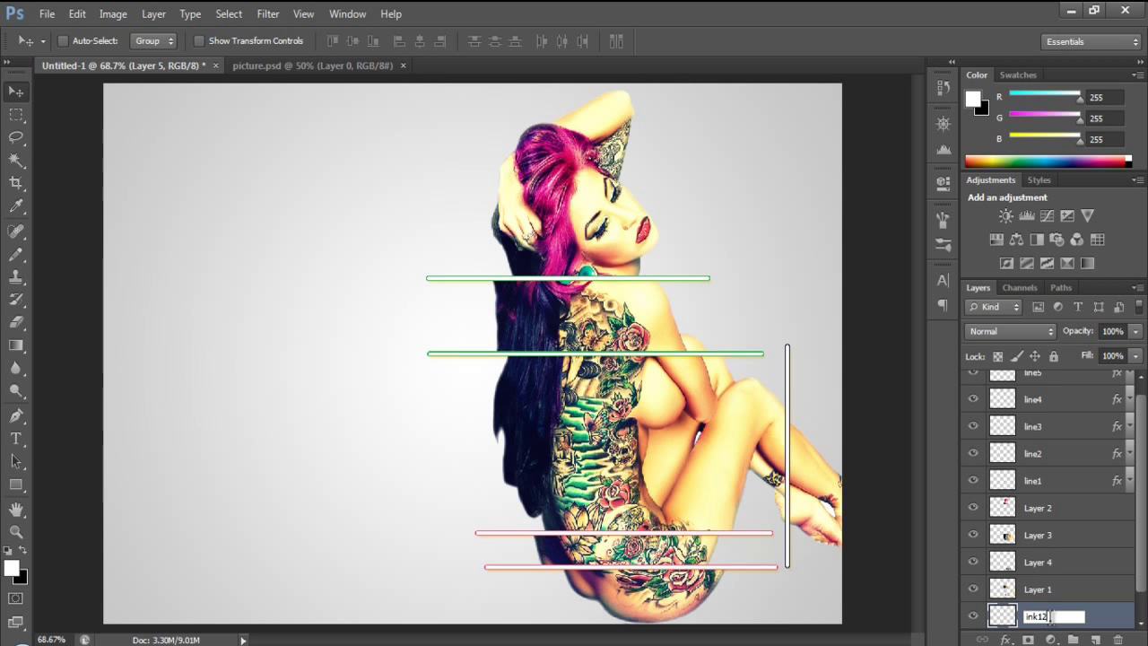
key(BackSpace)
key(Return)
Stamp a white splatter across the canvas with a 1357 px brush, then add a new layer
click(1140, 558)
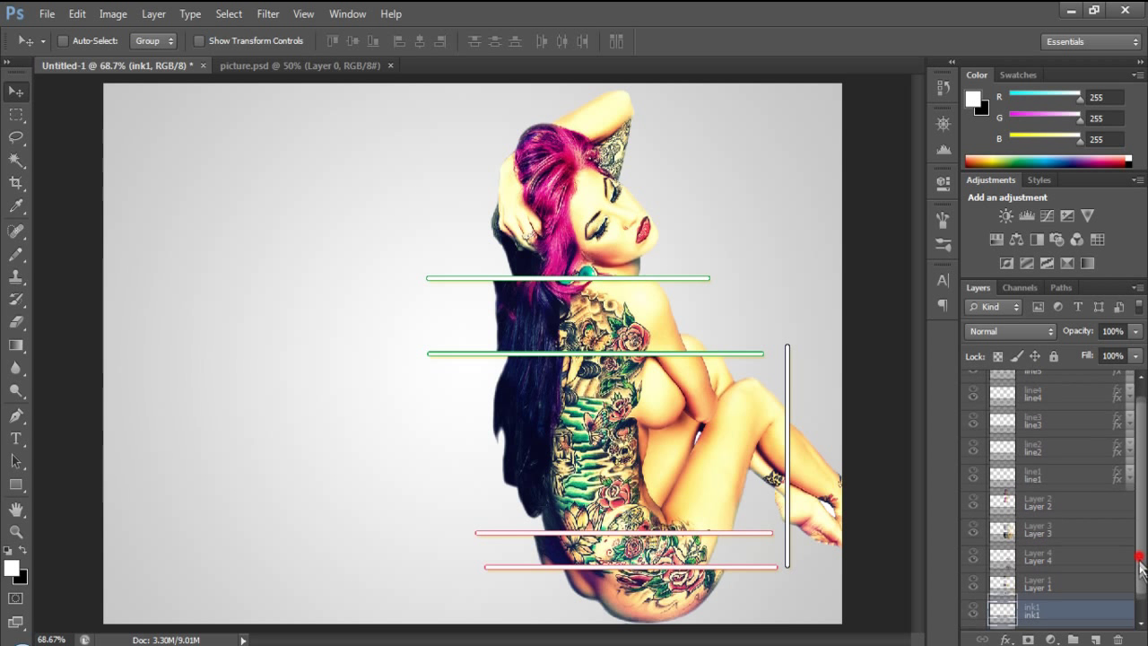
drag(16, 254, 84, 256)
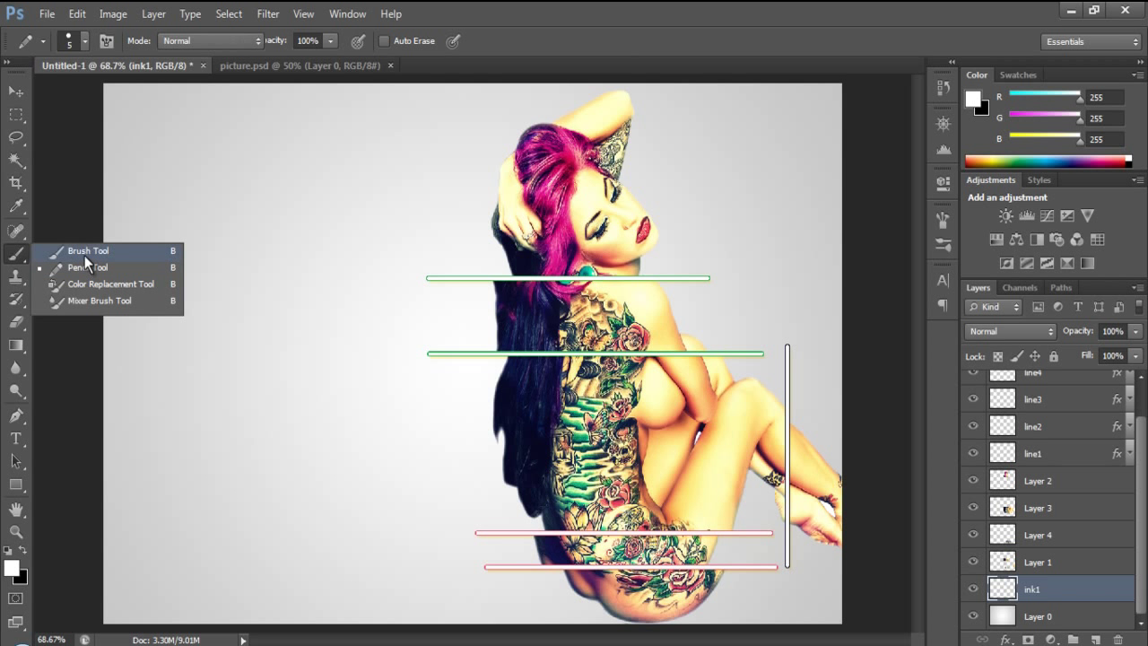
click(943, 220)
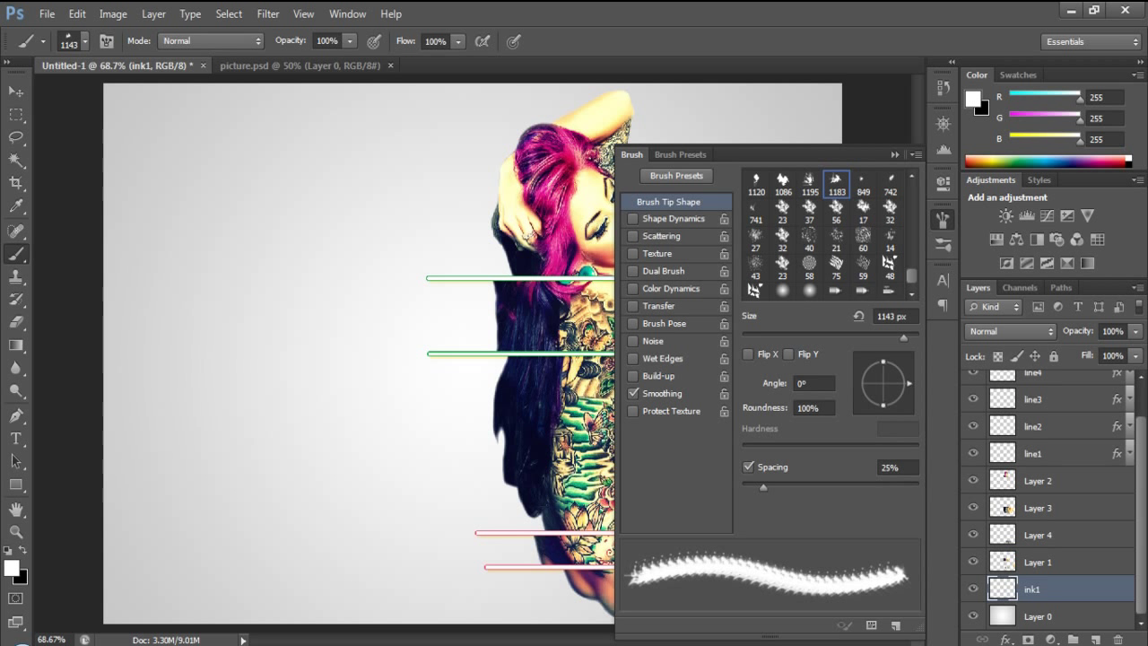
click(904, 336)
click(894, 155)
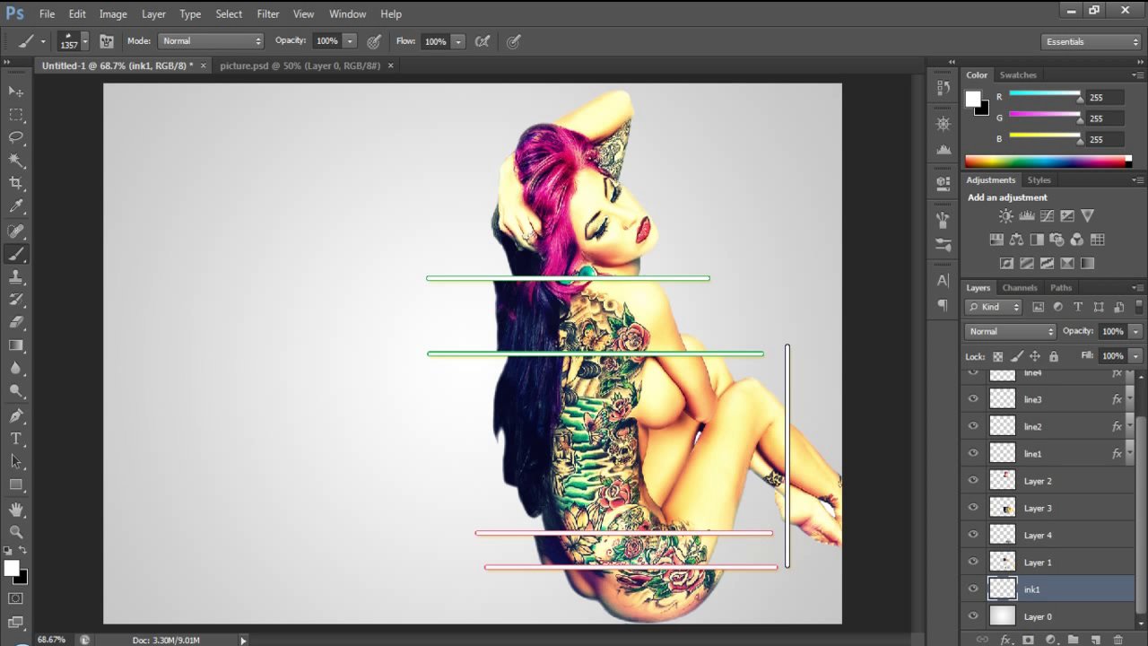
click(942, 225)
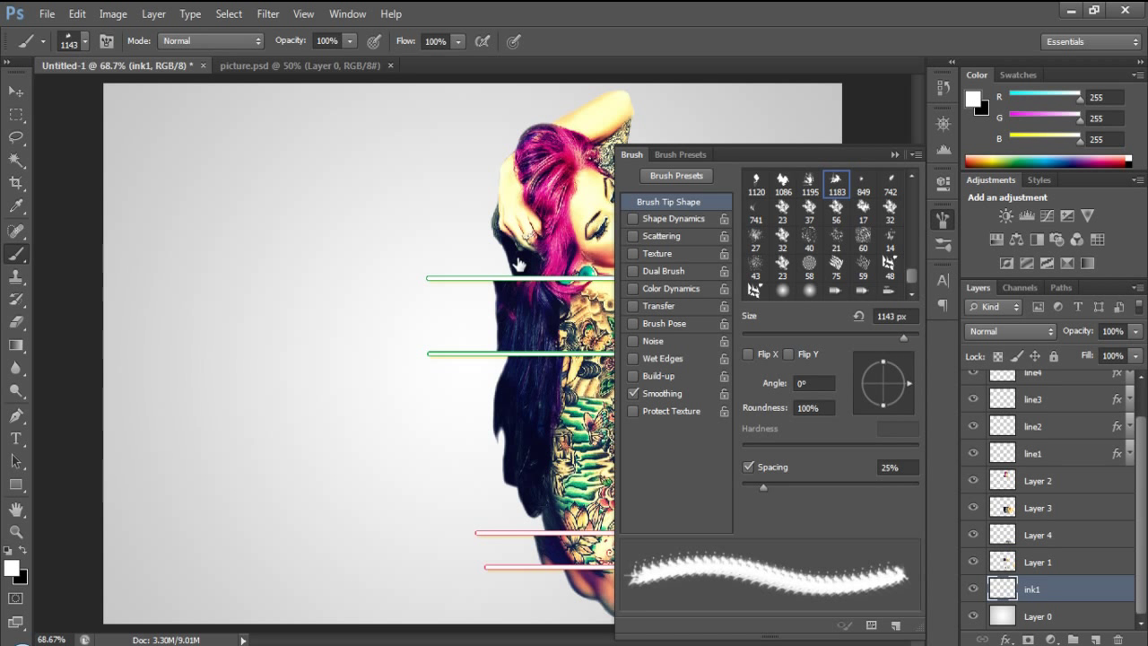
click(894, 156)
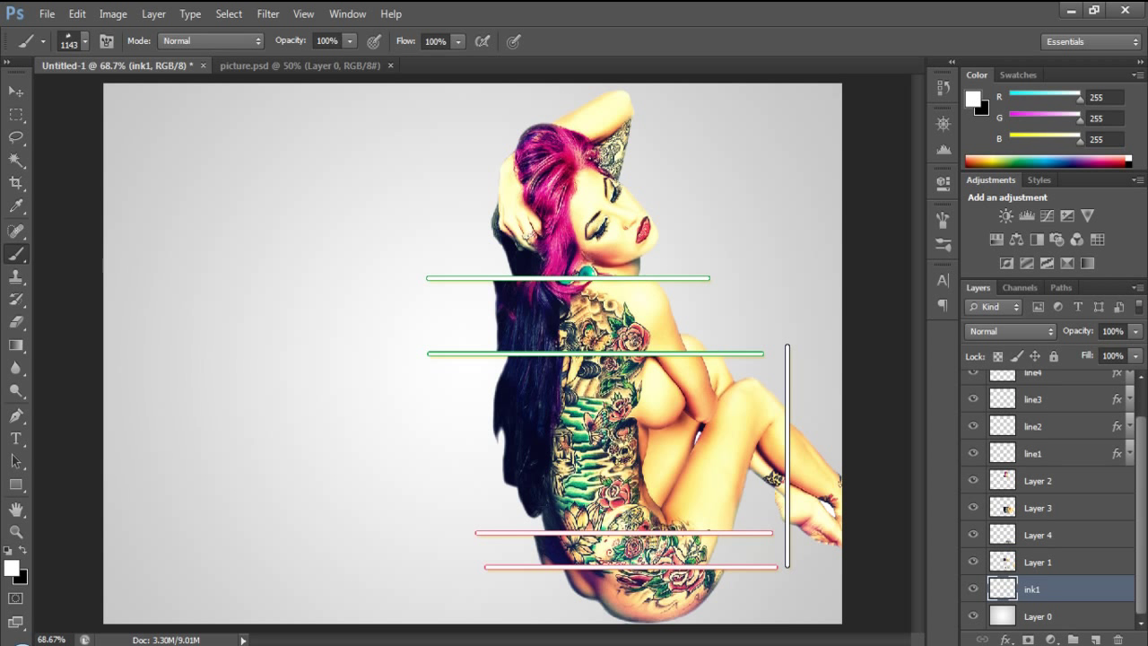
click(525, 266)
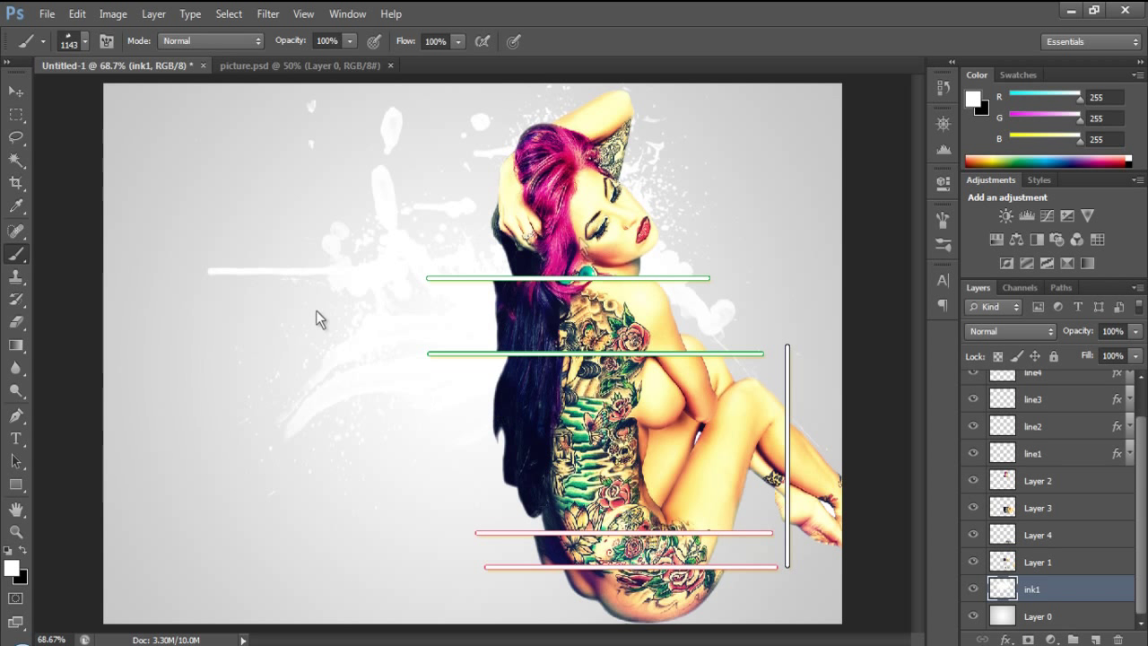
click(1096, 640)
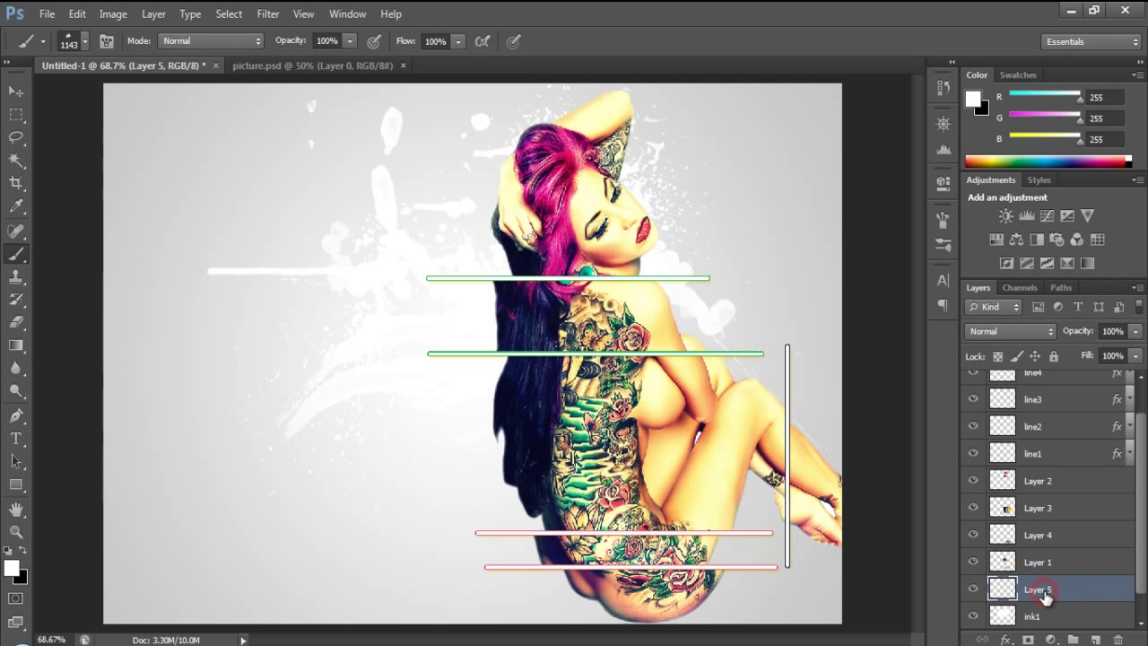
Rename the new layer ink2
double_click(1044, 591)
text(ink)
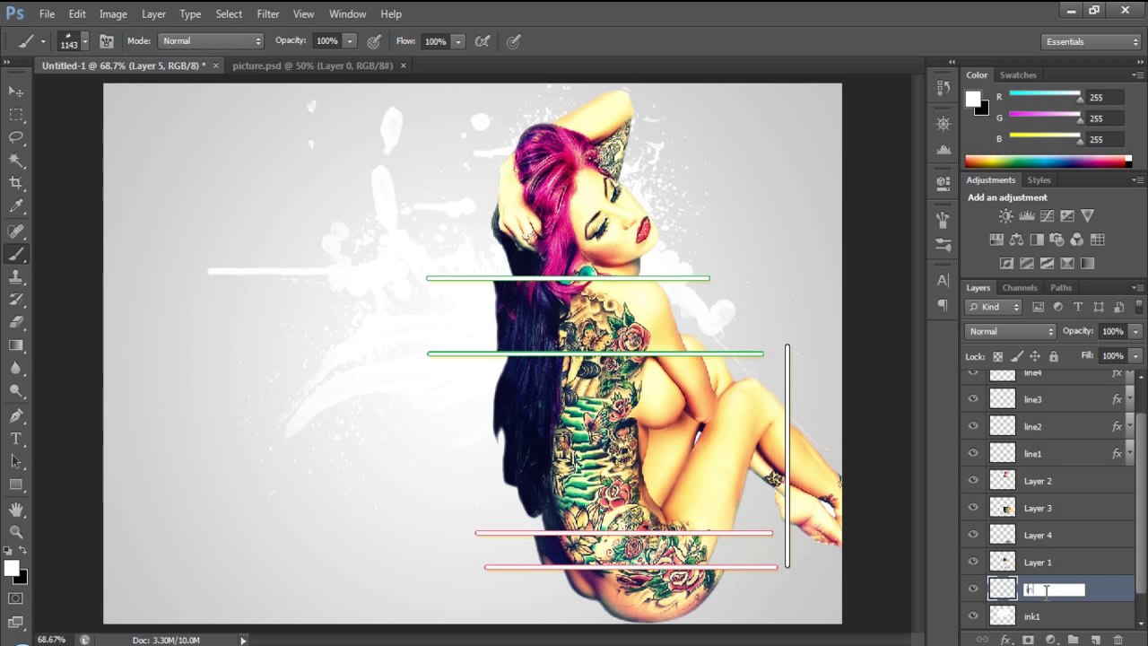
text(2)
key(Return)
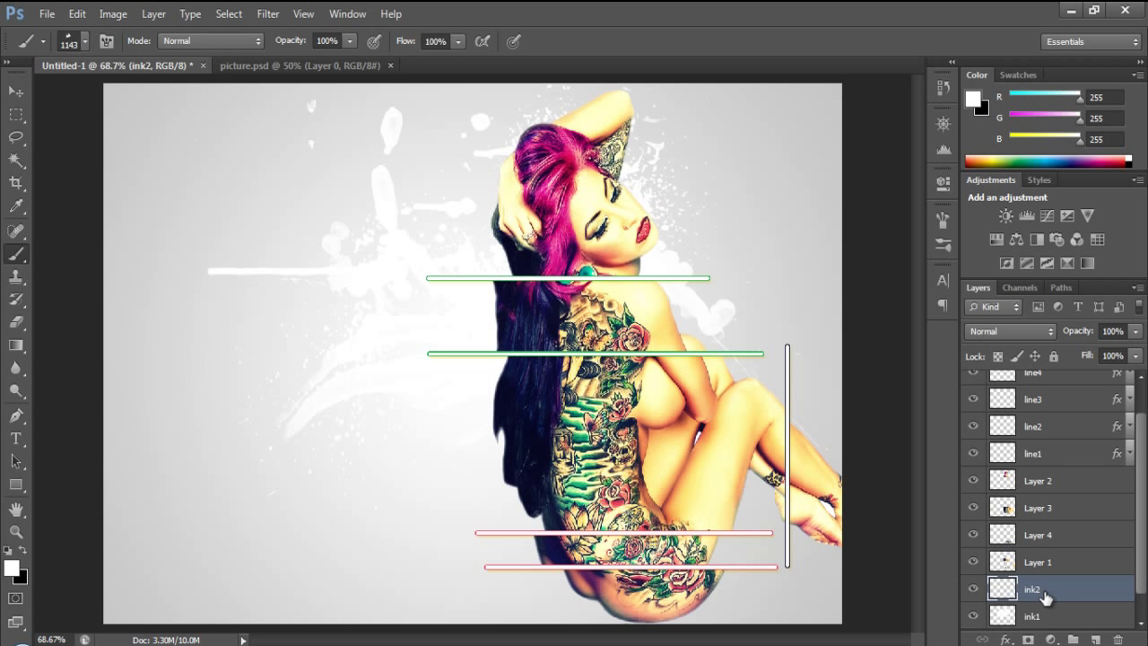
Stamp a white splatter on the lower-left with the 1195 tip at 490 px
click(943, 219)
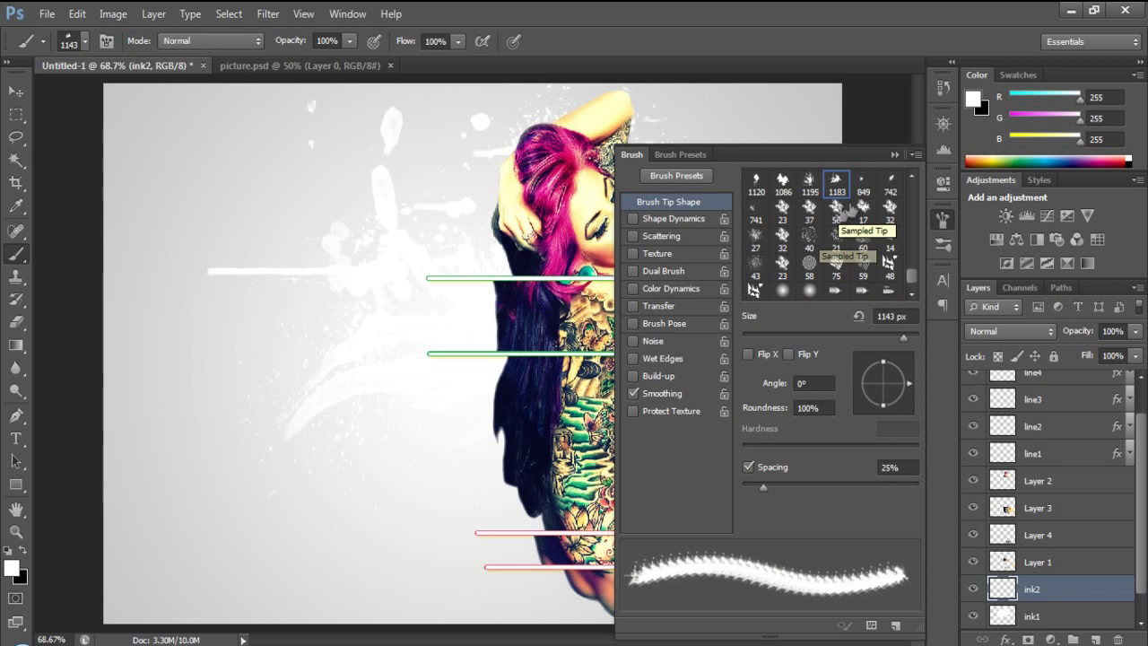
click(809, 180)
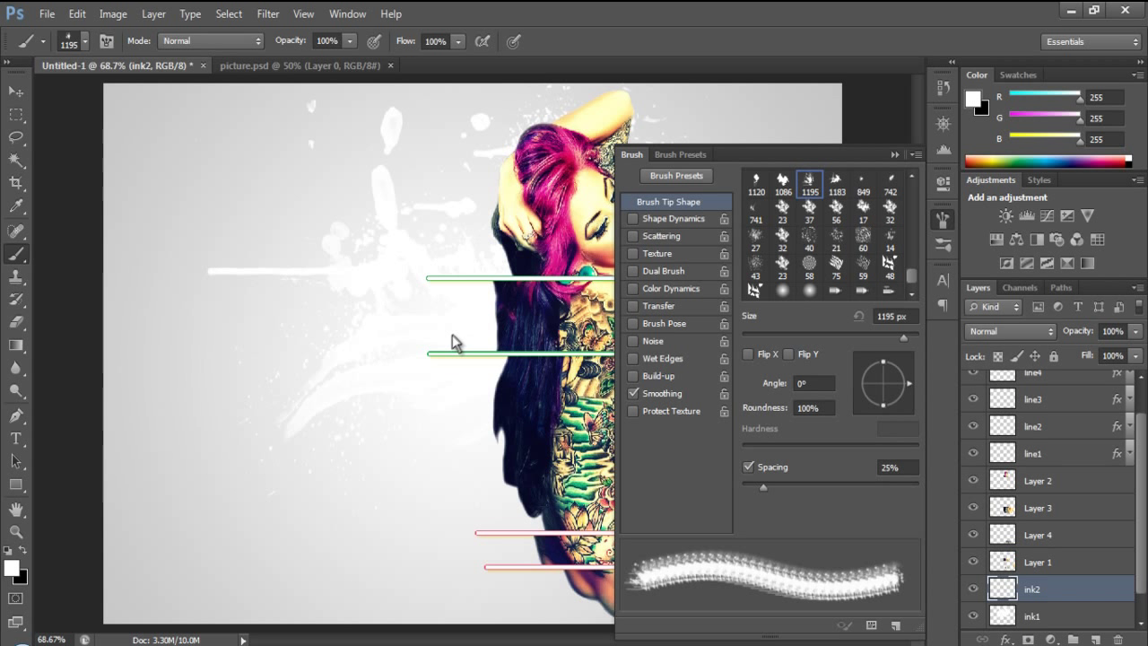
click(900, 336)
click(894, 154)
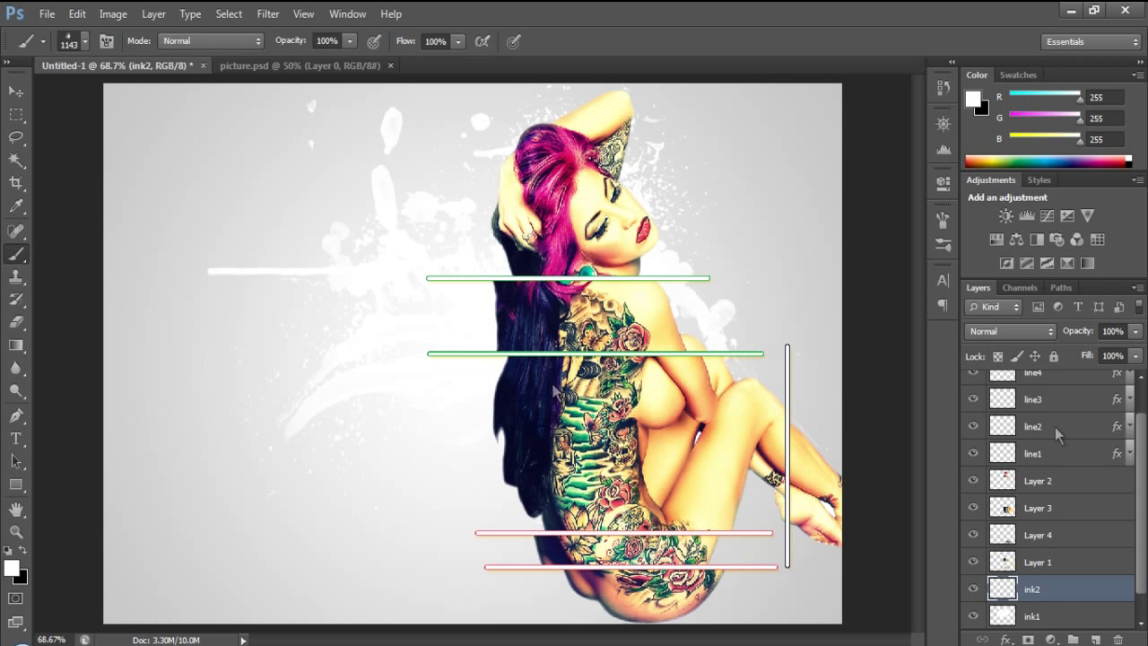
click(422, 534)
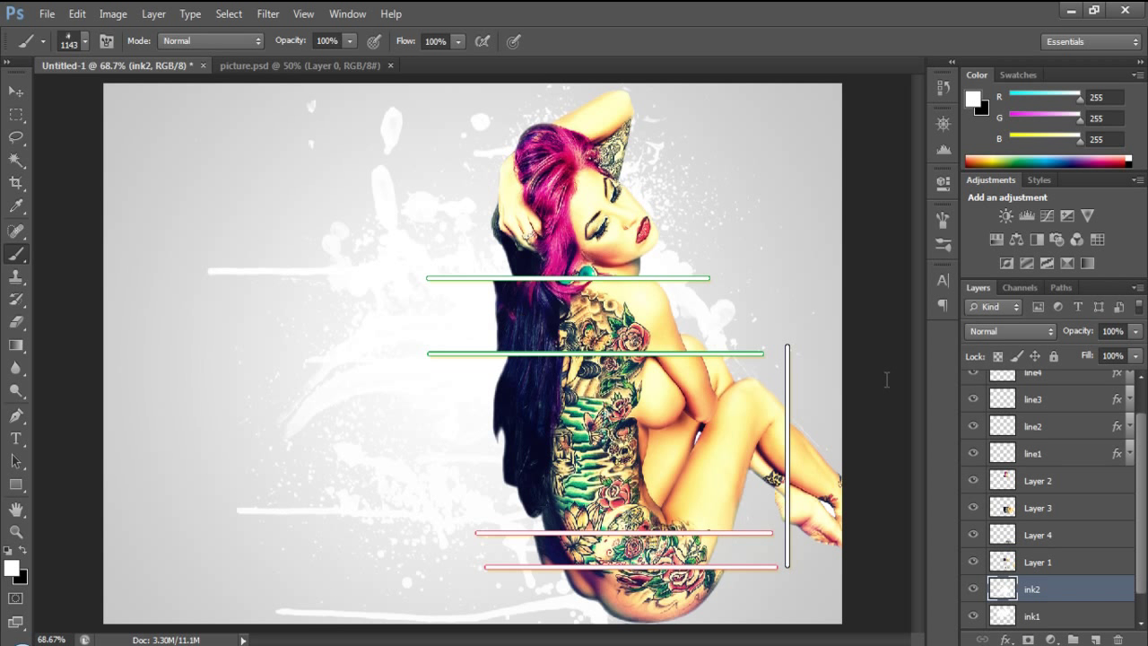
click(1096, 639)
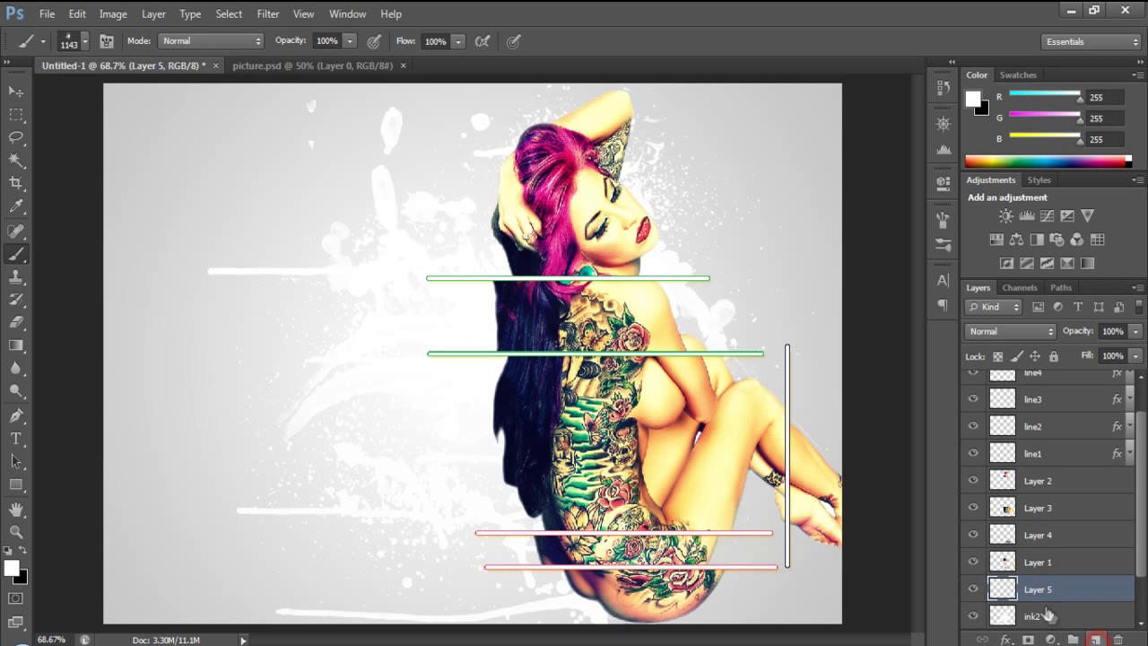
Rename the new layer ink3
double_click(1046, 592)
text(in)
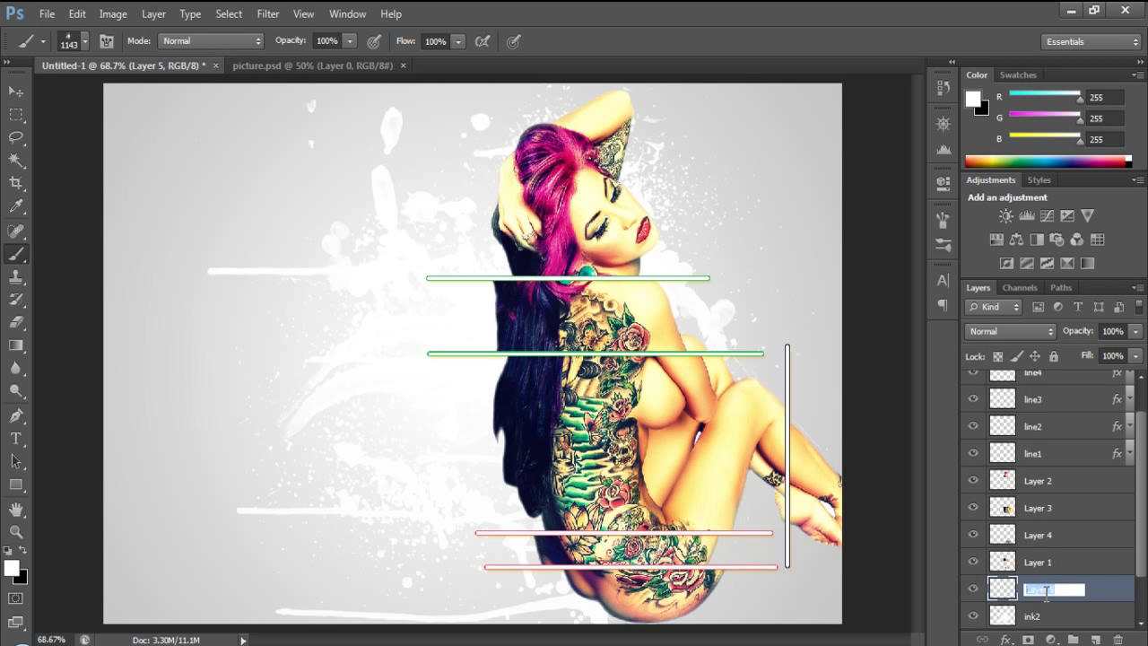
text(k3)
key(Return)
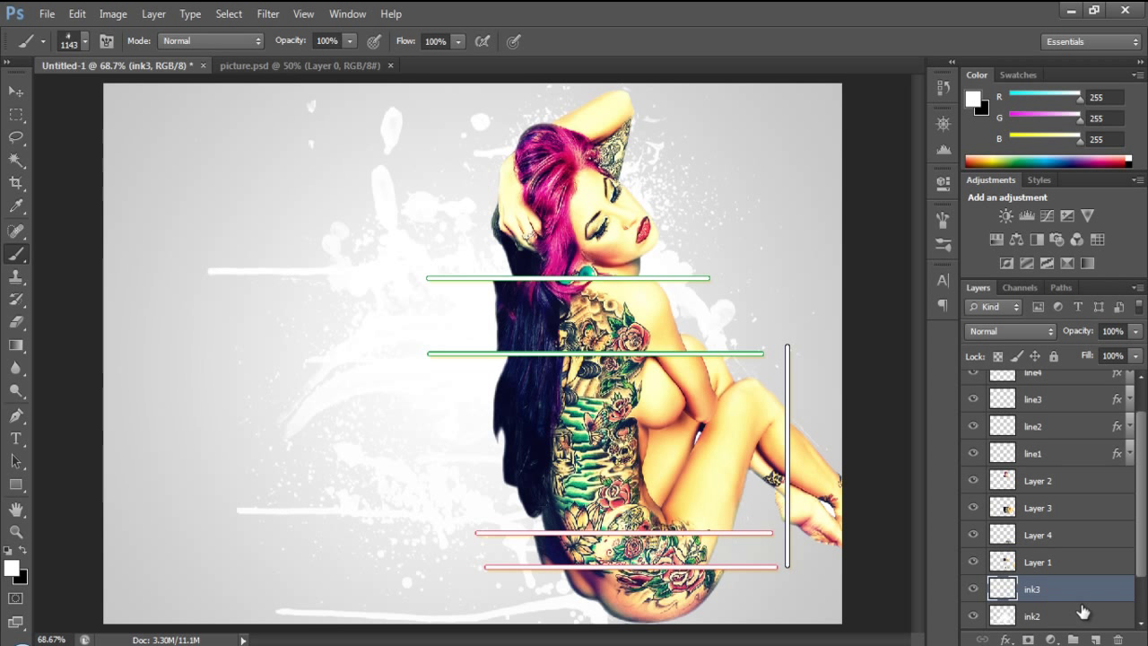
Stamp a white splatter on ink3 using the 741 brush tip at 1571 px
click(943, 220)
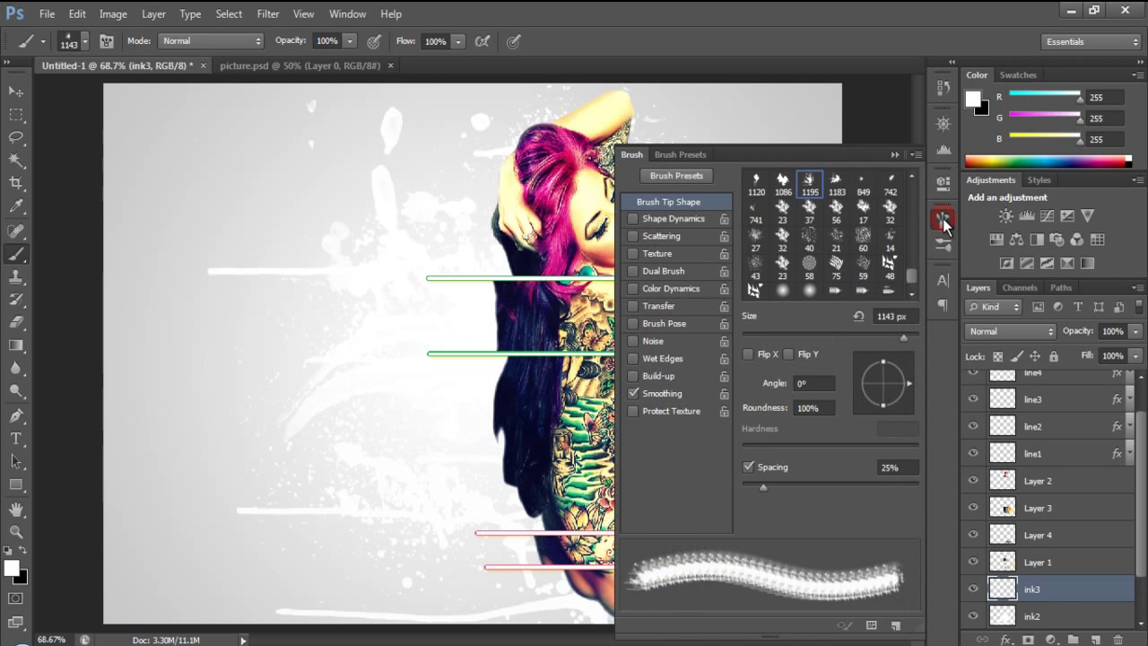
click(835, 184)
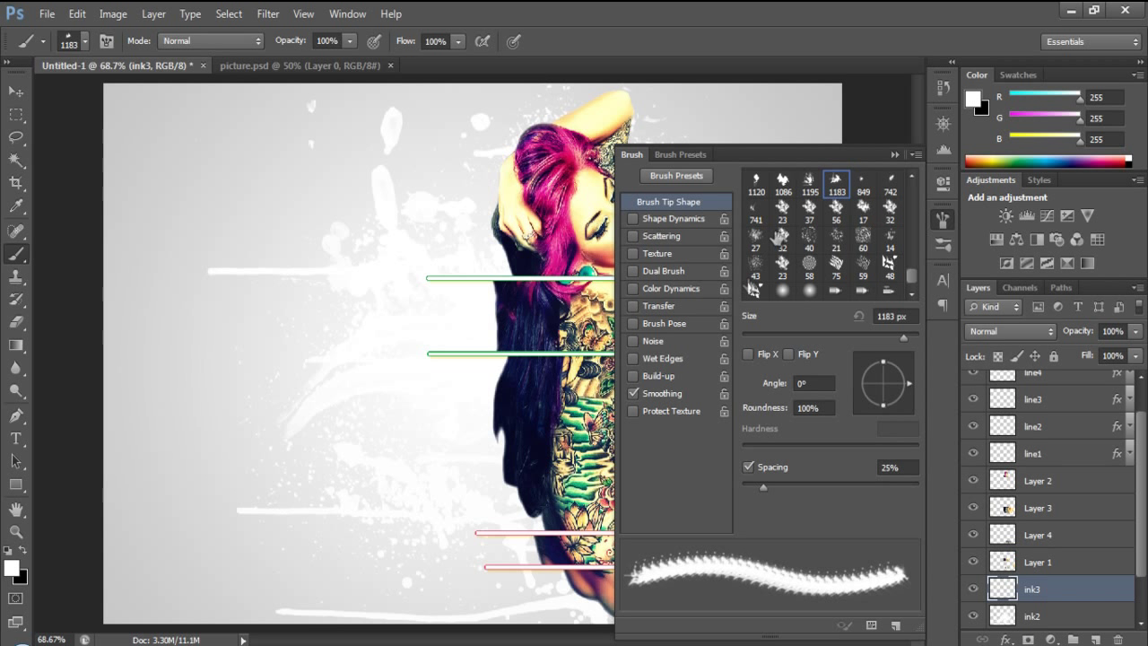
click(756, 213)
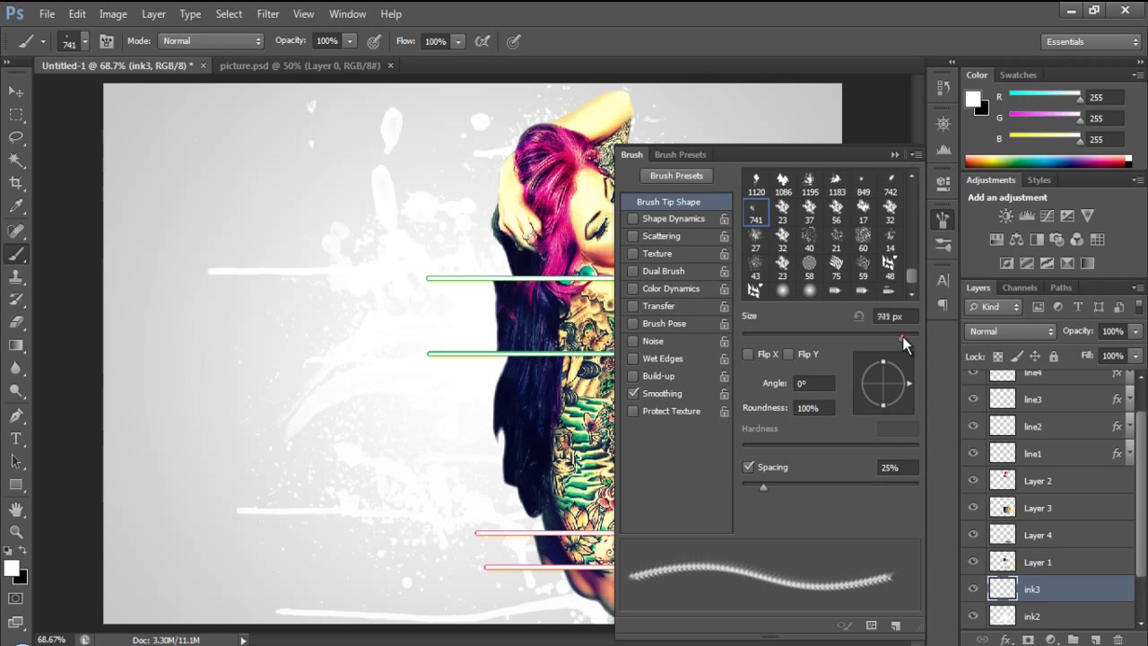
drag(902, 336, 905, 336)
drag(905, 339, 906, 338)
click(893, 154)
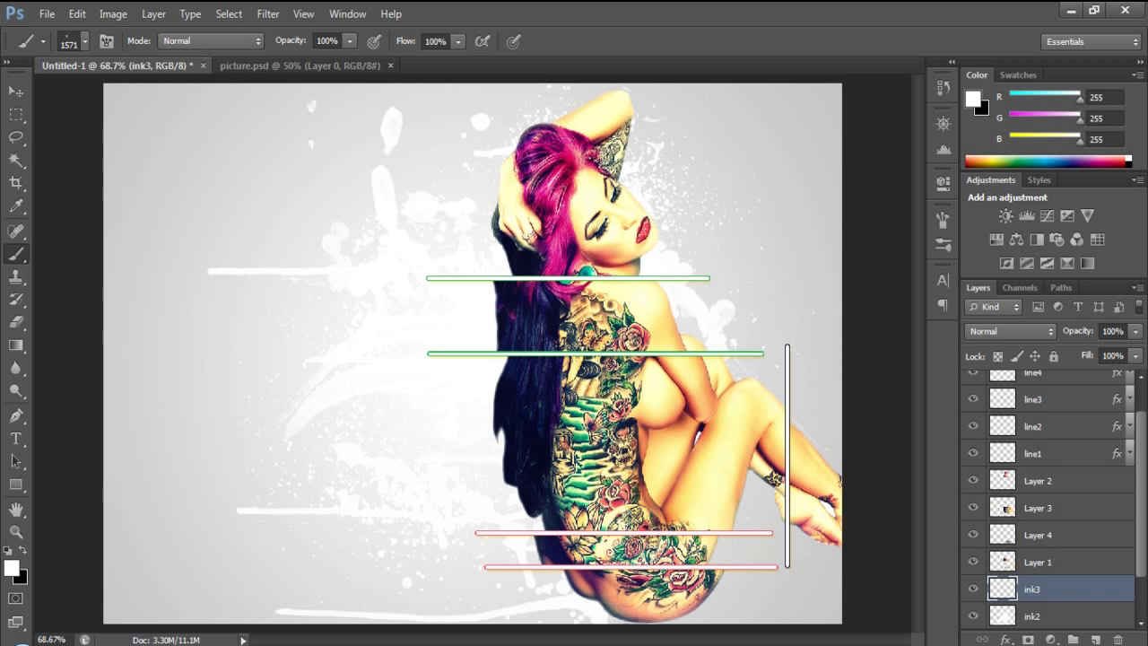
click(786, 521)
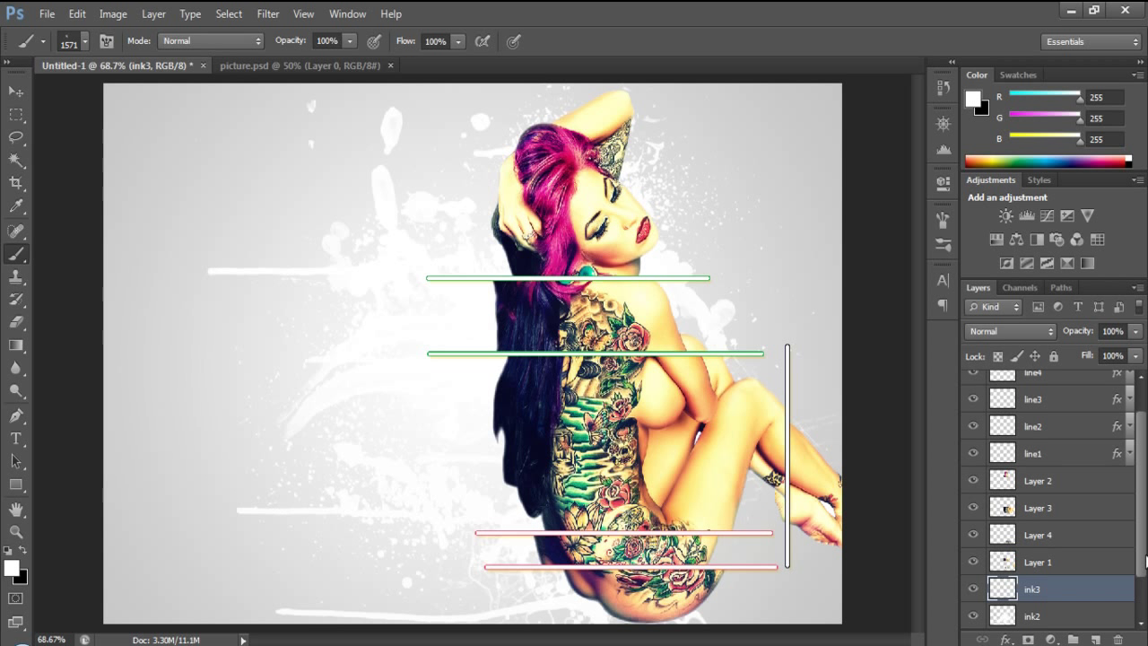
Add a new layer above ink3 named ink4
click(1098, 639)
double_click(1041, 589)
text(in)
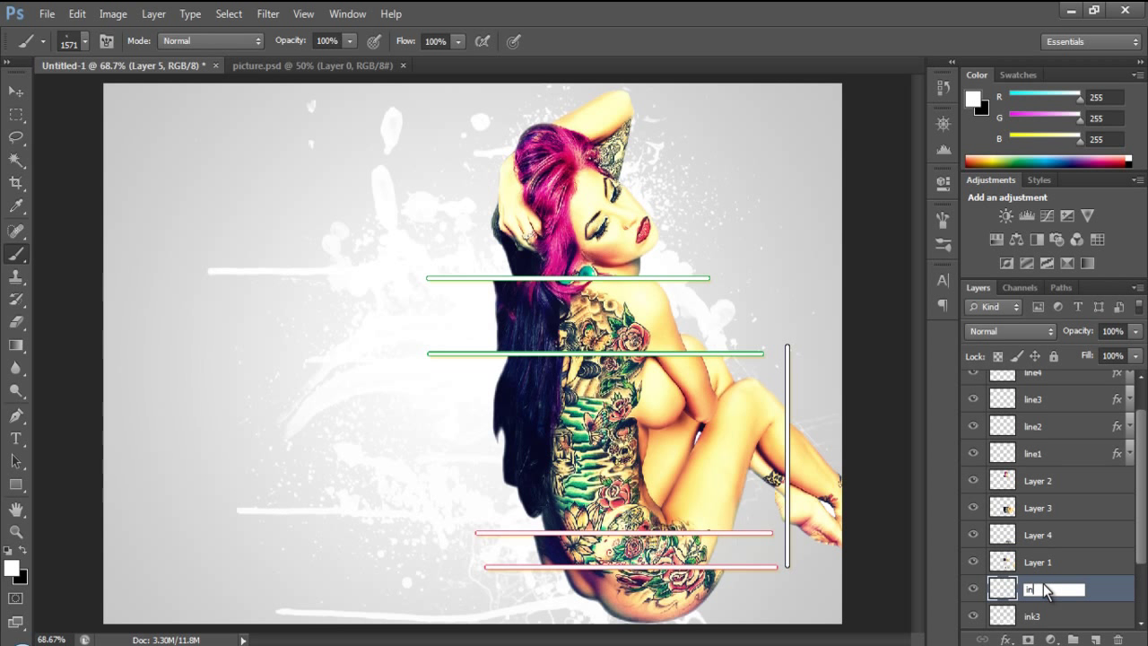
text(k4)
key(Return)
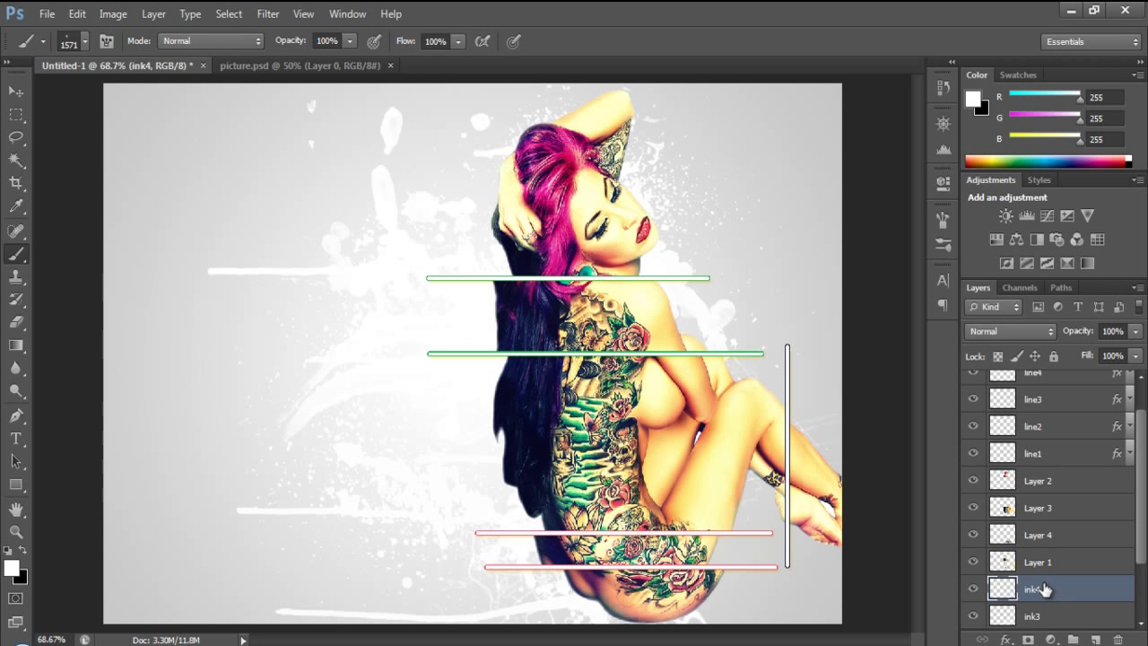
Paint white particles over the legs and bottom edge with the 1253 tip at 500 px, then select ink1
scroll(1142, 508, down, 3)
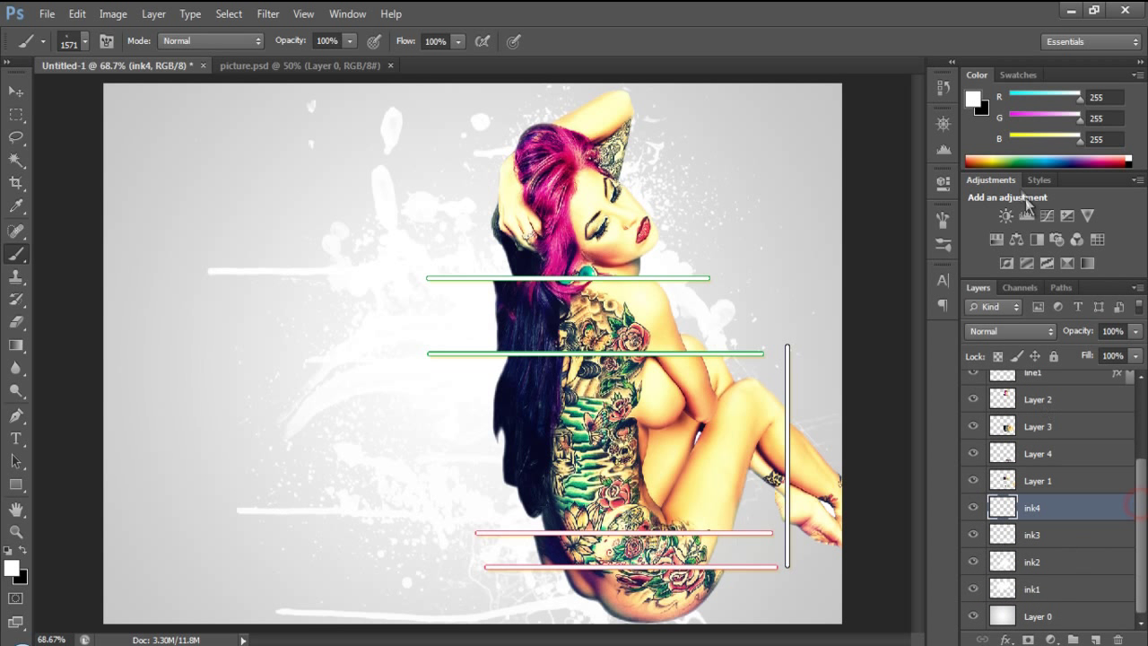
click(938, 220)
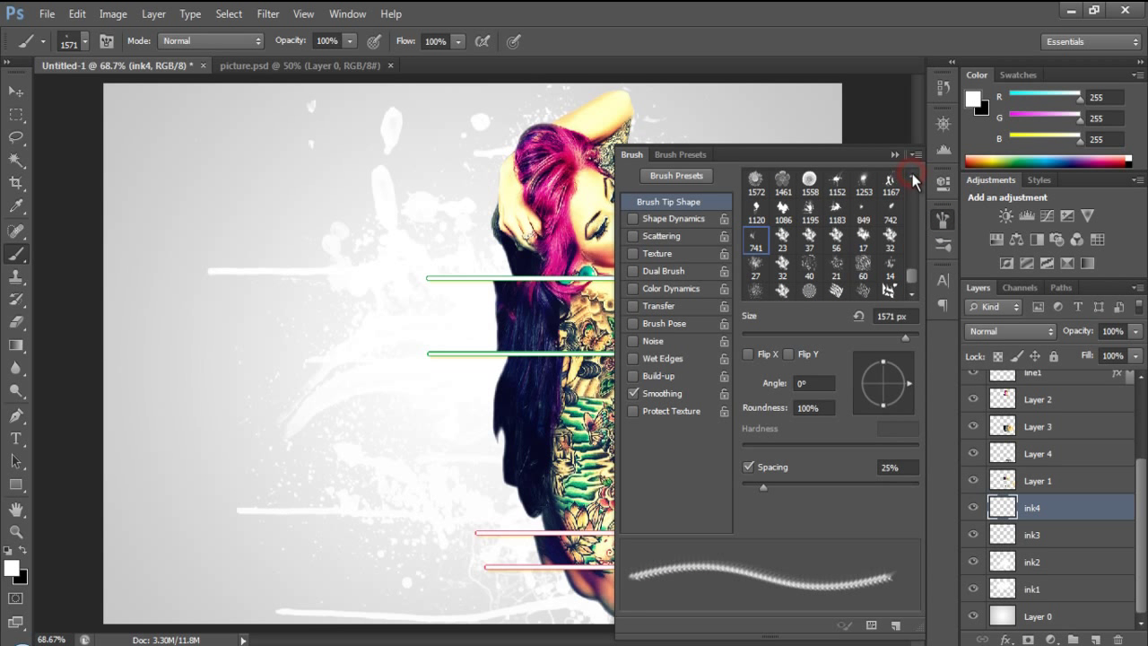
click(863, 182)
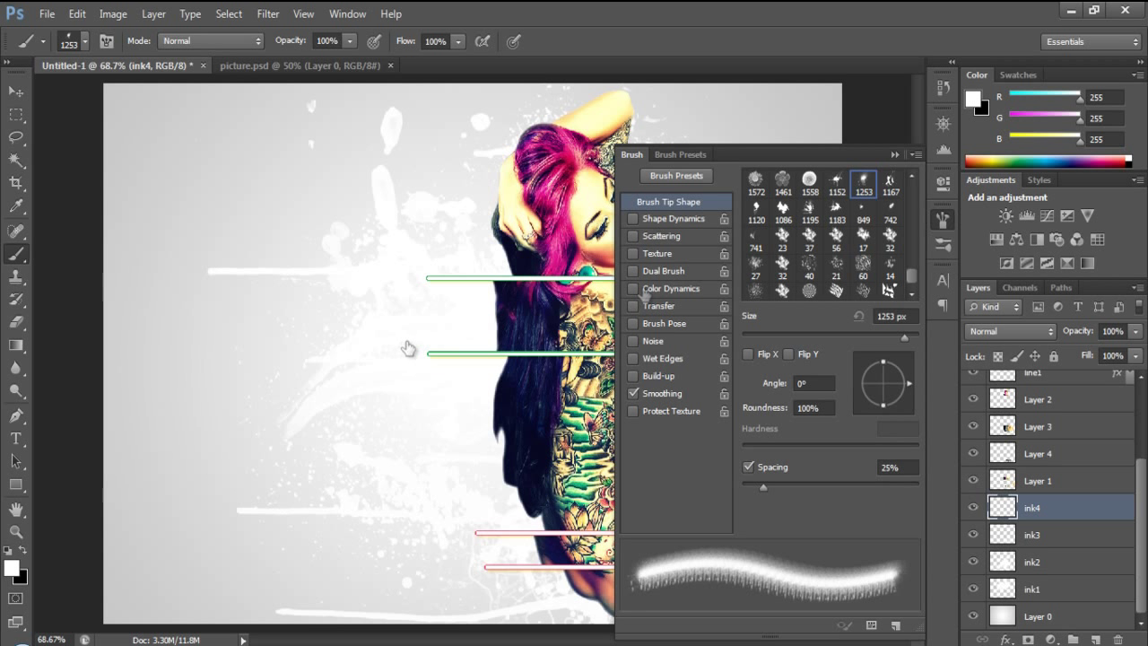
drag(904, 340, 902, 343)
drag(901, 336, 901, 336)
click(894, 155)
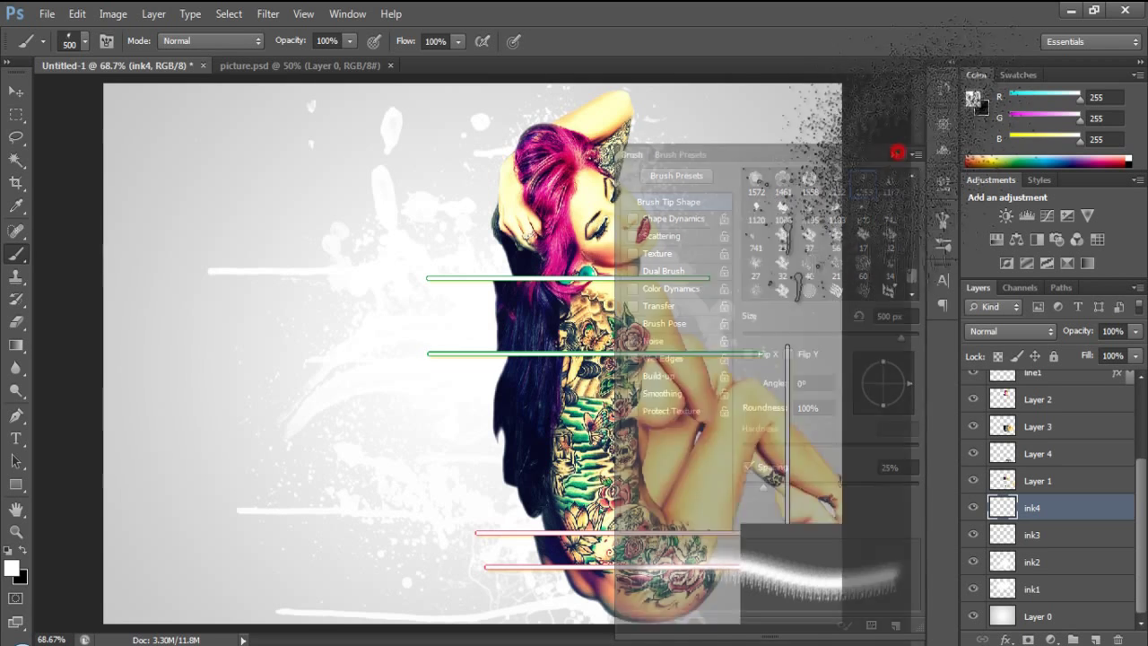
click(754, 556)
click(620, 632)
click(612, 630)
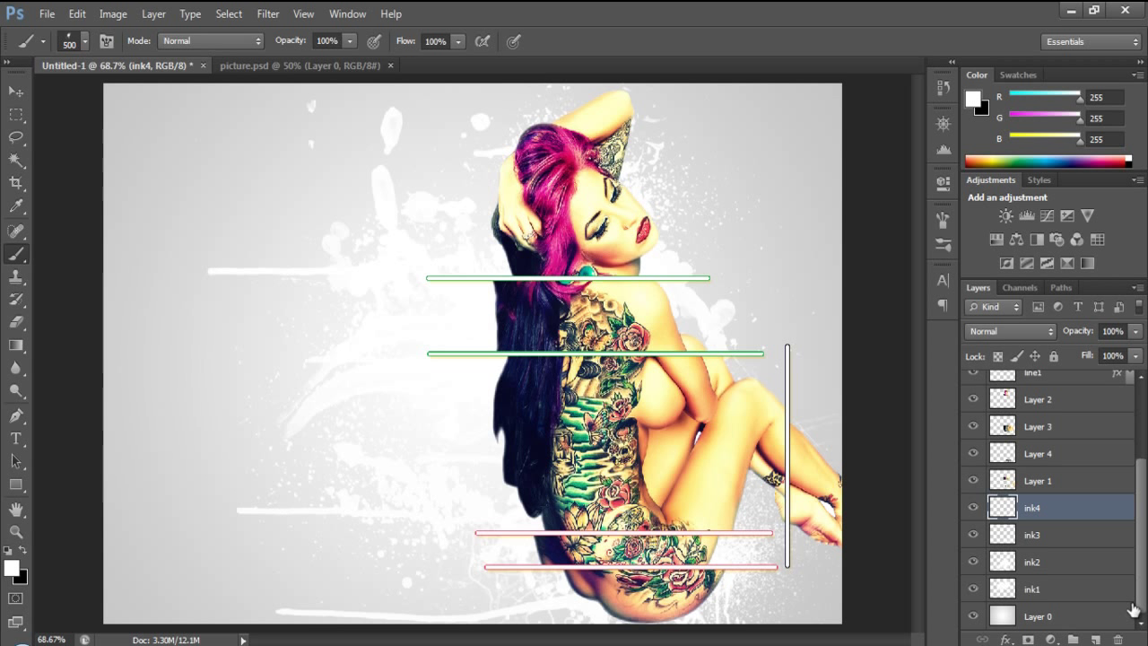
click(1086, 591)
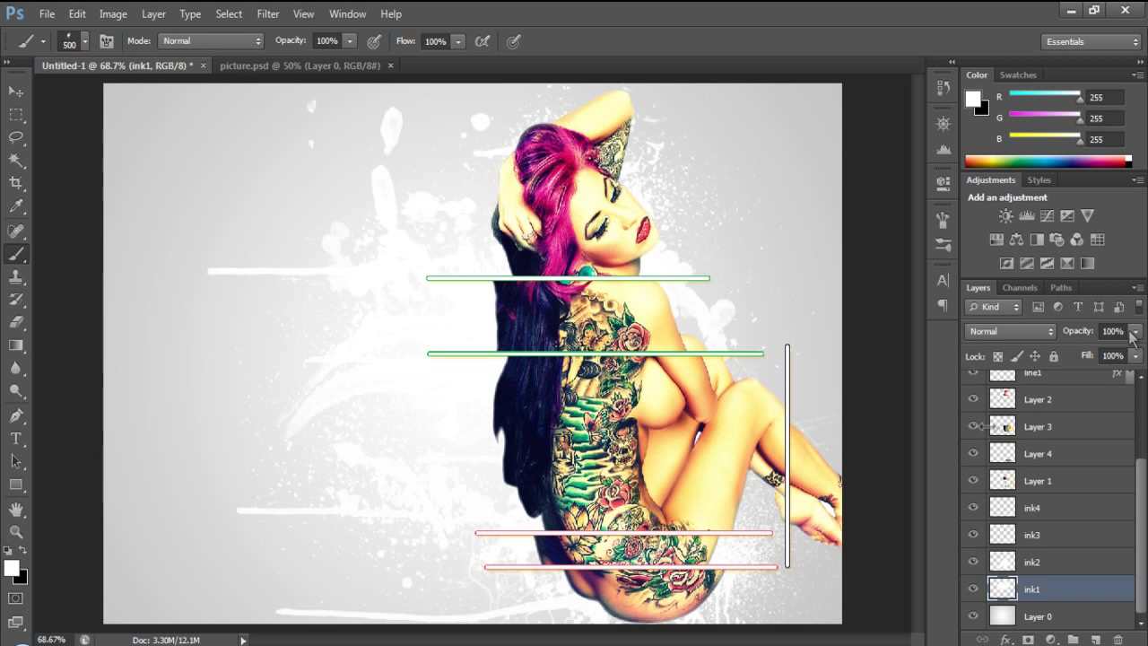
Add a drop shadow to ink1 at 56% opacity
right_click(1058, 588)
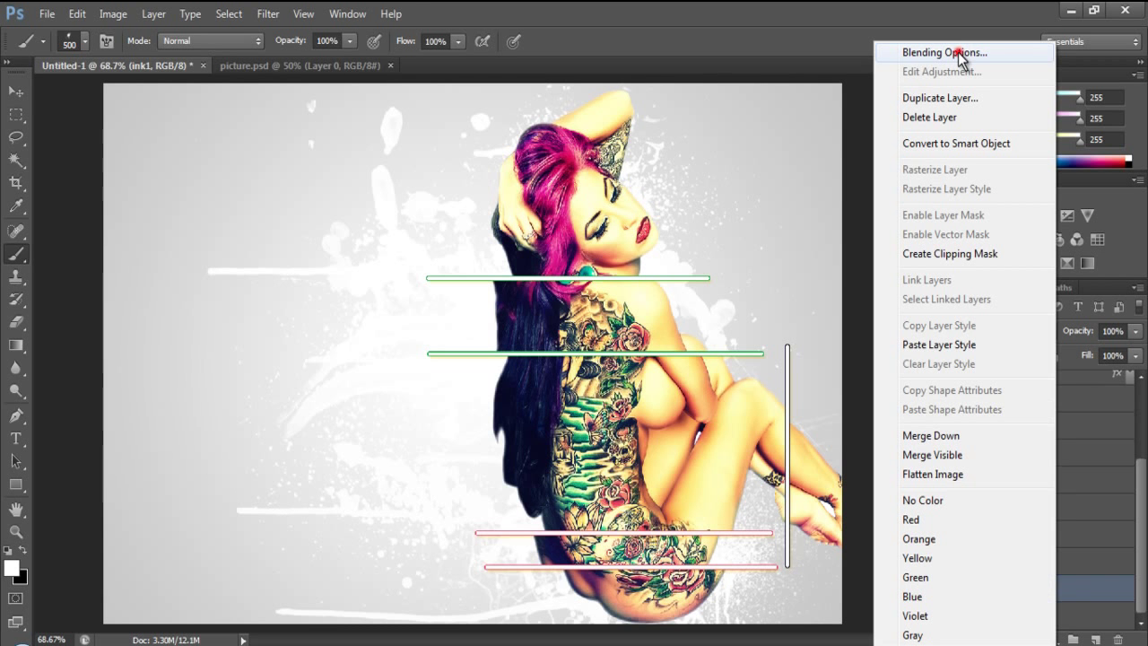
click(958, 52)
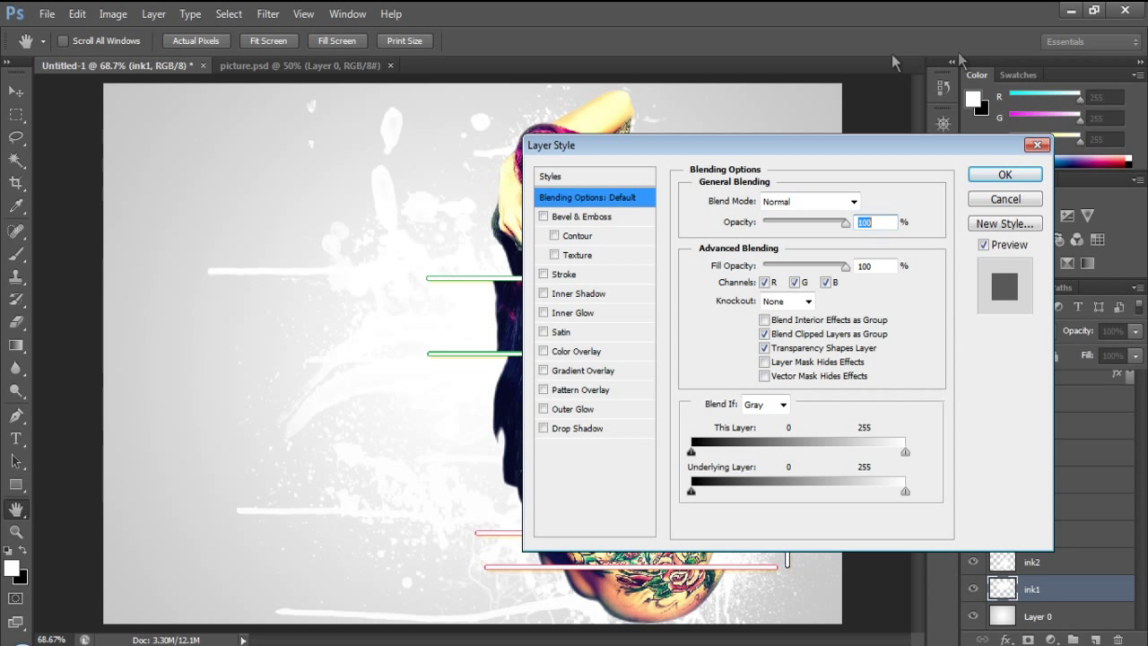
click(544, 429)
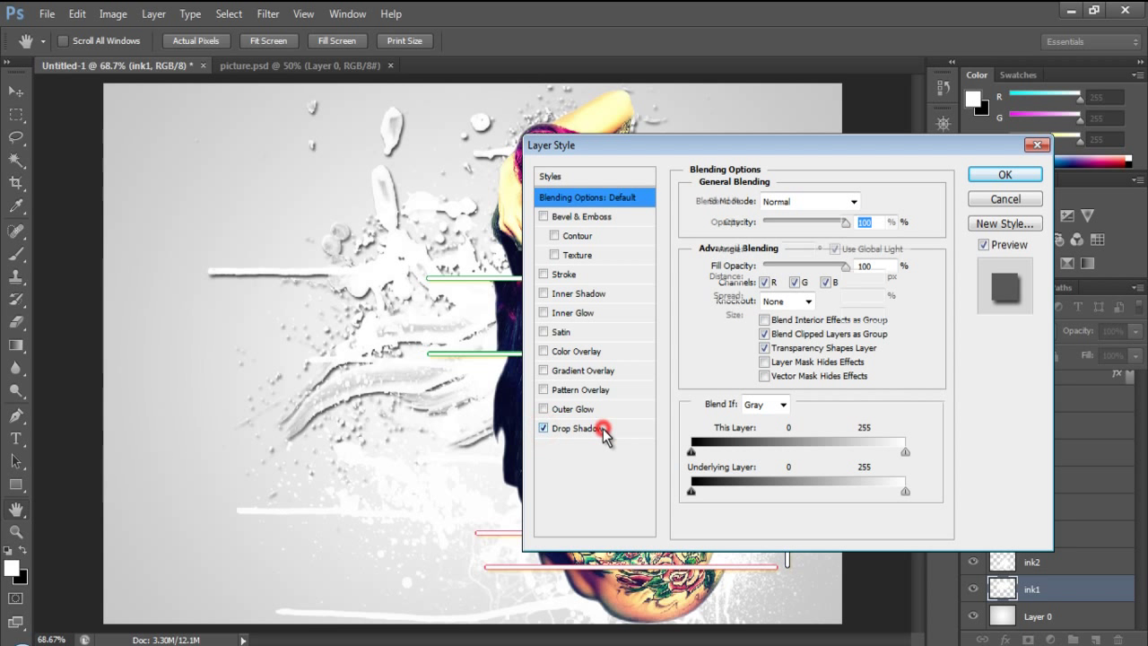
click(601, 429)
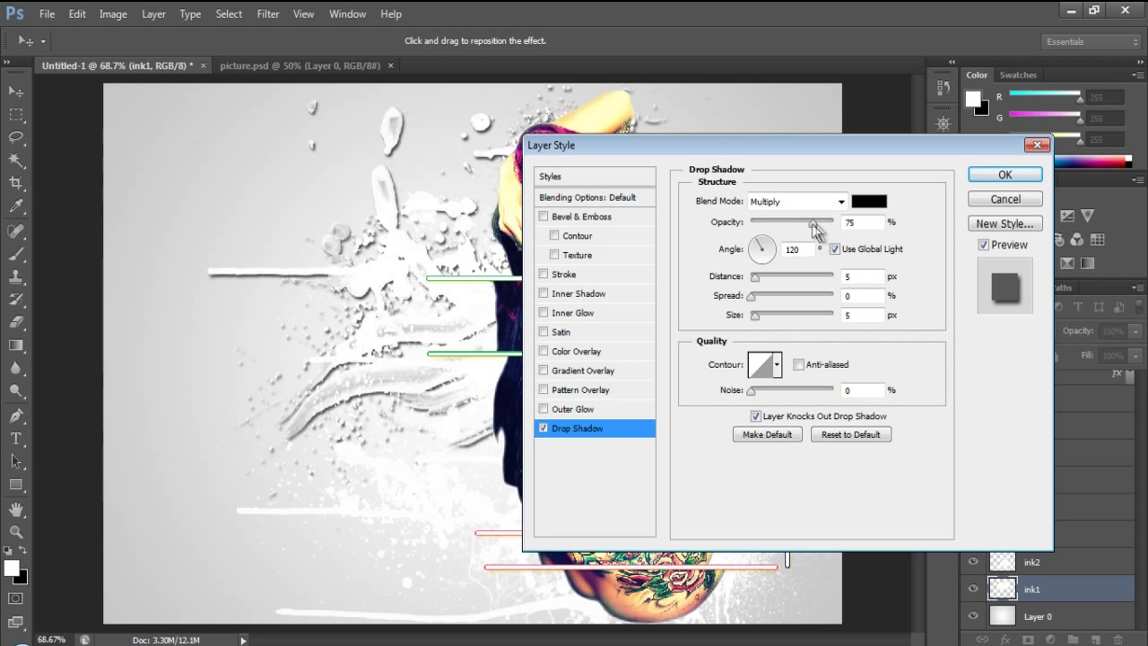
double_click(866, 222)
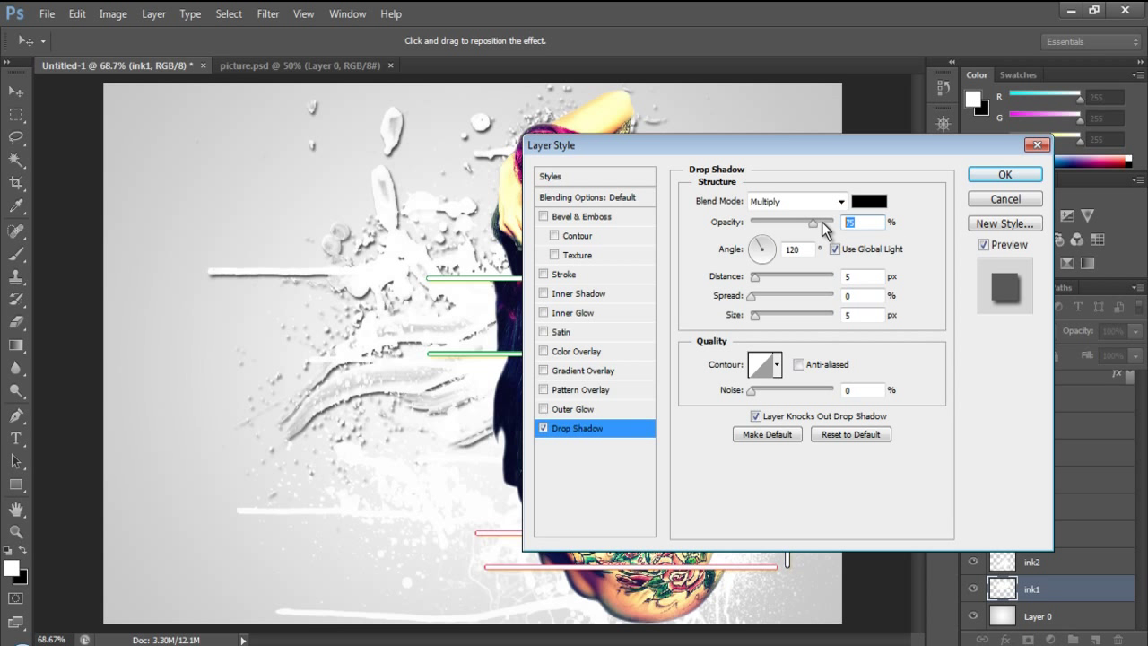
drag(823, 227, 806, 227)
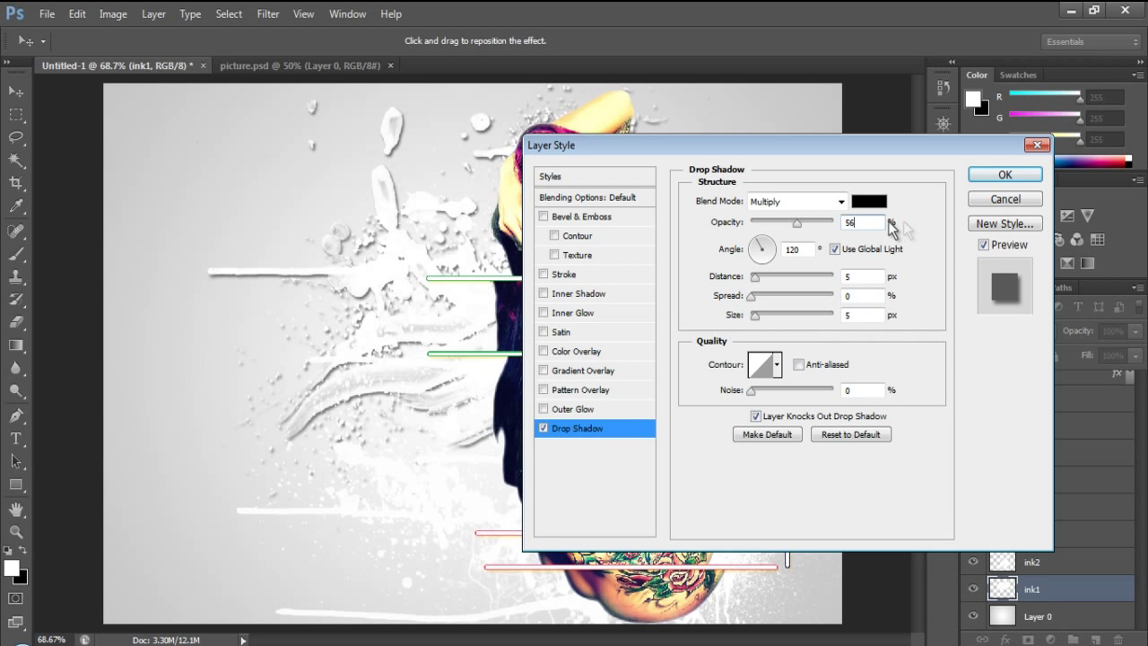
Colour the drop shadow magenta #FF00D8 and enable Color Overlay
click(871, 201)
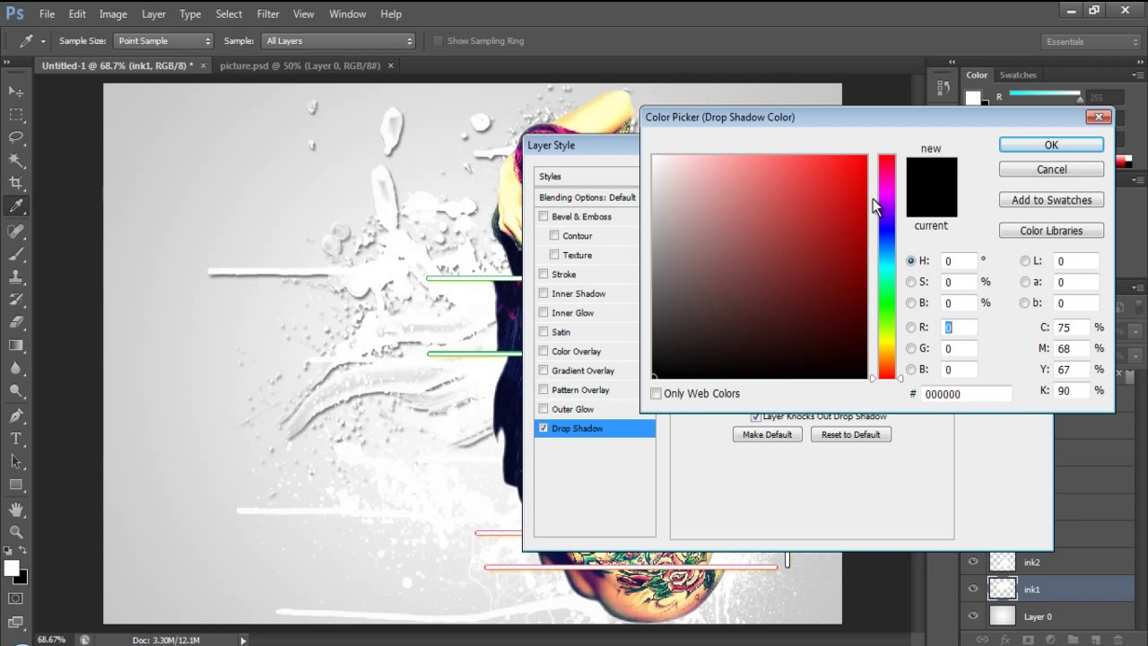
click(970, 394)
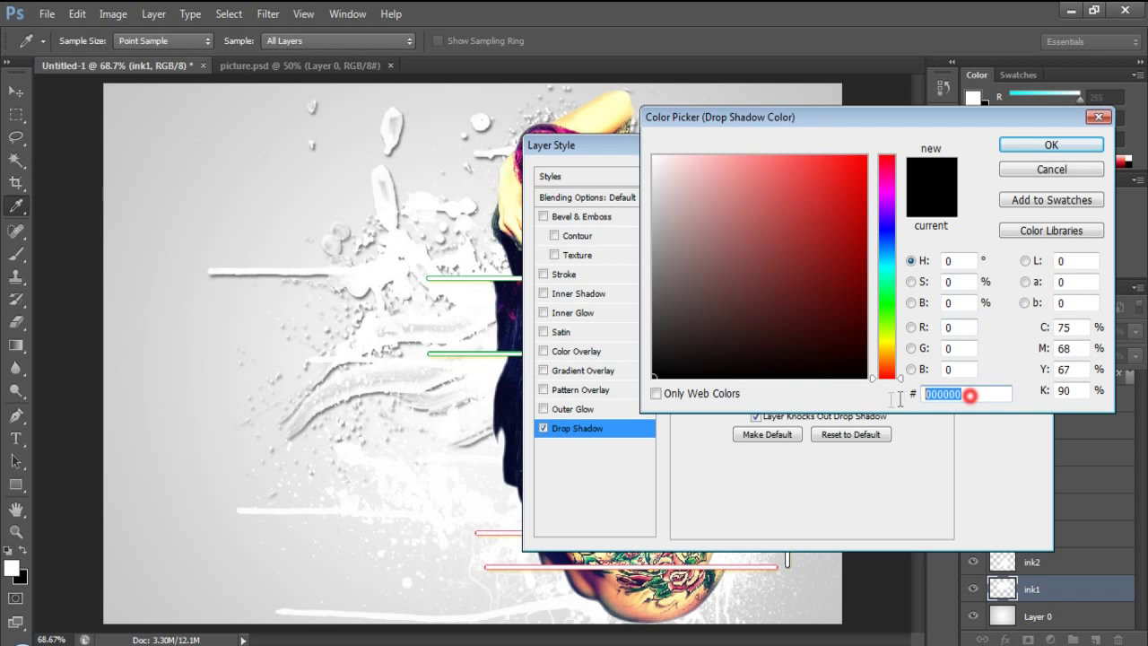
text(ff00d8)
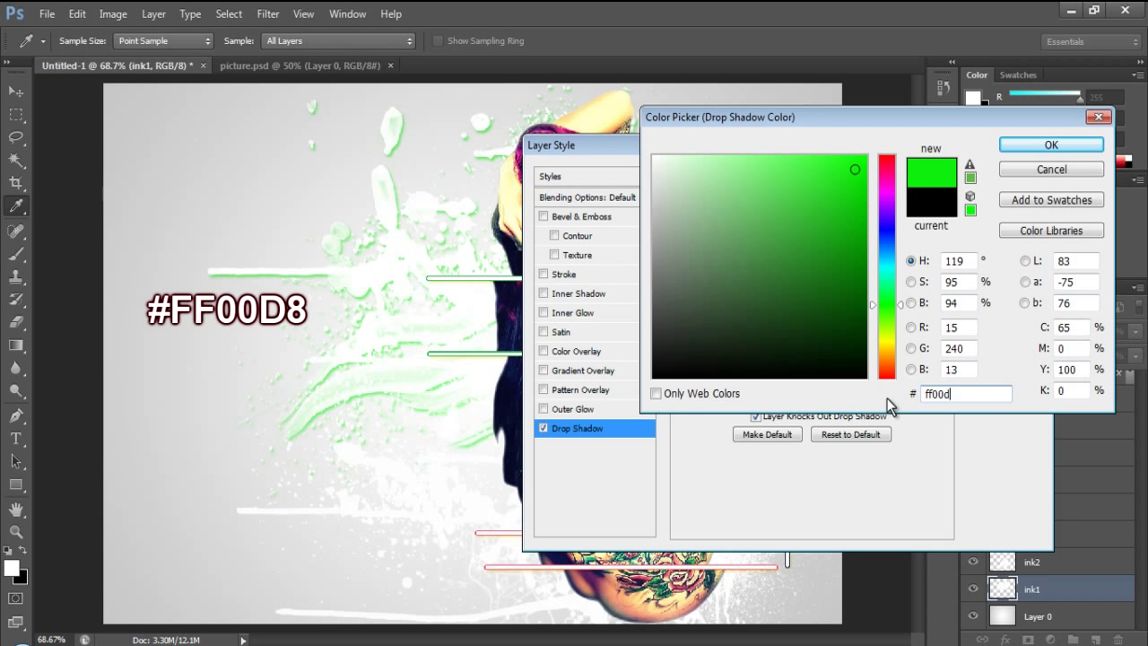
click(1020, 146)
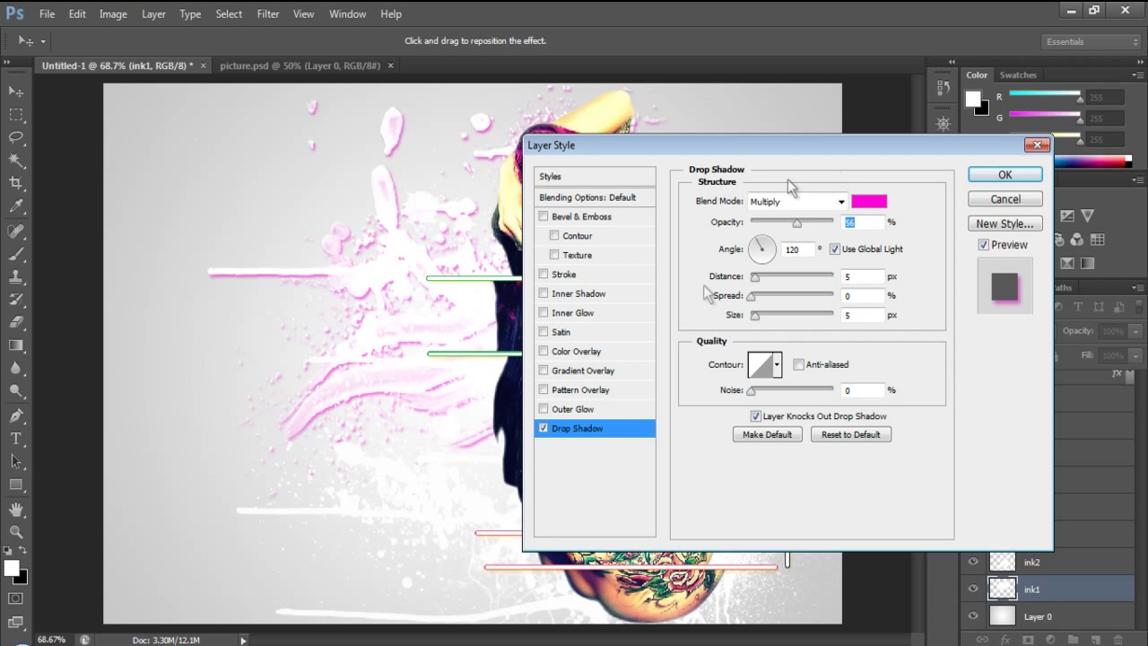
click(542, 351)
click(615, 351)
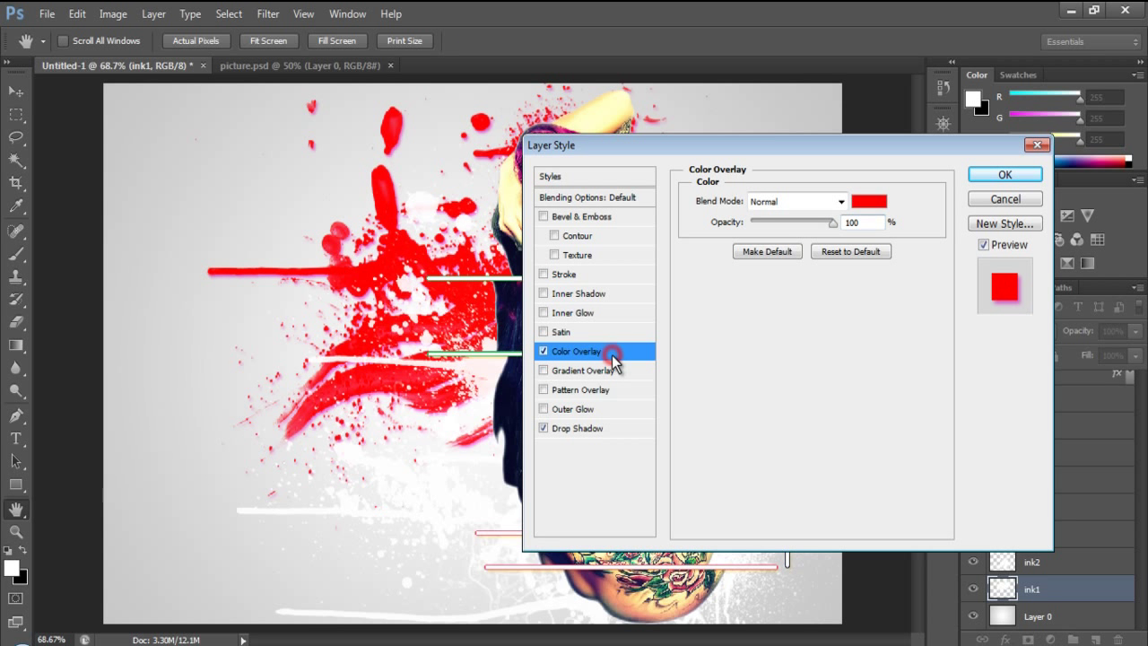
Change ink1's Color Overlay colour to #07524C and confirm the Layer Style
click(872, 201)
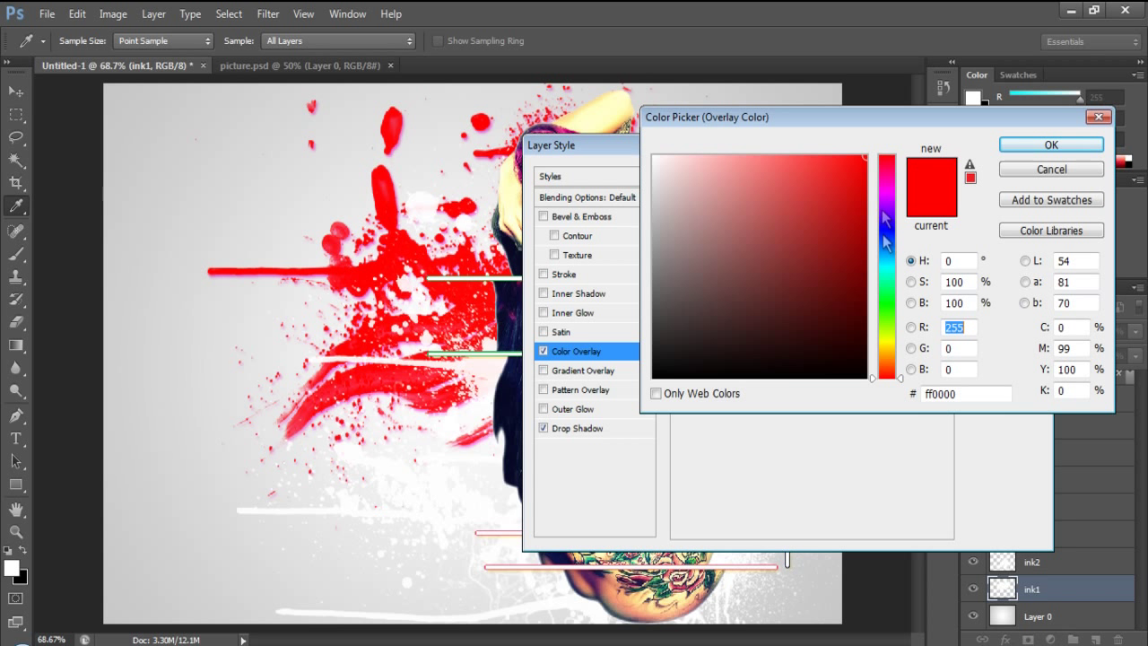
click(977, 392)
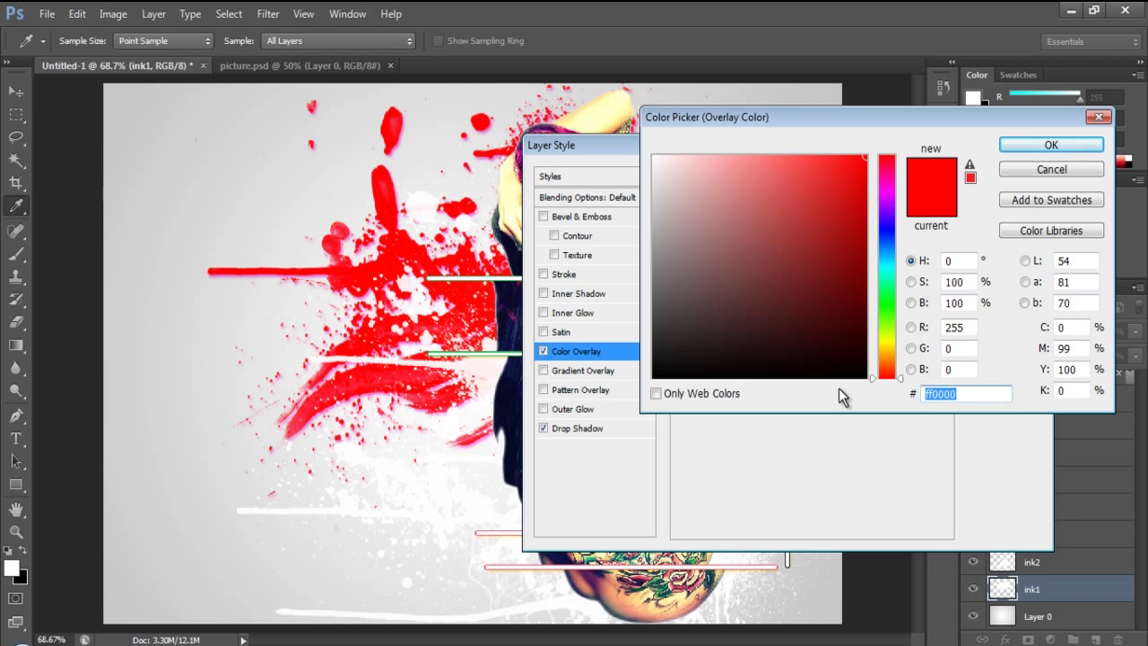
text(07)
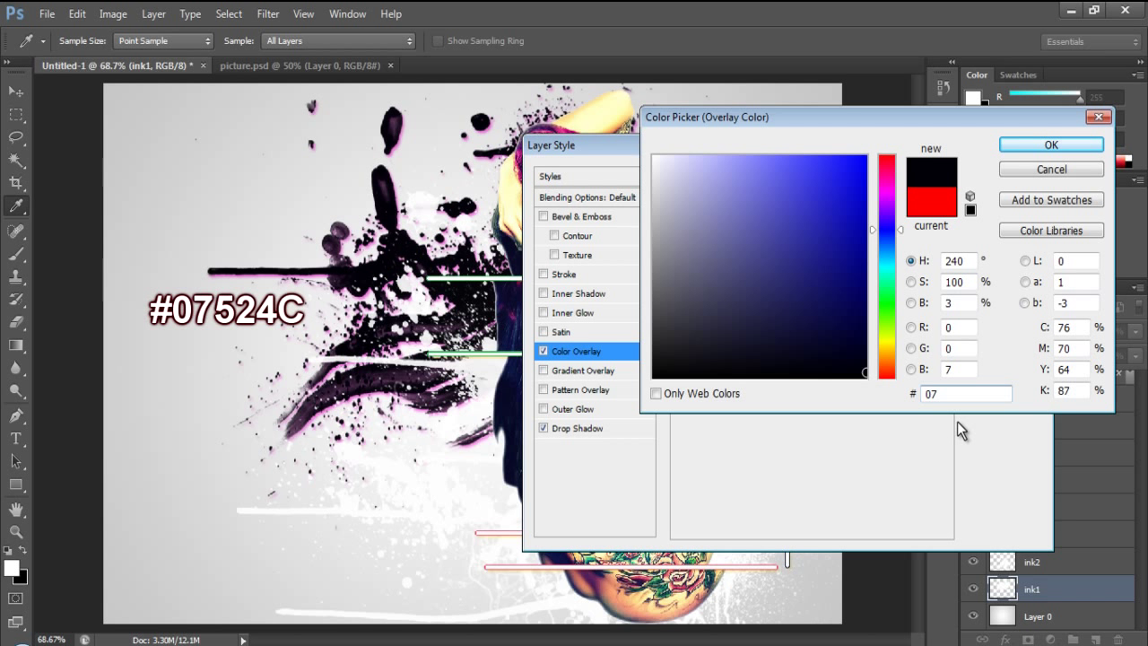
text(5)
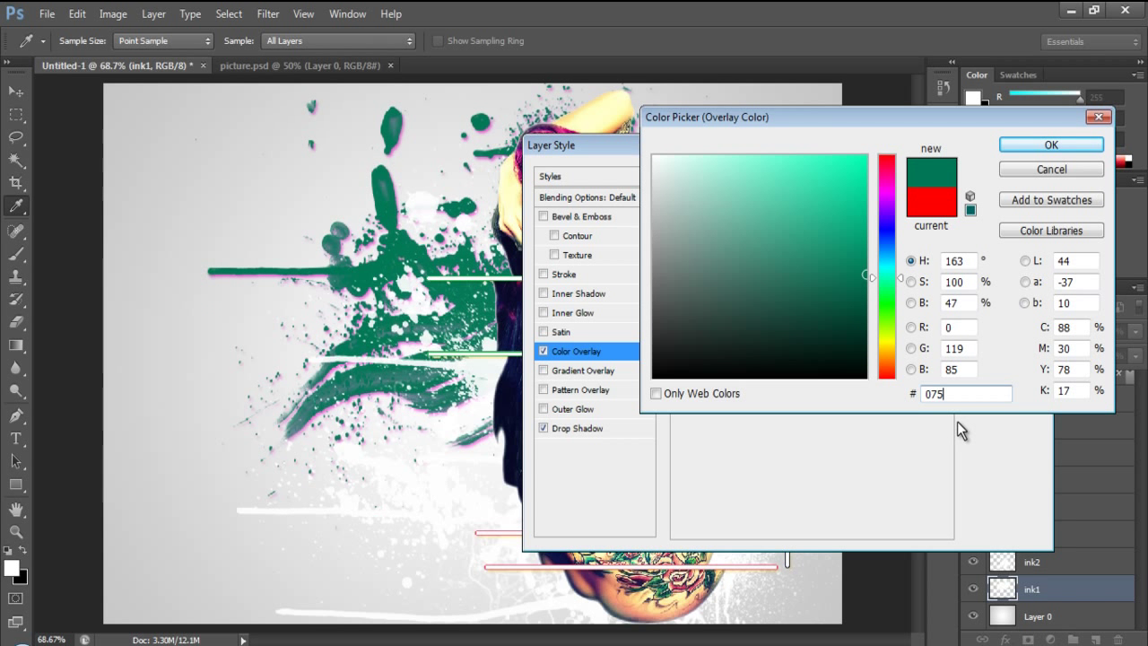
text(24c)
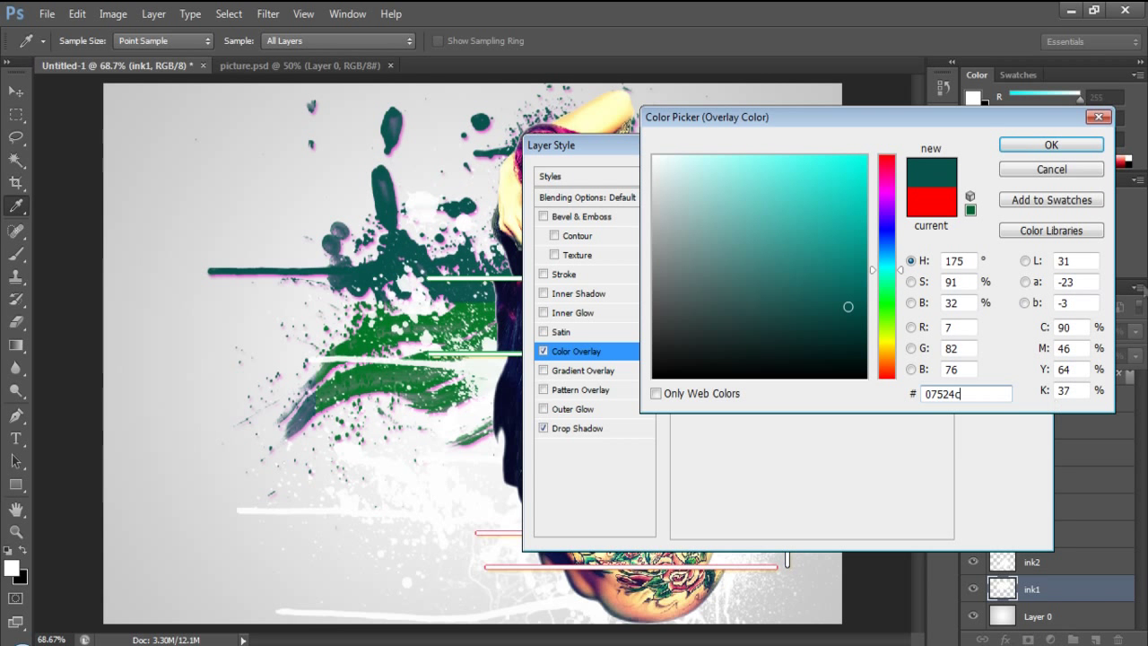
click(1051, 146)
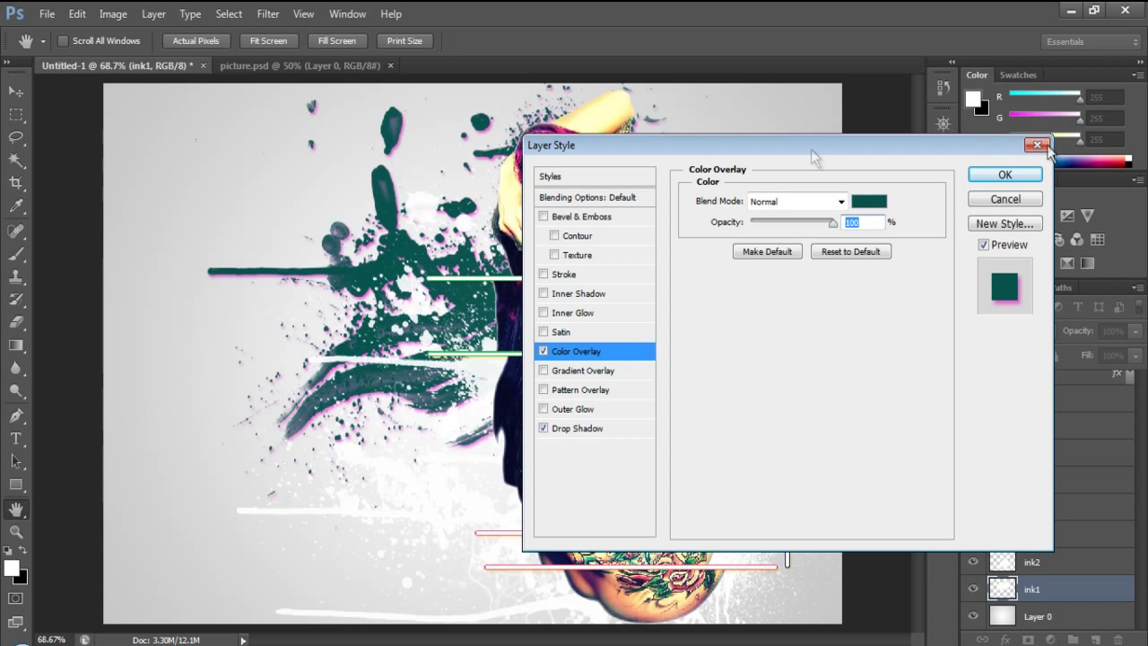
click(985, 176)
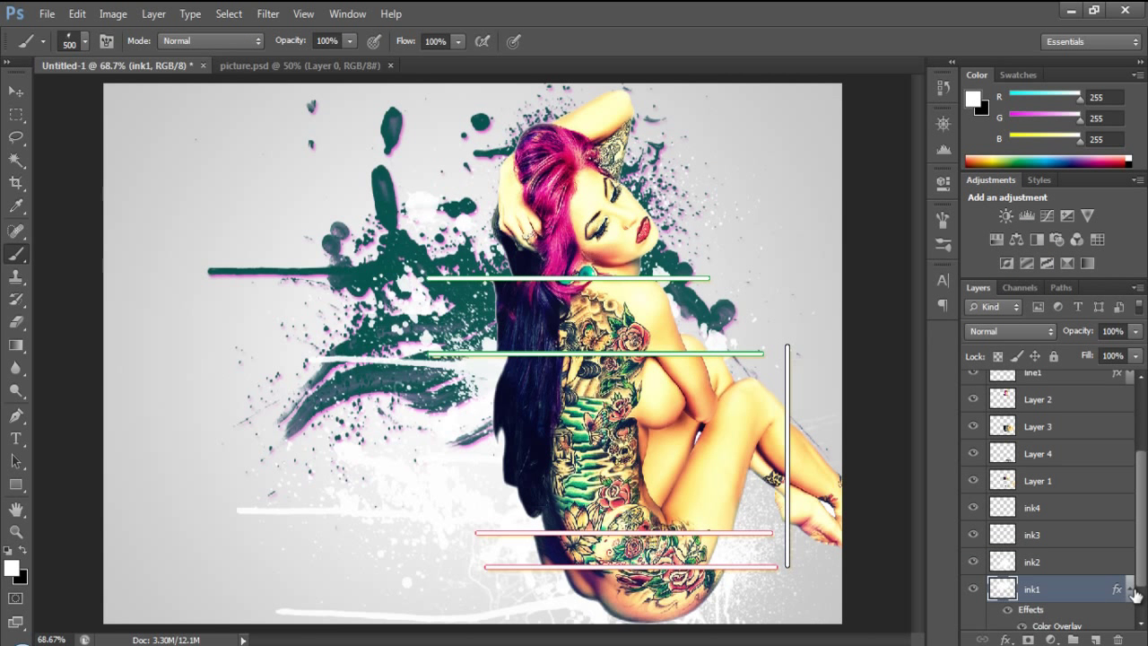
Copy ink1's layer style and paste it onto ink2, ink3 and ink4
right_click(1076, 592)
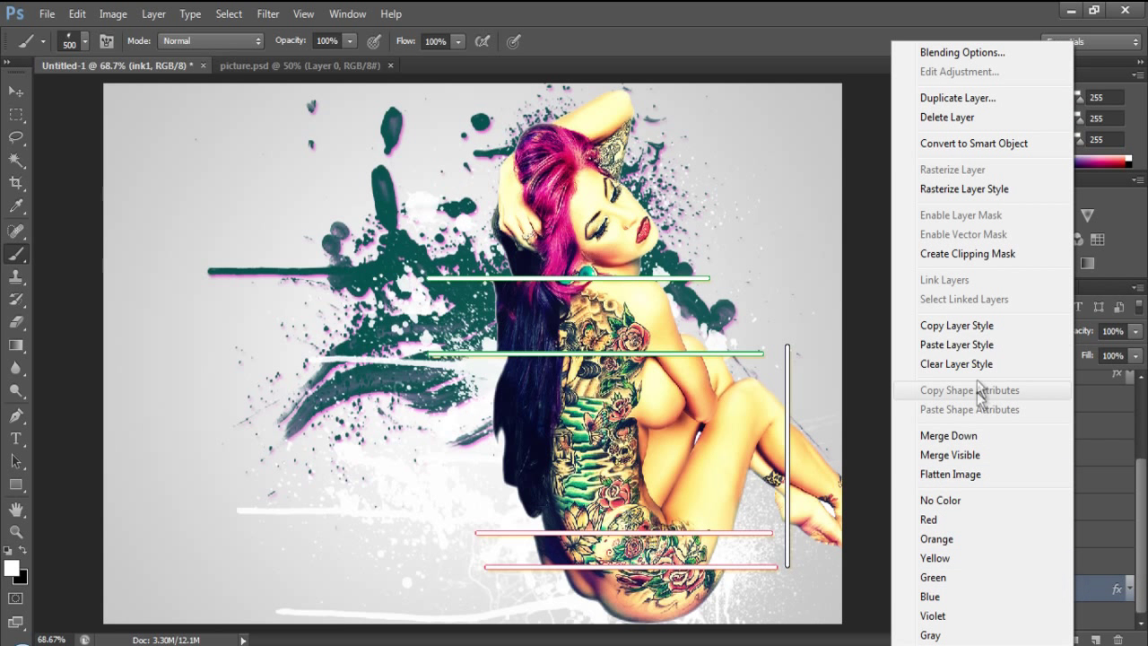
click(964, 330)
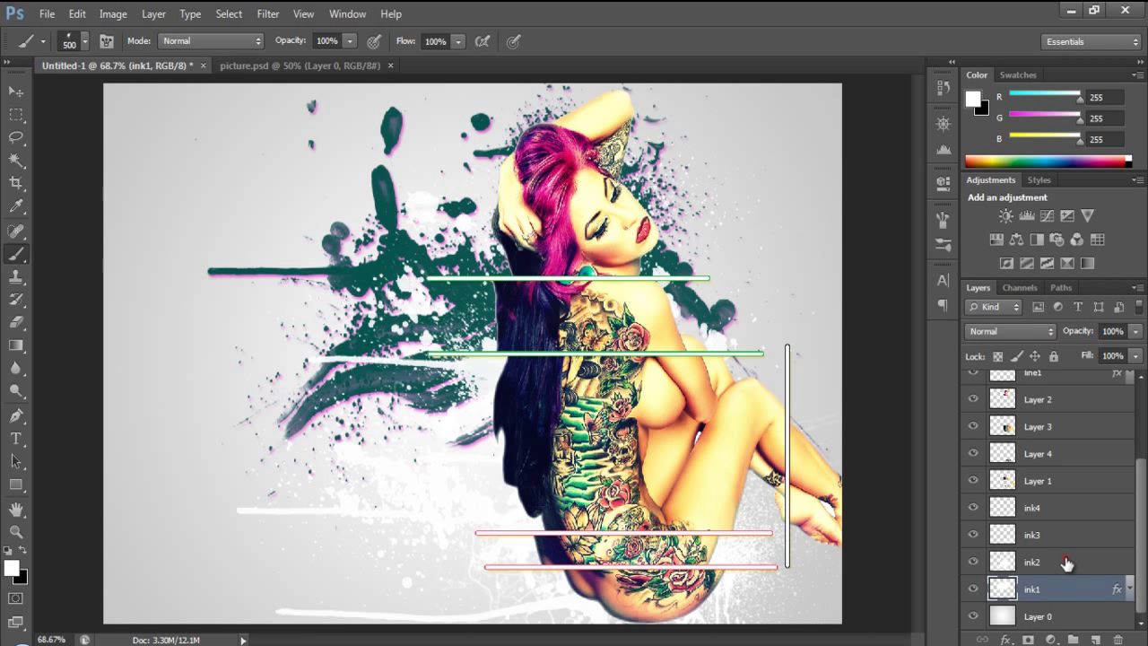
click(1068, 562)
shift+click(1070, 535)
shift+click(1071, 509)
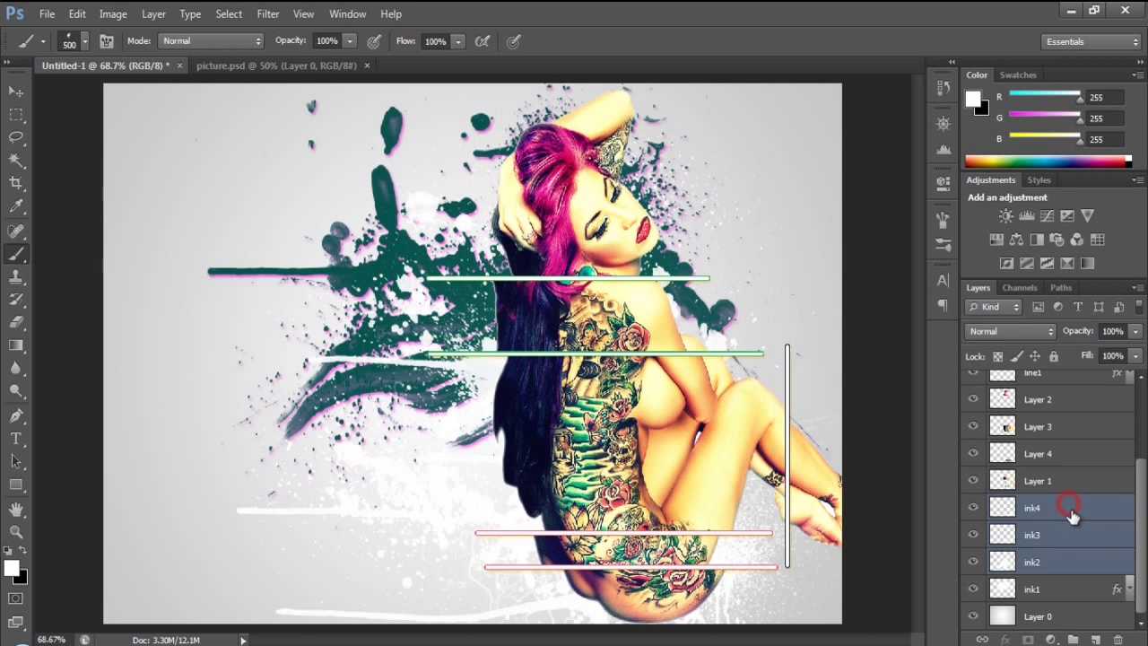
right_click(1072, 511)
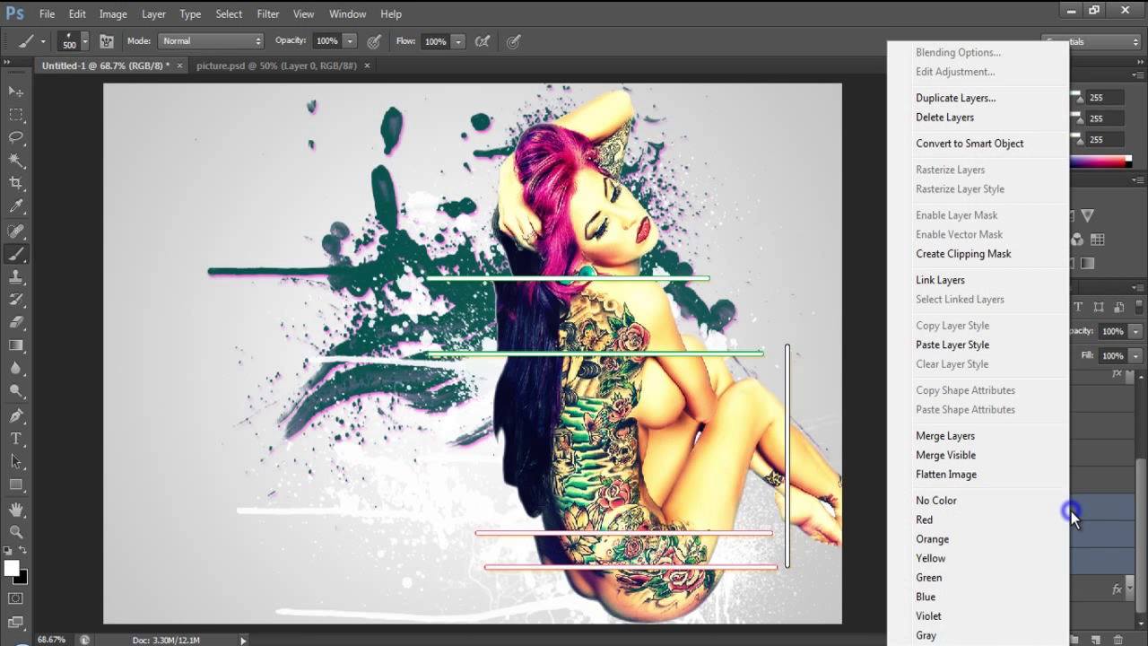
click(977, 346)
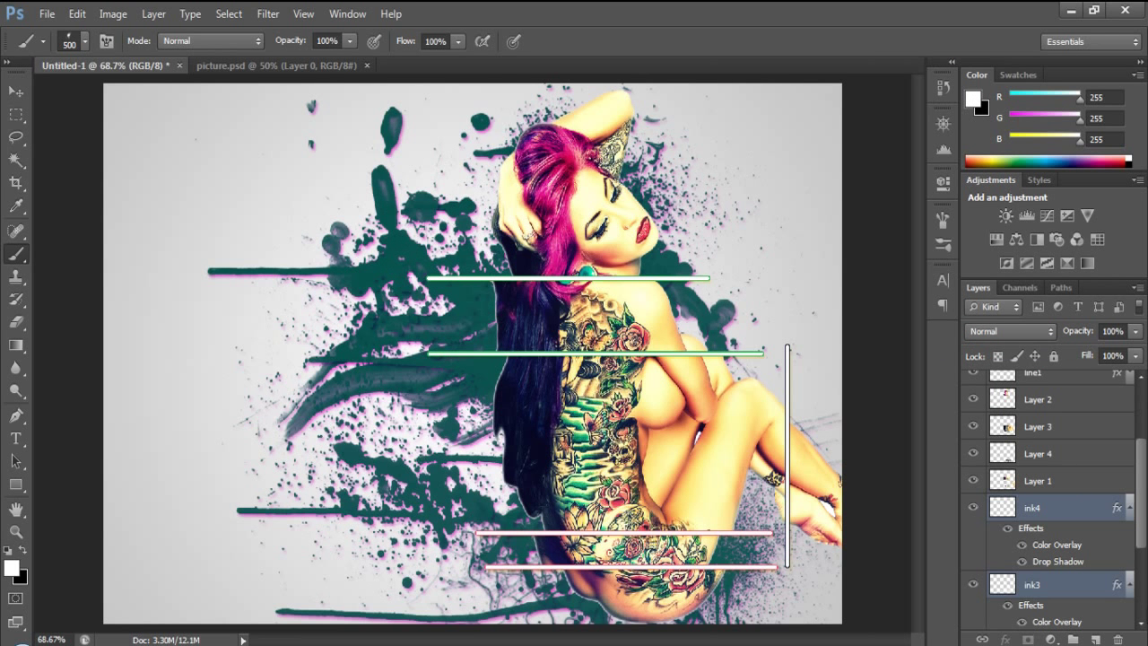
Collapse the layer effect lists and select ink2 on its own
scroll(1136, 507, down, 5)
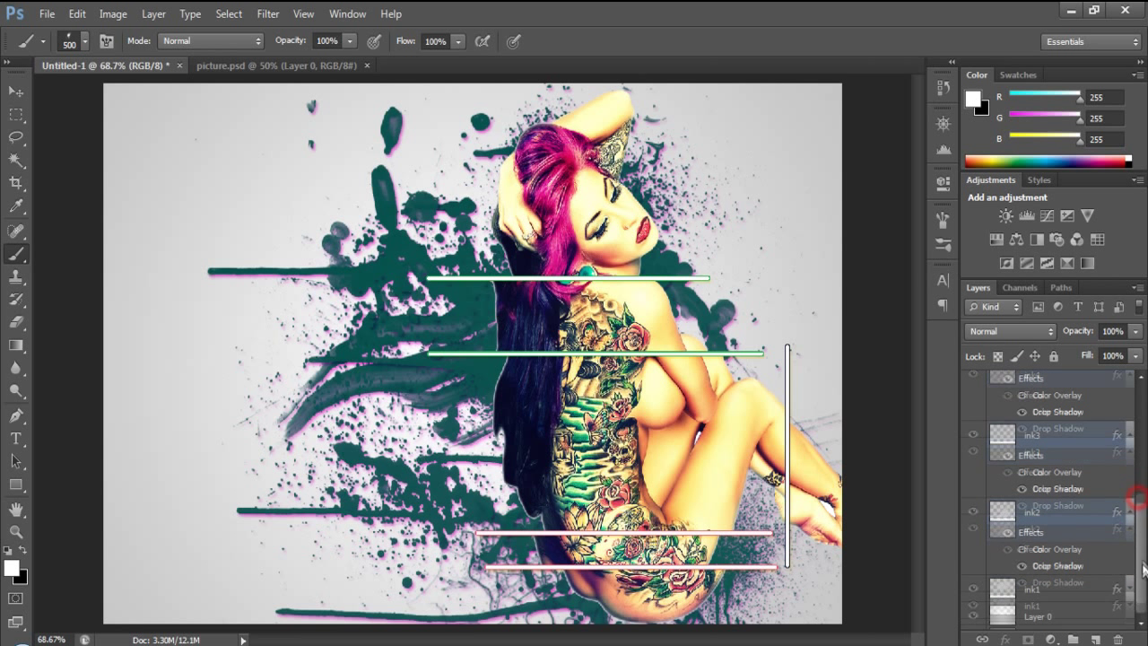
right_click(1059, 527)
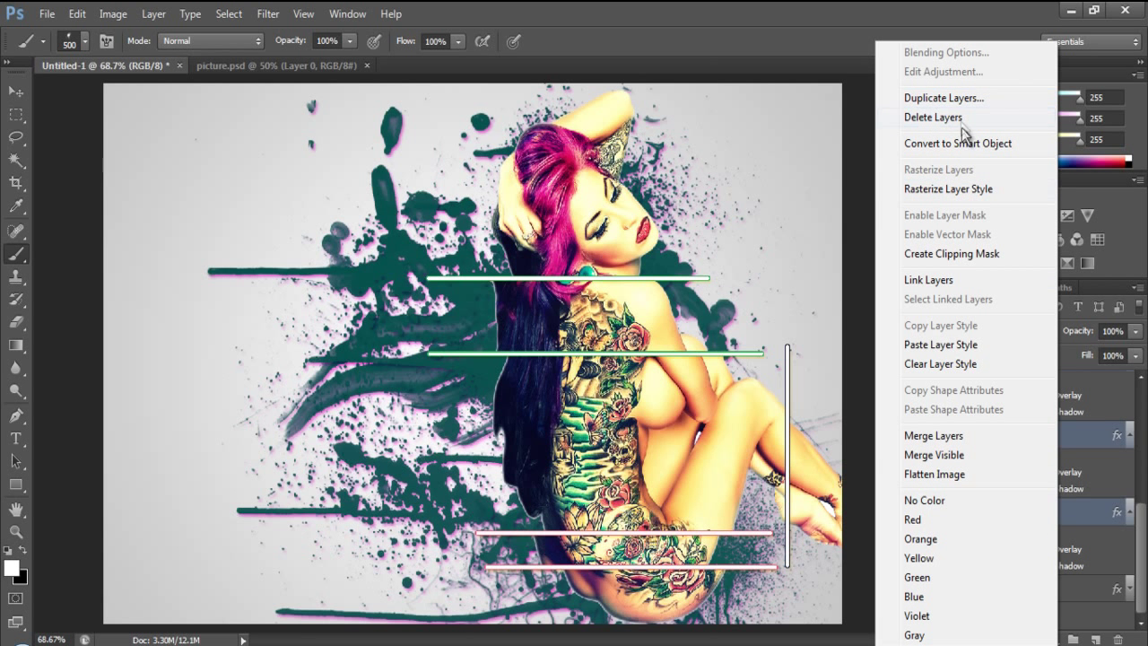
click(1120, 366)
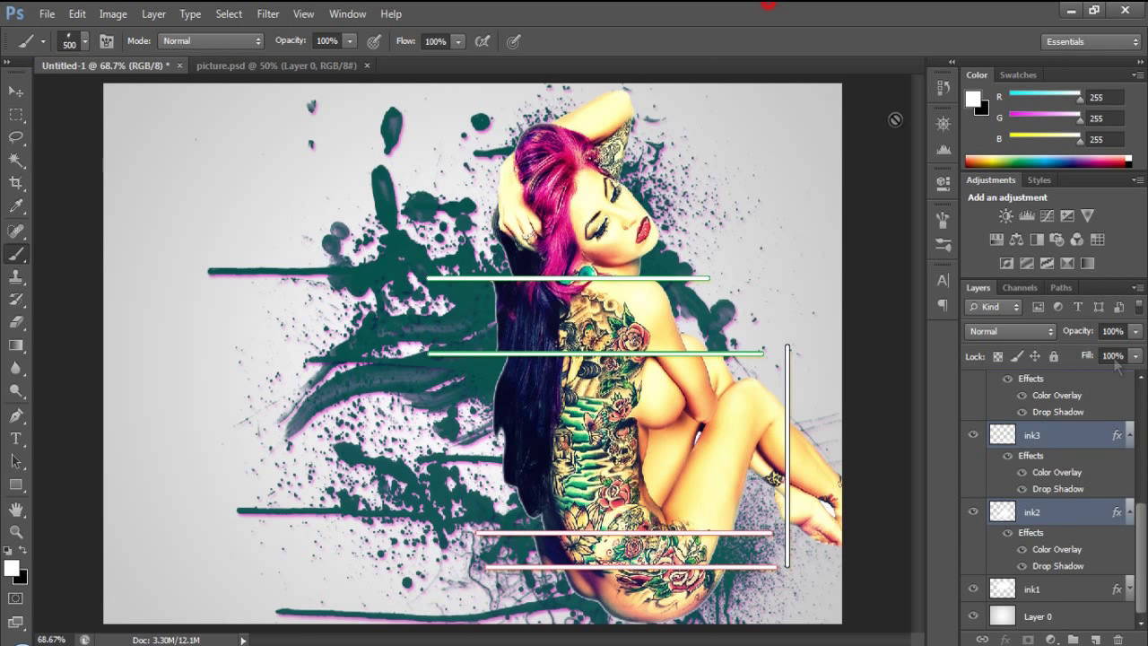
click(1129, 589)
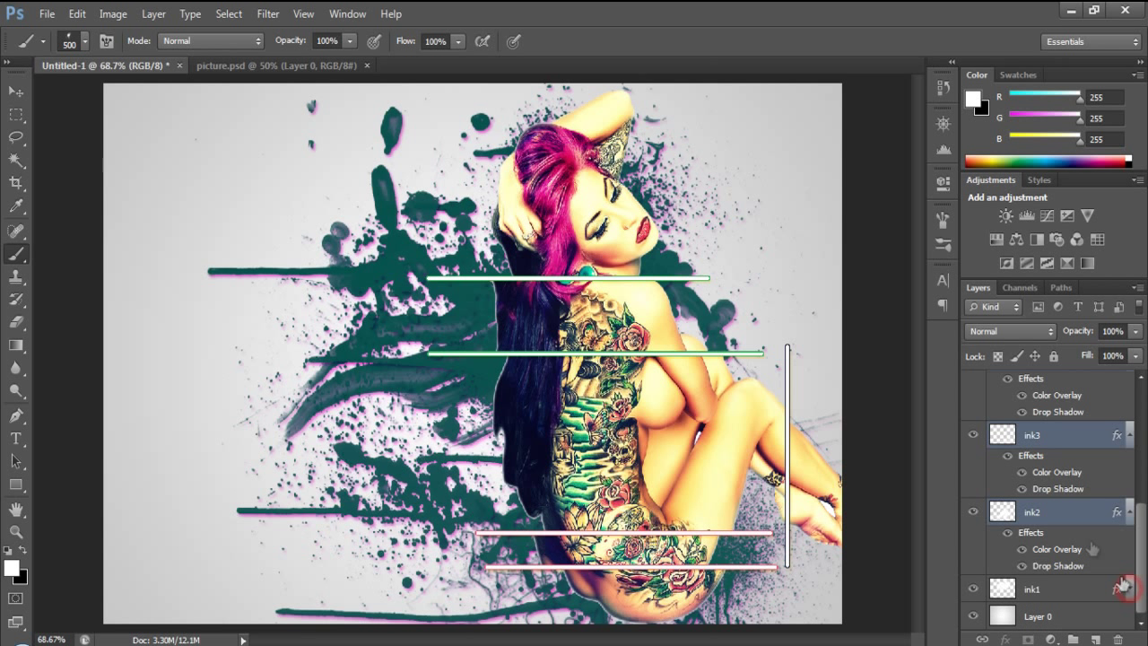
alt+click(1130, 526)
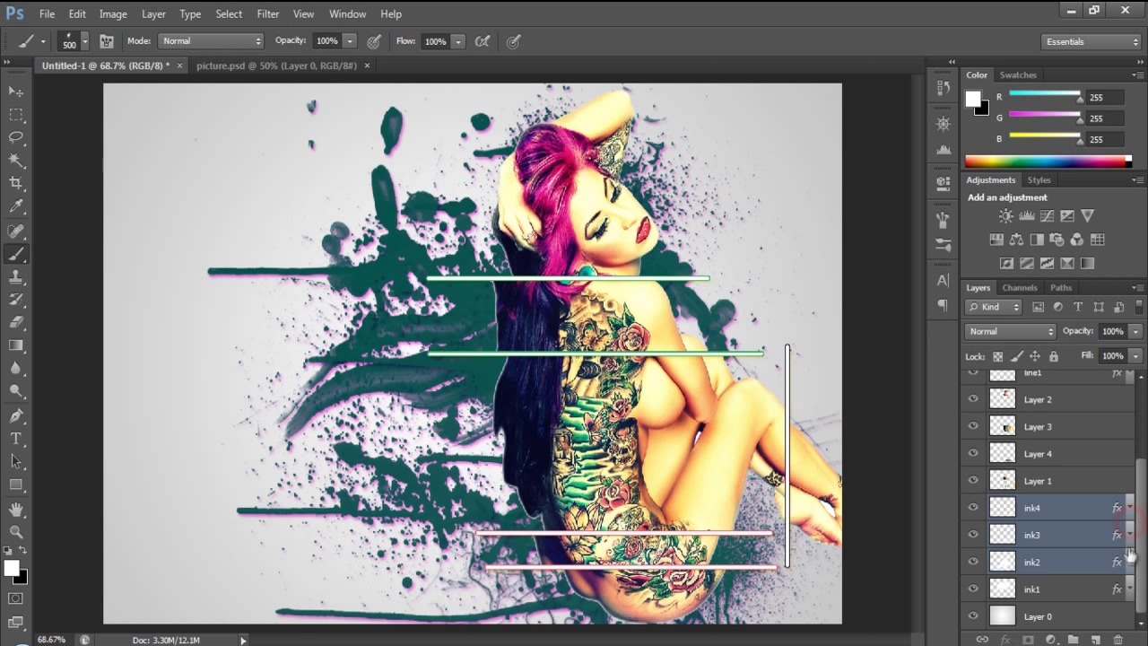
click(1053, 563)
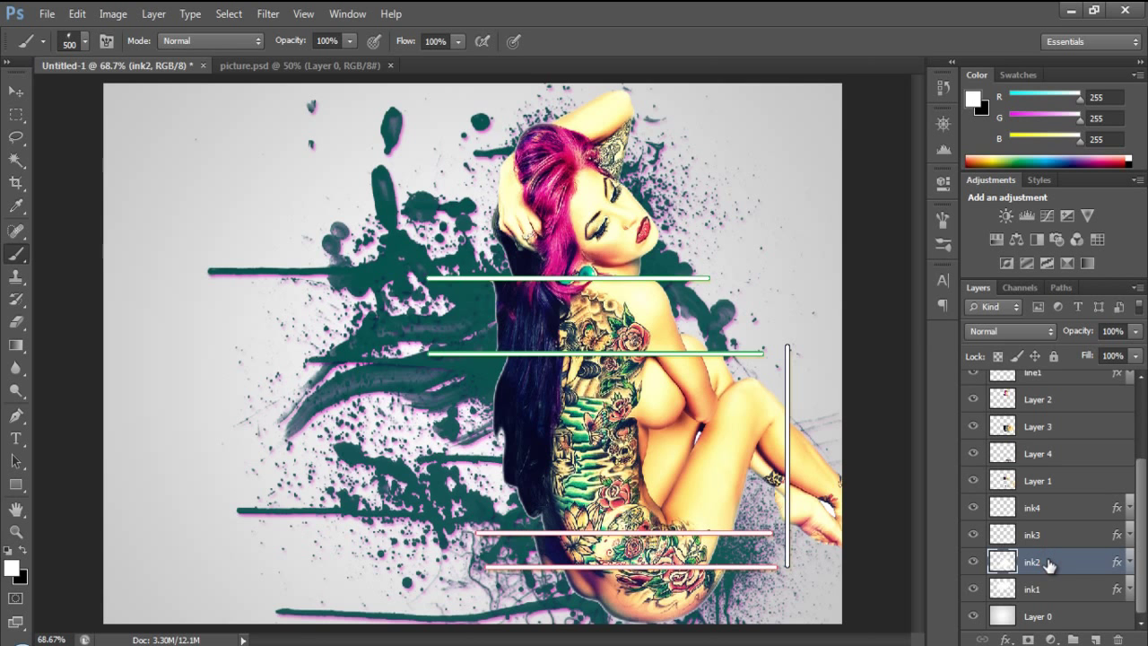
In ink2's Layer Style, set the Drop Shadow colour to yellow #f8fb07
right_click(1047, 562)
click(933, 53)
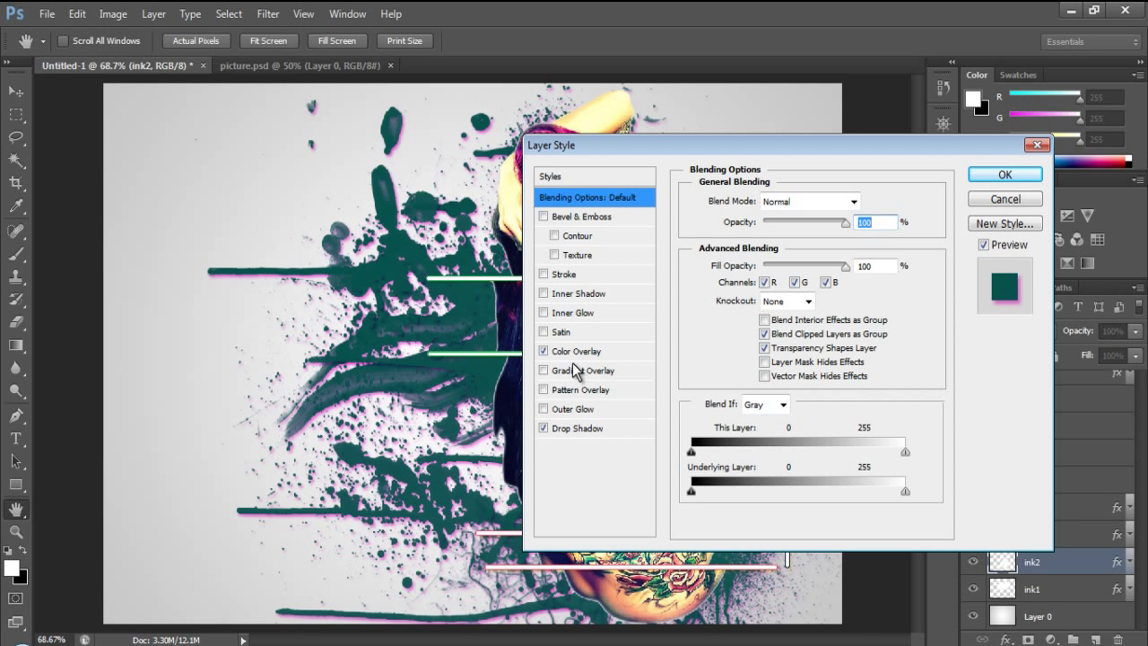
click(594, 430)
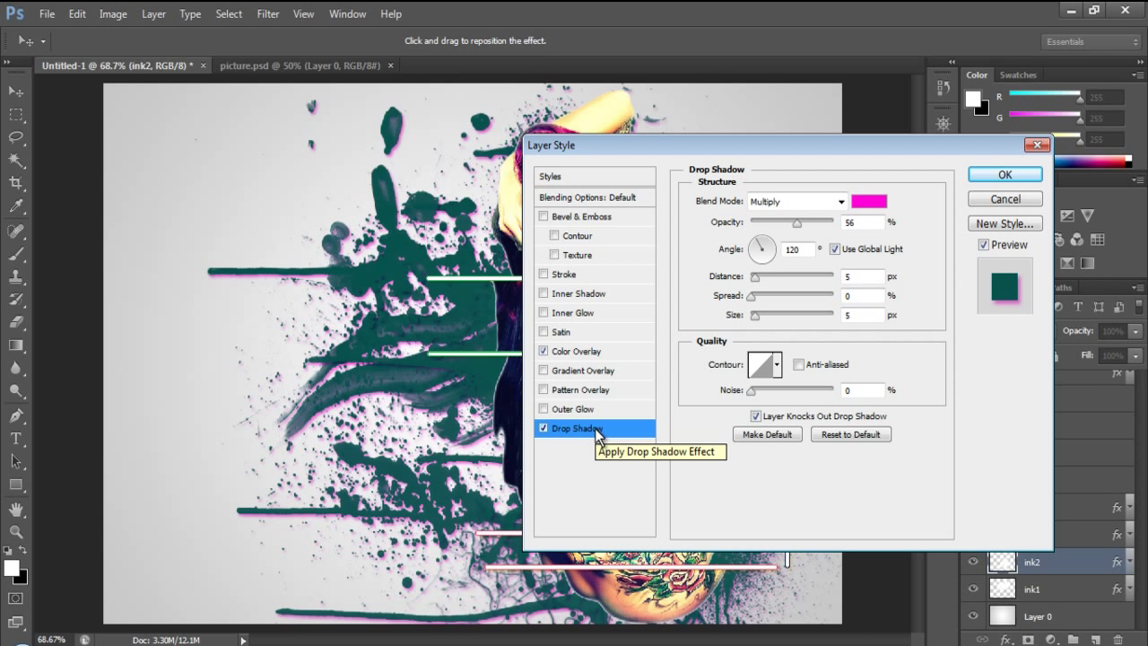
click(869, 201)
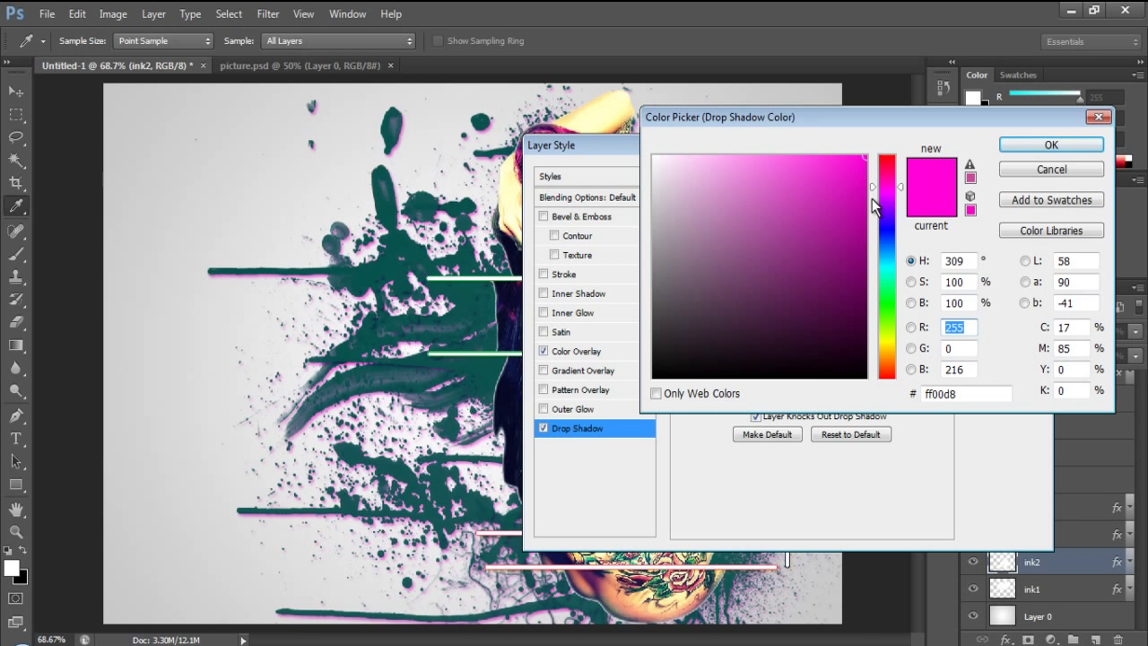
drag(974, 395, 898, 396)
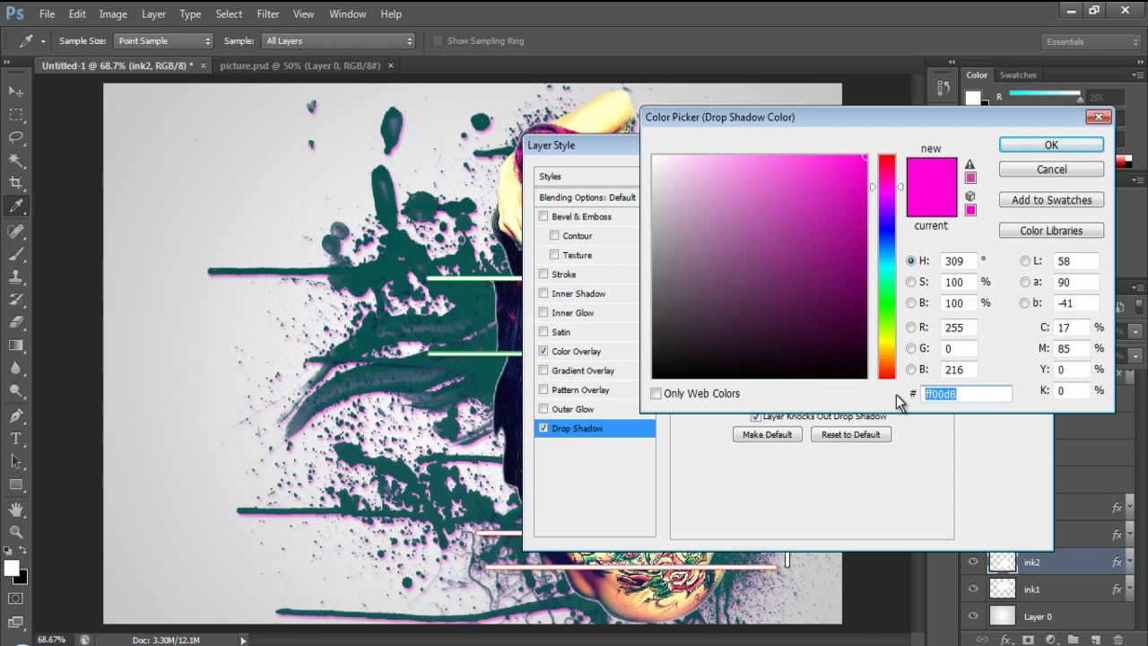
text(f8)
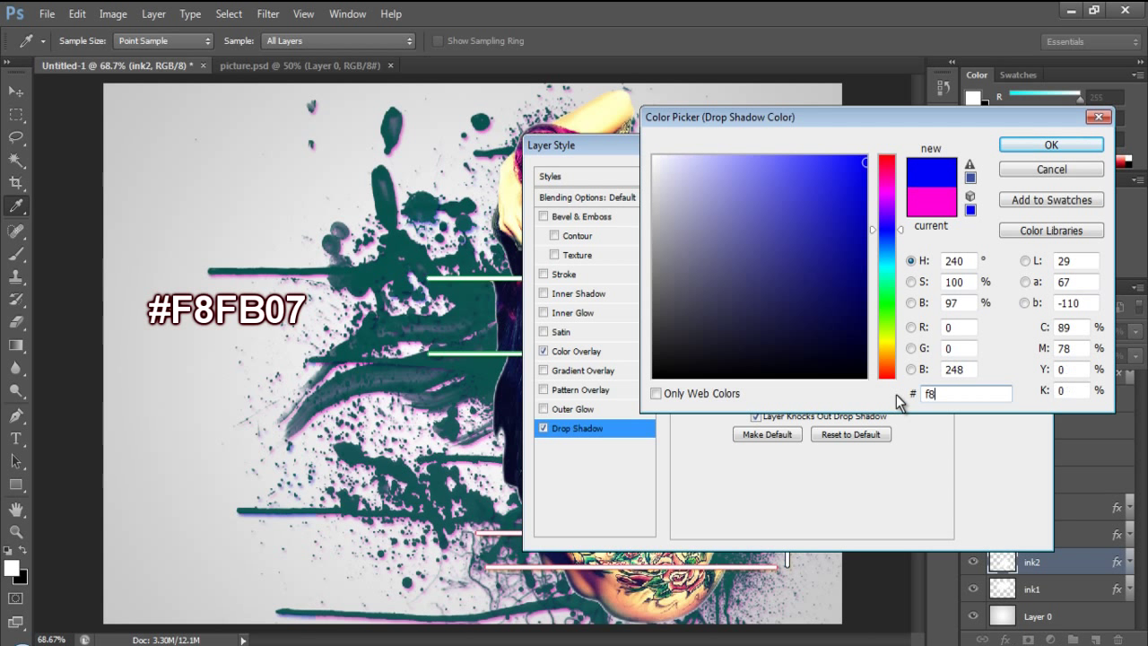
text(fb)
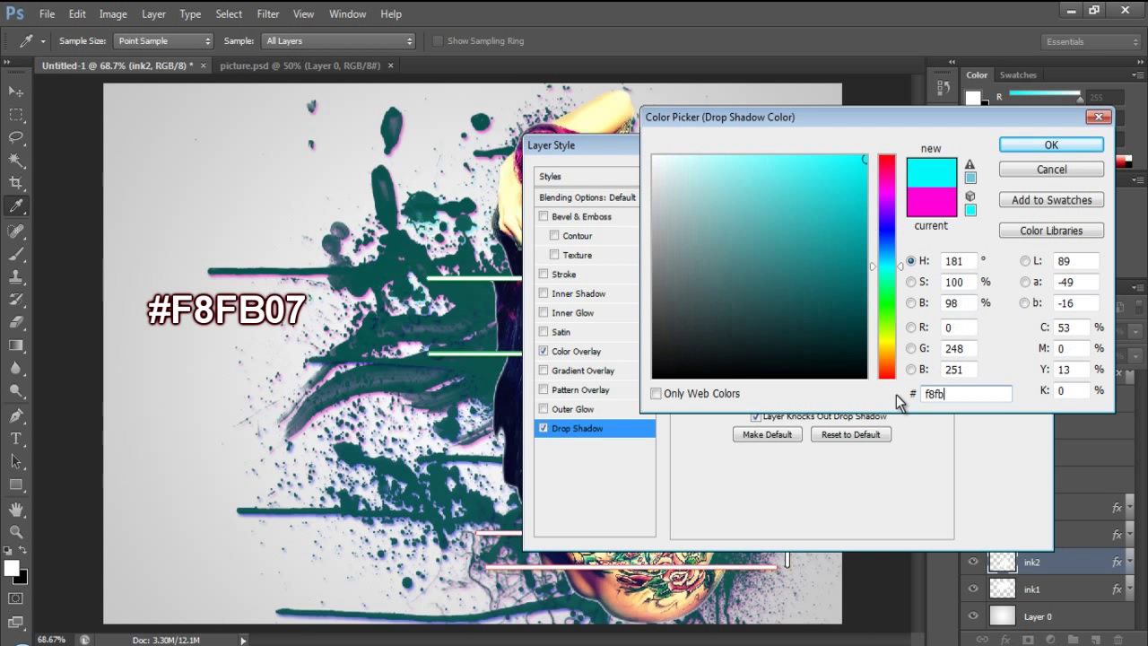
text(07)
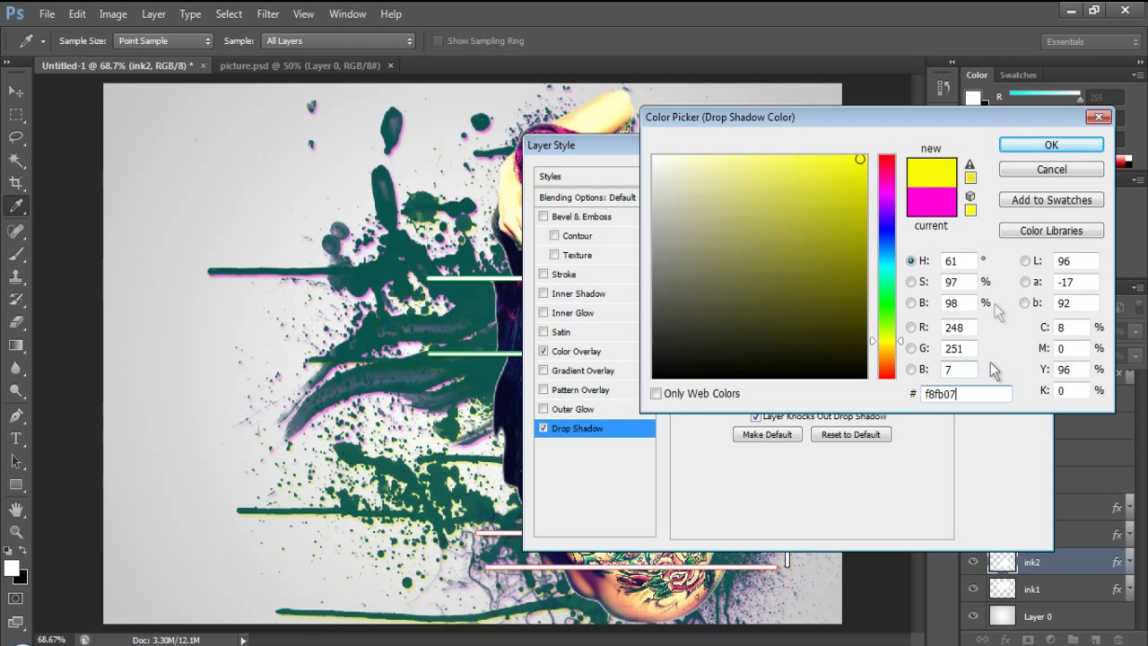
click(1043, 149)
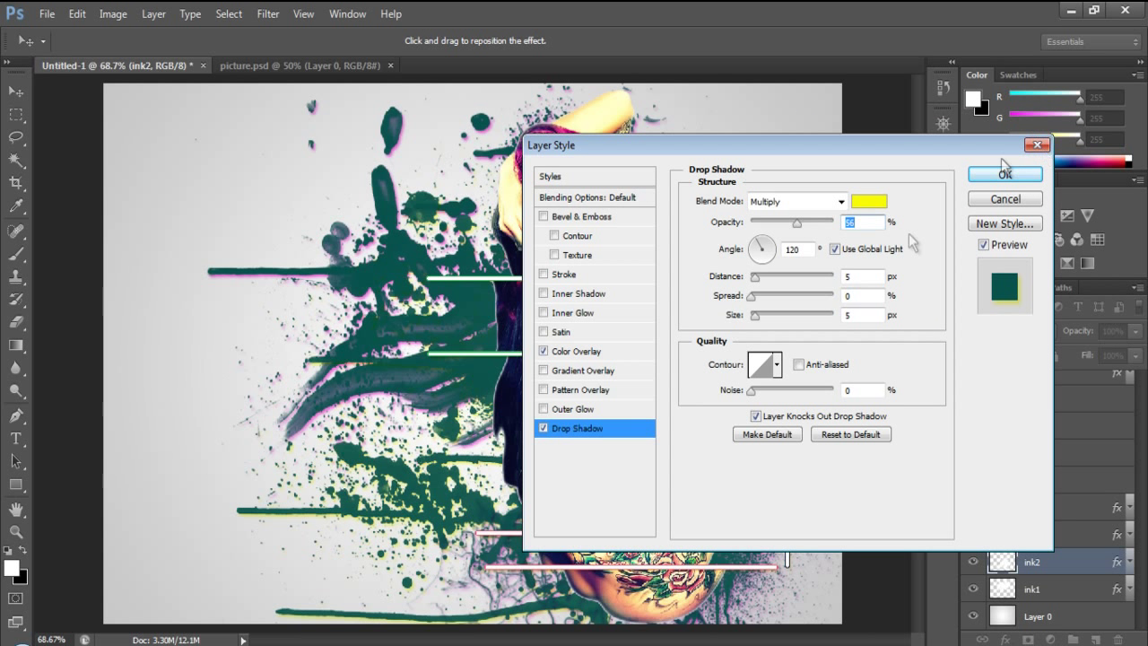
Set ink2's Color Overlay to dark navy #0b1632 and apply the style
click(591, 353)
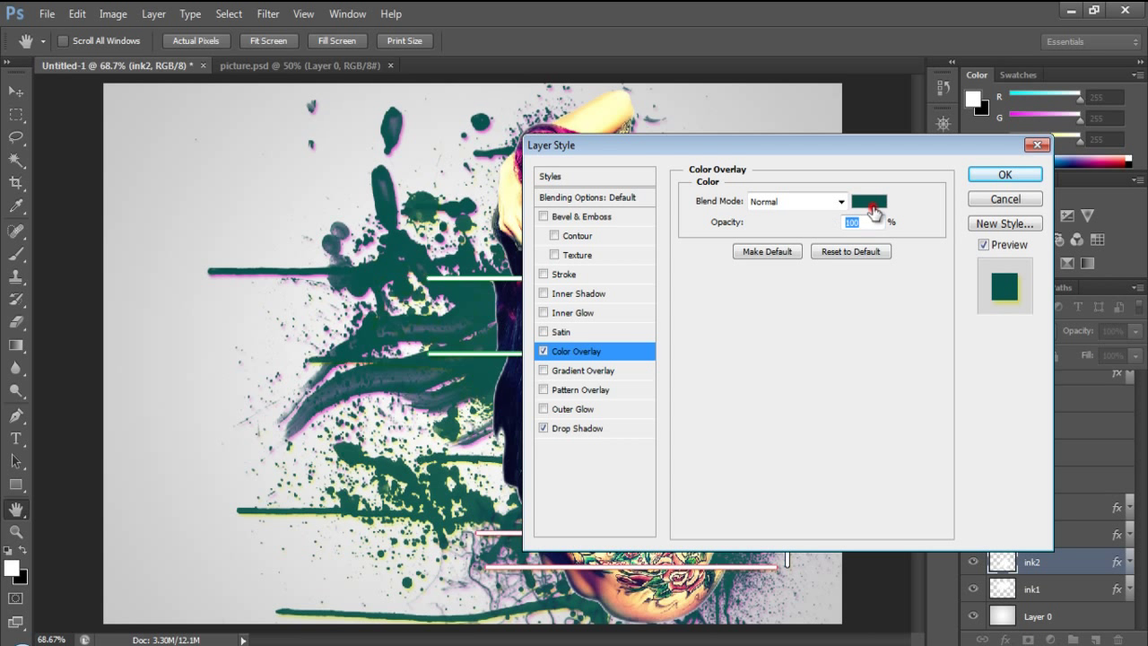
click(870, 204)
drag(971, 392, 907, 402)
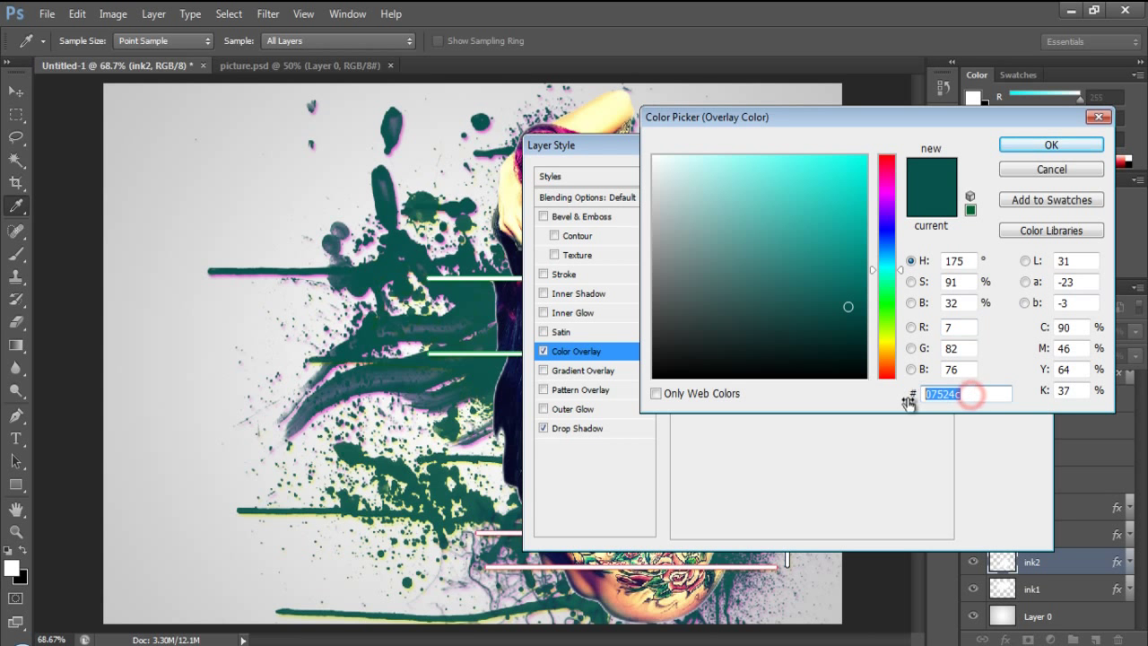
text(0)
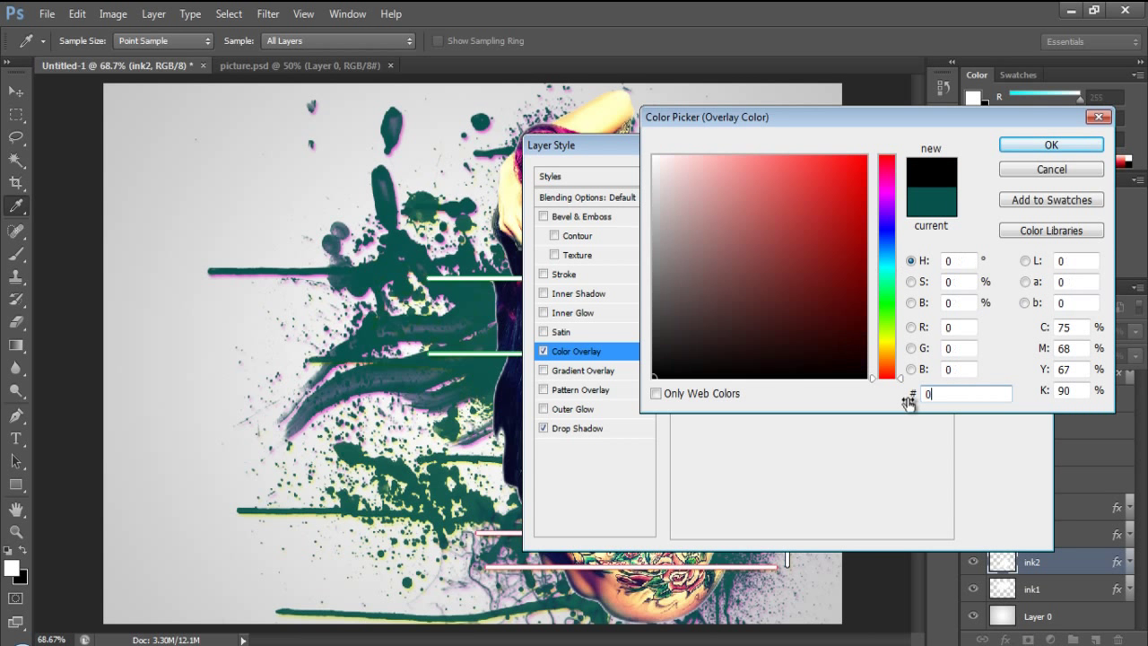
text(b16)
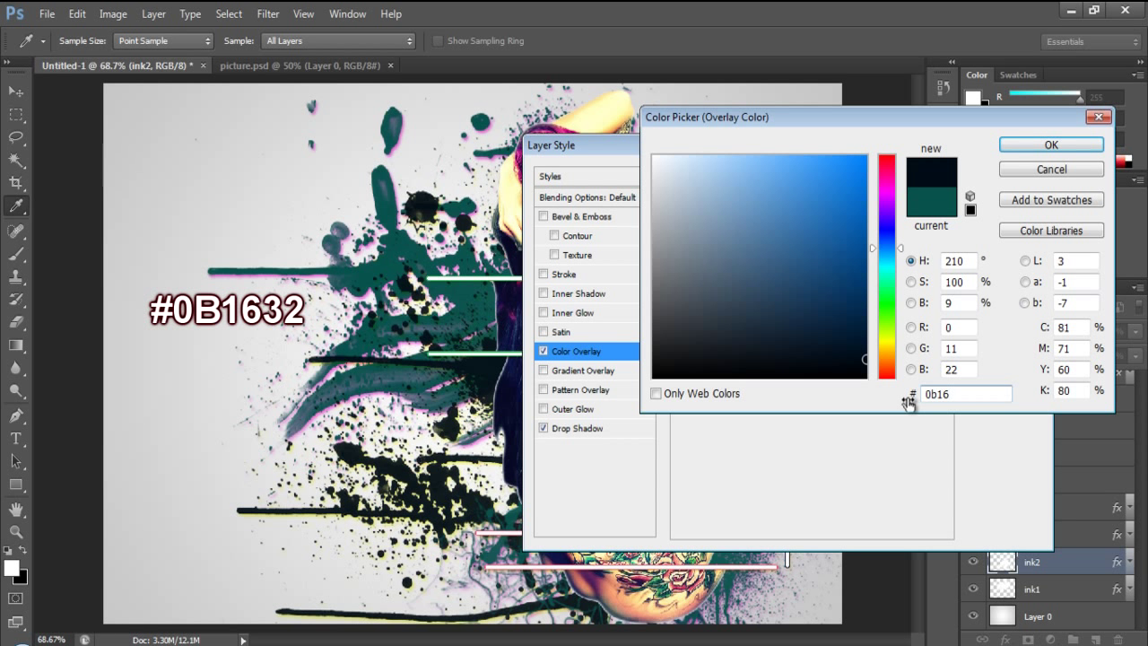
text(32)
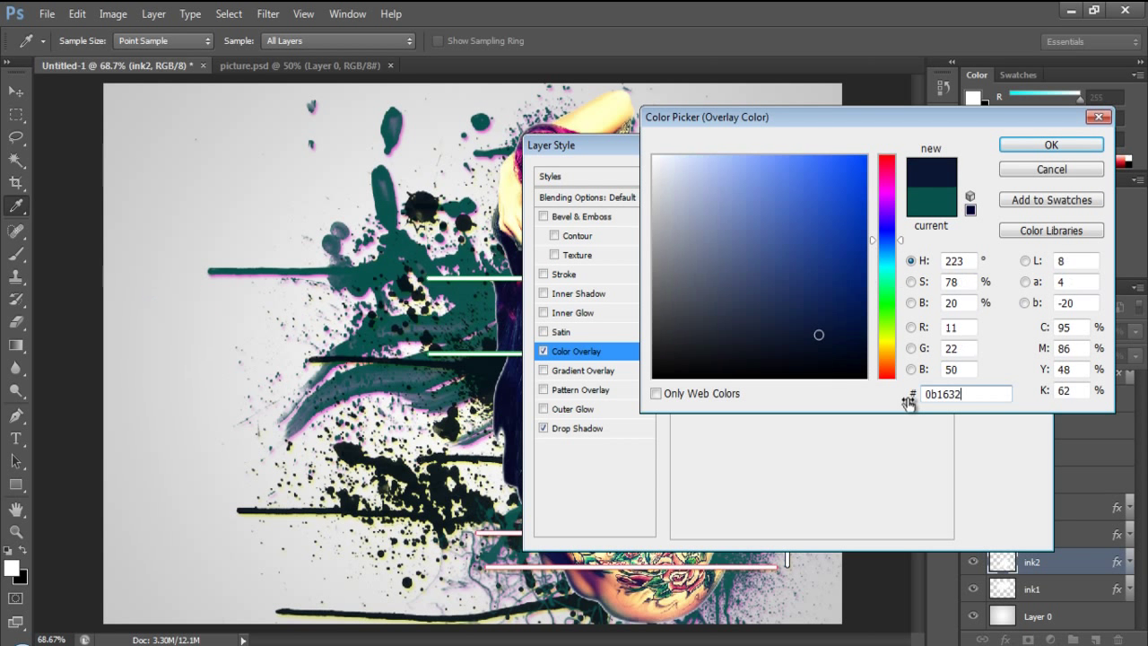
click(1046, 145)
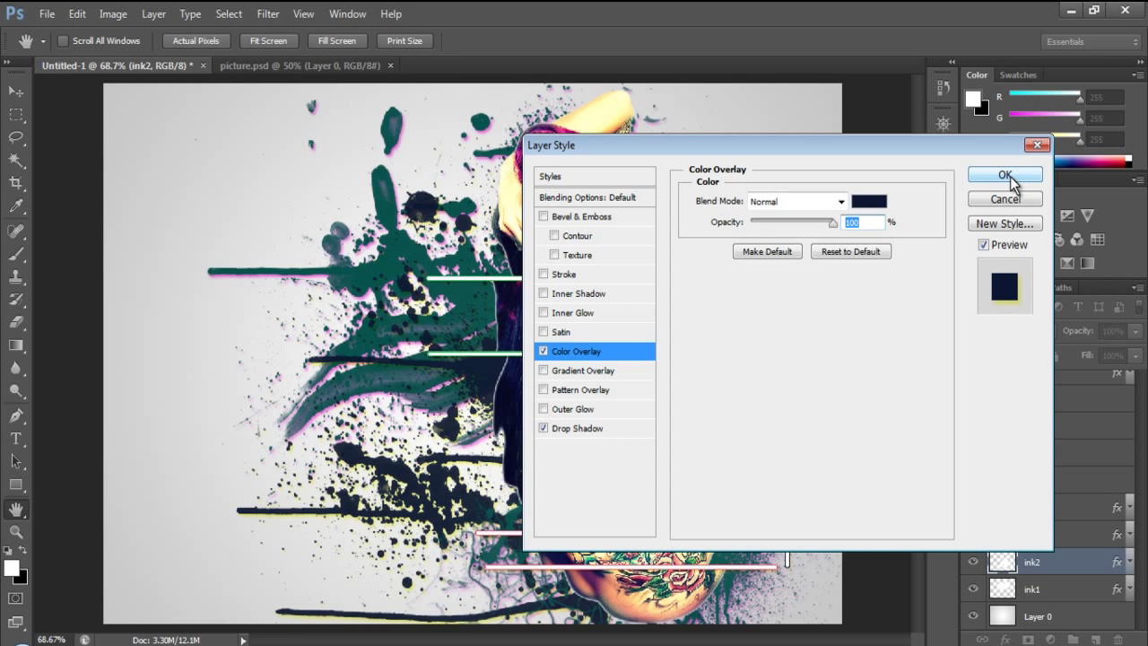
click(1008, 182)
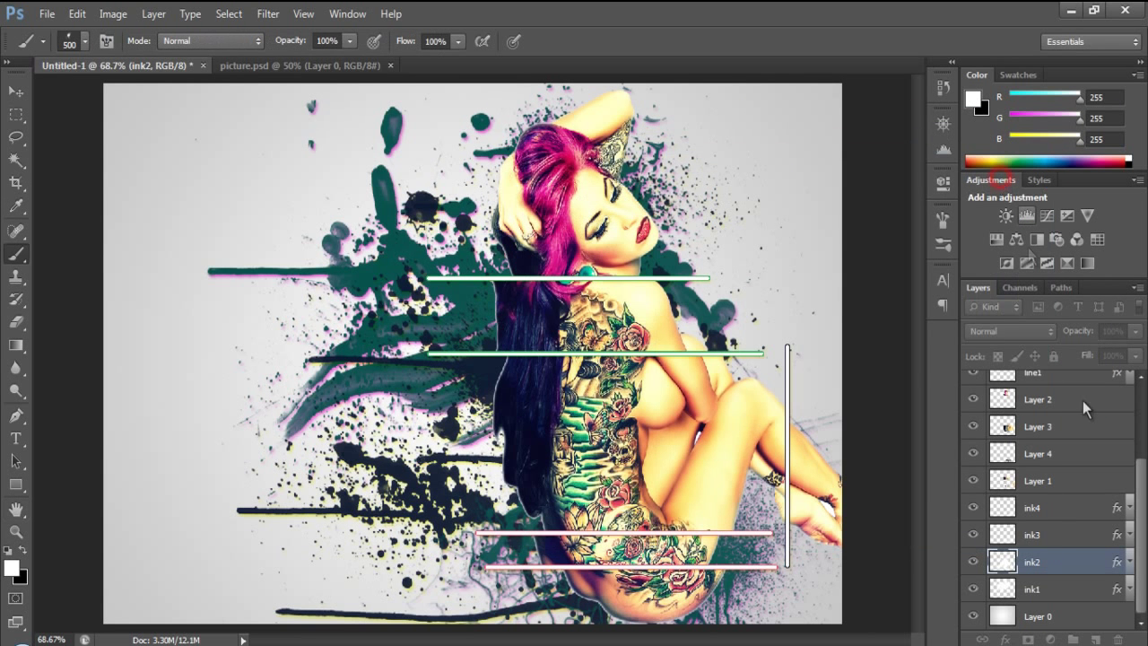
Select ink3, check its visibility, and open its Layer Style settings
click(1060, 537)
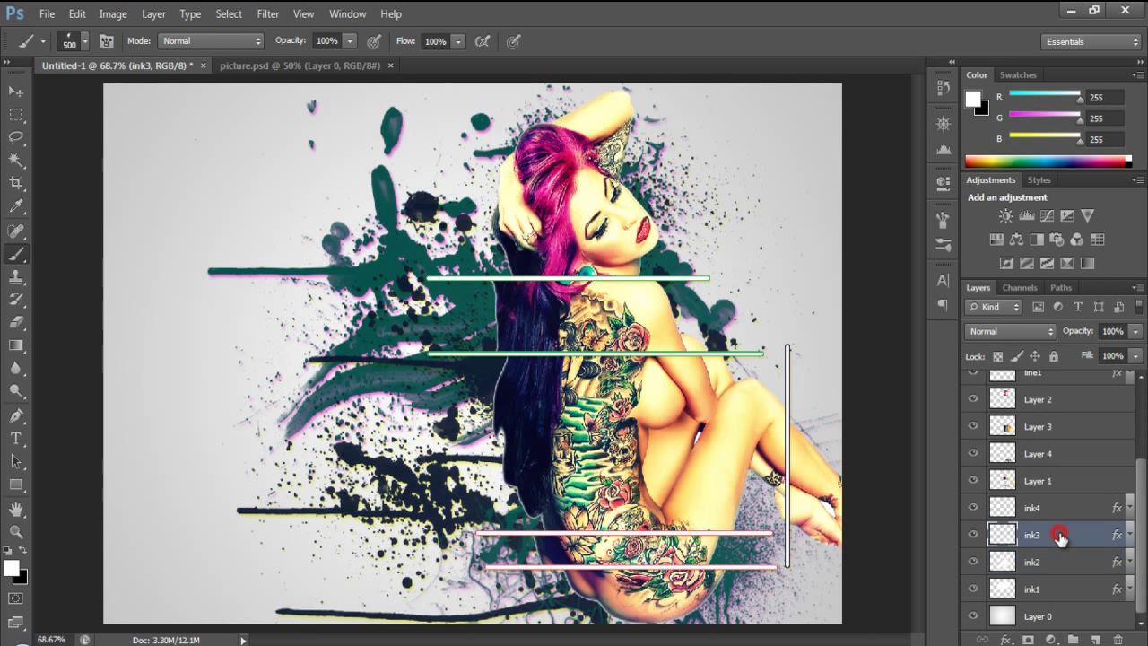
right_click(1059, 538)
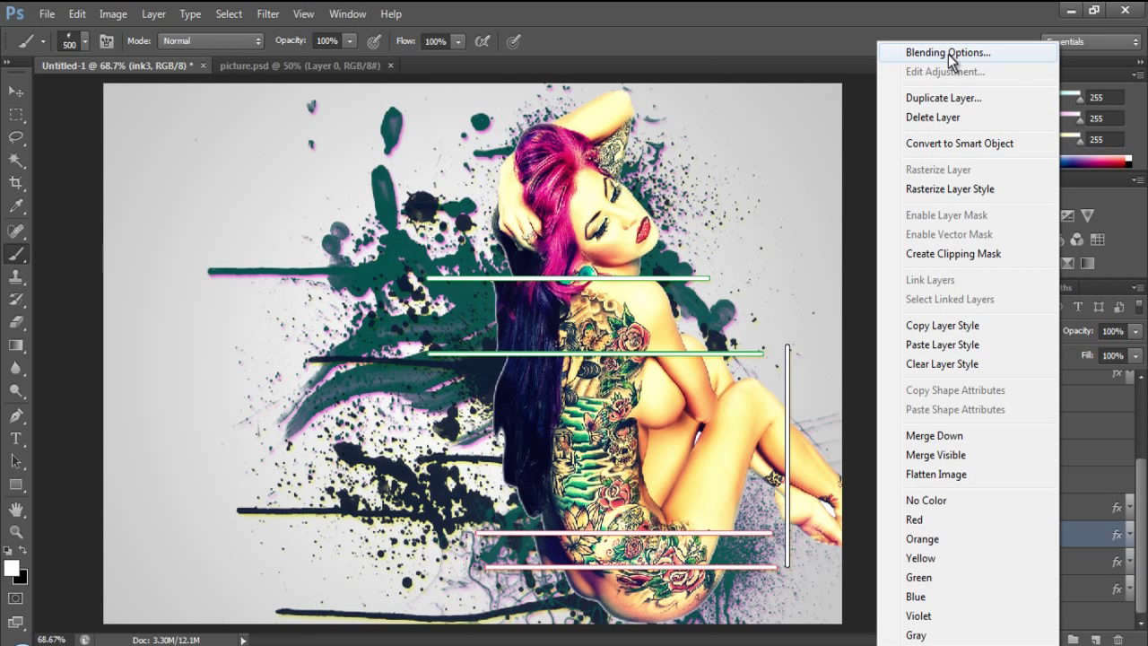
key(Escape)
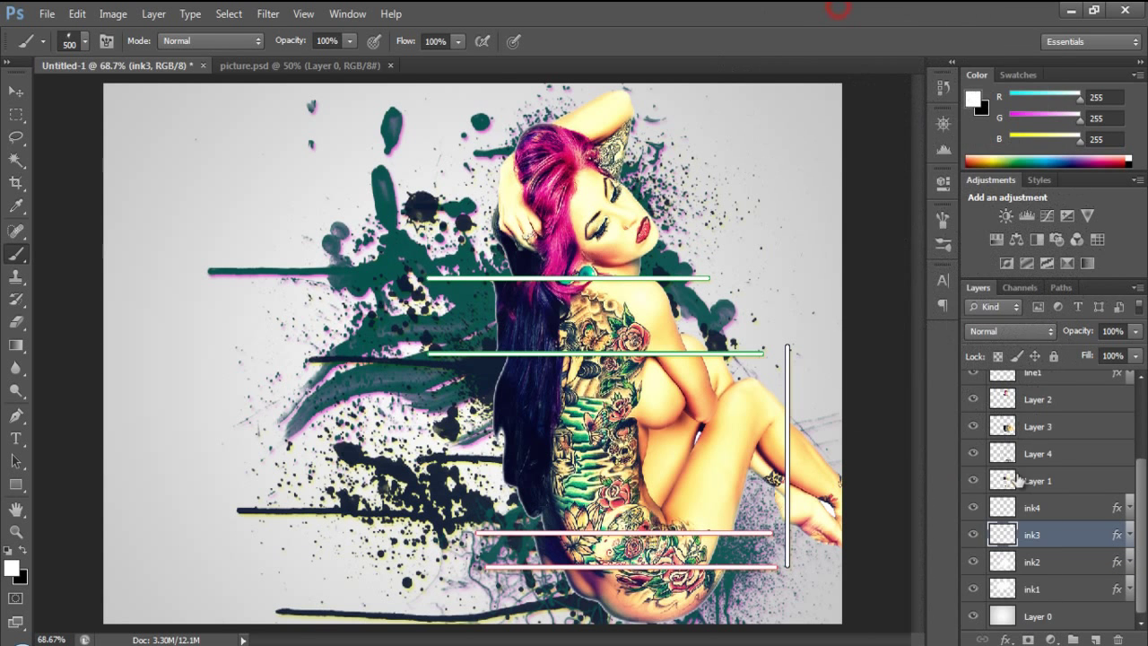
click(972, 533)
click(973, 535)
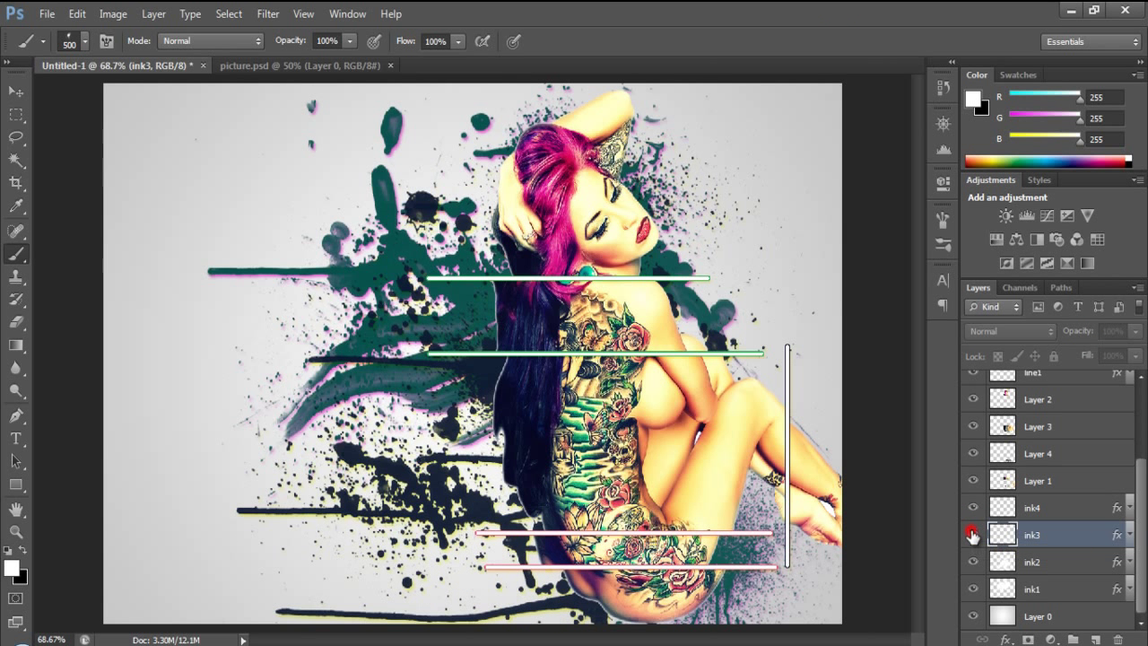
right_click(1055, 537)
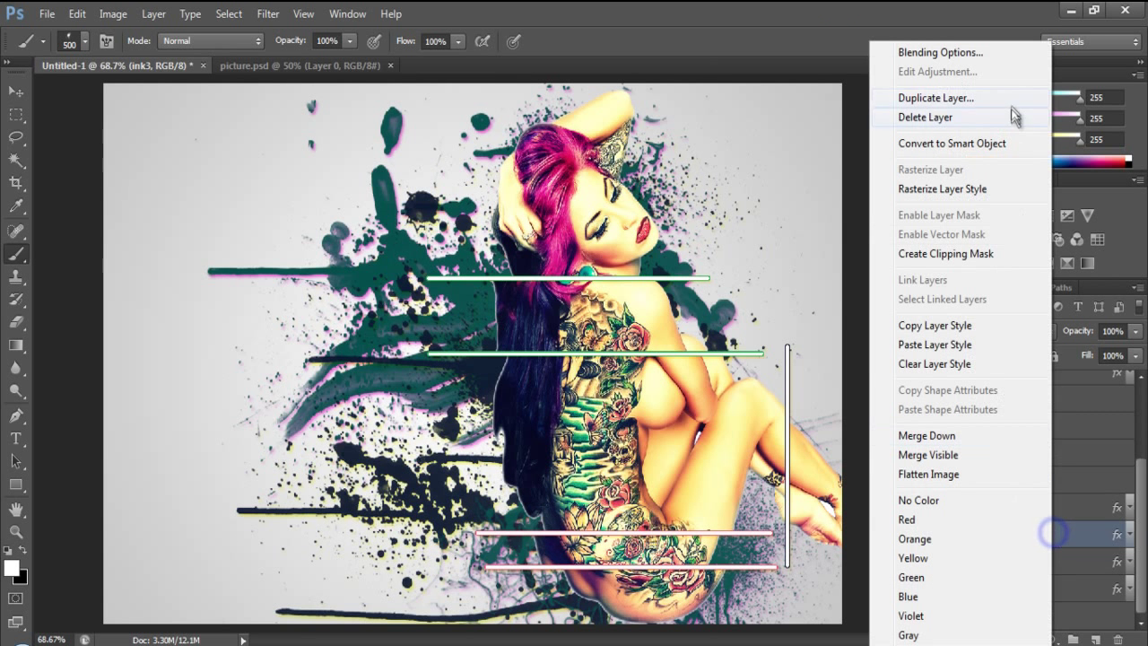
click(976, 52)
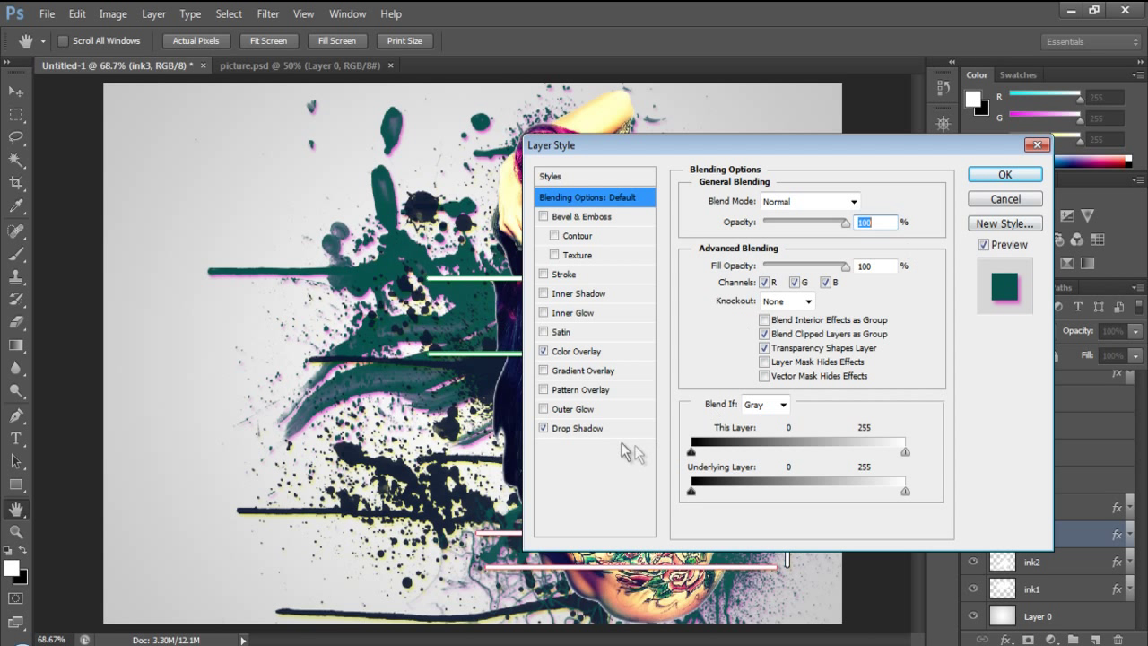
Set ink3's Drop Shadow colour to green #20f72a
click(596, 430)
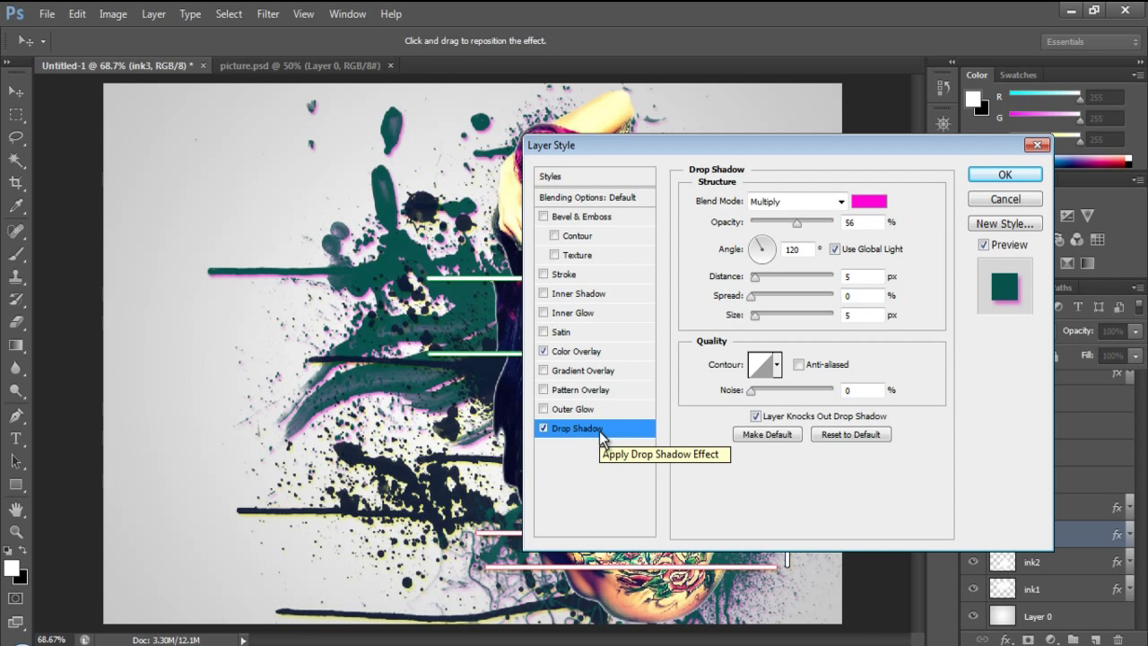
click(869, 201)
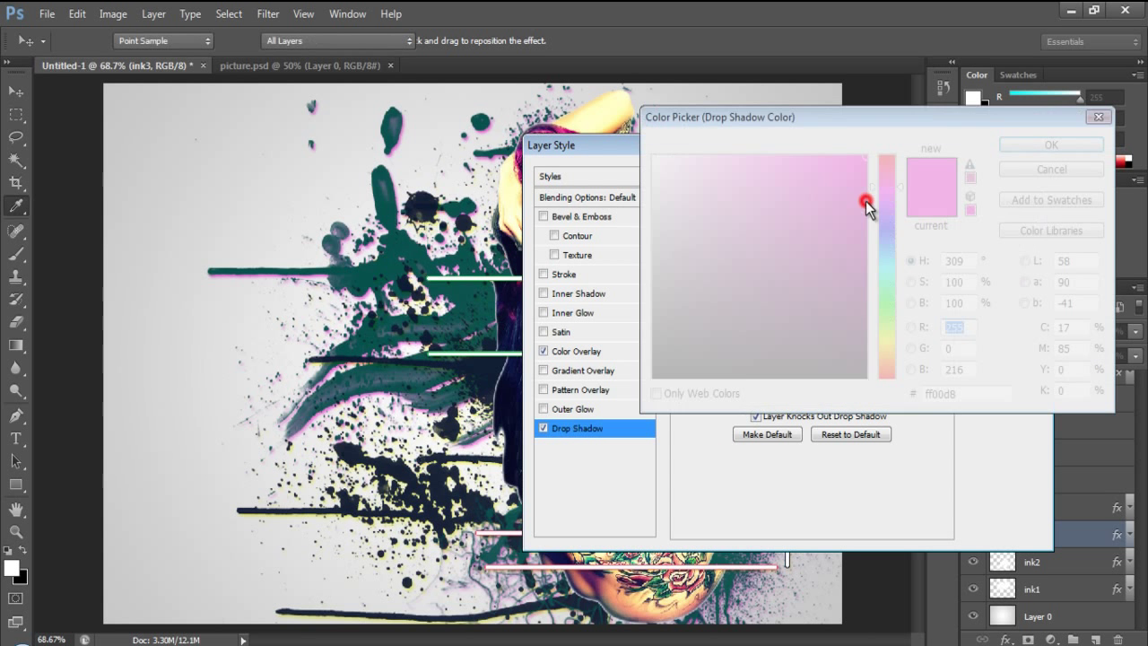
double_click(966, 392)
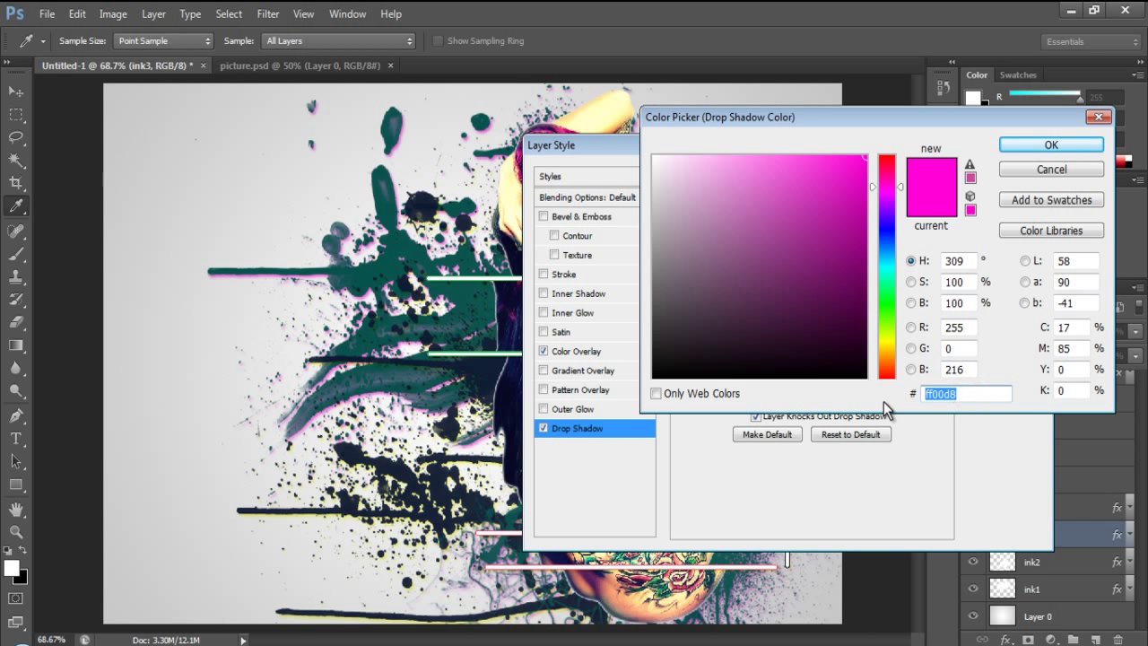
text(20)
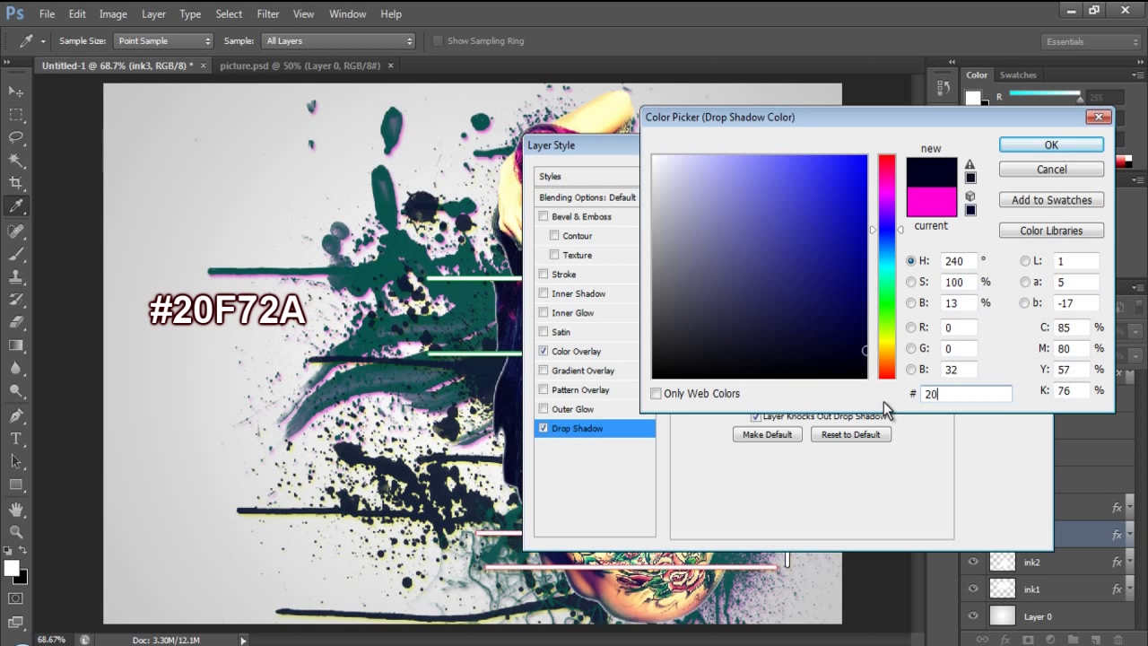
text(f)
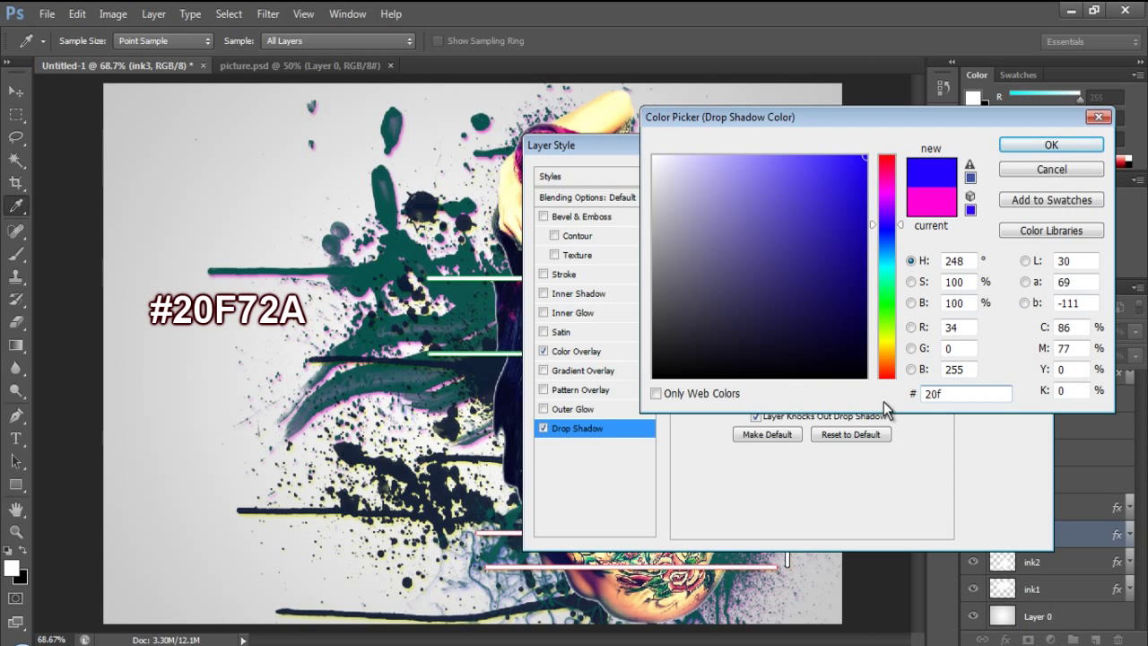
text(7)
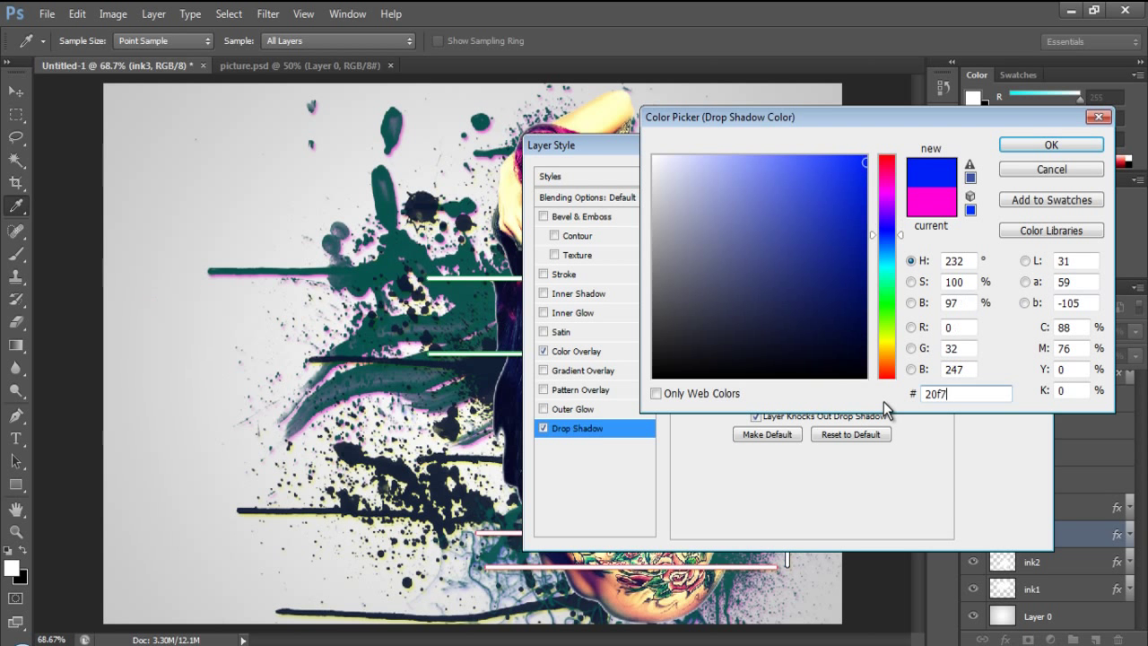
text(2a)
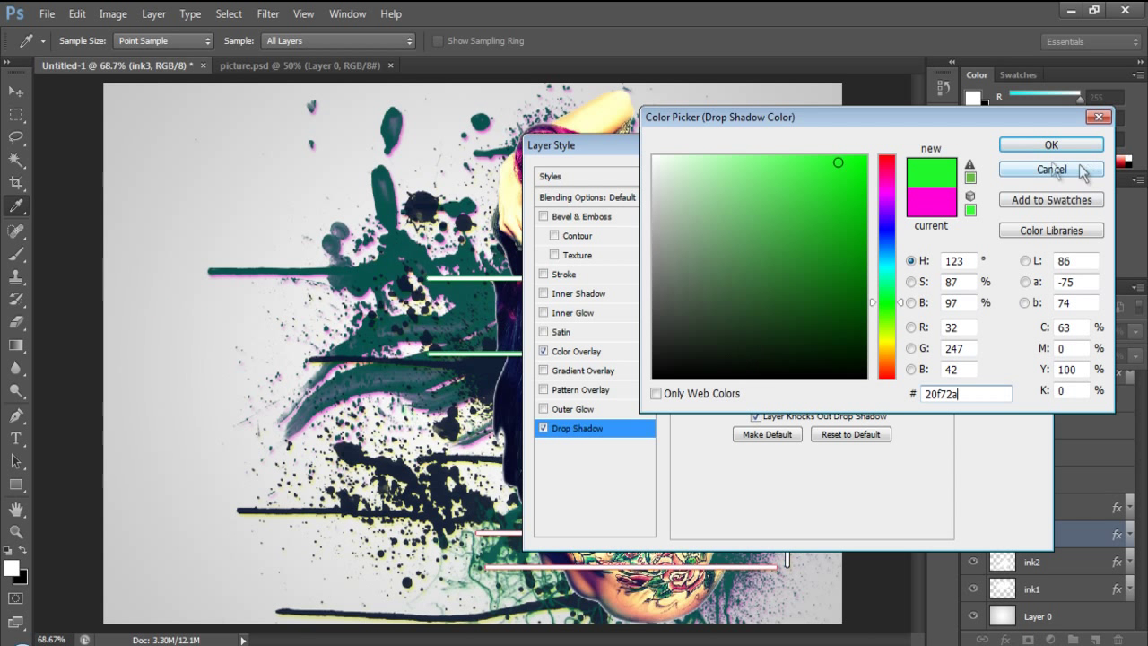
click(1046, 146)
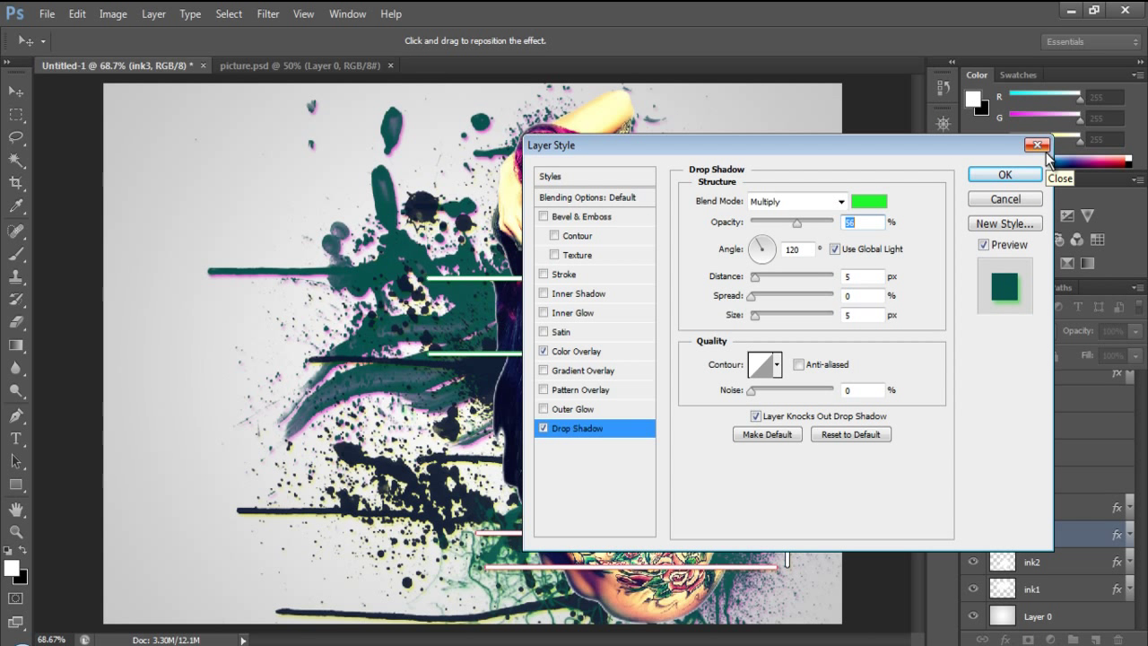
Set ink3's Color Overlay to dark red #8e1628 and apply the style
click(617, 351)
click(869, 200)
click(974, 392)
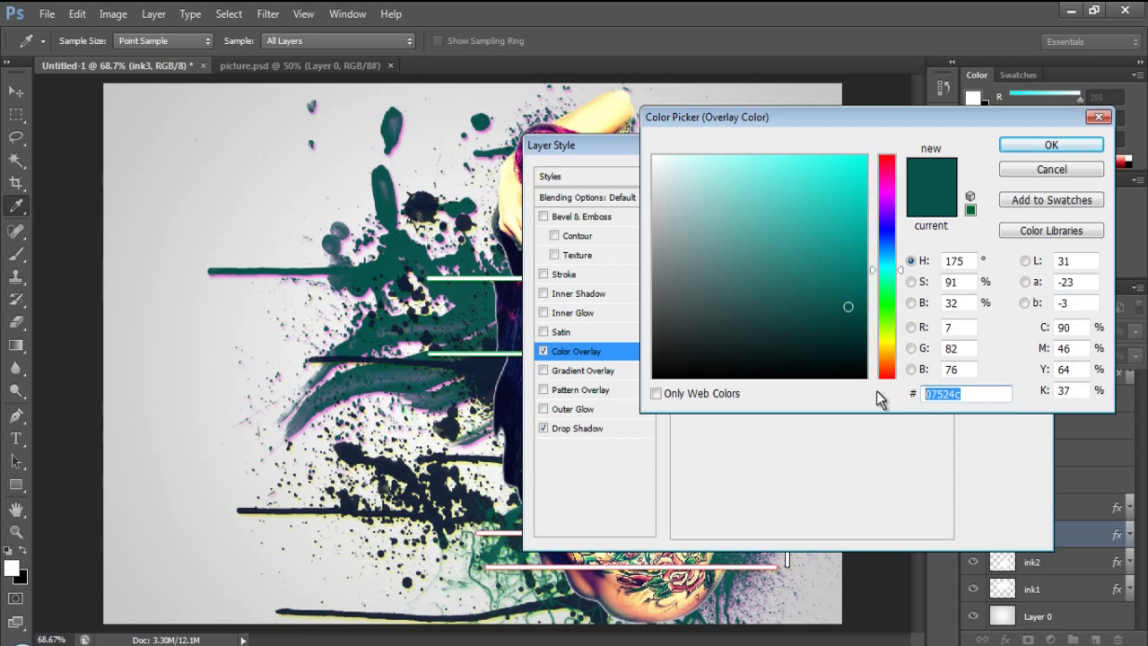
text(8e)
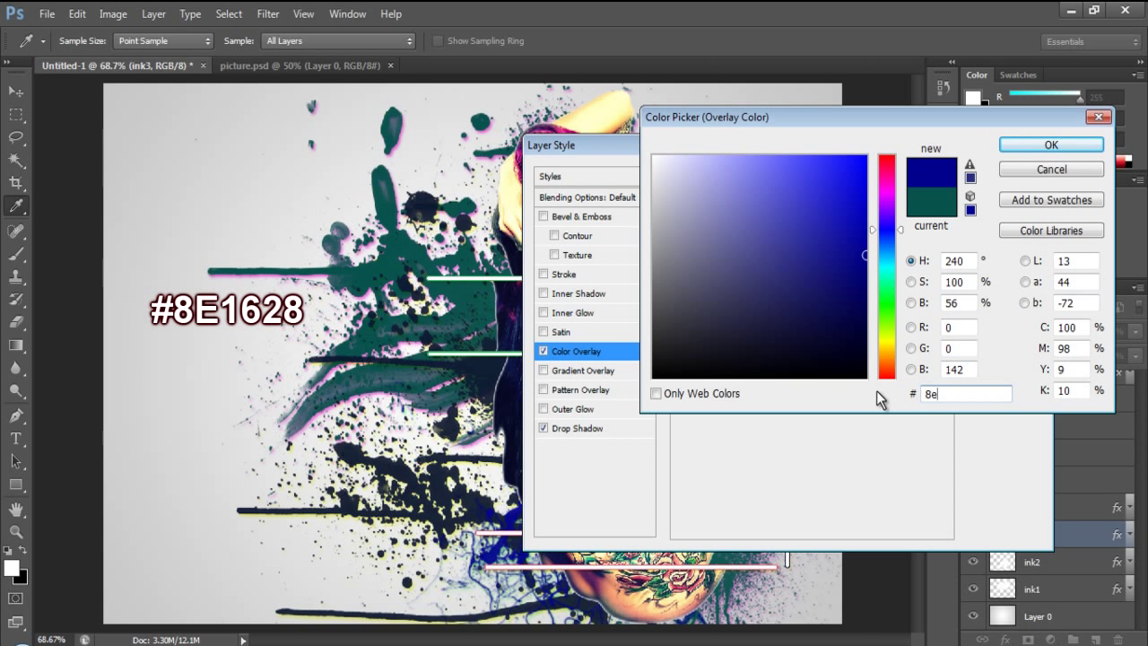
text(16)
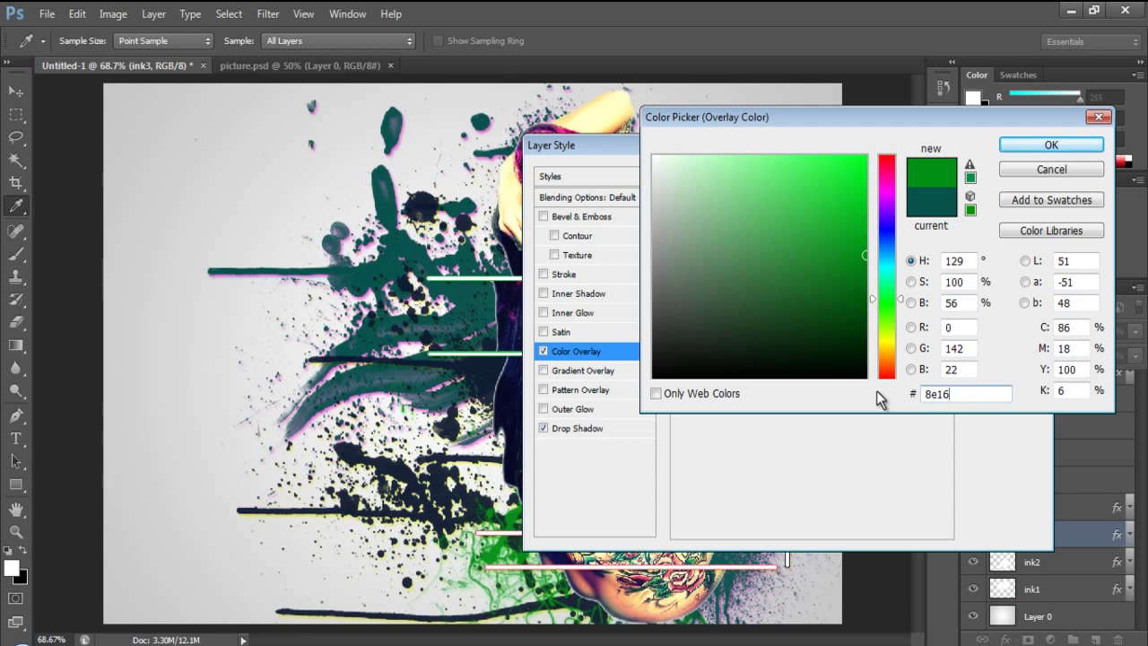
text(28)
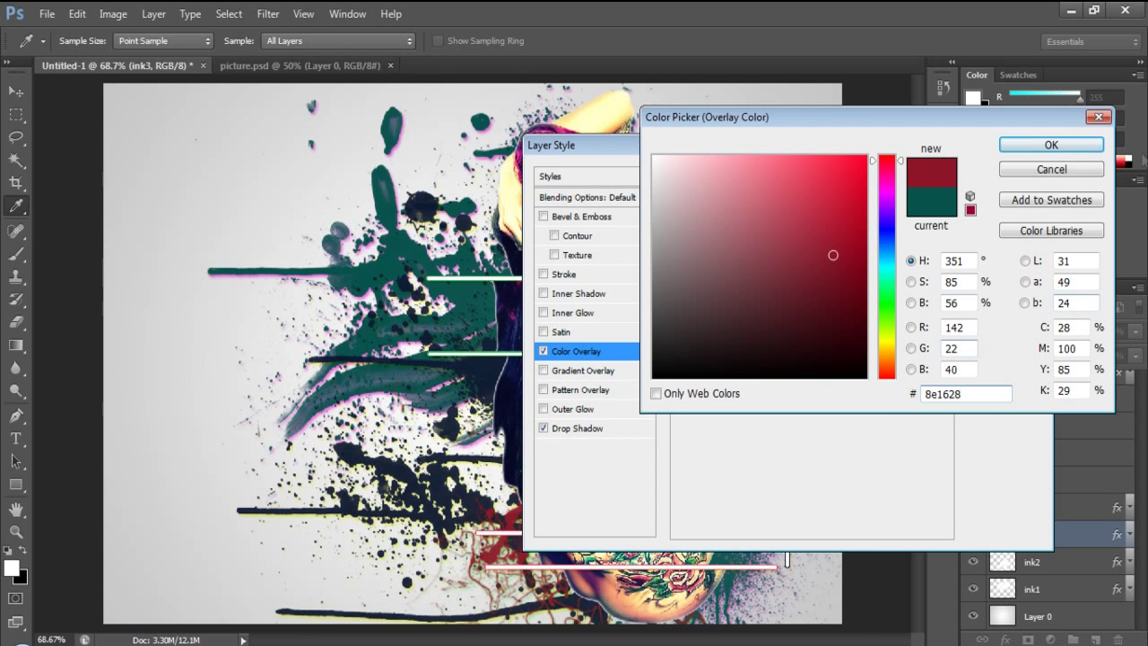
click(1051, 146)
click(1019, 178)
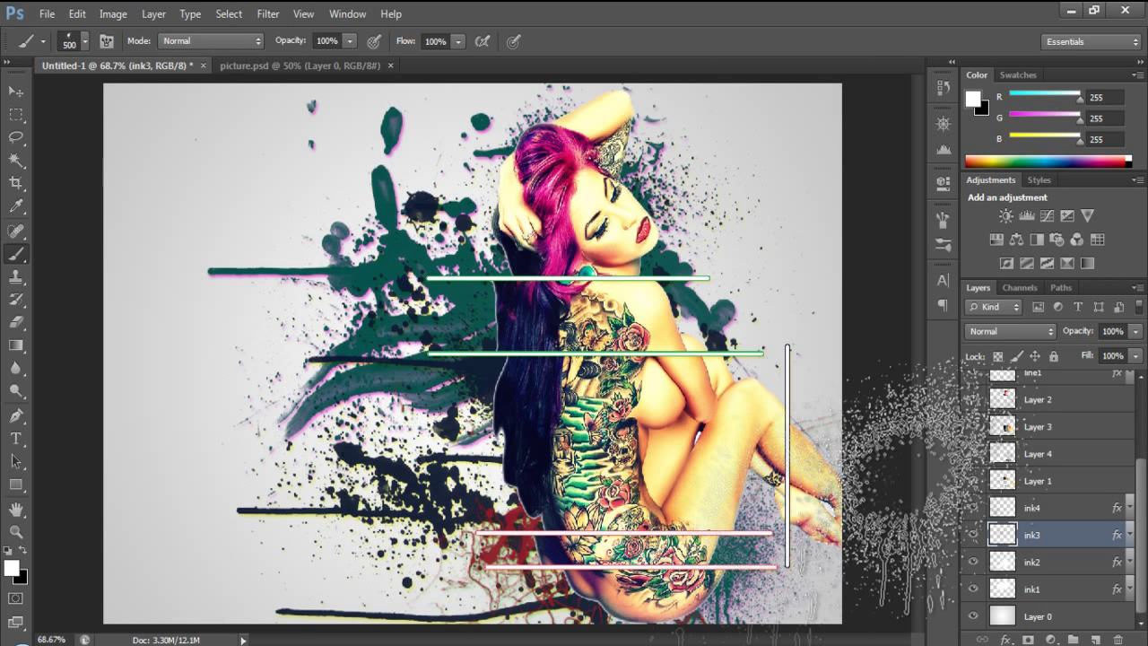
In ink4's Blending Options, change the Drop Shadow colour to orange-yellow #ffbe0d
click(1030, 510)
right_click(1033, 509)
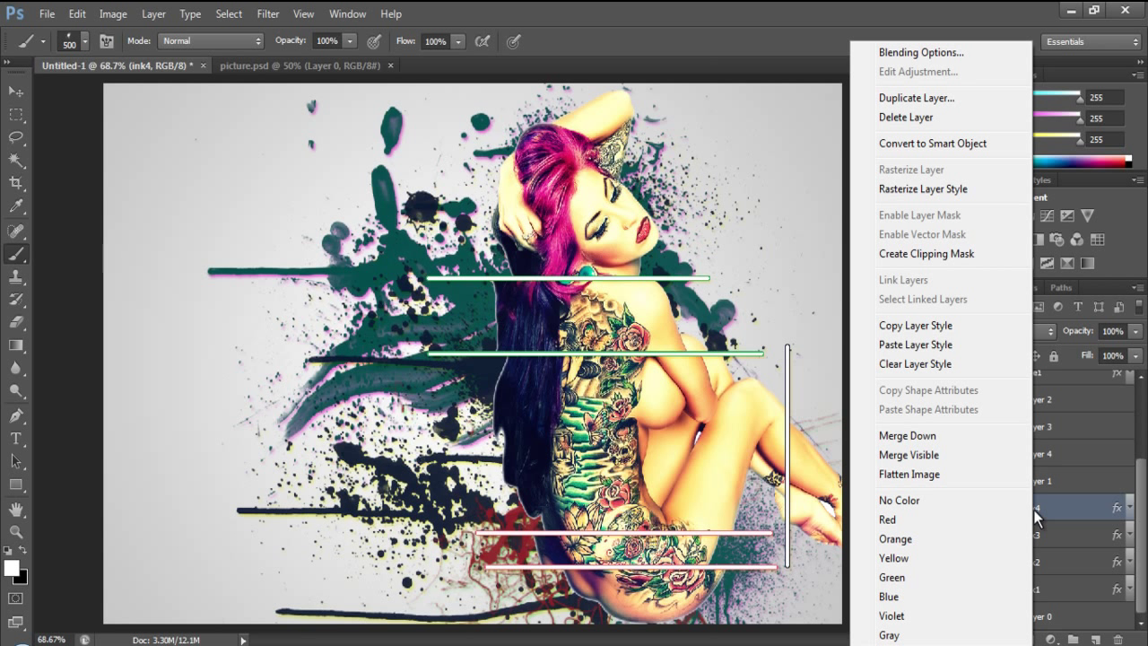
click(932, 54)
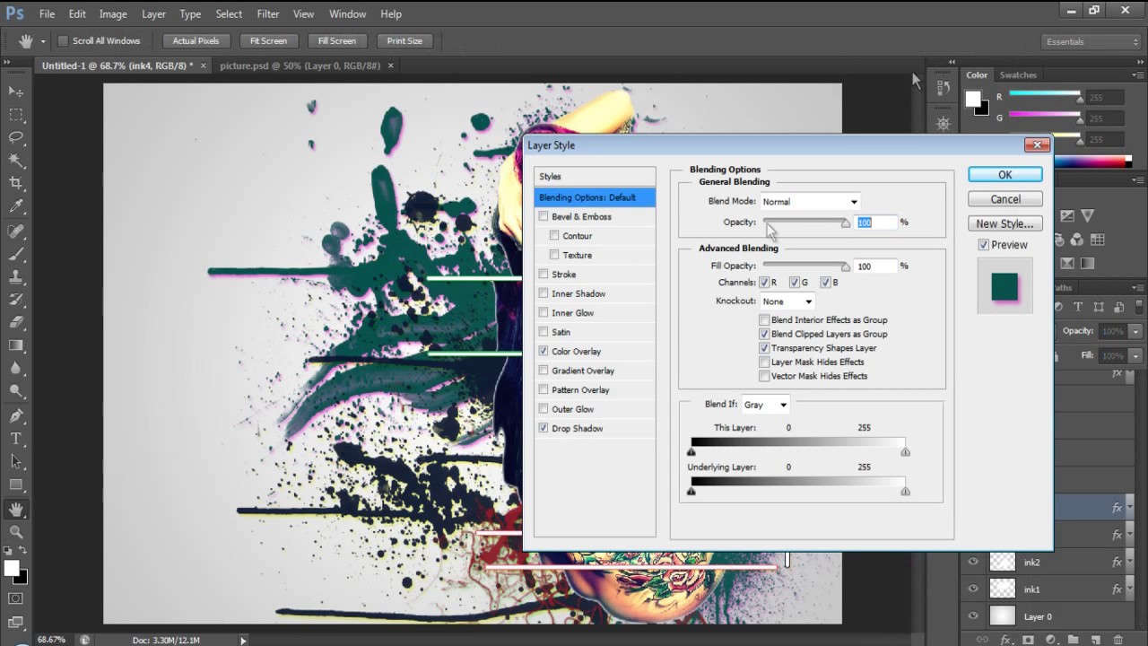
click(616, 429)
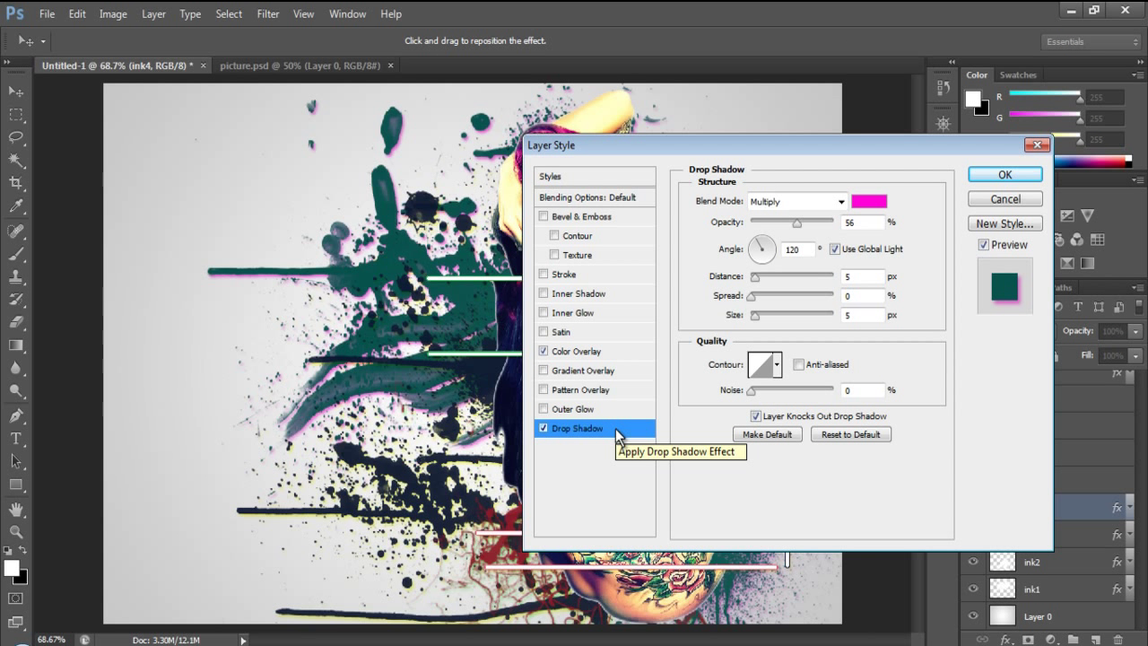
click(868, 200)
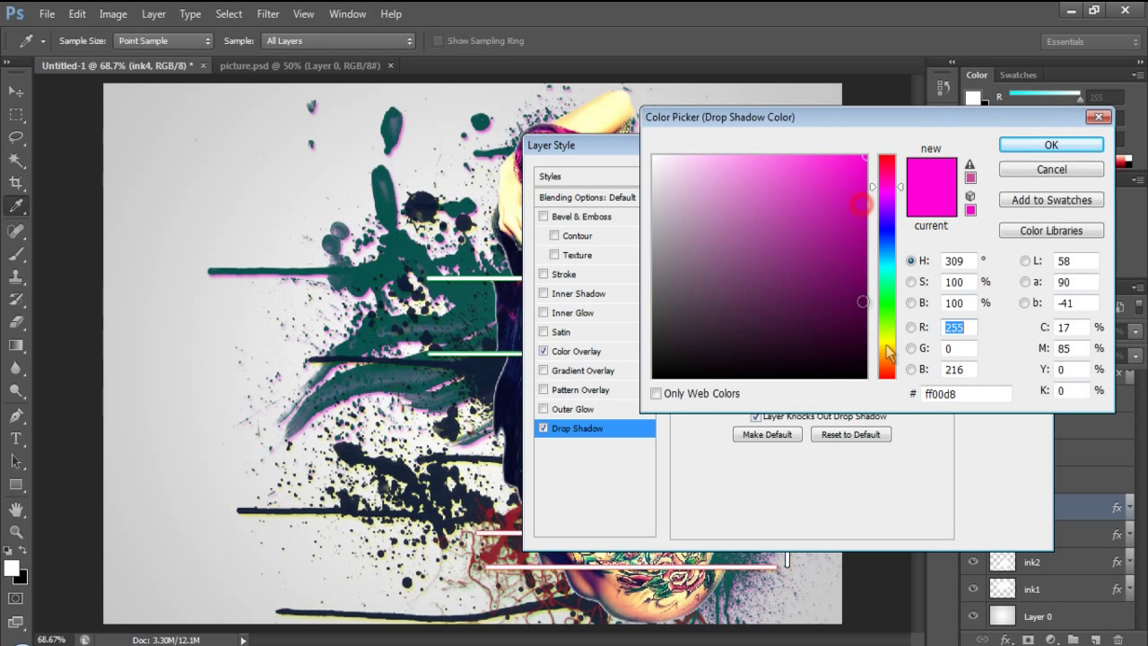
click(936, 393)
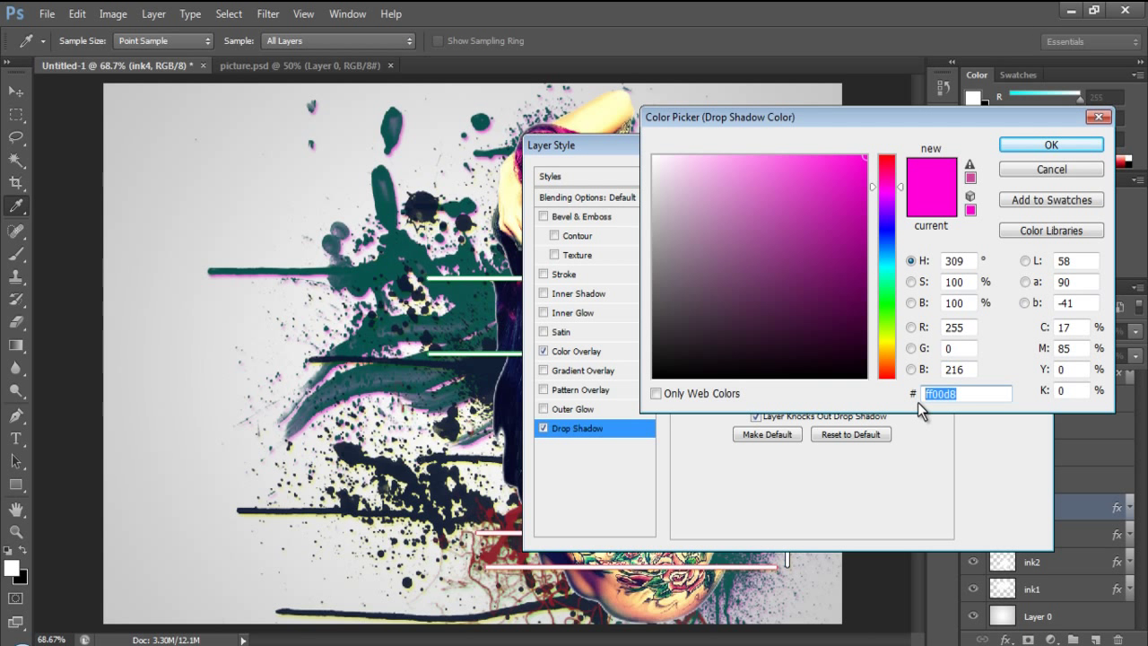
text(ff)
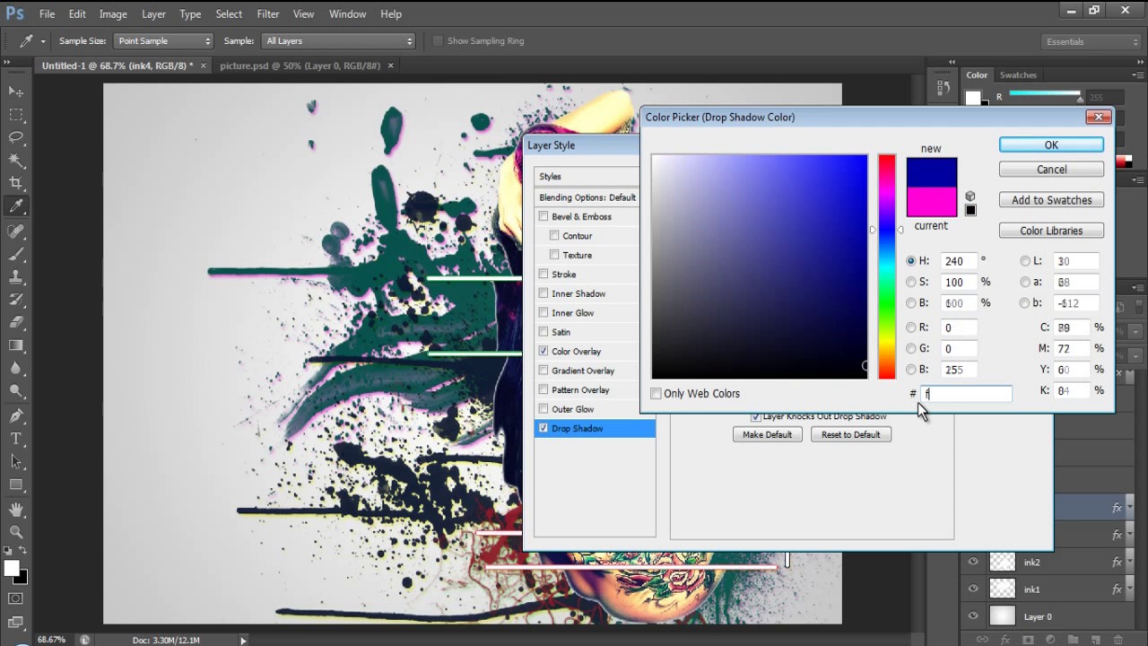
text(b)
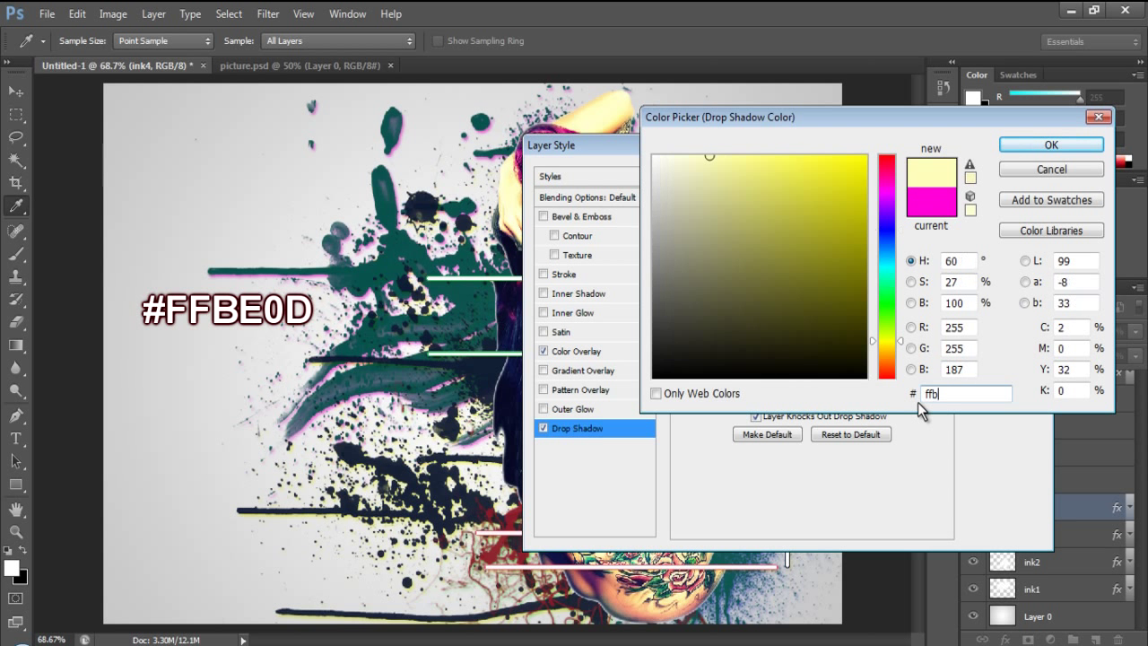
text(e0d)
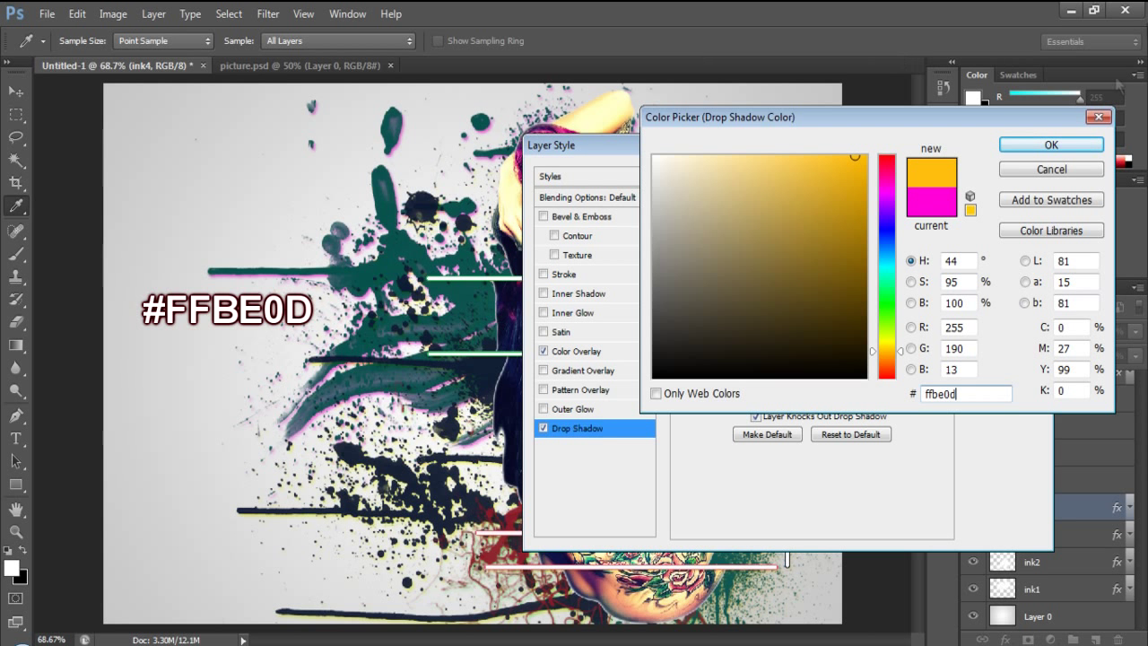
click(1027, 147)
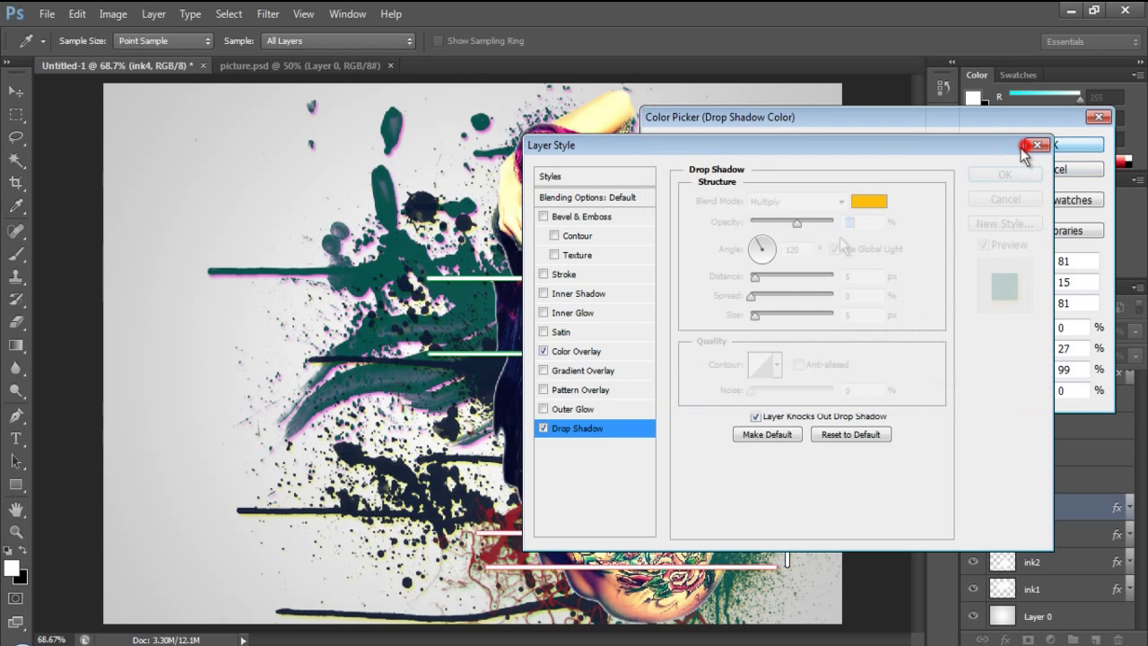
click(599, 350)
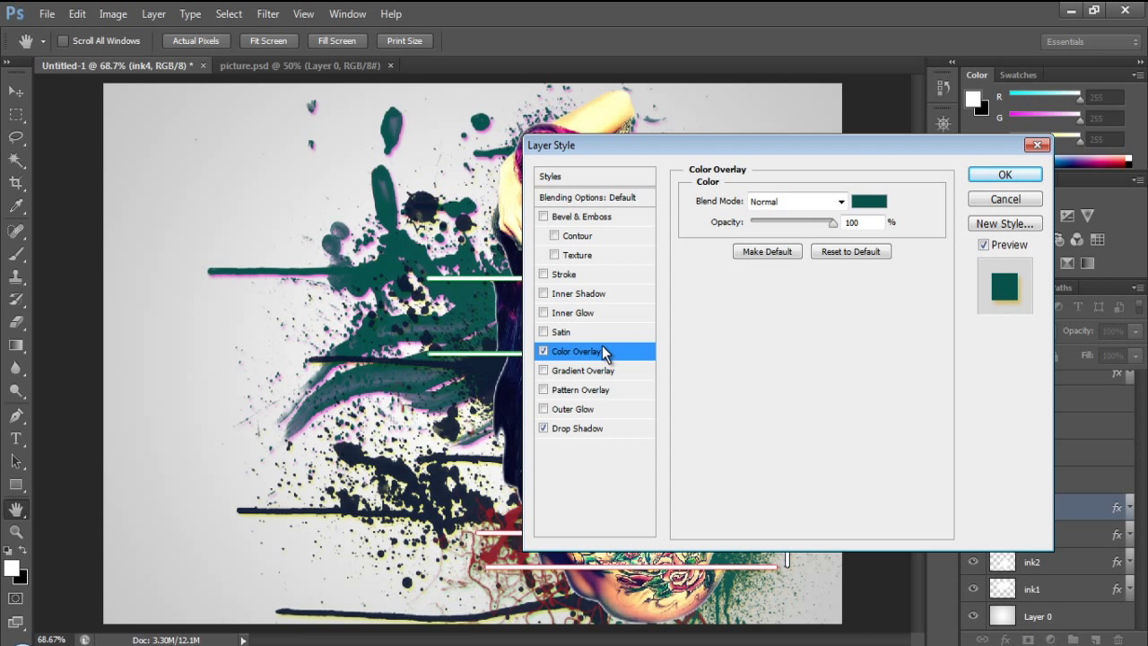
Set ink4's Color Overlay to magenta #eb14cf and apply the layer style
click(867, 201)
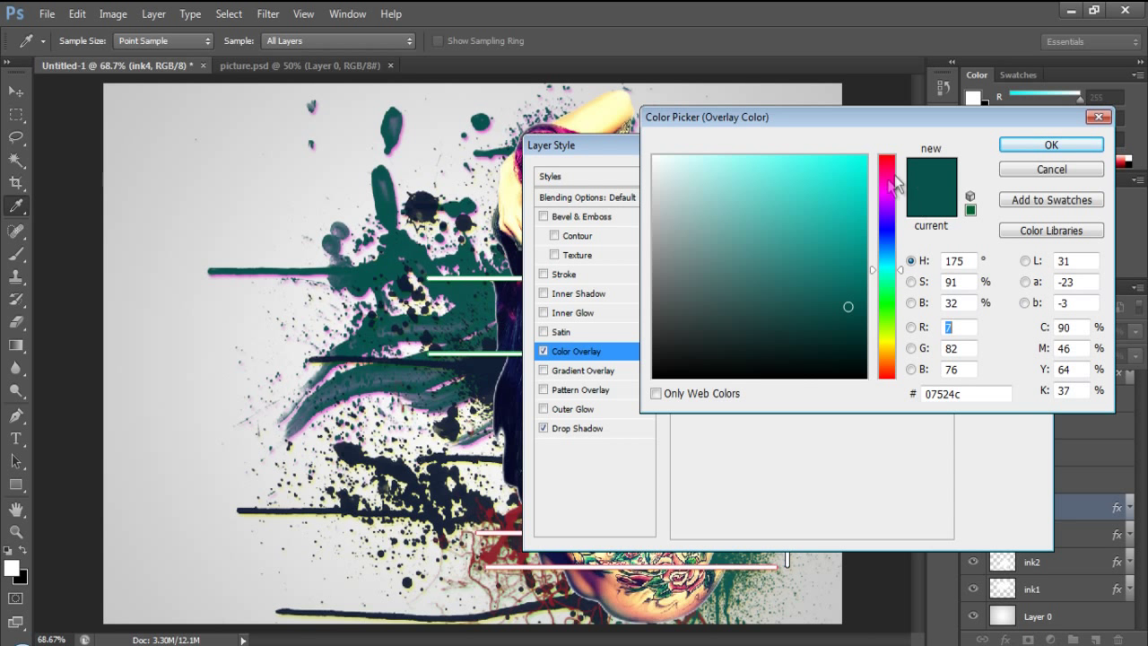
click(893, 186)
click(848, 173)
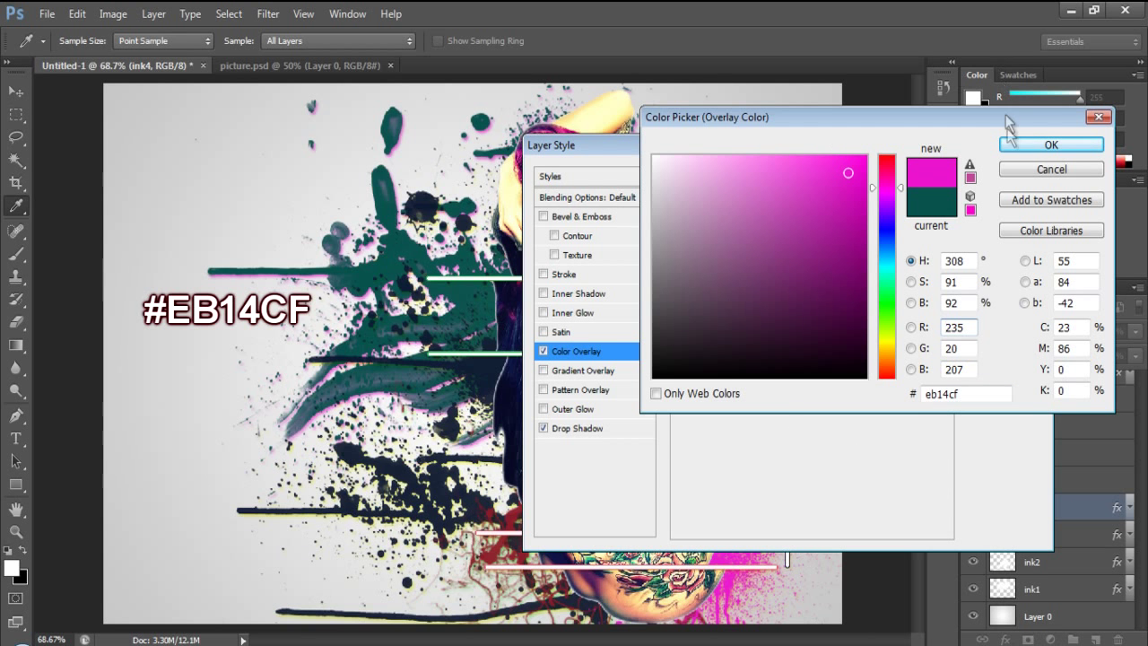
click(1023, 148)
click(999, 176)
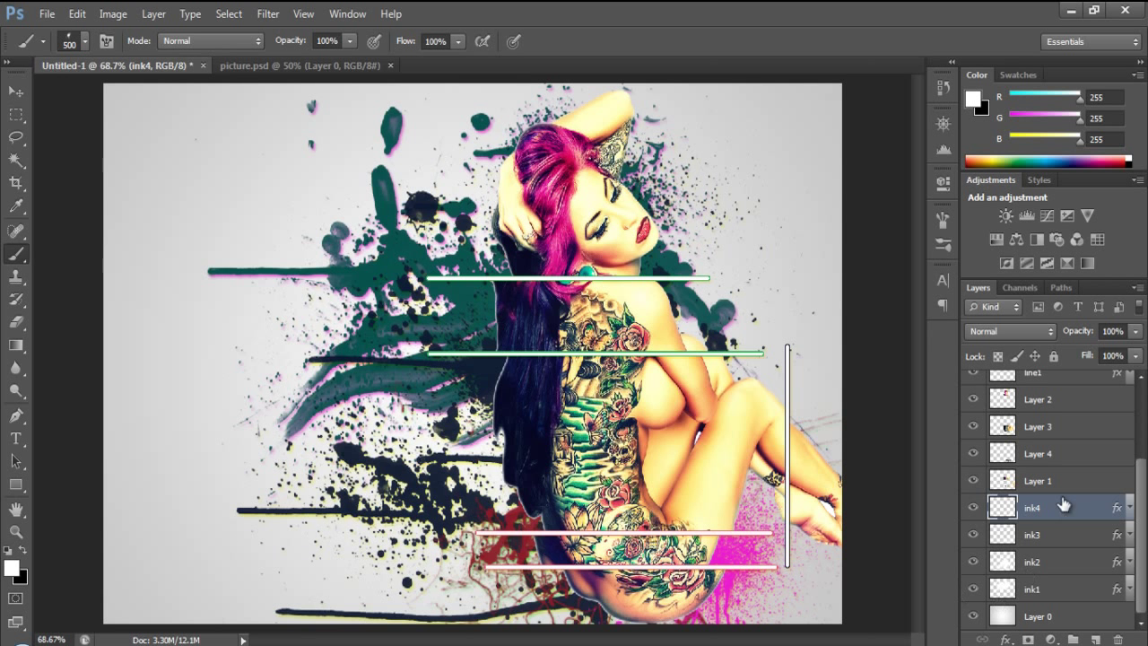
click(1062, 543)
Toggle ink3 and ink2 visibility off and on to check their splatters
click(974, 536)
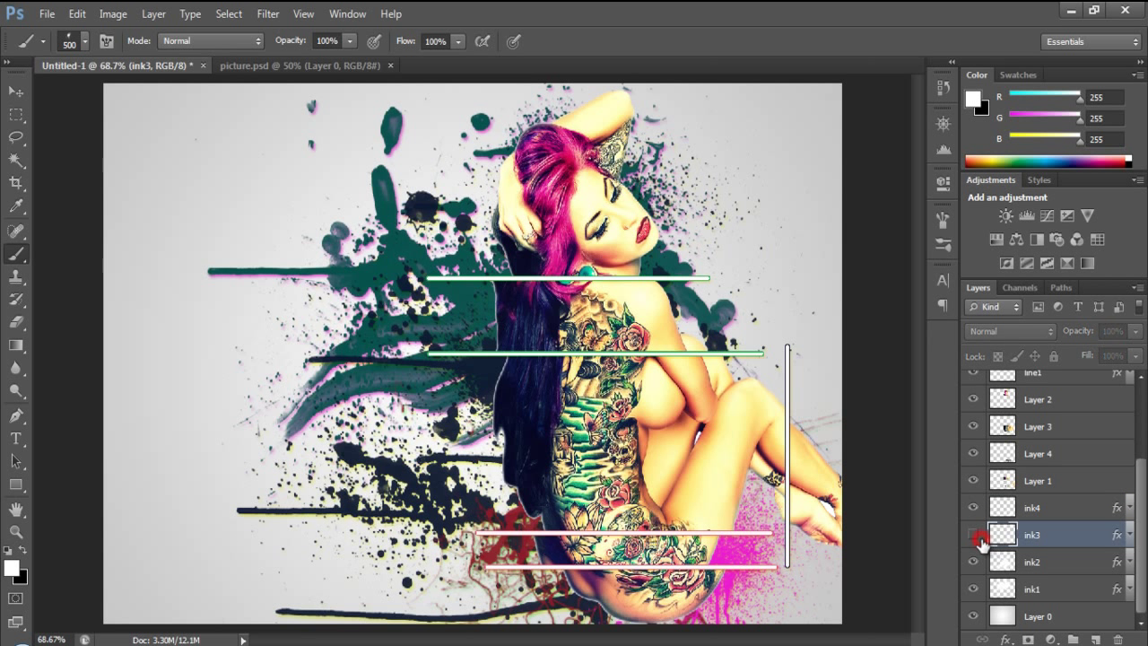
click(974, 536)
click(1063, 563)
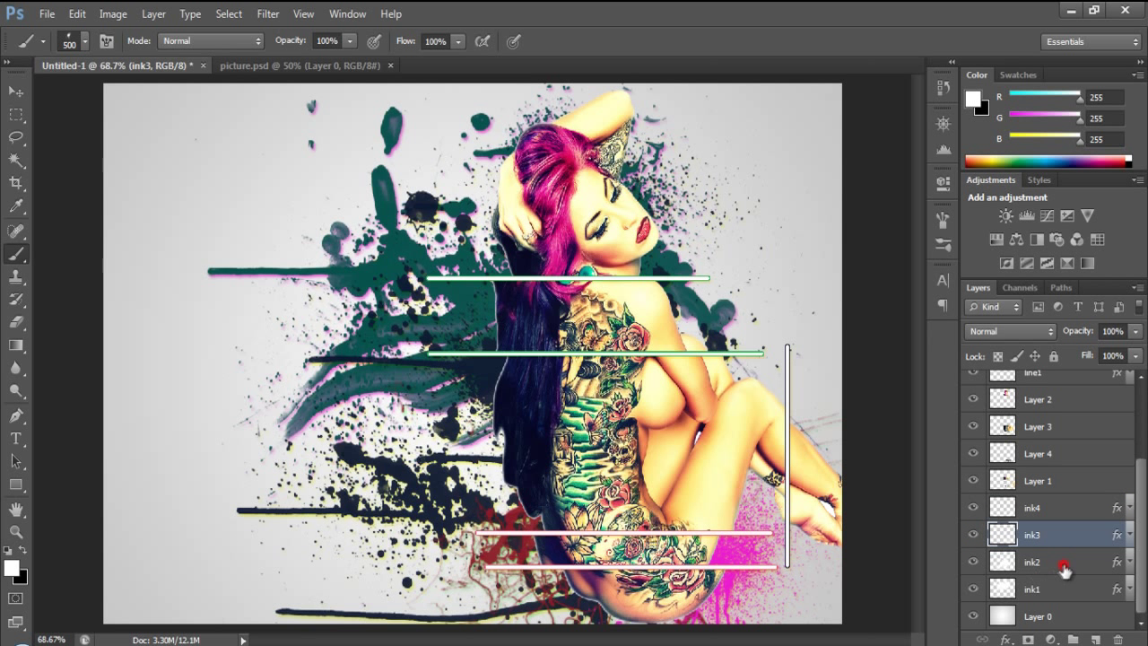
click(974, 562)
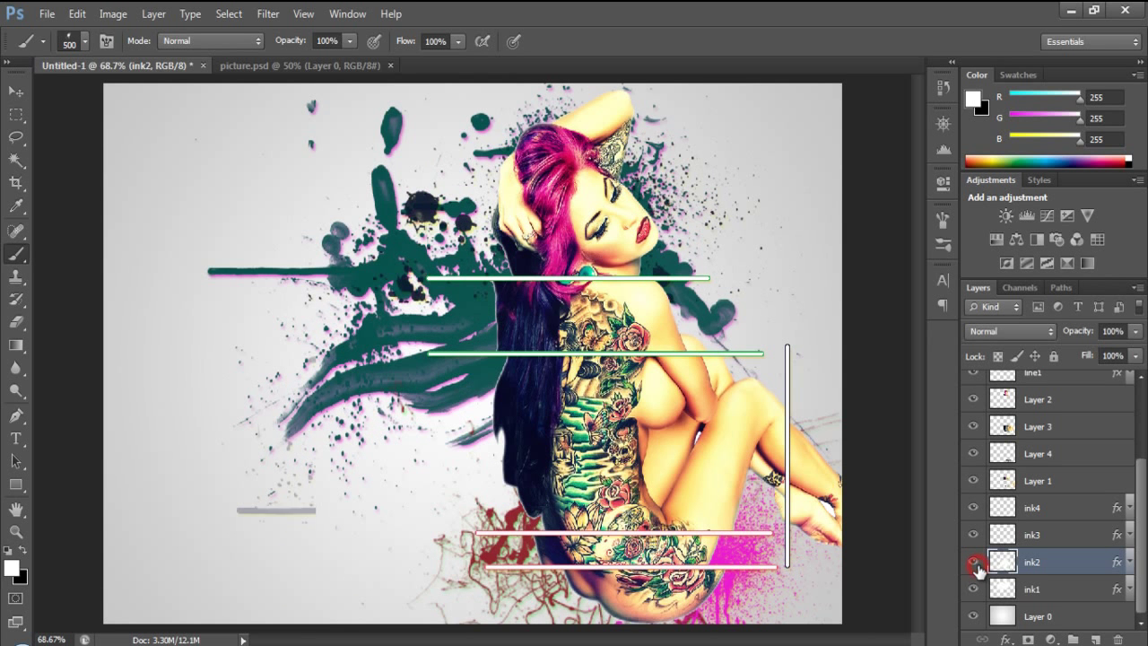
click(974, 562)
Nudge the ink2 splatter two steps left with the Move tool
click(14, 92)
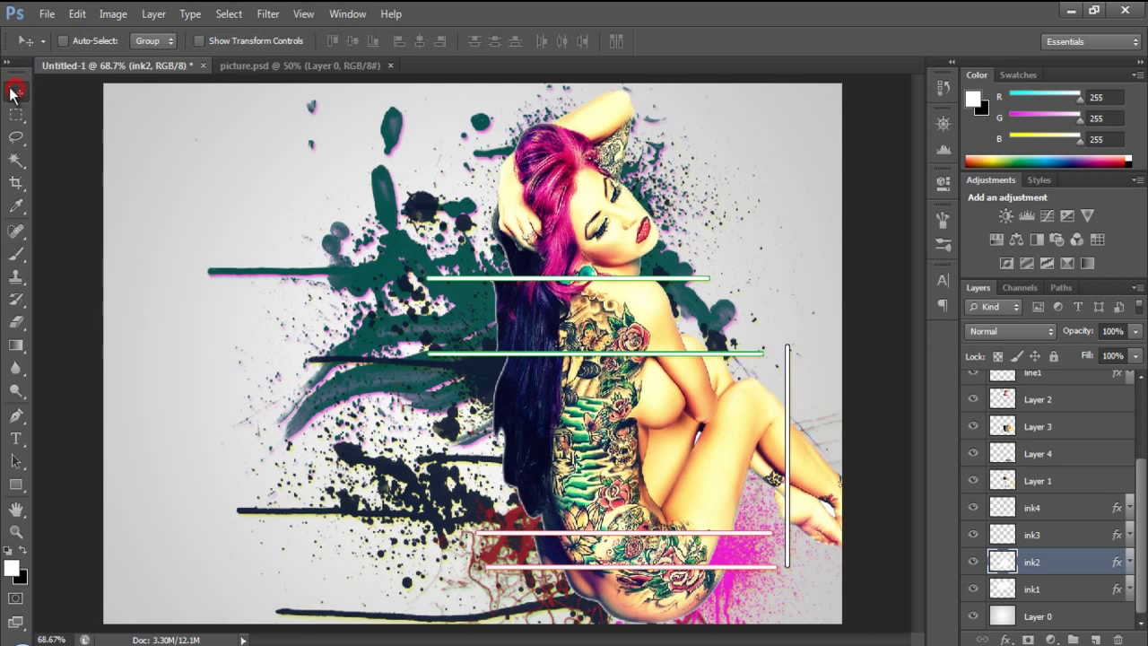
key(Left)
key(Left)
key(Left)
key(Left)
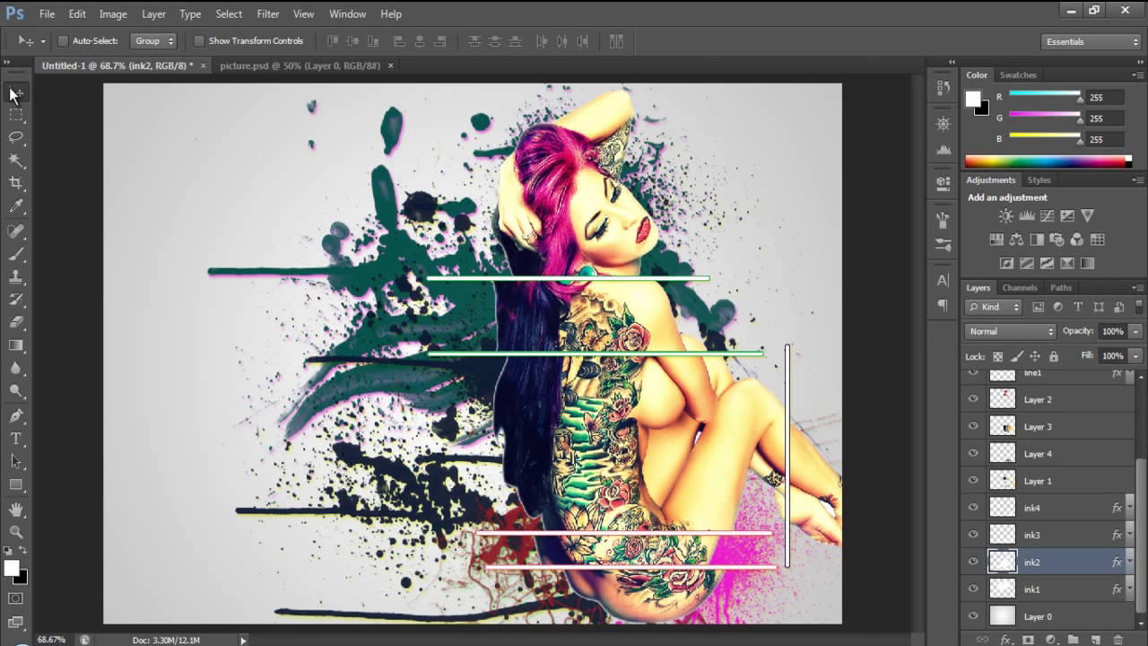
key(Left)
key(Left)
key(Left)
key(Left)
key(Left)
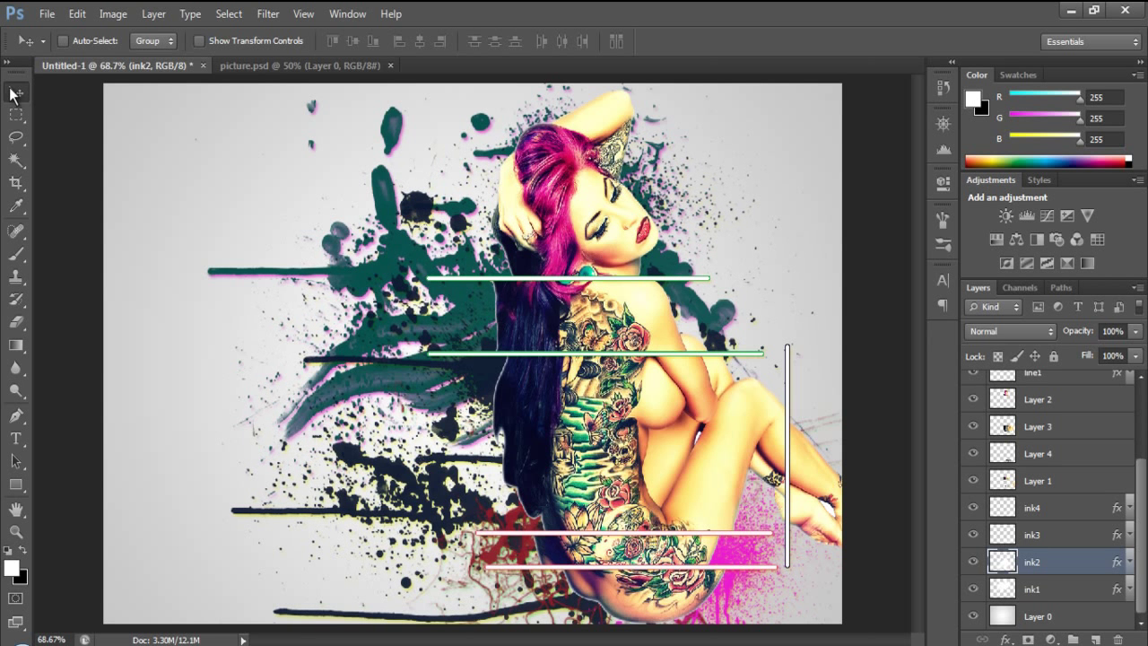
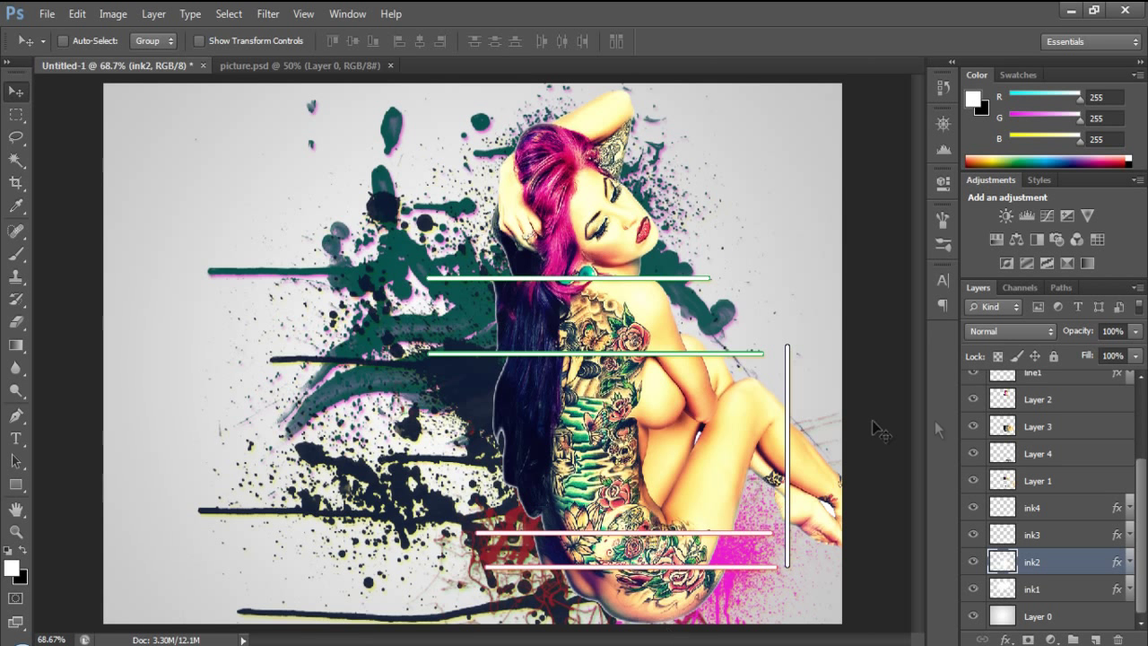
Close the Windows Live Photo Gallery preview to return to the Photoshop composite
drag(1142, 484, 1145, 403)
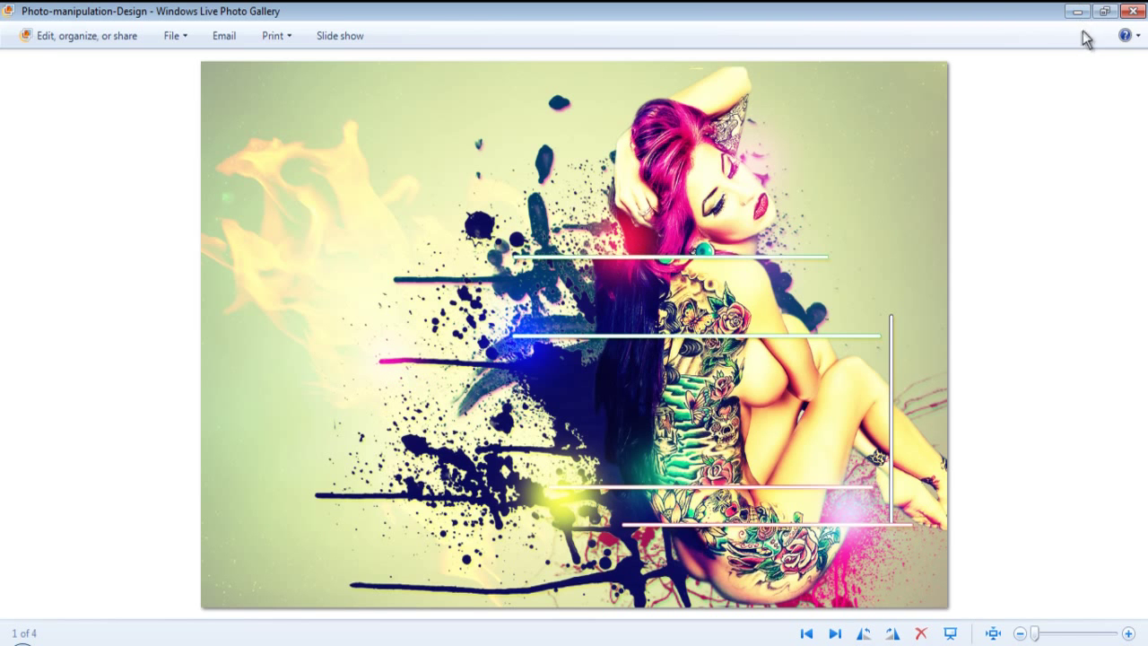
click(1134, 11)
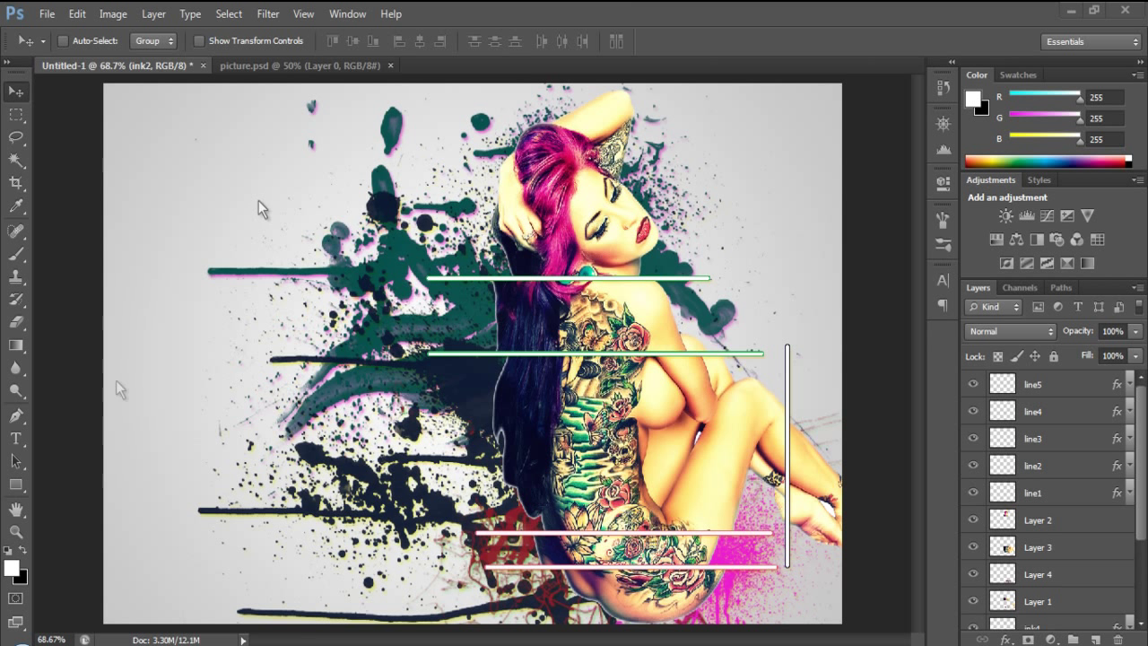
Add a new empty layer named spot above the line5 layer
click(1139, 429)
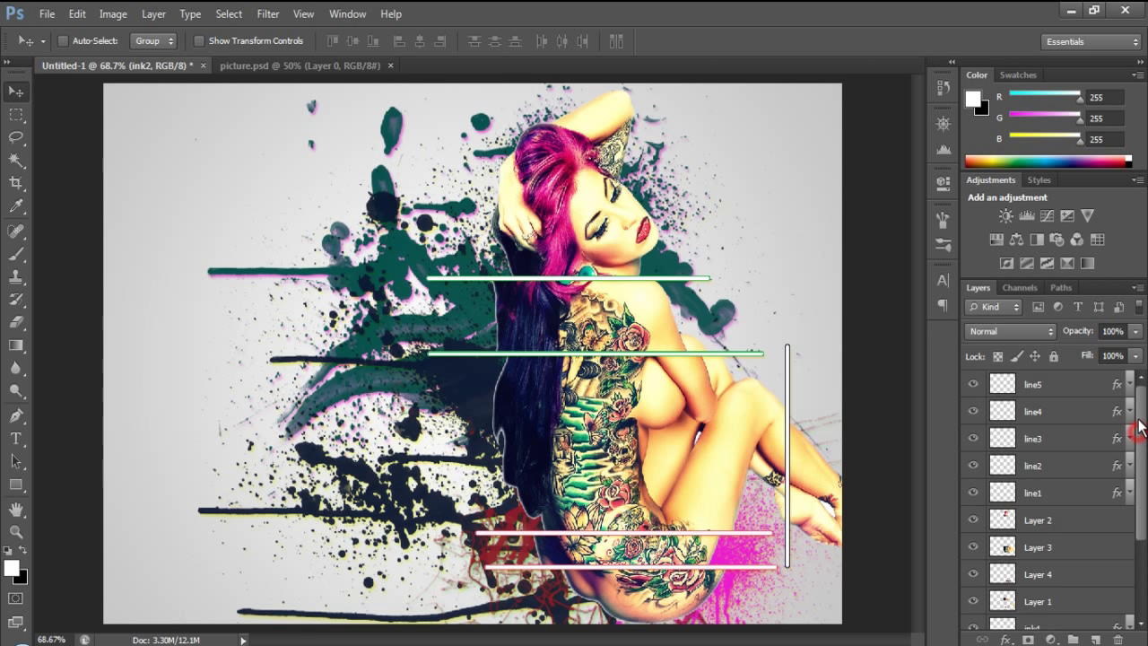
click(1062, 387)
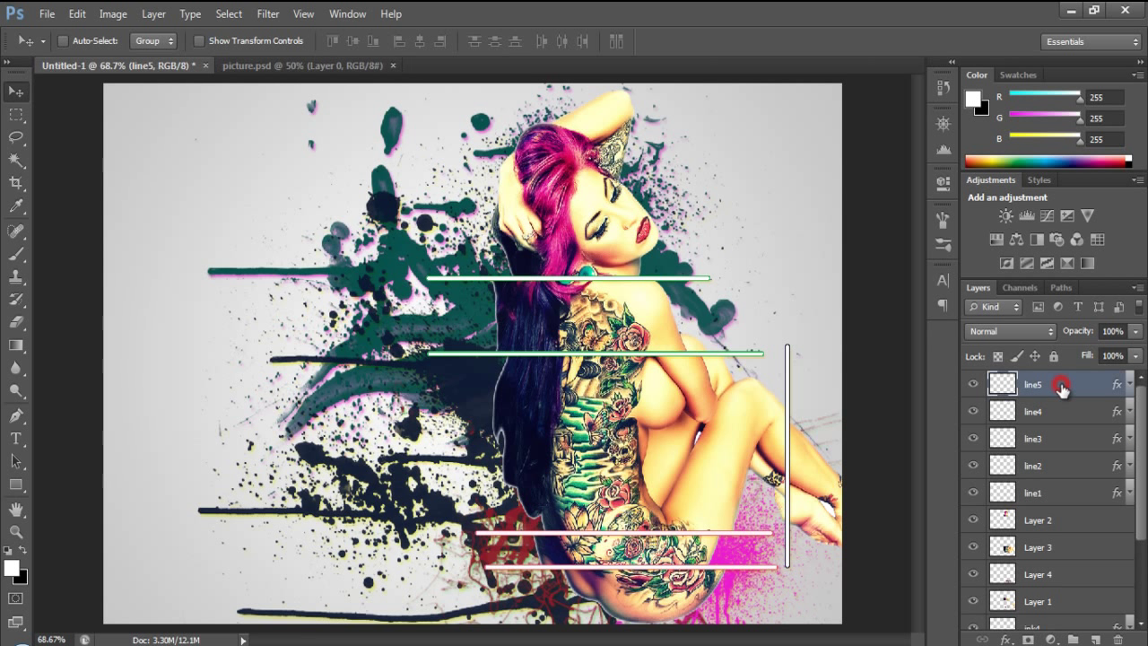
click(1096, 639)
double_click(1045, 385)
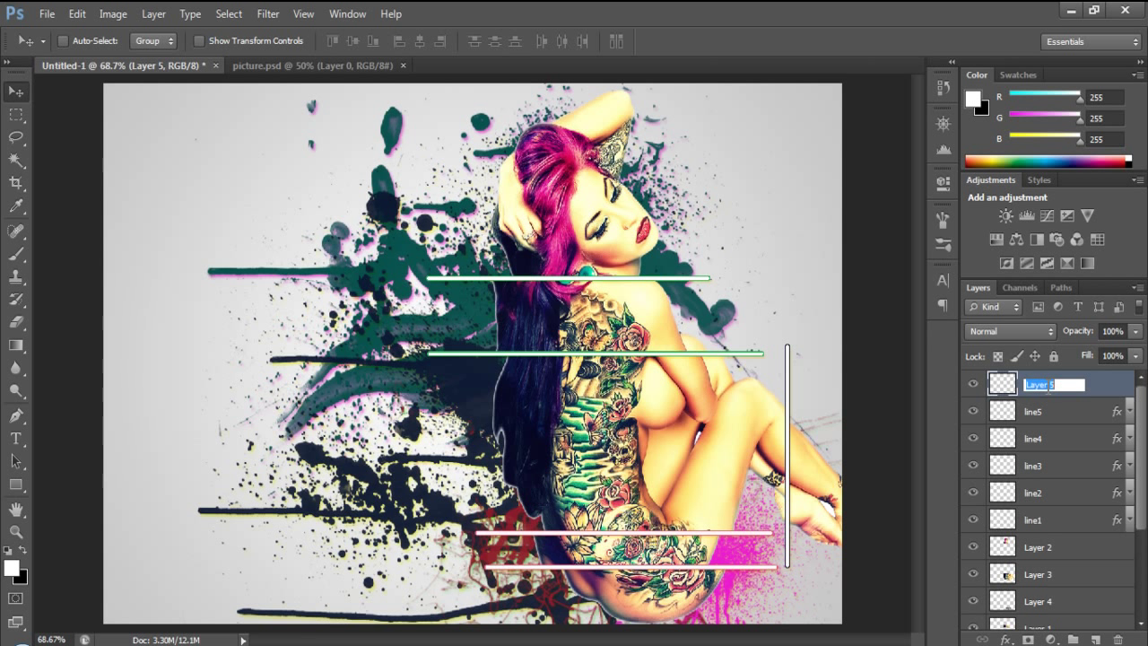
key(Return)
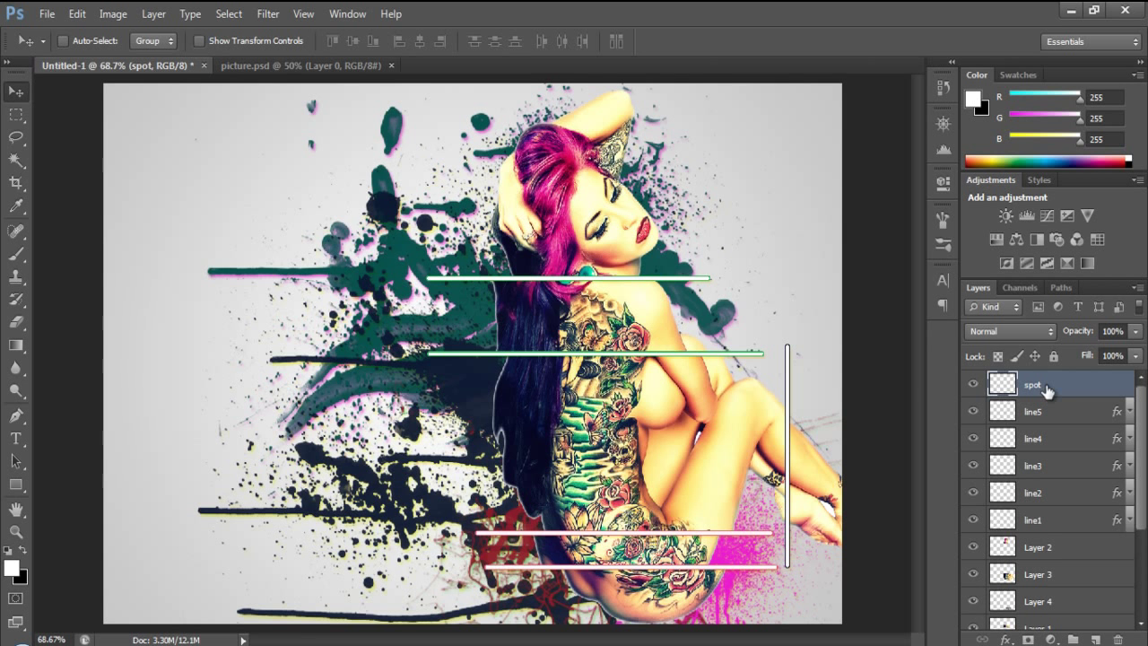
Select the Brush Tool and choose the soft round brush preset
click(16, 254)
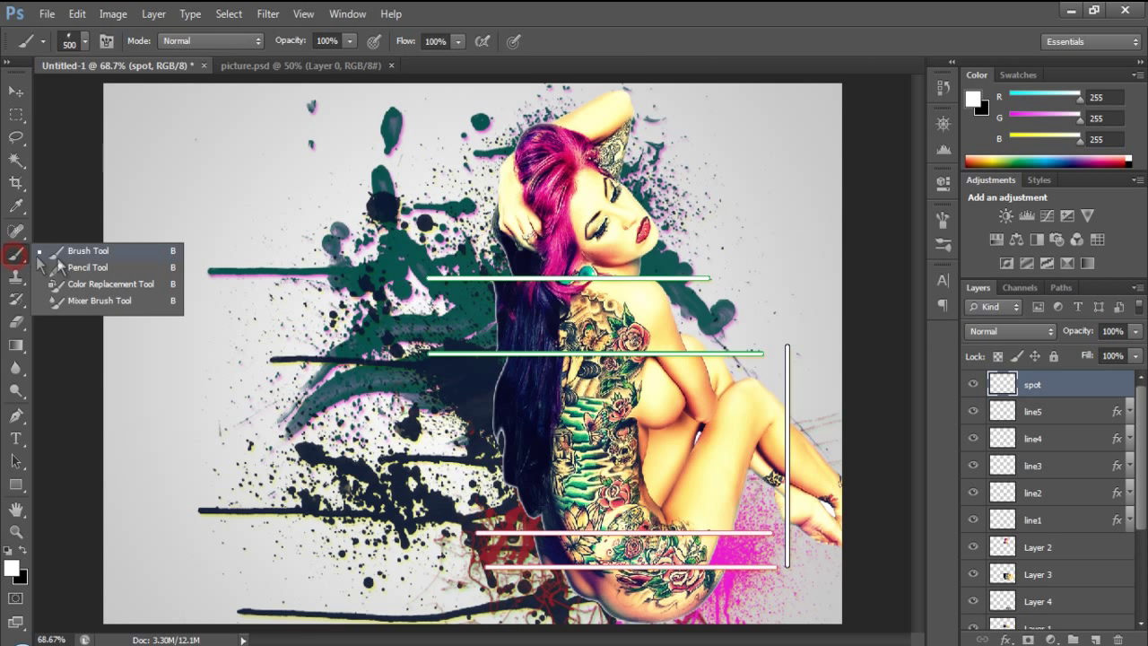
click(97, 252)
click(86, 42)
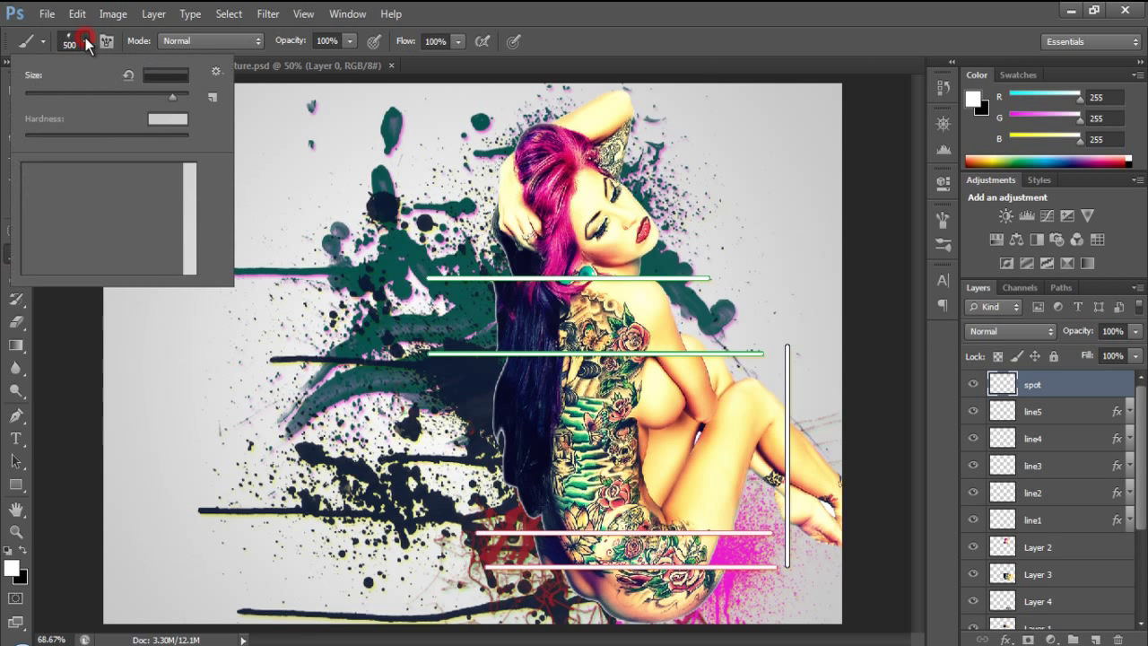
click(189, 242)
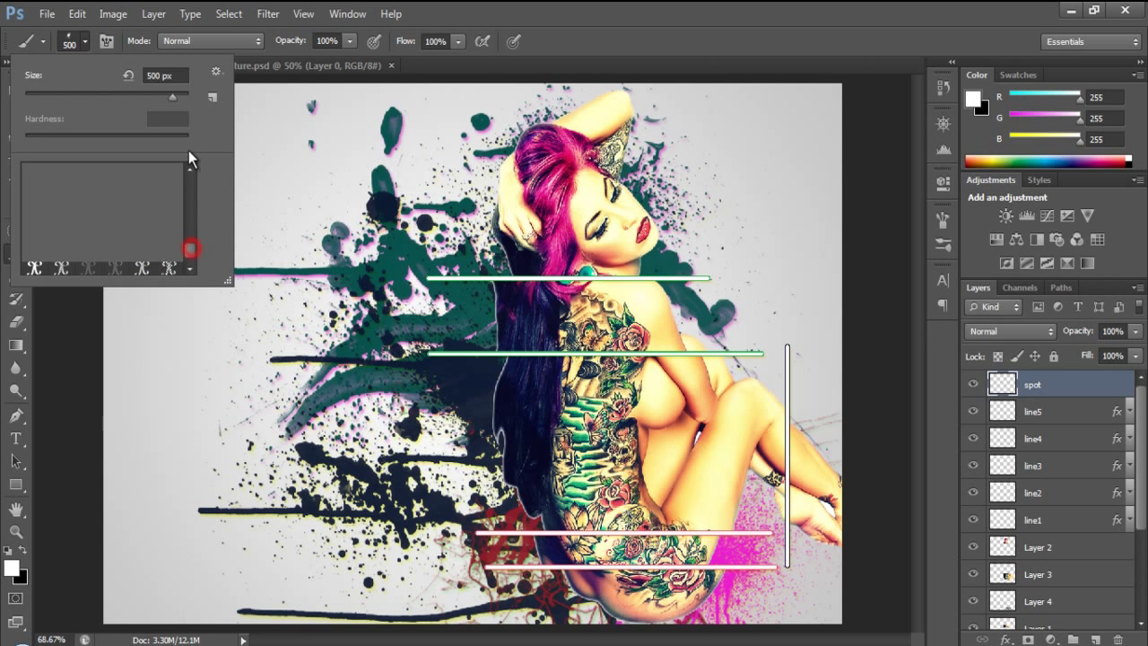
click(189, 244)
click(190, 237)
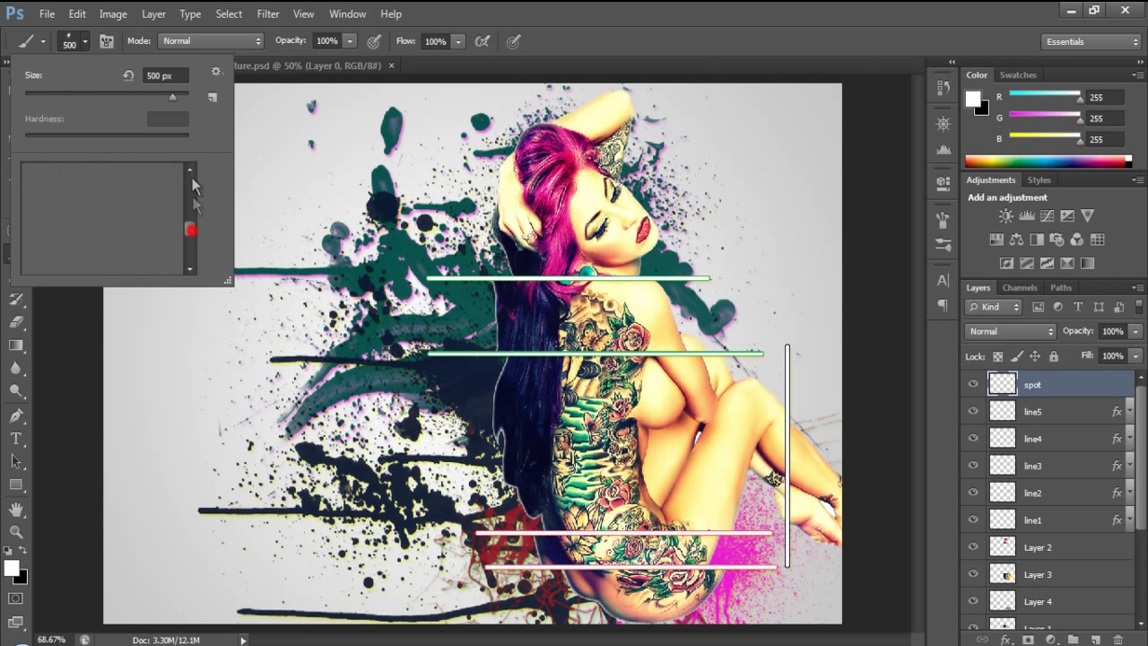
click(190, 235)
drag(191, 238, 188, 180)
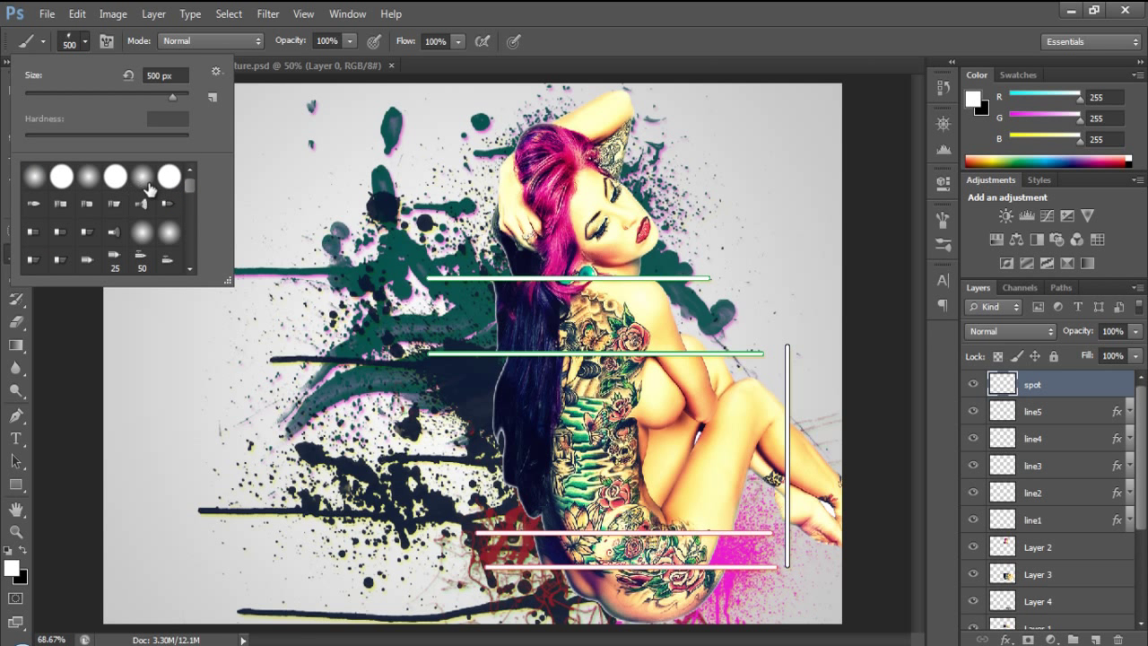
click(141, 180)
Set the soft brush size to 125 px
drag(173, 96, 140, 97)
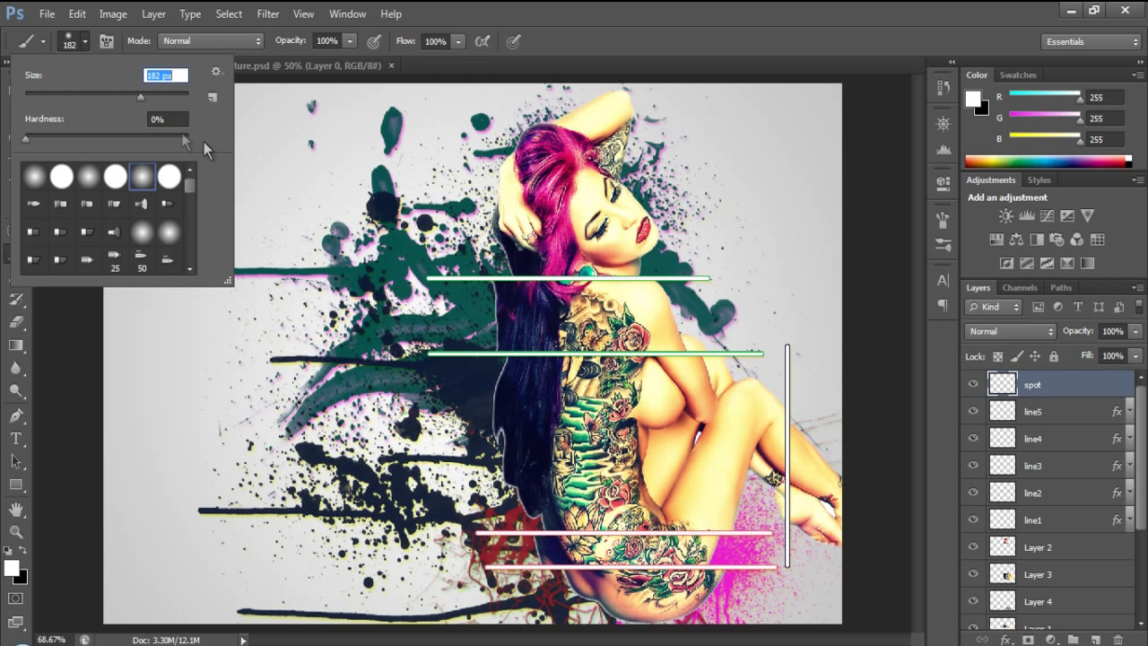
drag(130, 102, 130, 100)
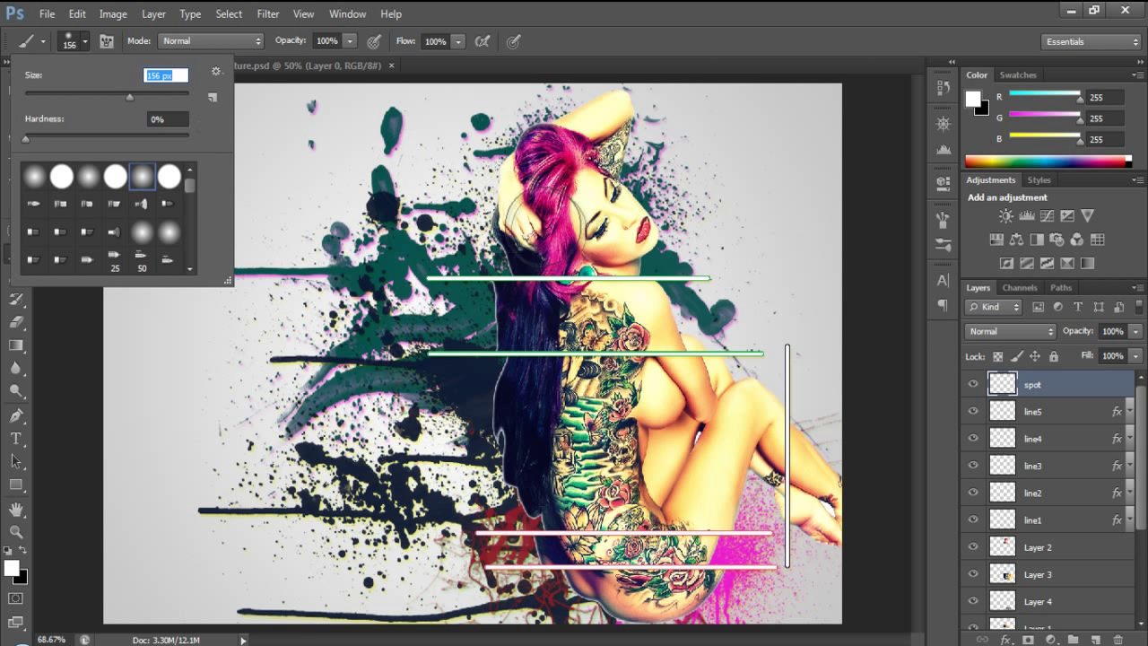
click(126, 96)
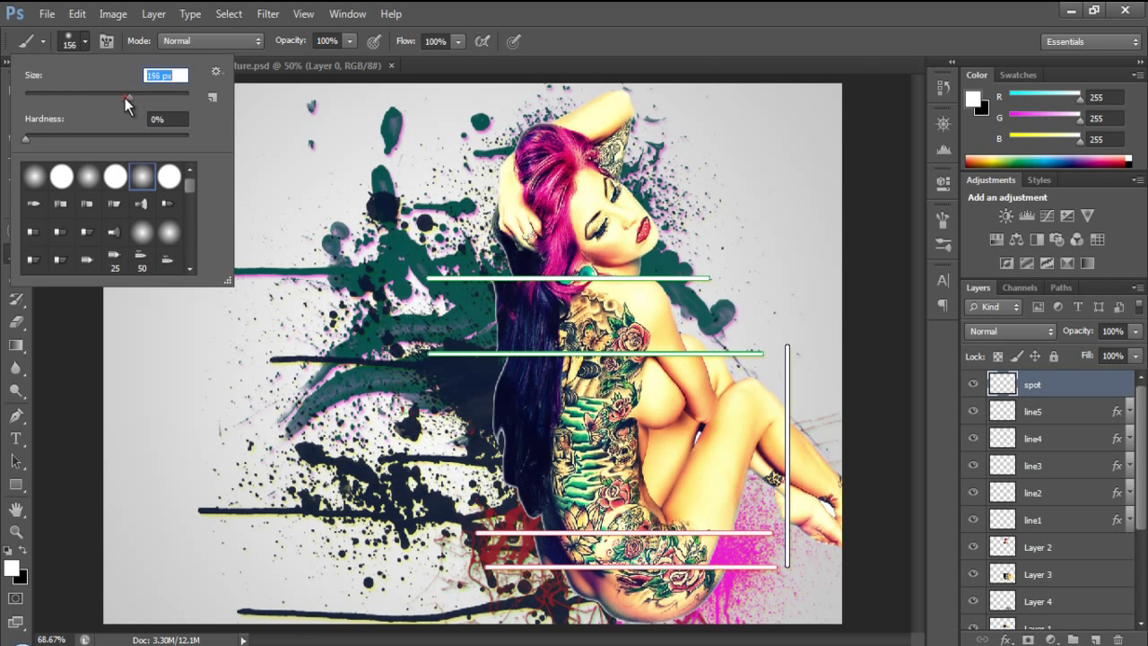
drag(120, 104, 119, 104)
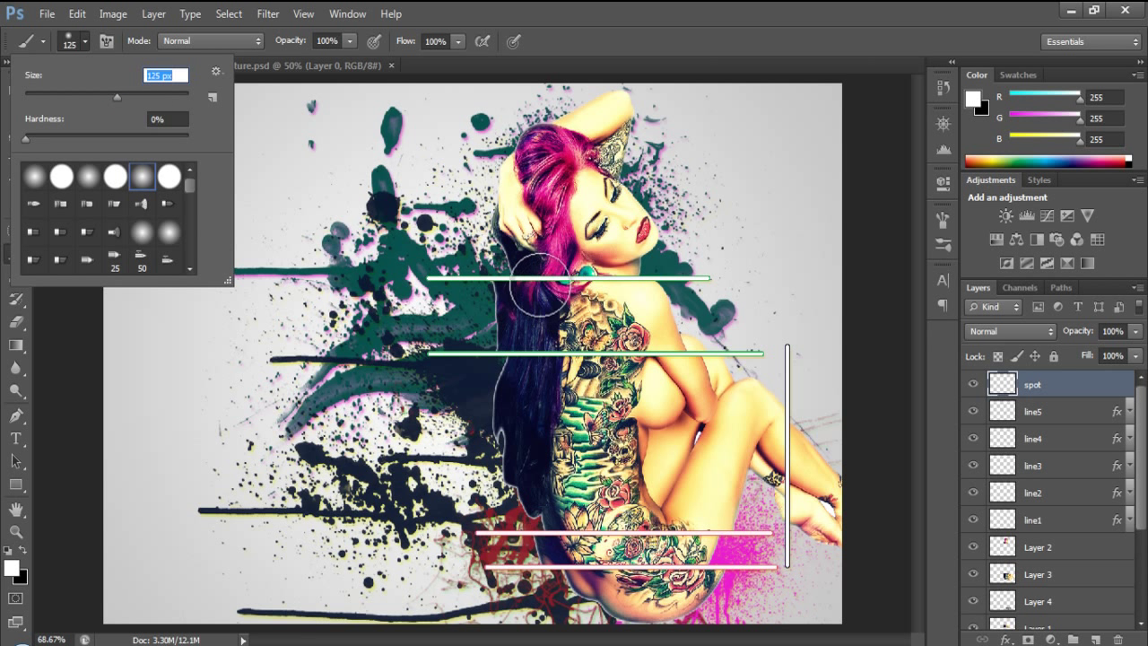
click(702, 19)
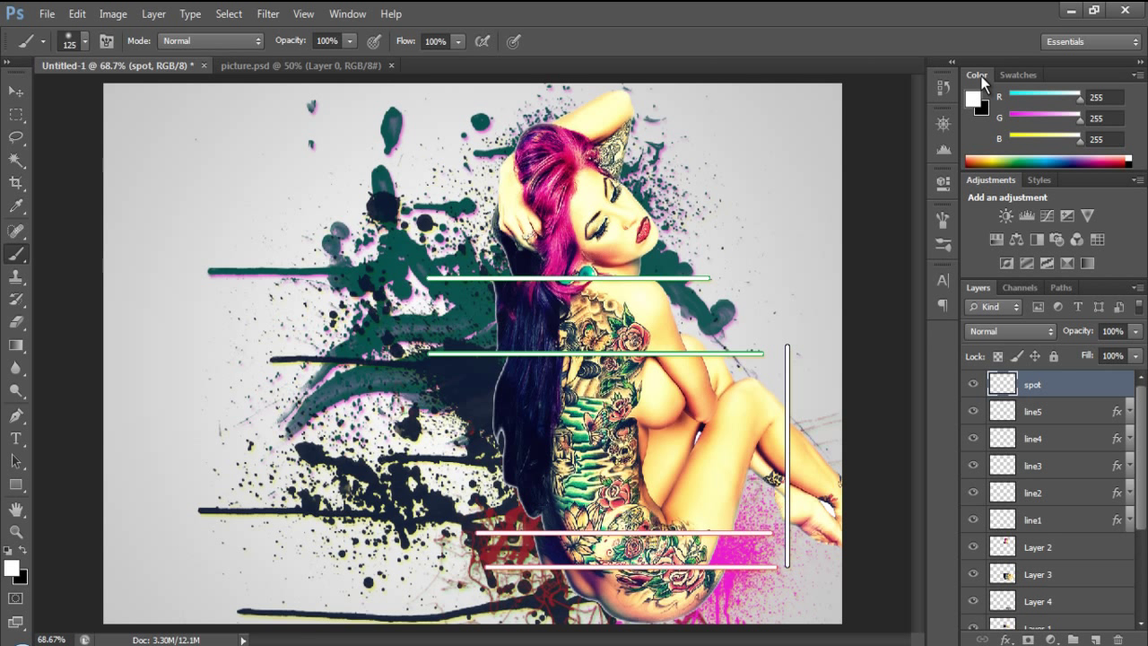
Paint a soft red dab over the hair near the top white line
click(1010, 77)
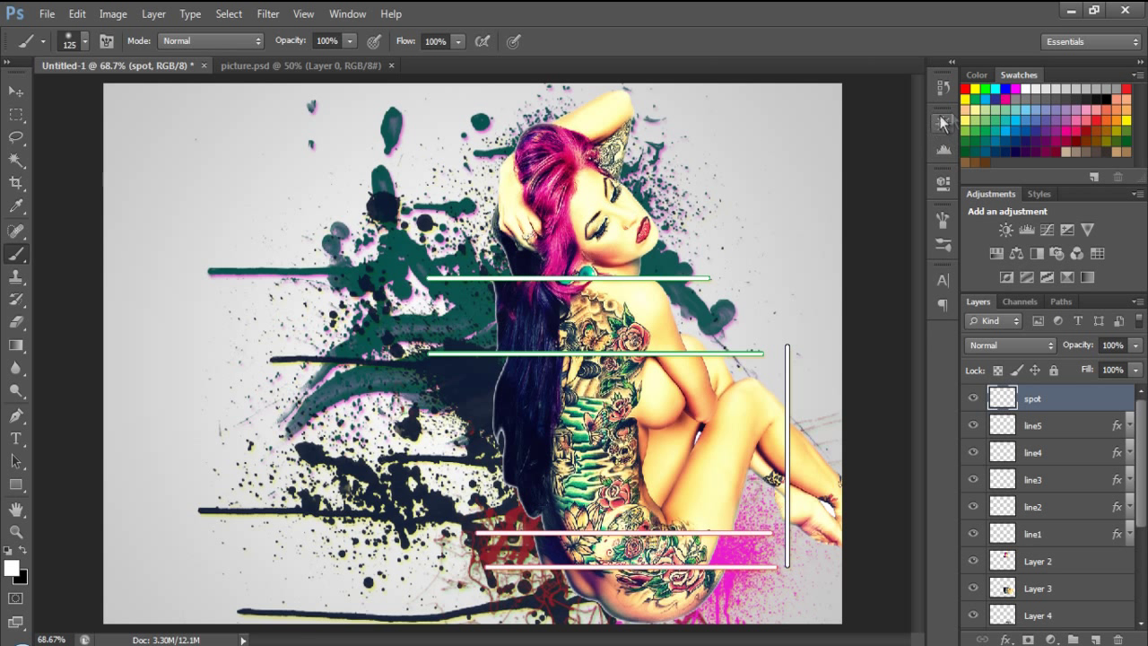
click(964, 89)
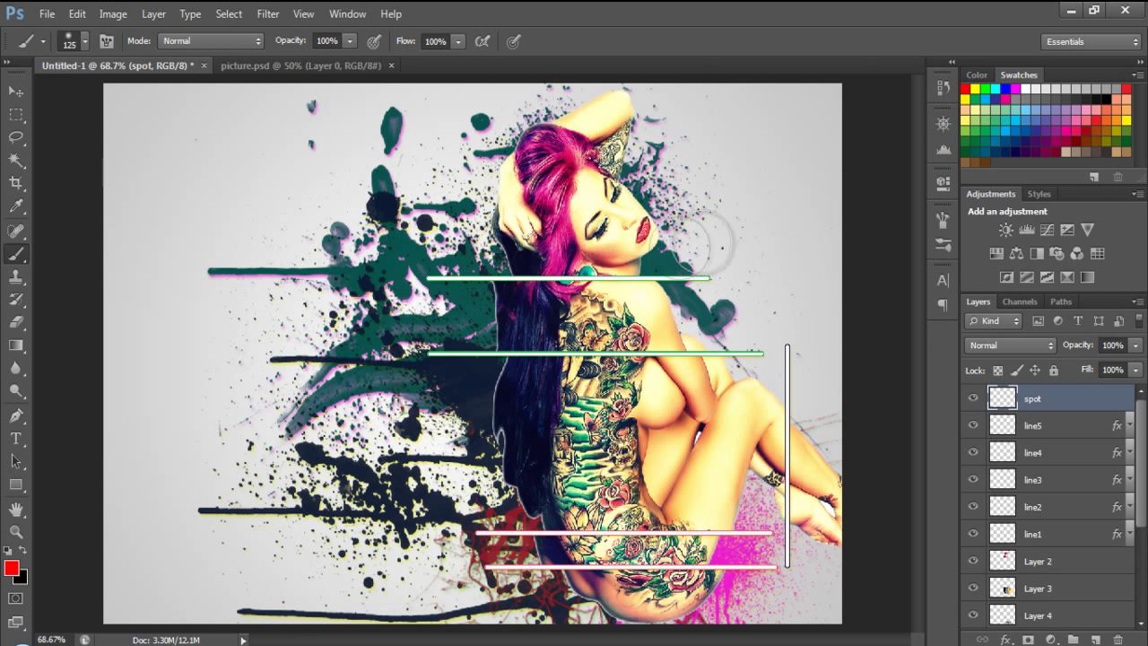
click(496, 264)
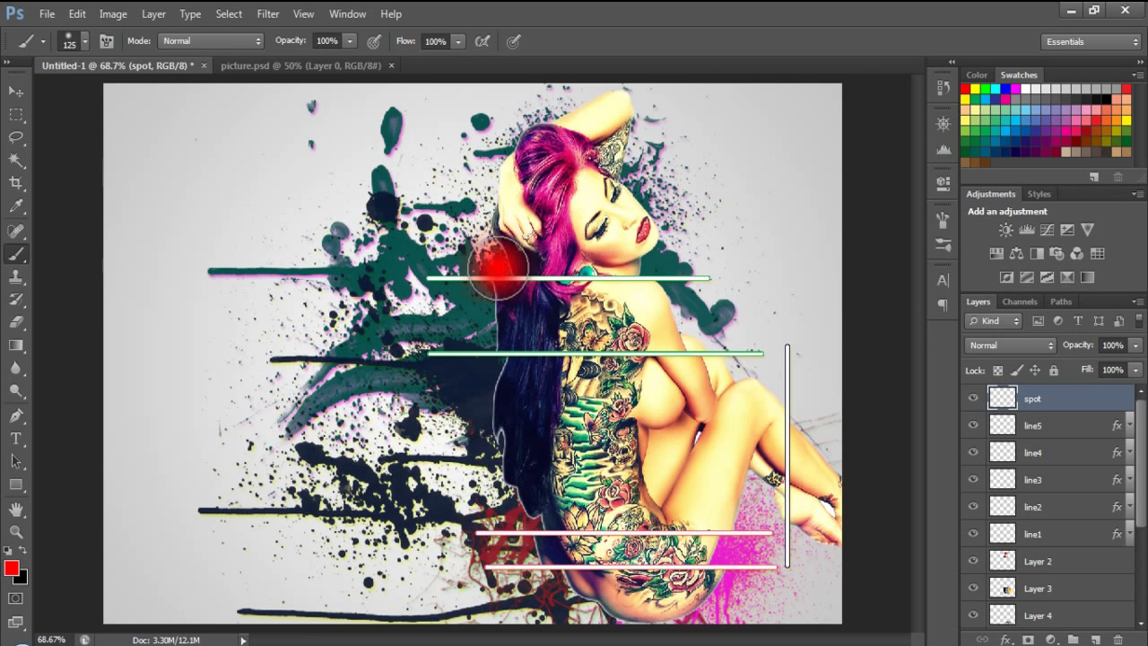
Set the spot layer's blend mode to Screen and pick yellow as the next colour
click(1049, 348)
click(994, 146)
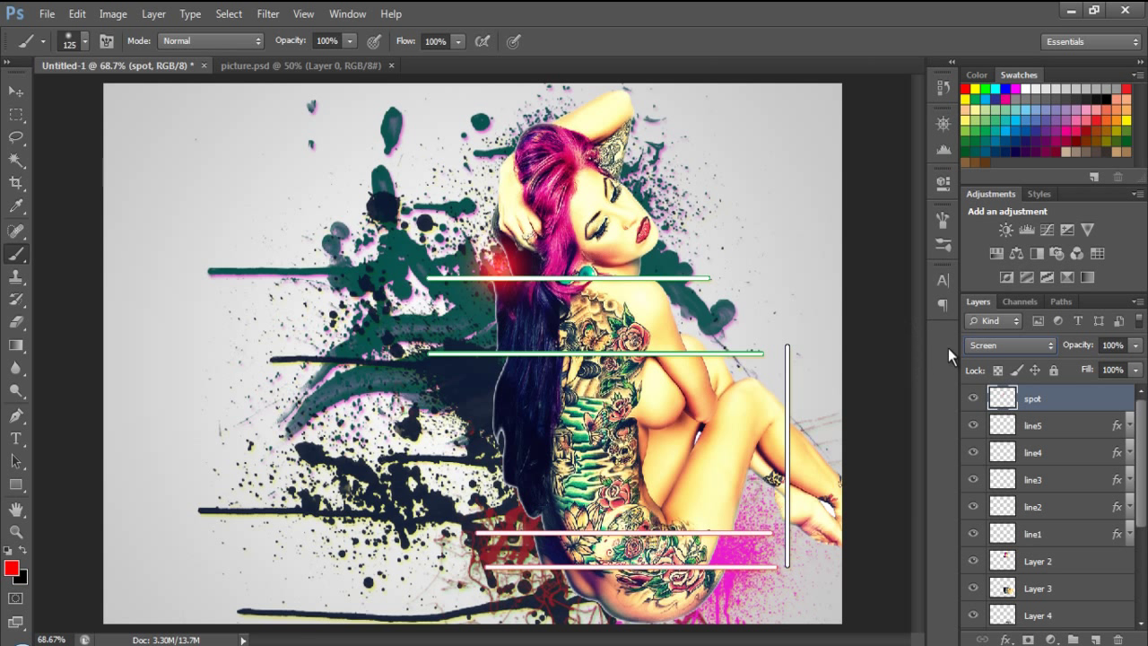
click(976, 88)
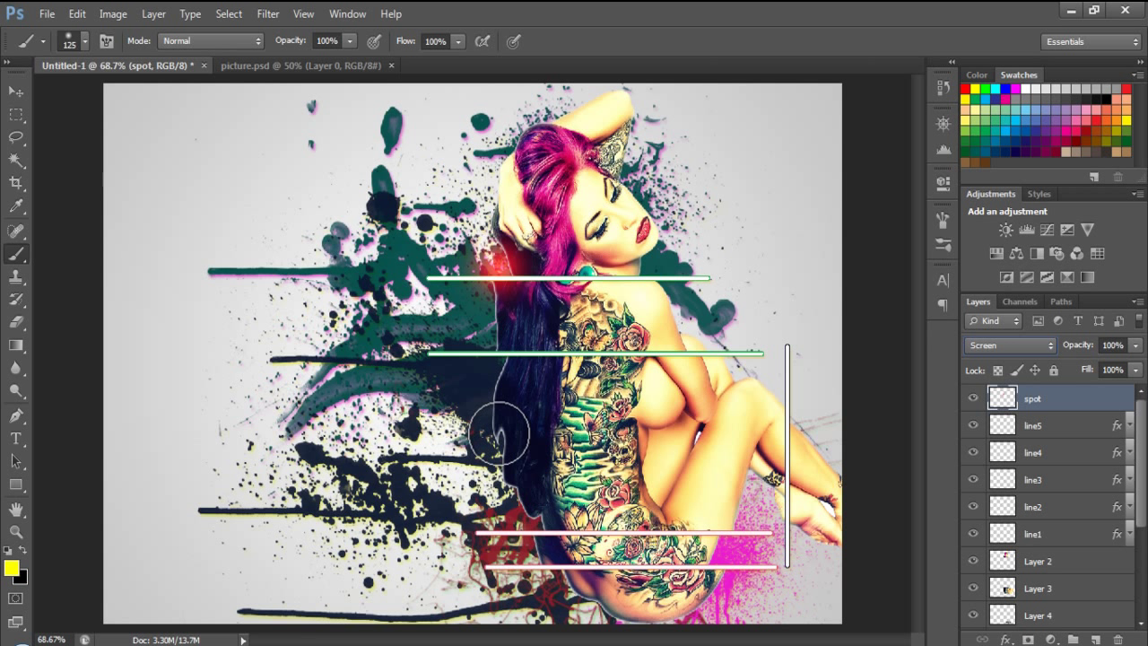
Dab a yellow glow on the lower line, blue on the middle line, purple at its left end
click(474, 532)
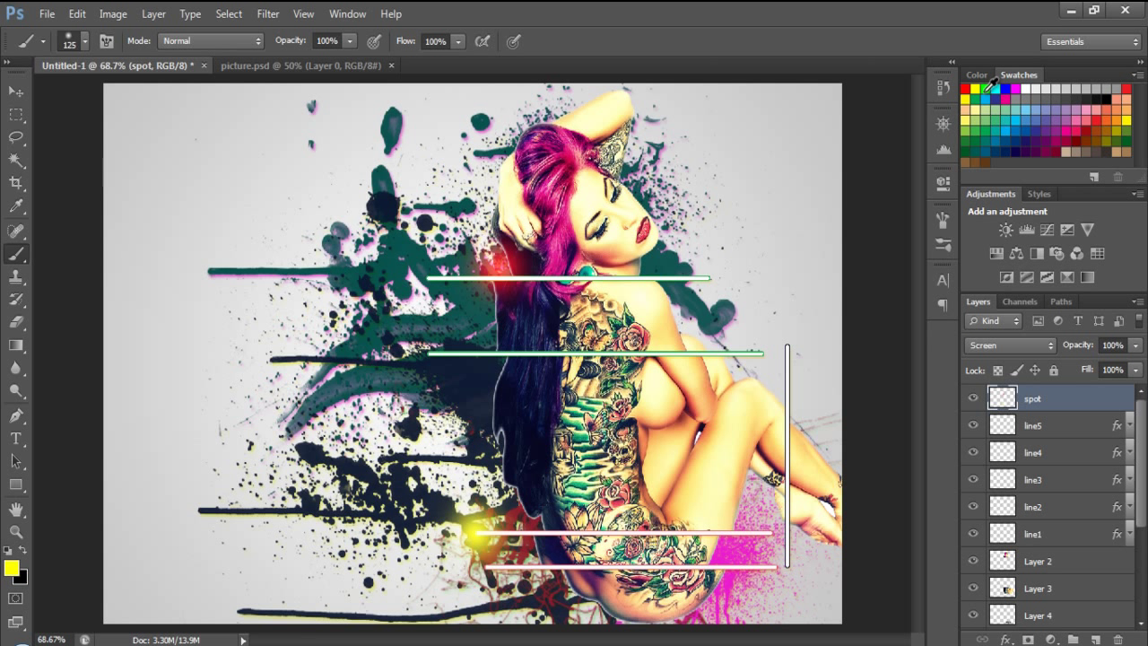
click(986, 87)
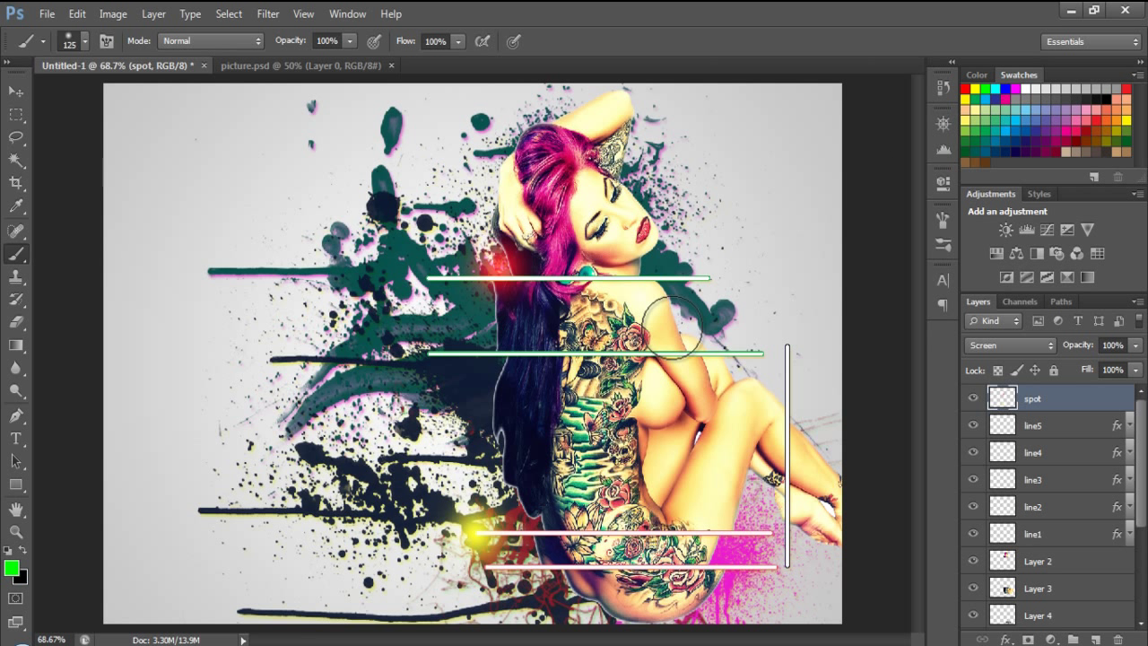
click(1006, 89)
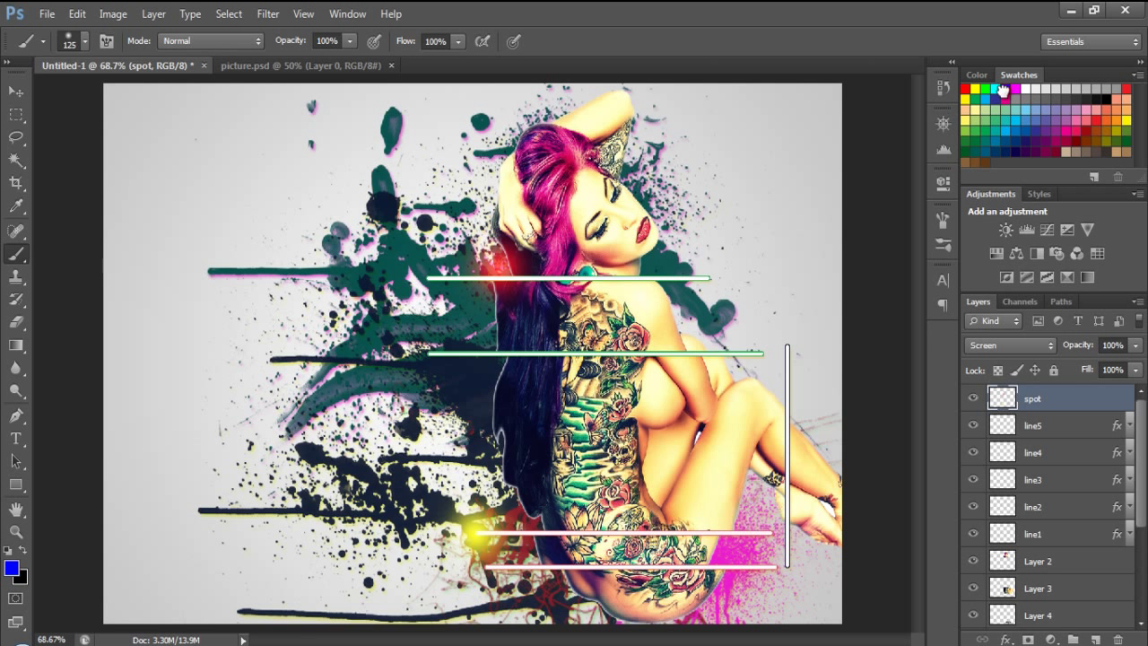
click(431, 356)
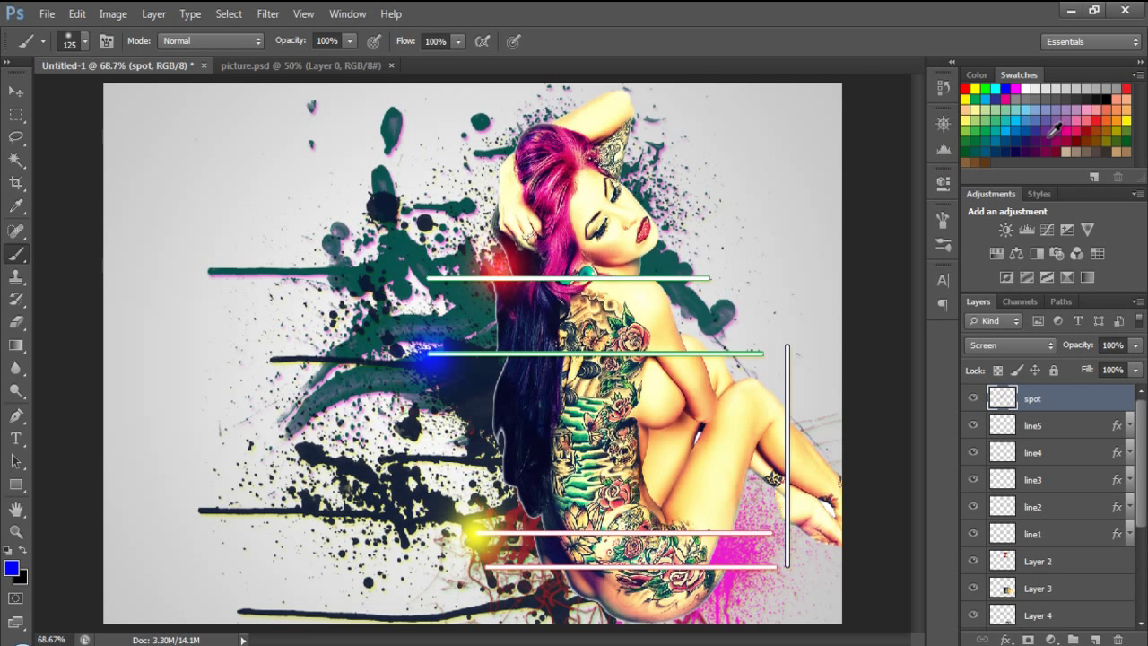
click(1046, 132)
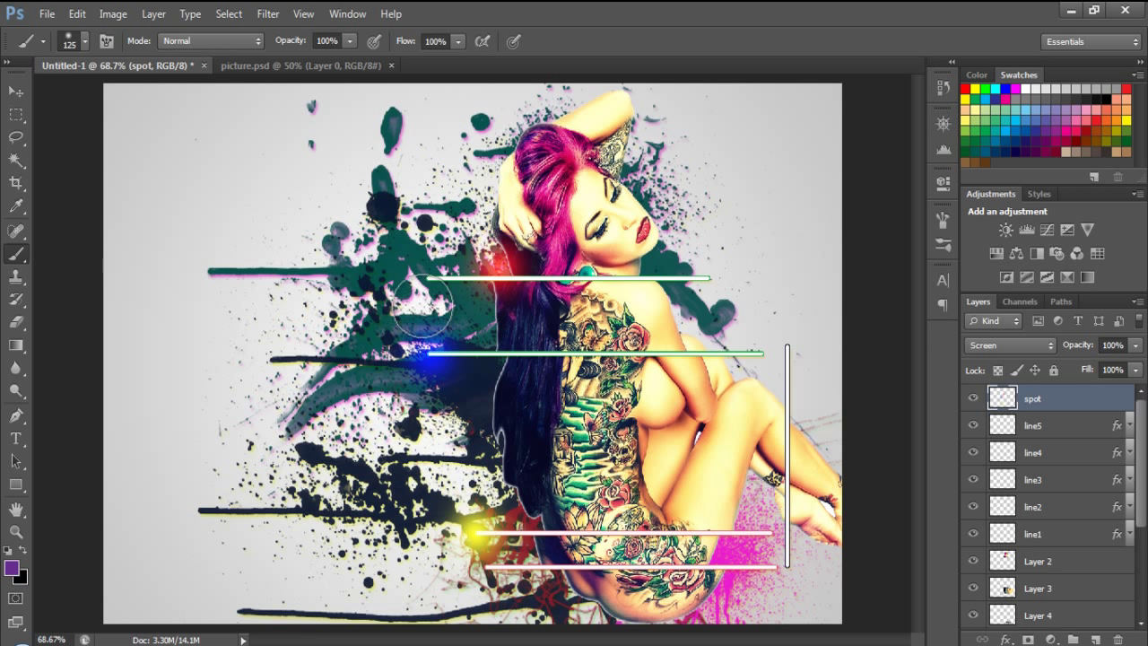
click(271, 358)
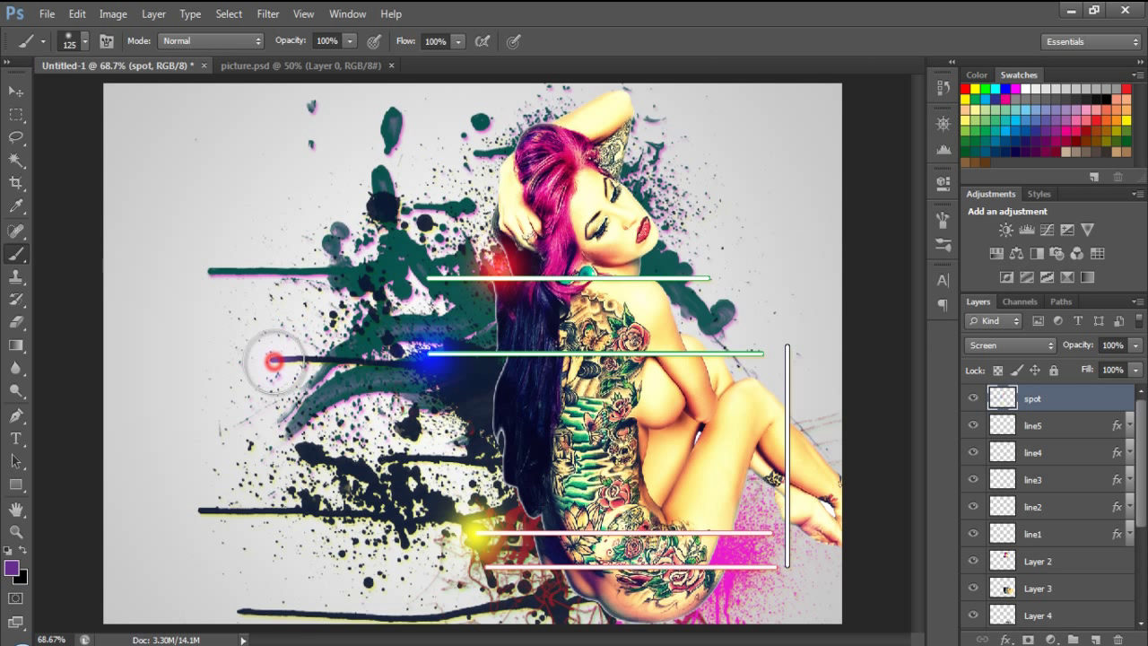
Paint a green glow at the upper line's left end and a dark navy dab by the vertical line
click(985, 89)
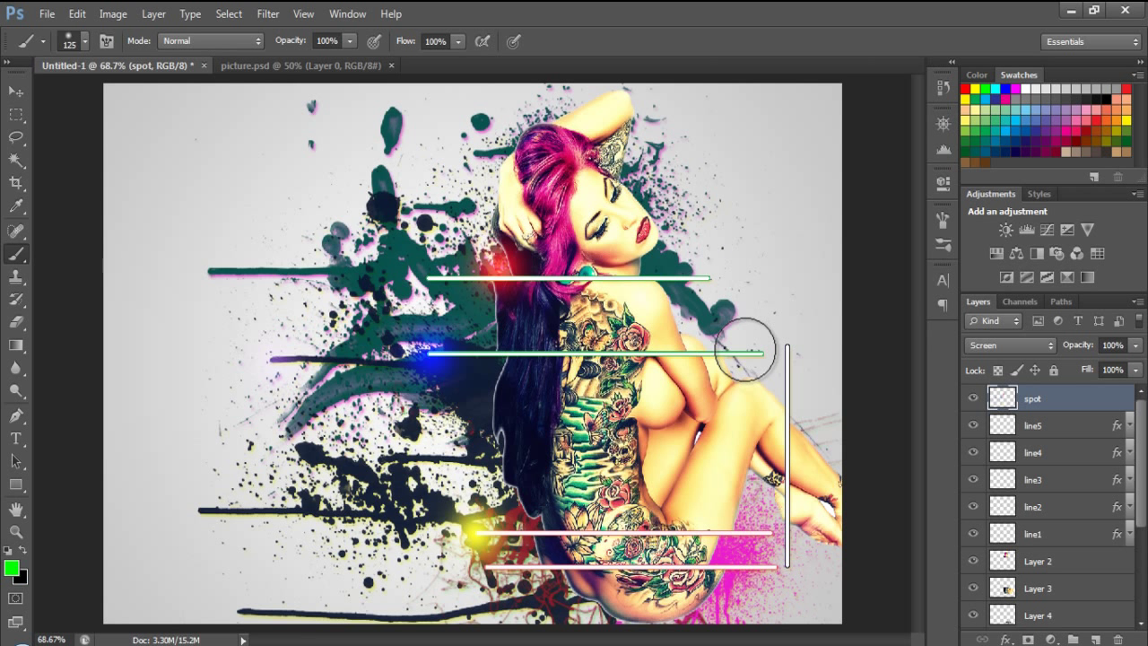
click(742, 549)
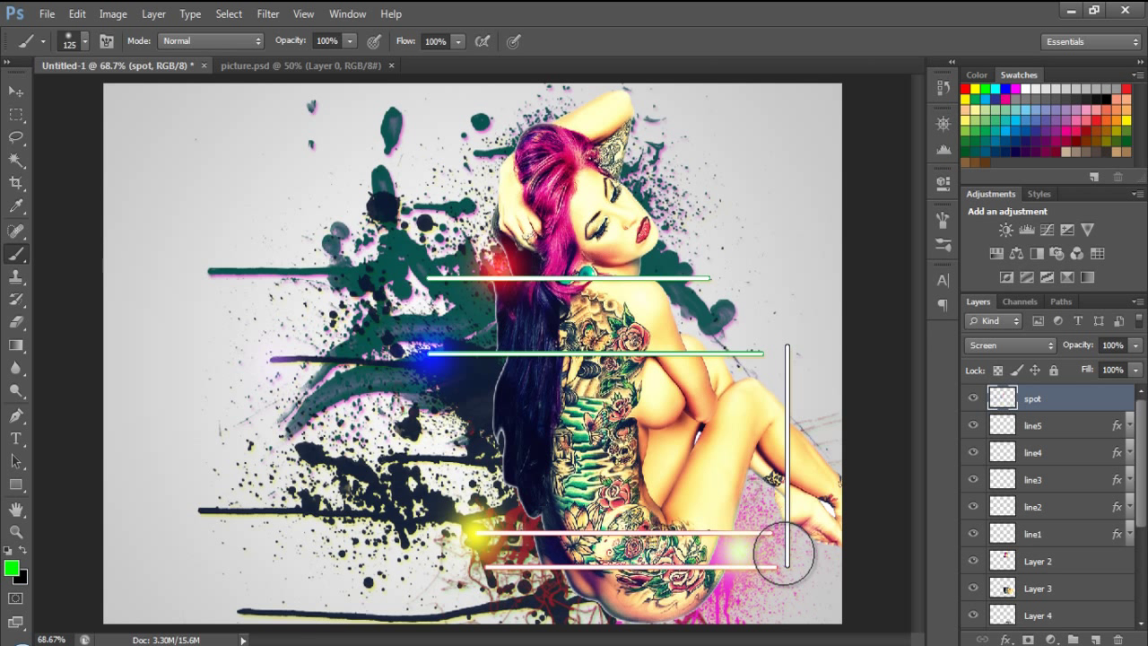
key(ctrl+z)
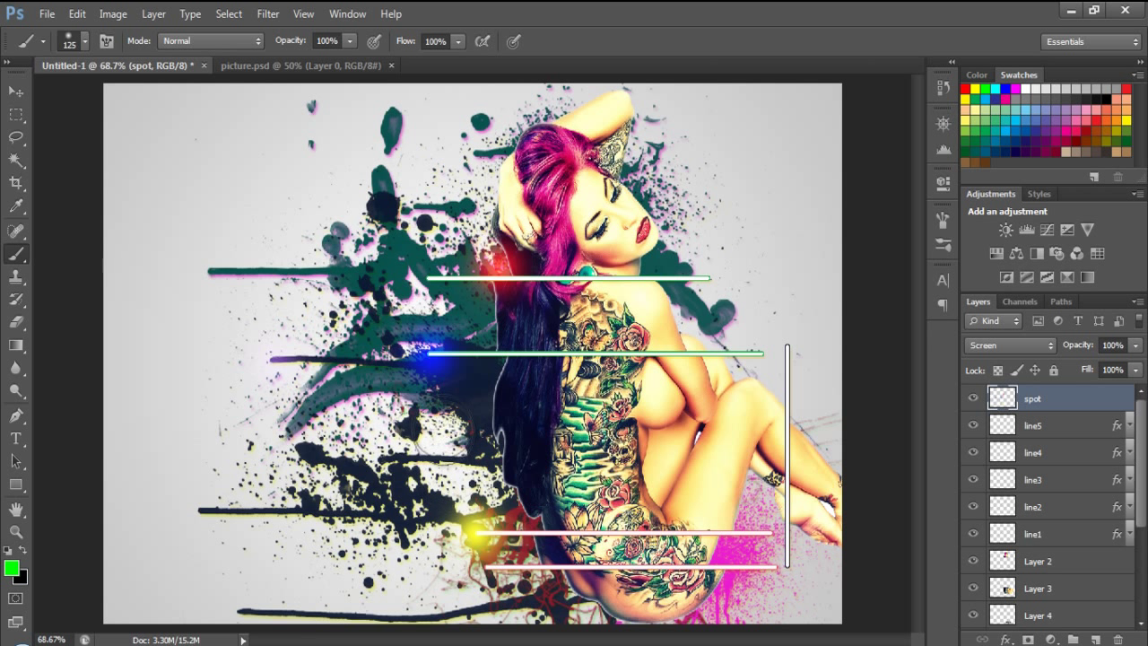
click(442, 291)
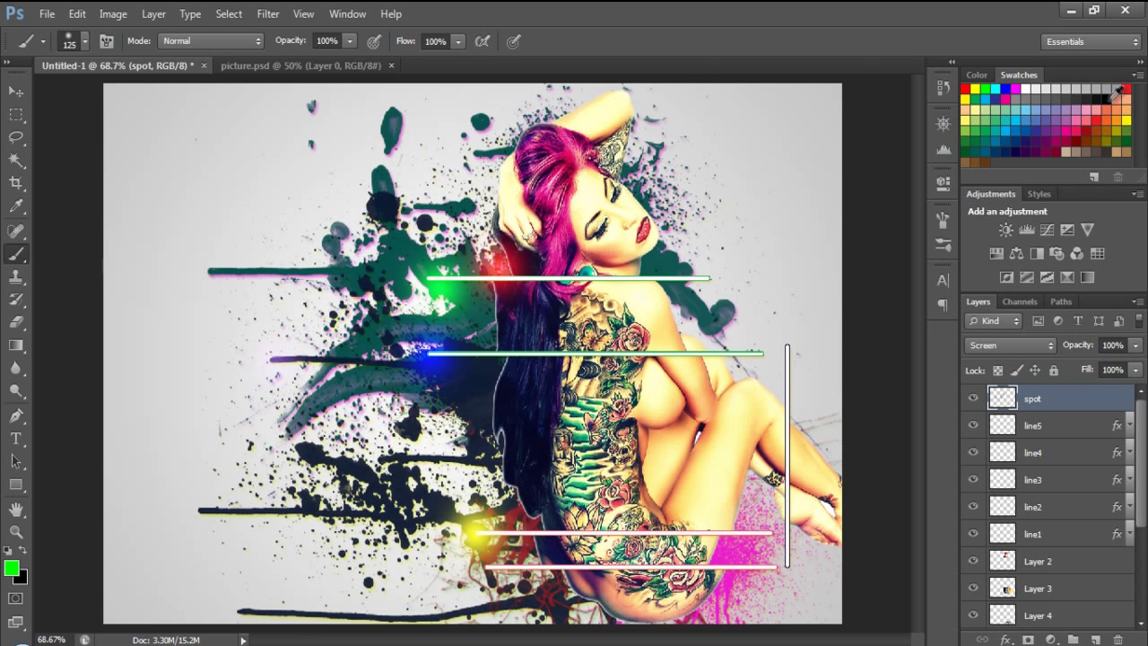
click(1031, 137)
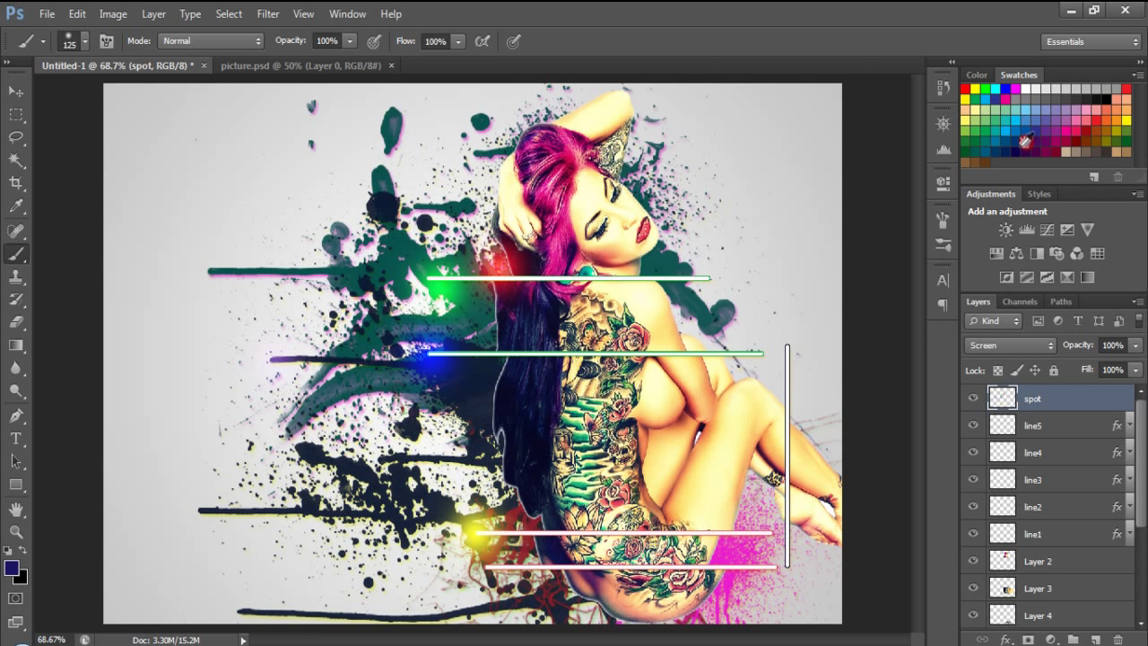
click(645, 277)
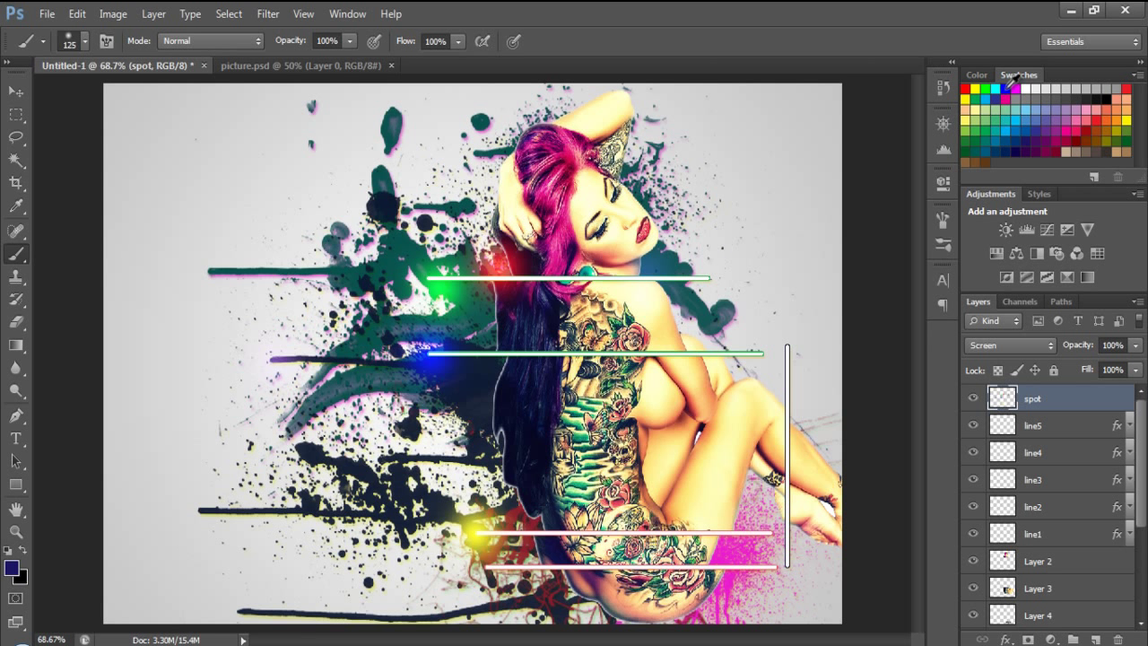
Add magenta glows on the knee and beside the face, a teal glow, then select Layer 2
click(1015, 88)
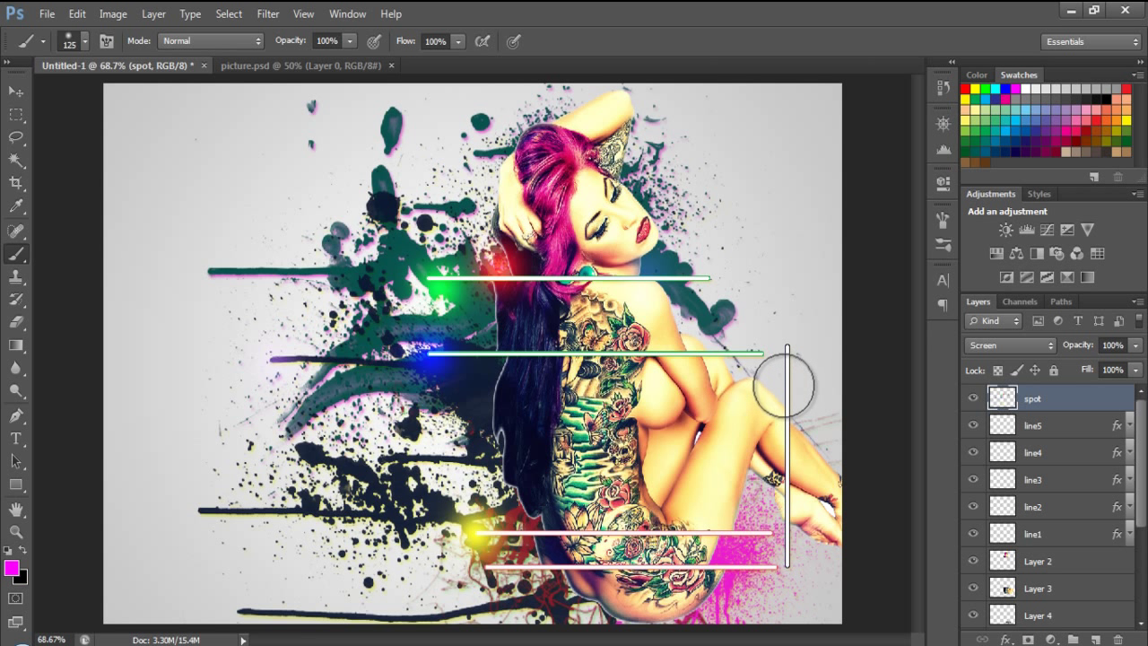
click(734, 377)
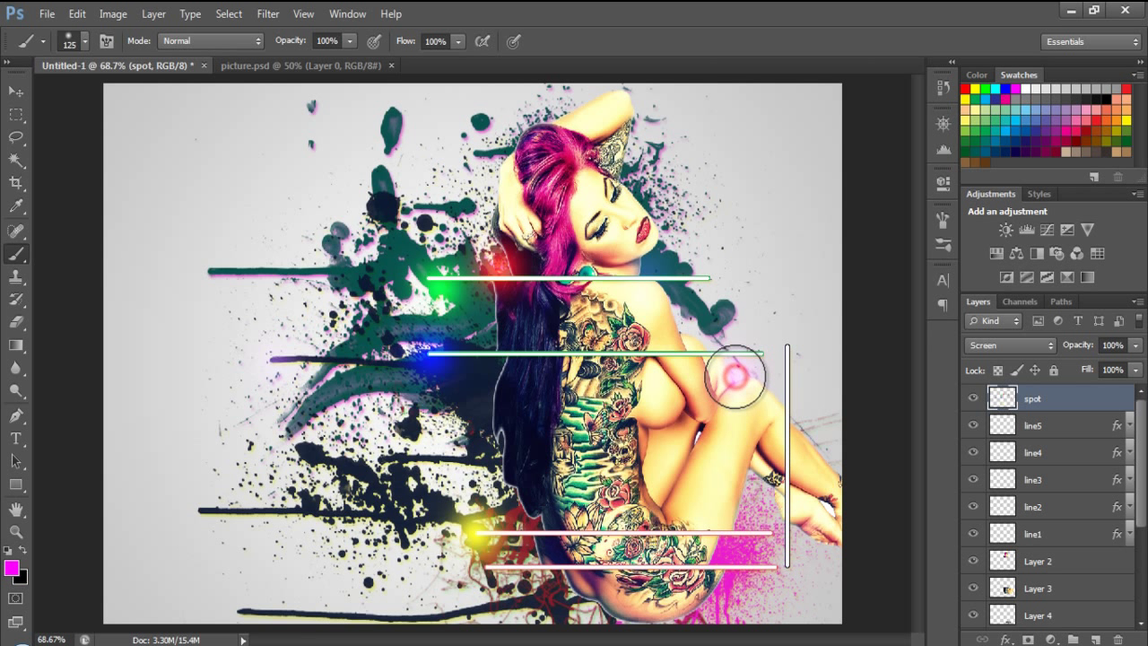
click(759, 385)
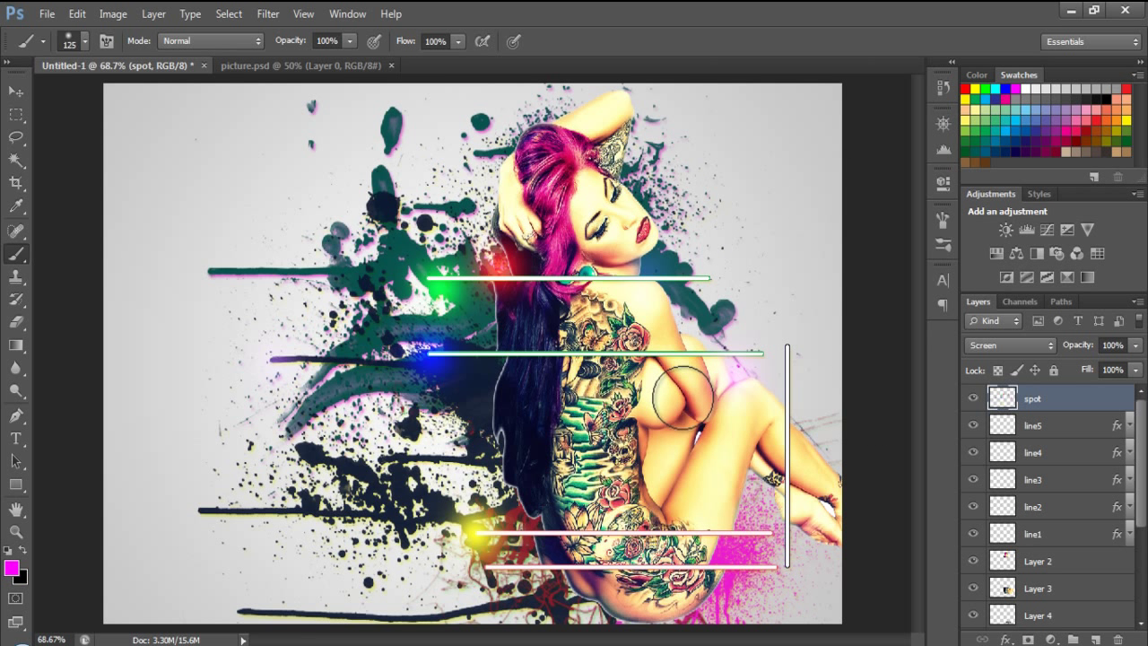
click(630, 172)
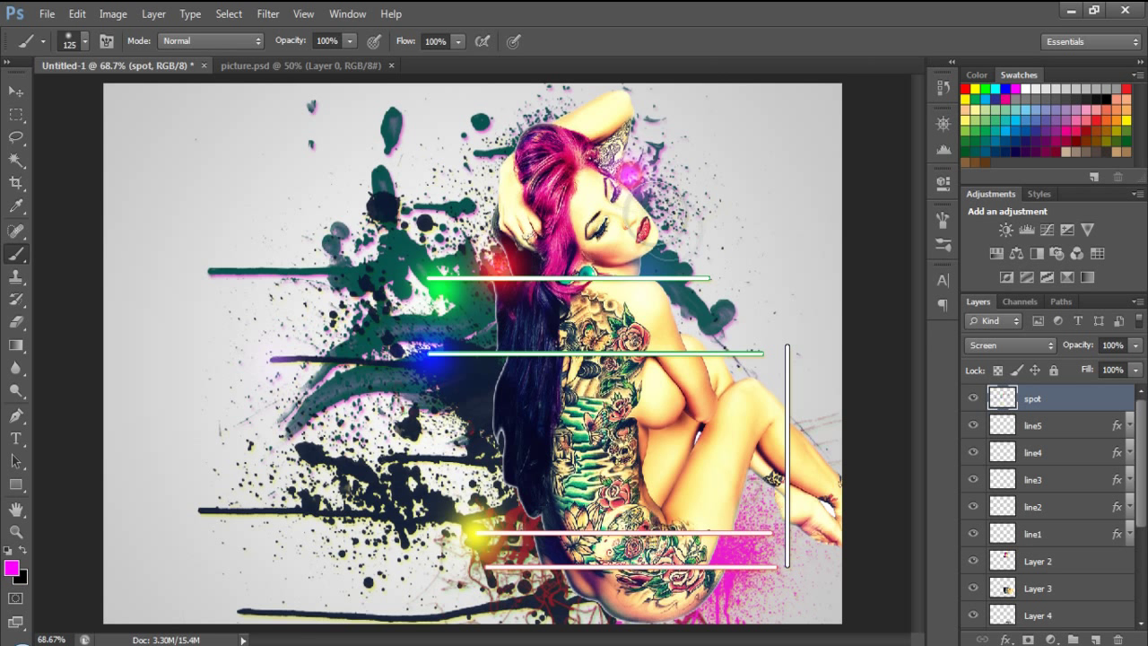
click(1012, 119)
click(693, 353)
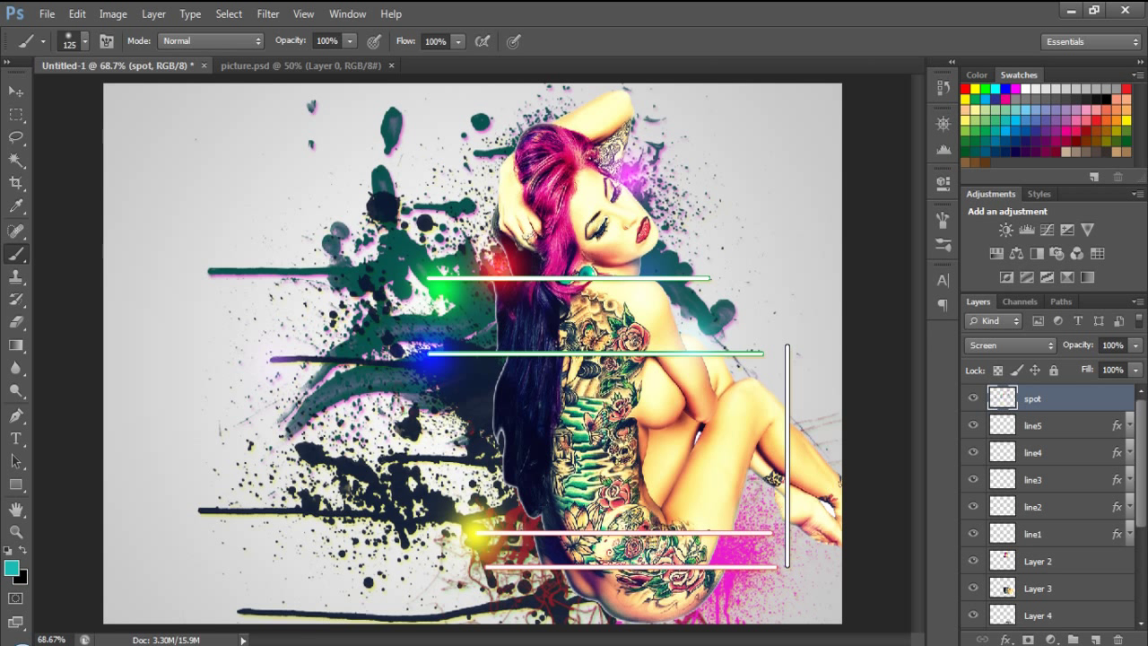
drag(1140, 475, 1138, 527)
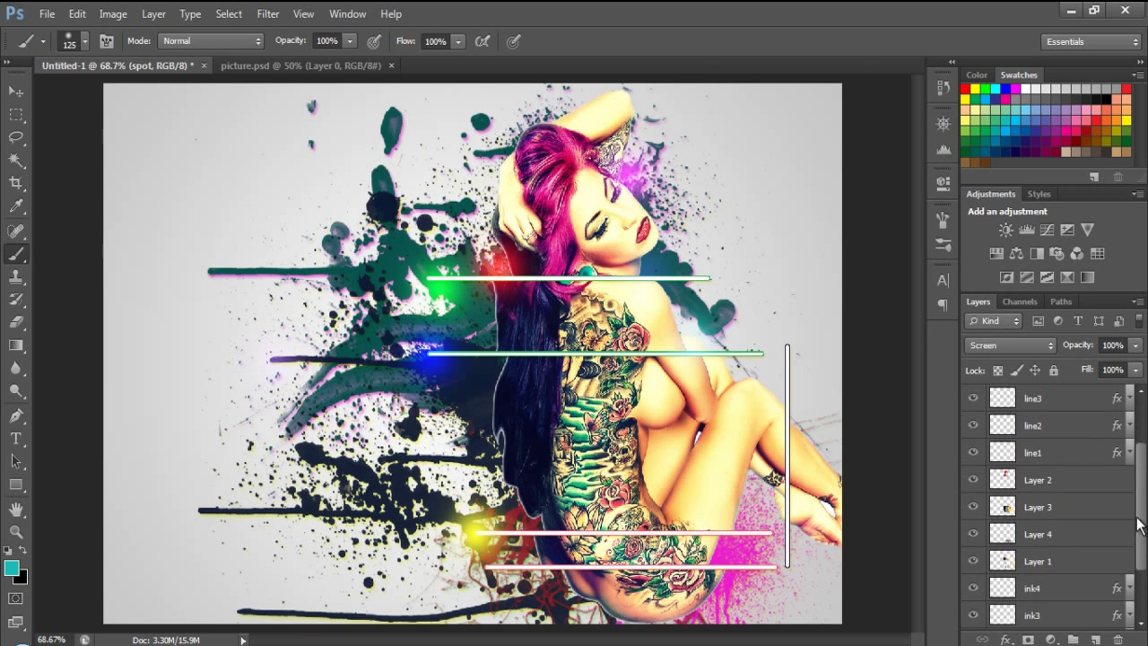
click(1088, 488)
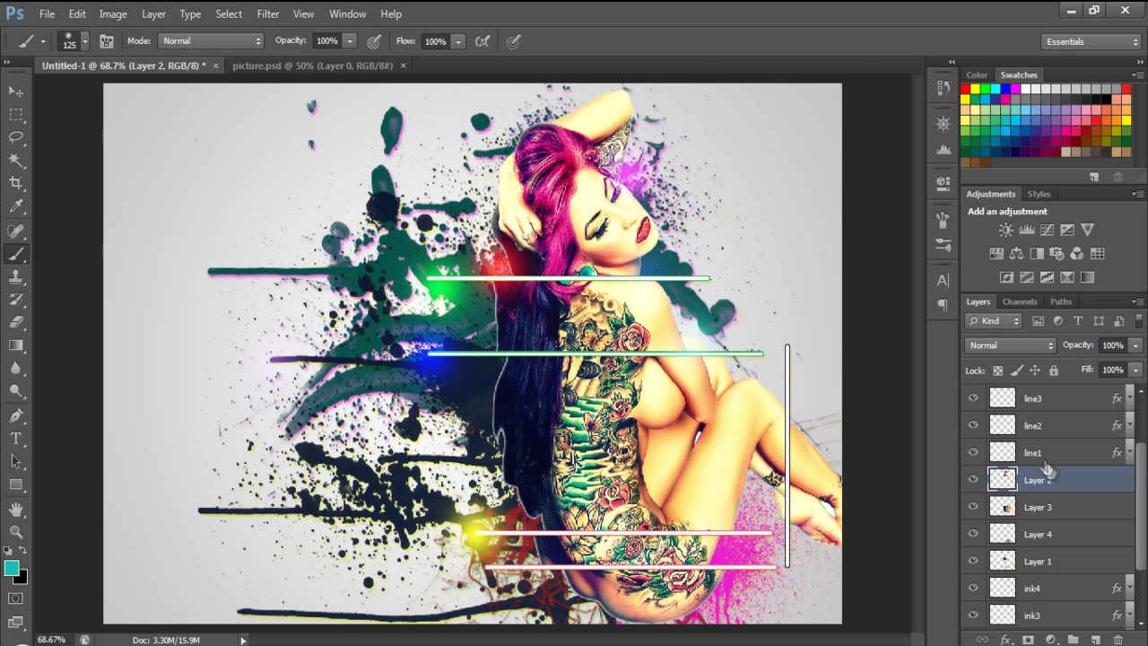
Toggle Layer 2's visibility off and on, then add a Curves adjustment above it
click(975, 481)
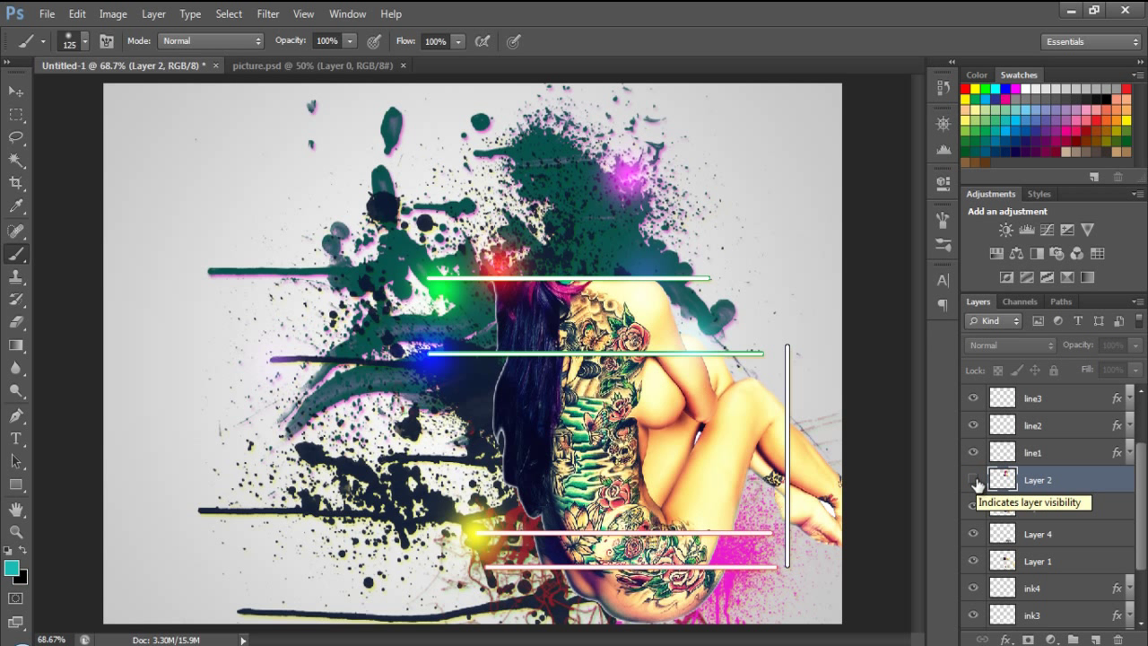
click(976, 480)
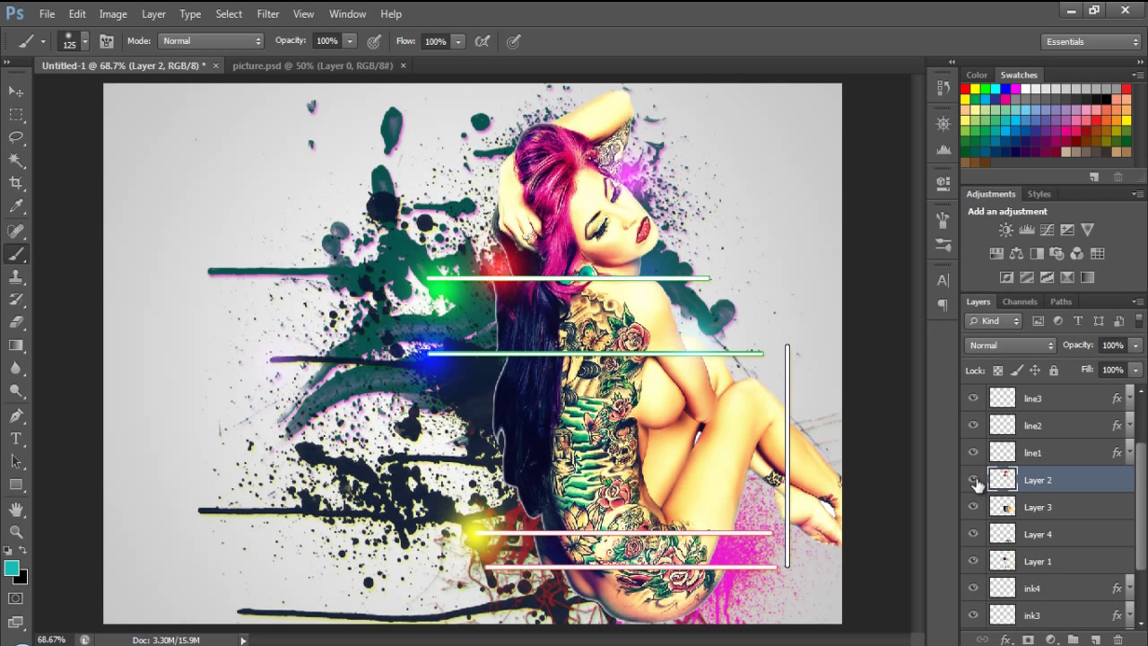
click(1045, 232)
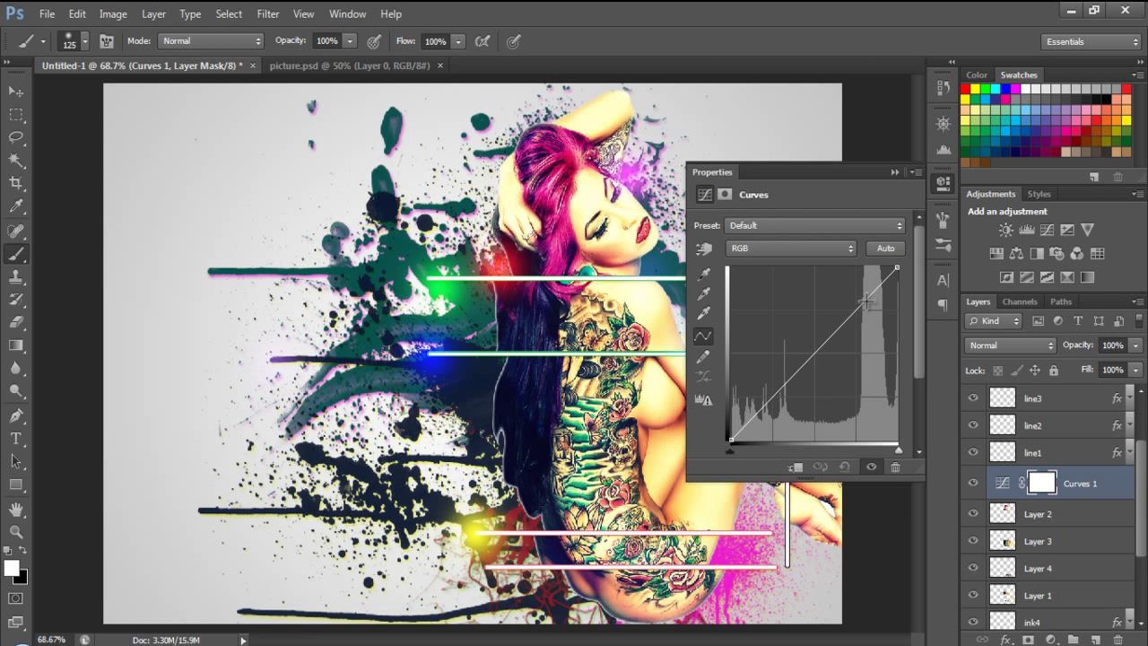
Bend the Curves 1 RGB curve to deepen the shadows
drag(867, 300, 869, 304)
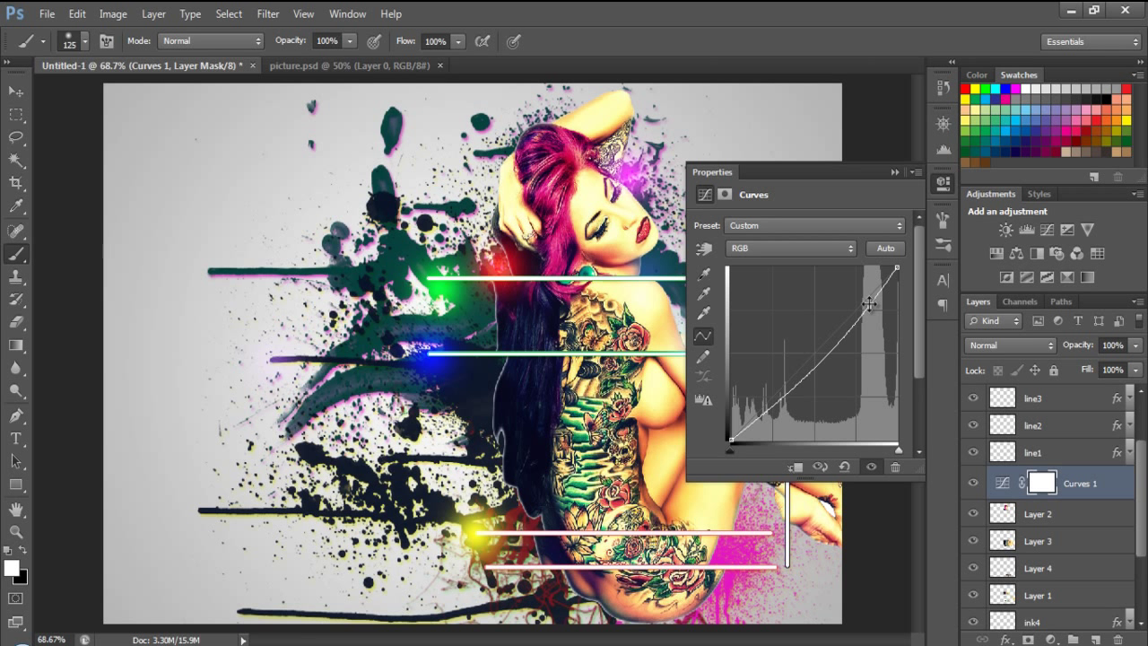
drag(869, 304, 863, 296)
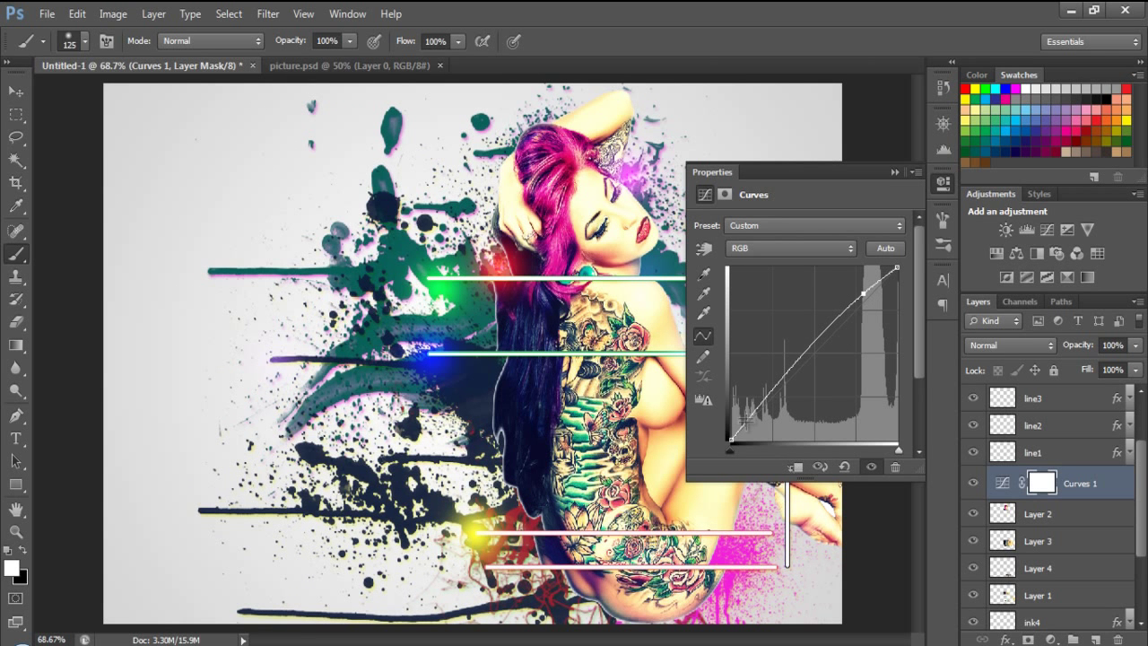
drag(750, 416, 755, 425)
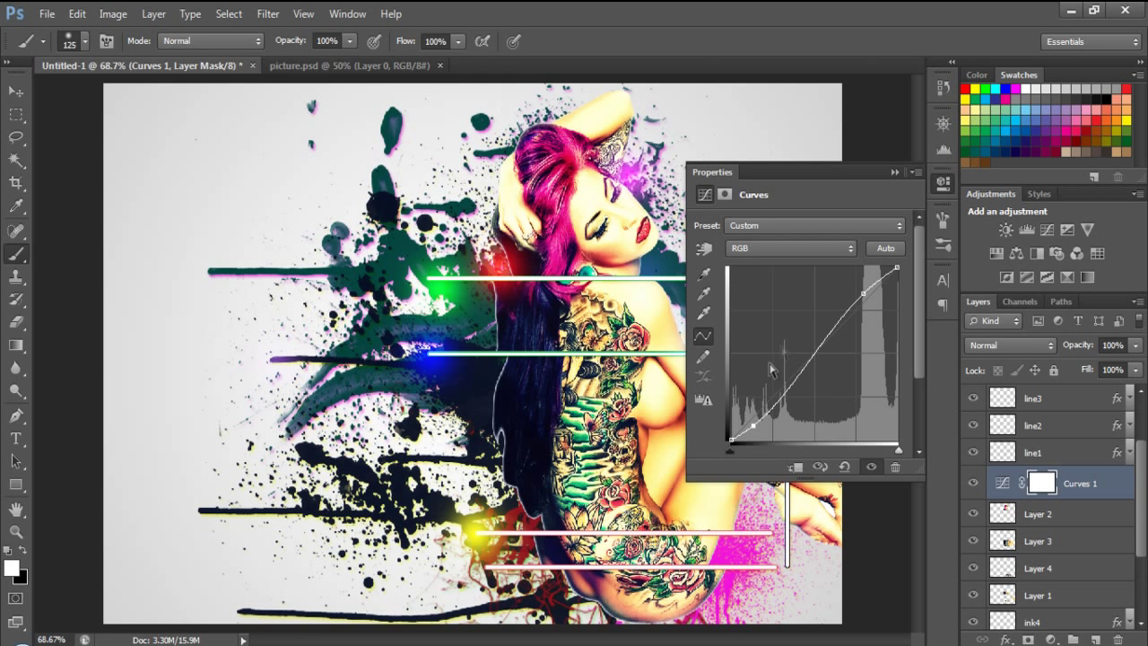
On the Blue channel, lift the shadows and lower the highlights for a warm yellowish cast
click(840, 250)
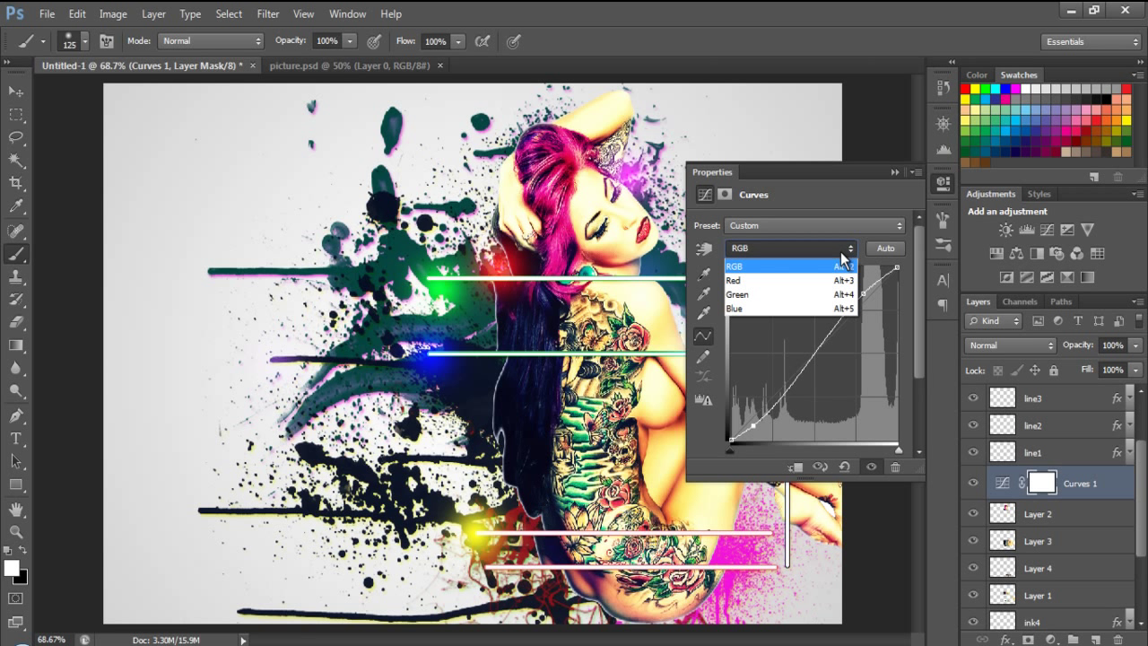
click(756, 310)
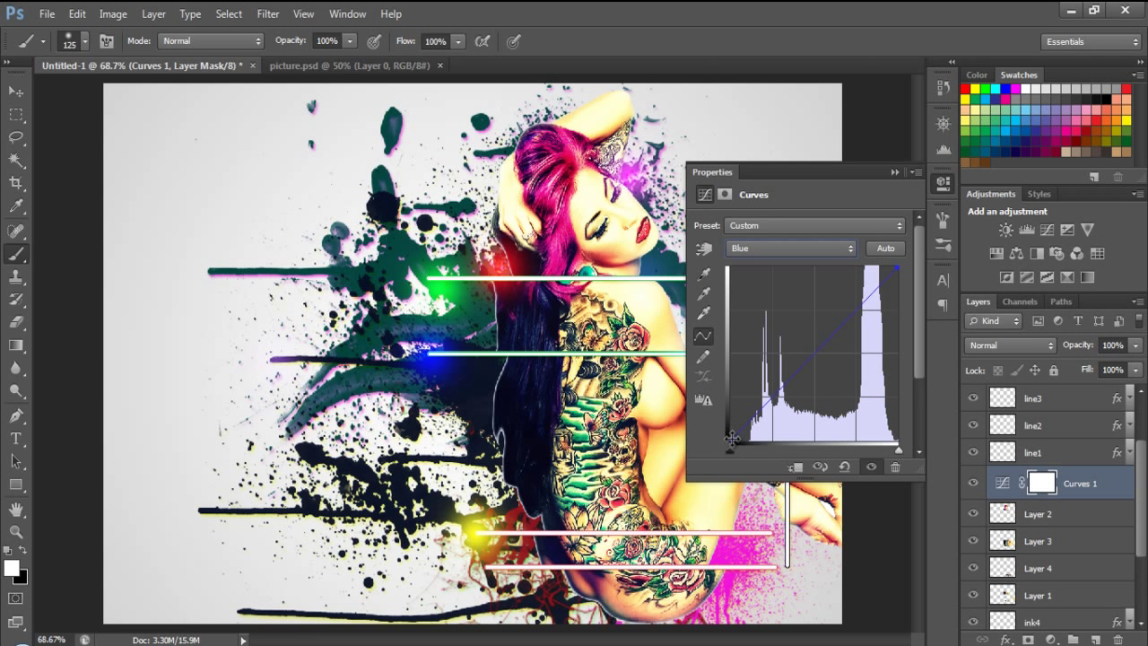
drag(732, 438, 733, 411)
drag(898, 267, 898, 311)
click(895, 171)
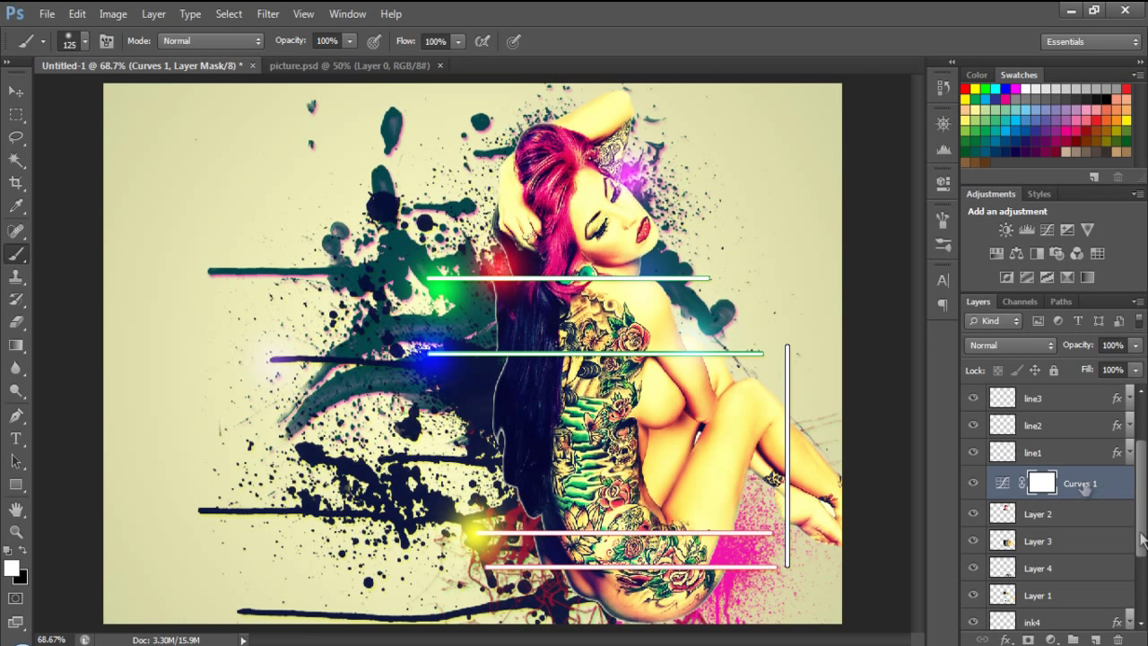
scroll(1143, 496, up, 3)
Select the spot layer and add a Curves 2 adjustment above it
click(1079, 400)
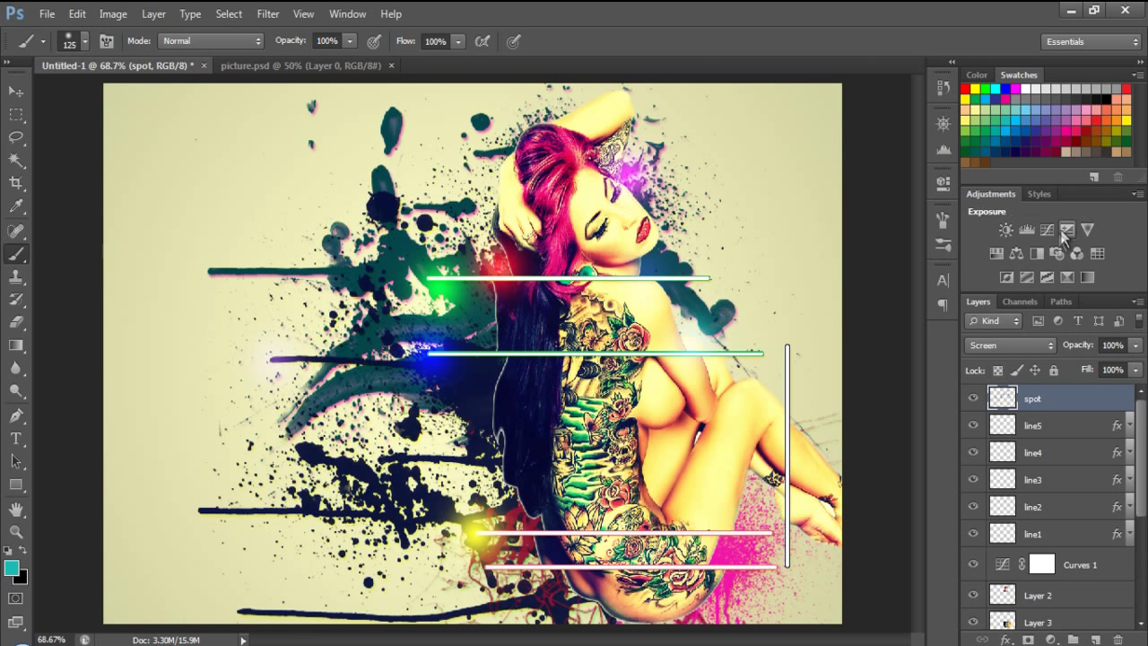
click(1046, 230)
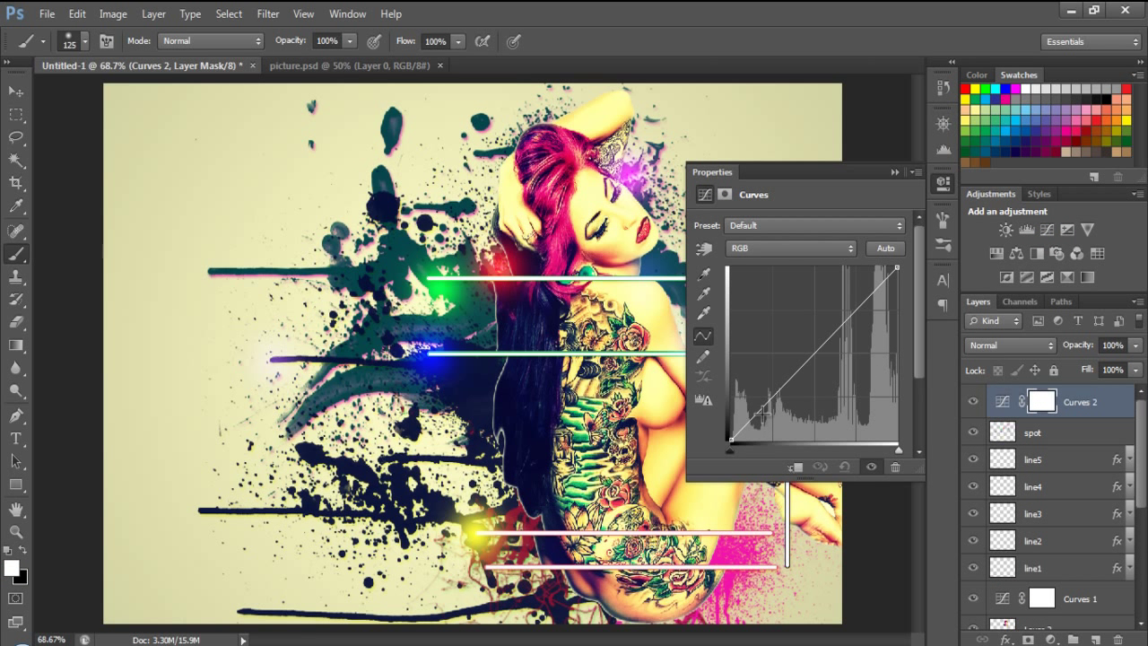
Brighten the RGB upper tones, then lower the Green shadows and raise its upper point
drag(753, 418, 753, 421)
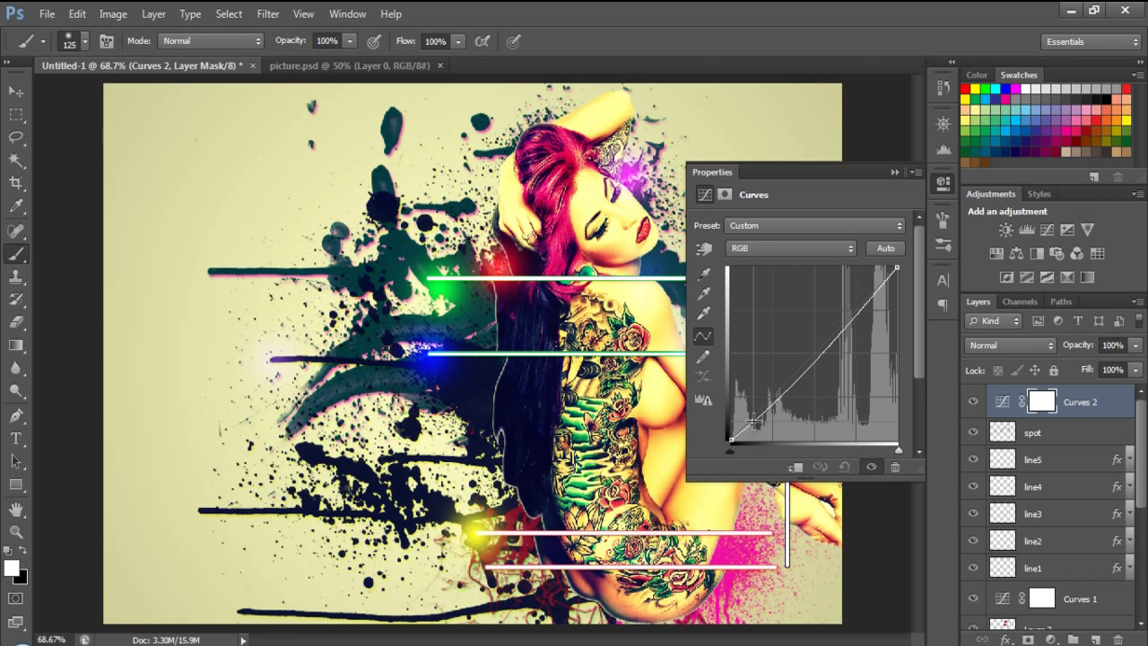
drag(868, 297, 869, 289)
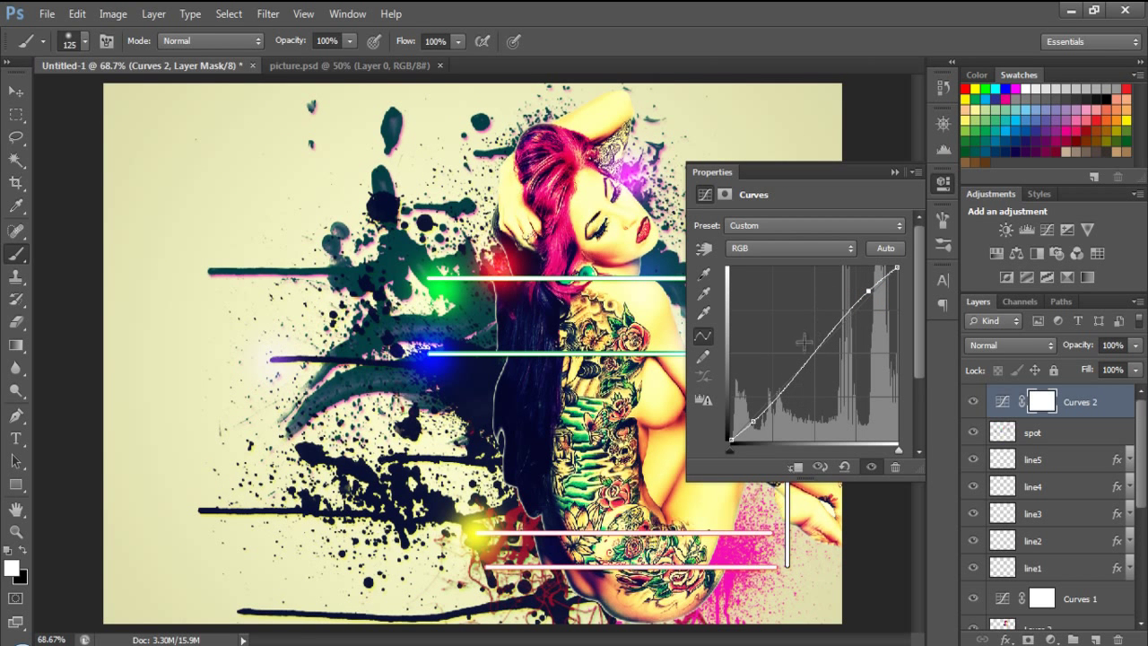
click(849, 249)
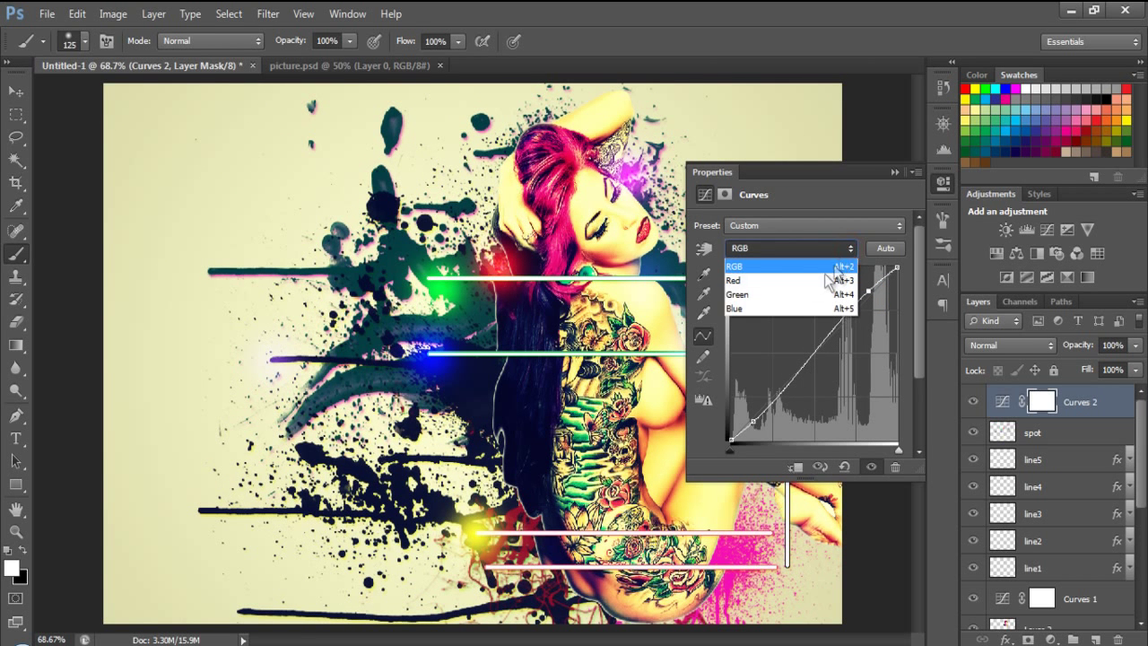
click(792, 292)
drag(763, 411, 751, 421)
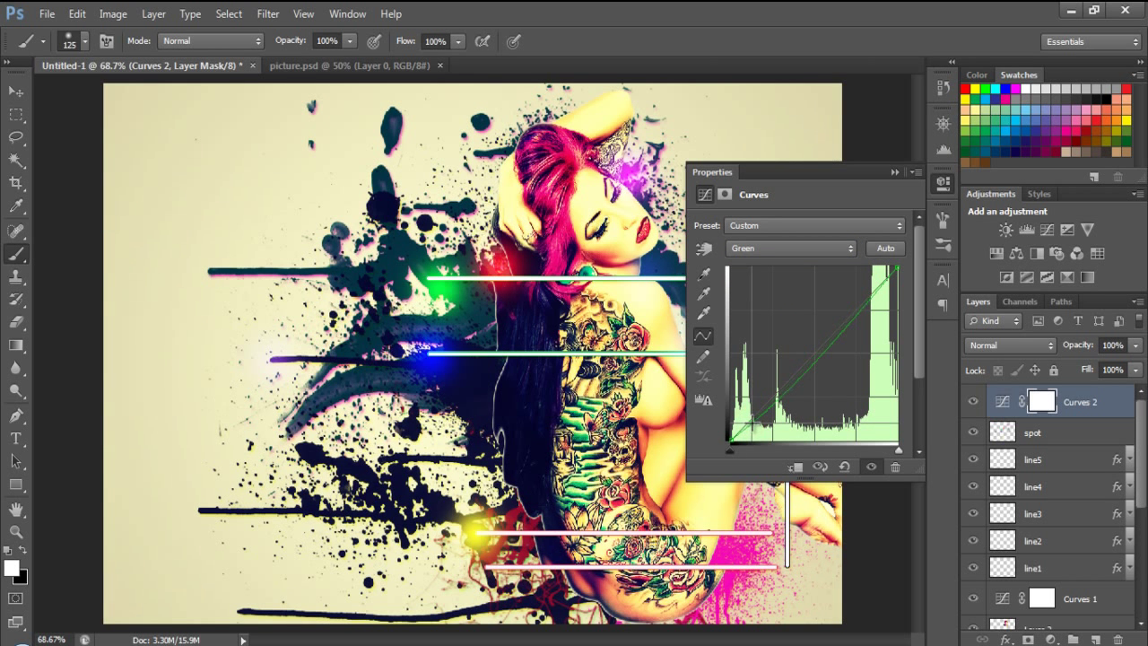
click(869, 299)
drag(868, 299, 865, 296)
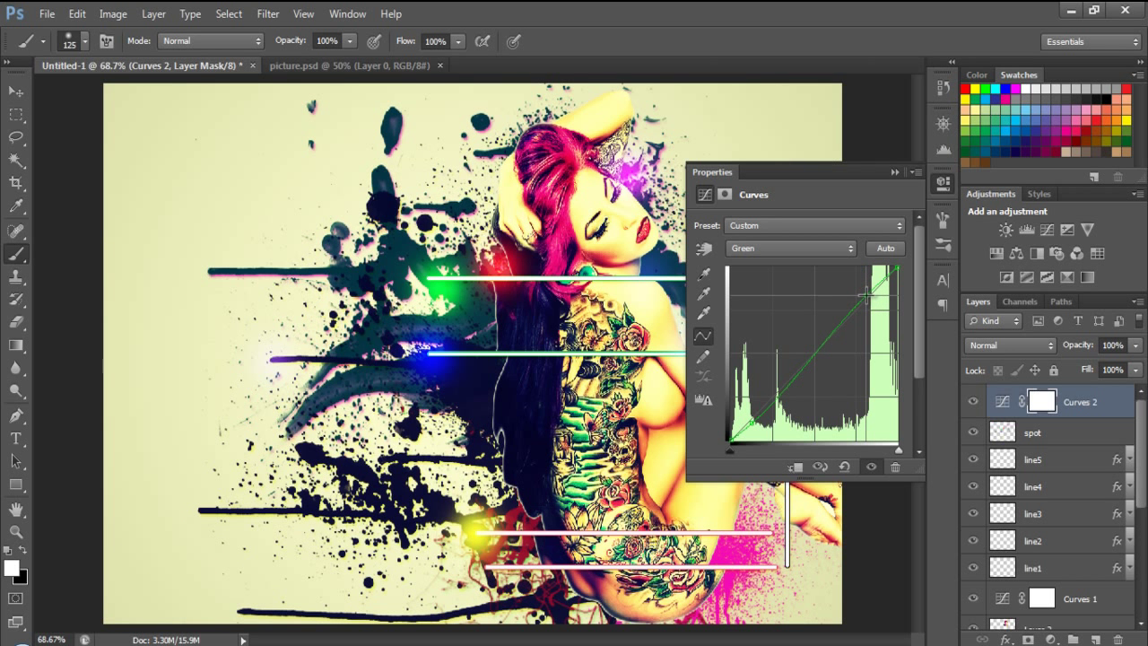
drag(865, 296, 867, 297)
Reshape the Blue curve with a lower and an upper point, and close picture.psd
click(850, 248)
click(749, 305)
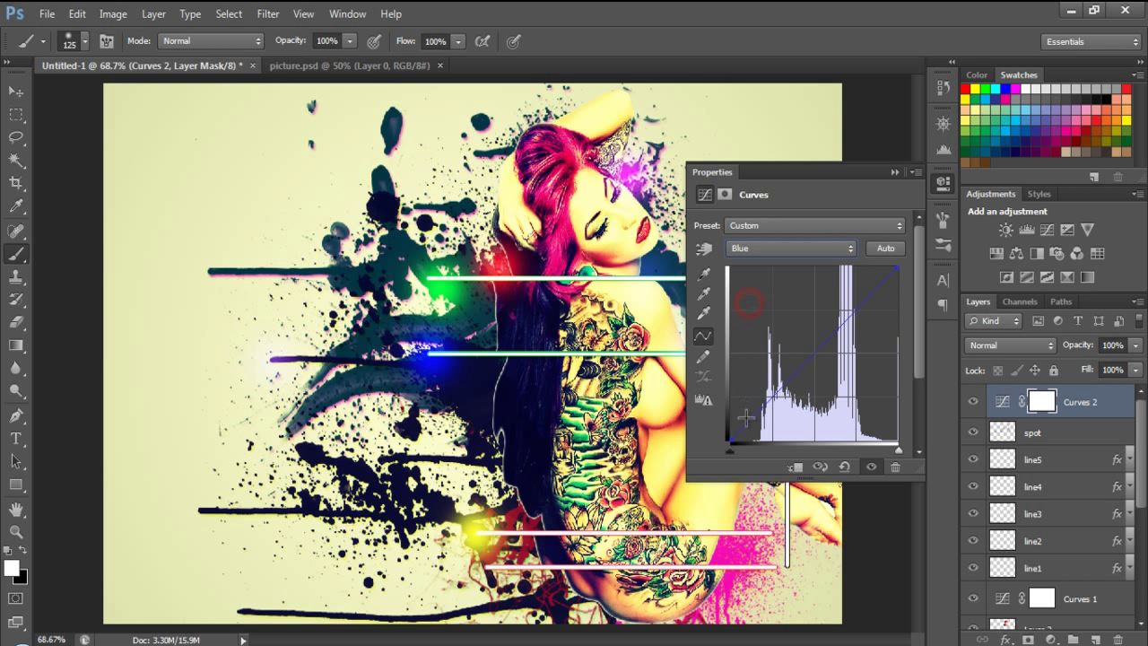
drag(747, 421, 769, 392)
drag(863, 296, 870, 304)
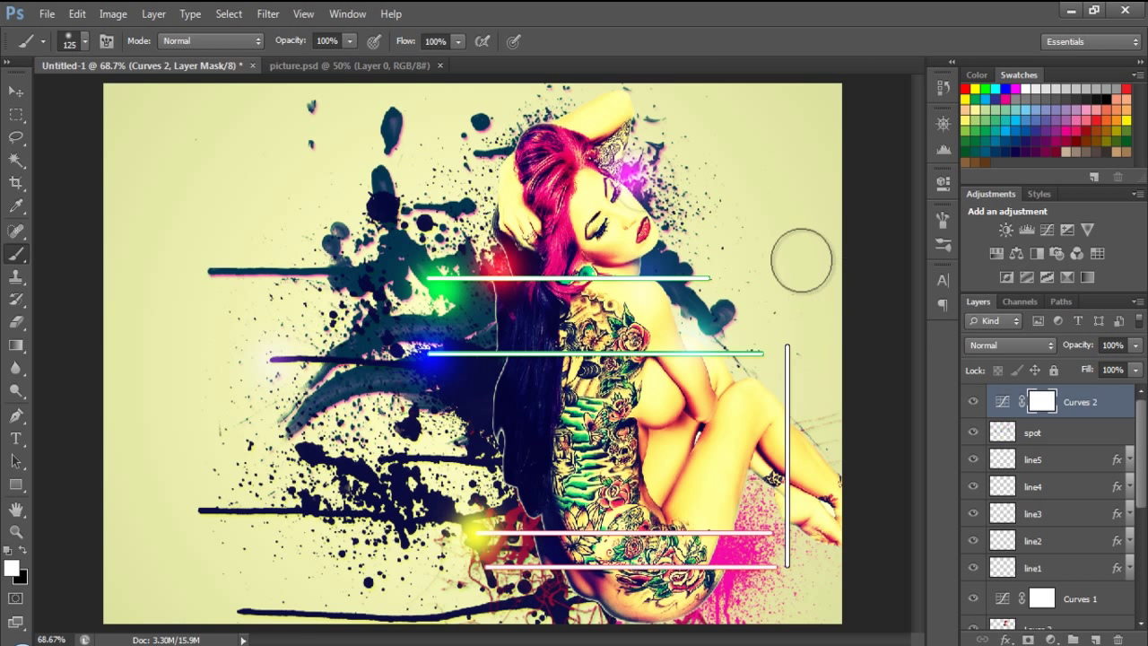
click(439, 67)
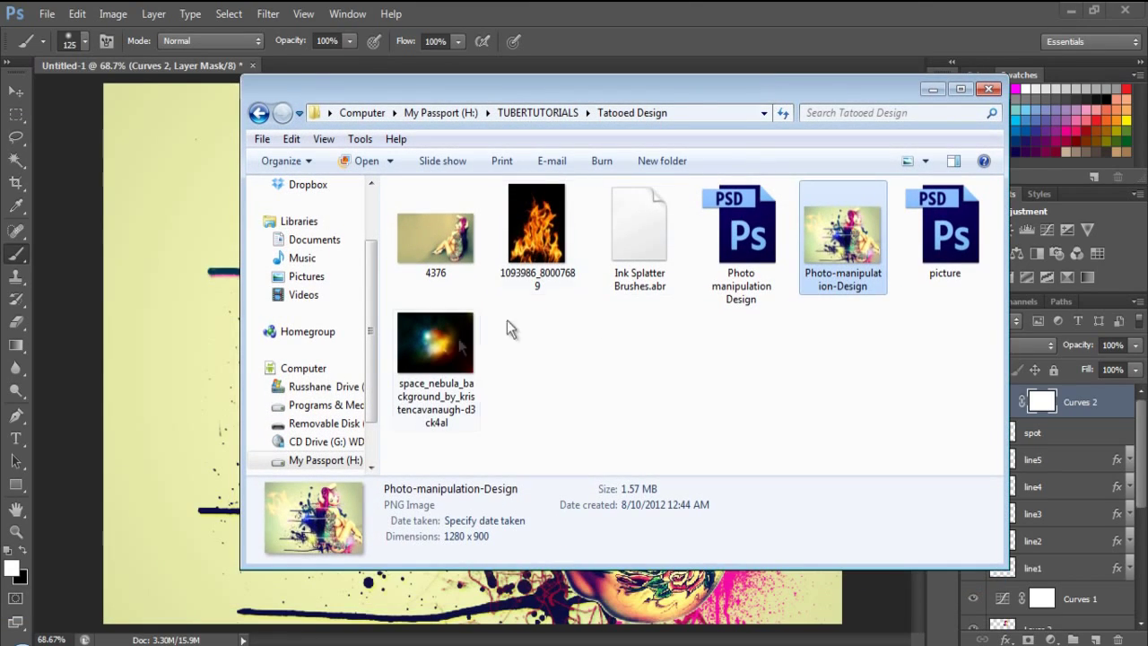
Open the space nebula JPEG in Photoshop and convert its Background into Layer 0
click(459, 359)
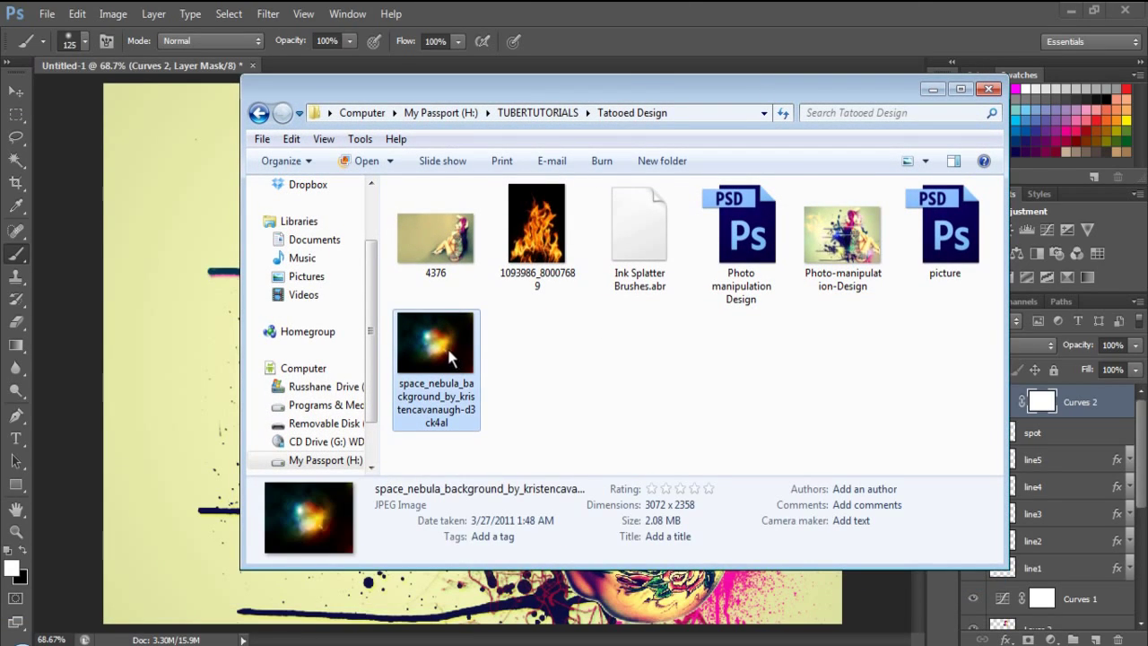
click(657, 88)
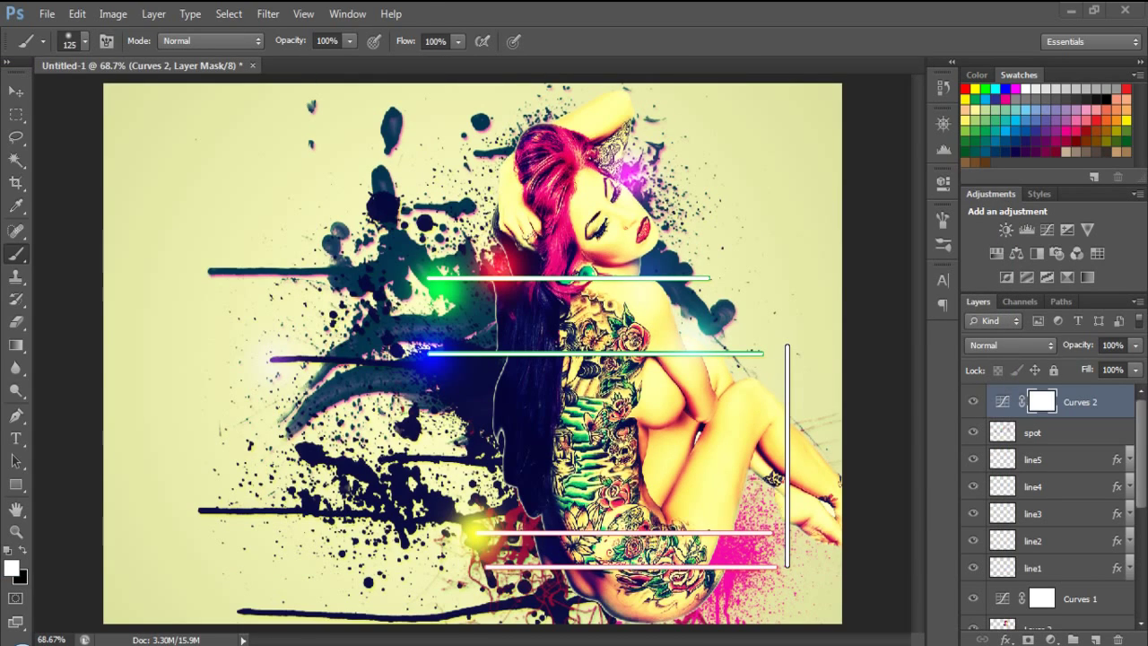
drag(314, 341, 384, 65)
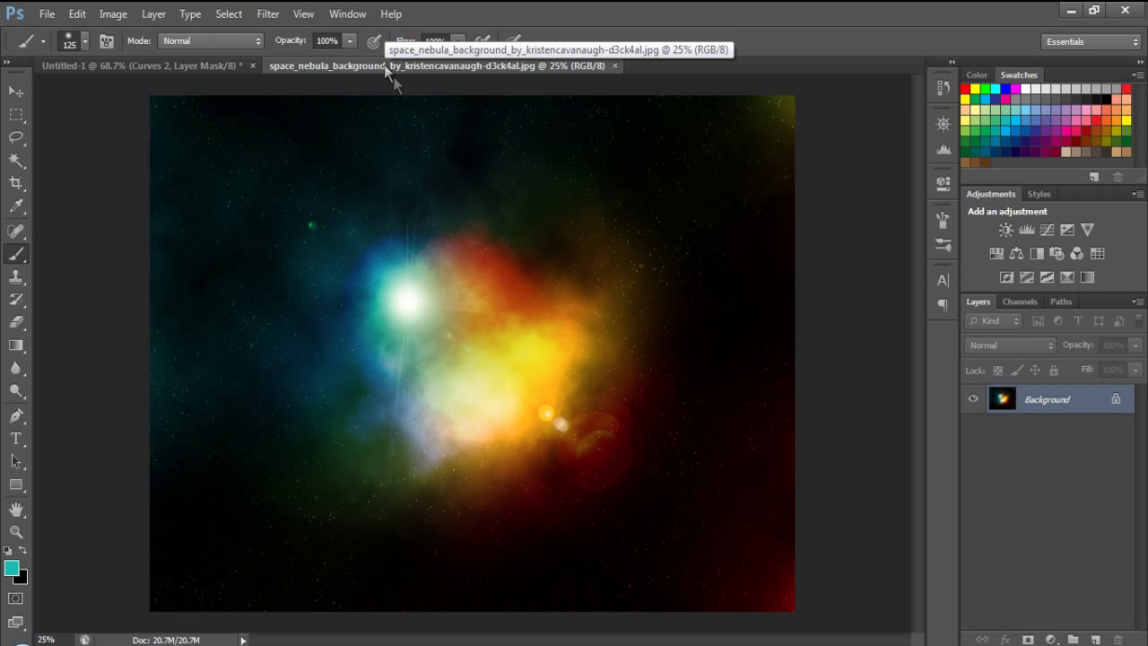
double_click(1040, 406)
click(734, 205)
With the Move tool, drag the nebula into Untitled-1 above Layer 0 as Layer 5
click(15, 92)
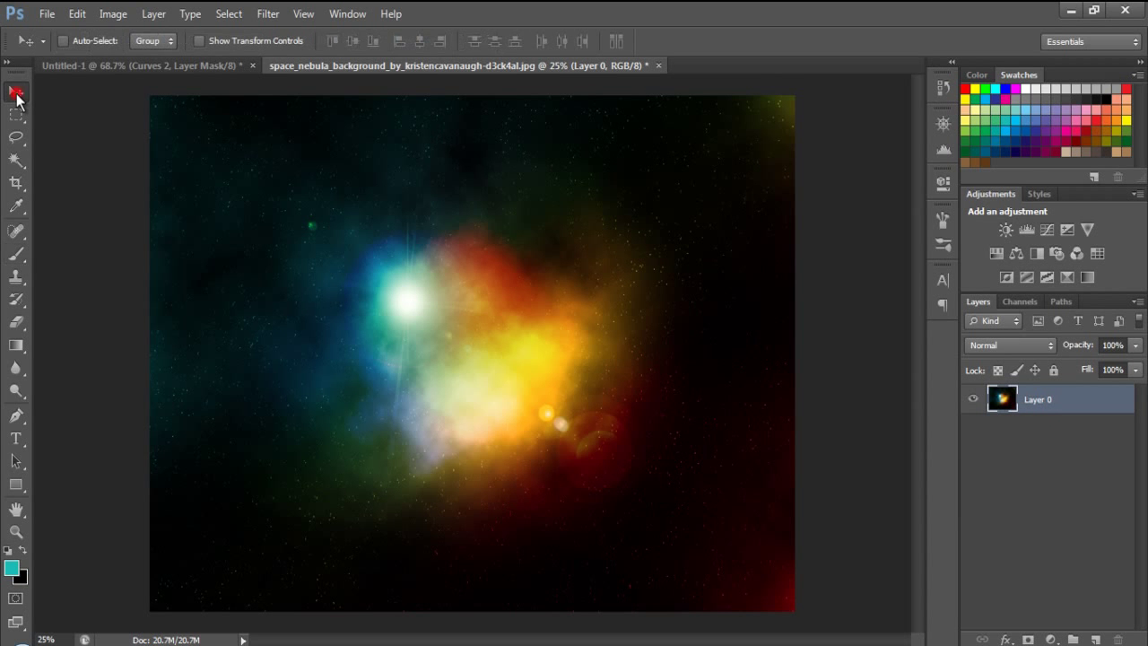
click(179, 65)
drag(1138, 453, 1141, 574)
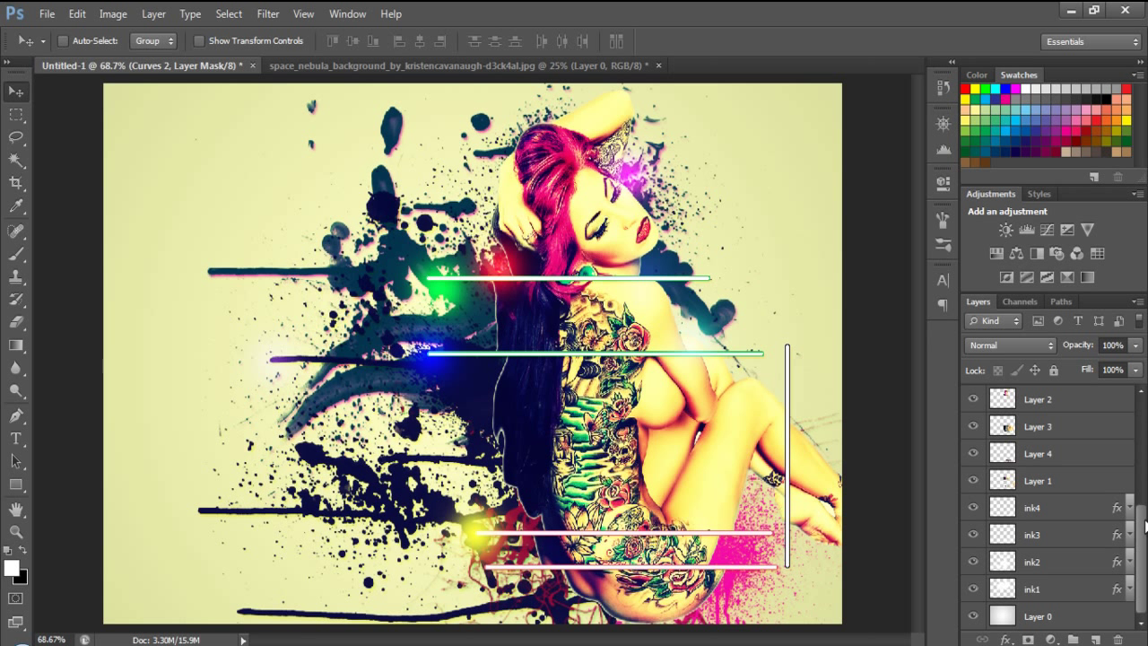
click(1067, 616)
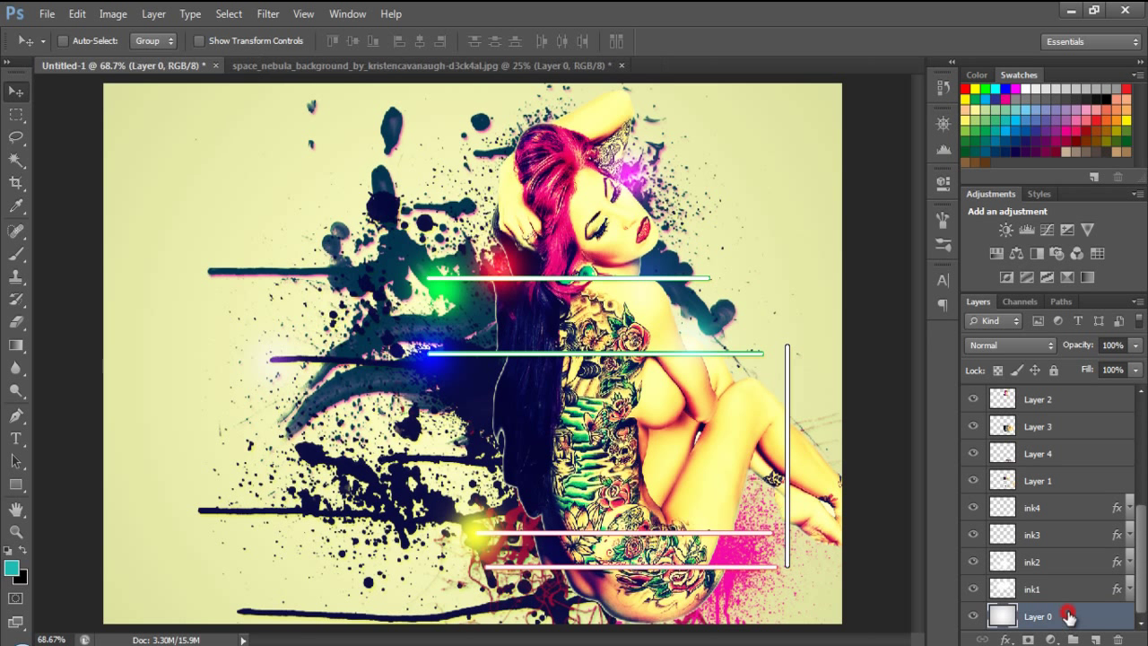
drag(1068, 616, 485, 158)
drag(487, 377, 257, 168)
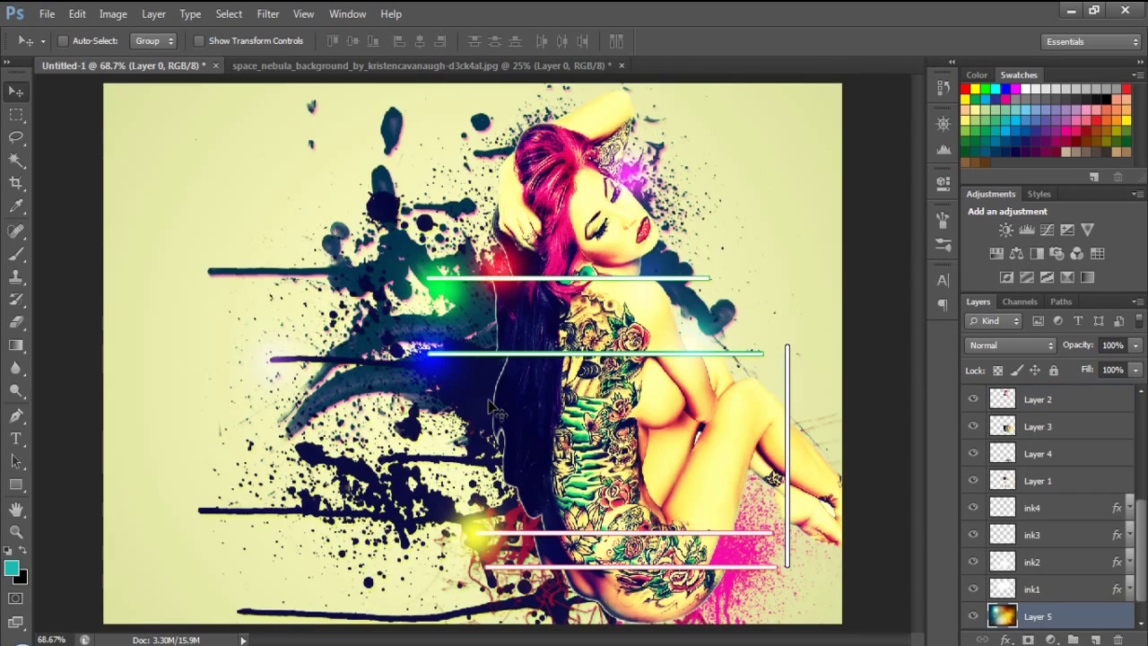
drag(419, 325, 465, 370)
Free-transform the nebula Layer 5, scaling it down to roughly fit the canvas
key(ctrl+t)
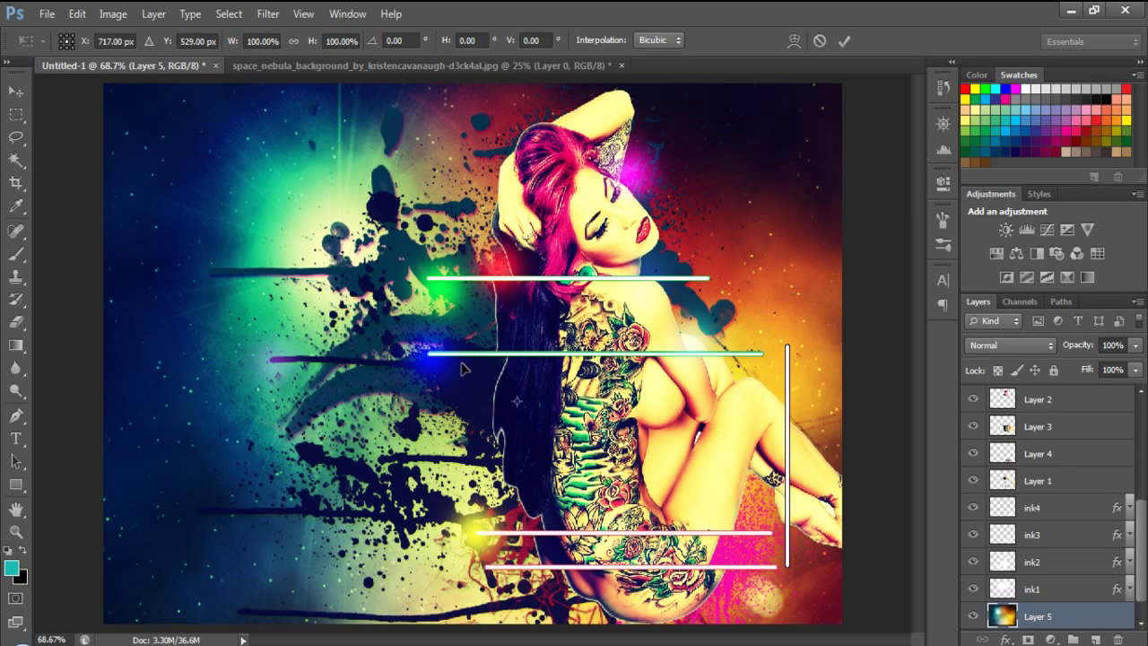
key(ctrl+minus)
key(ctrl+minus)
key(ctrl+minus)
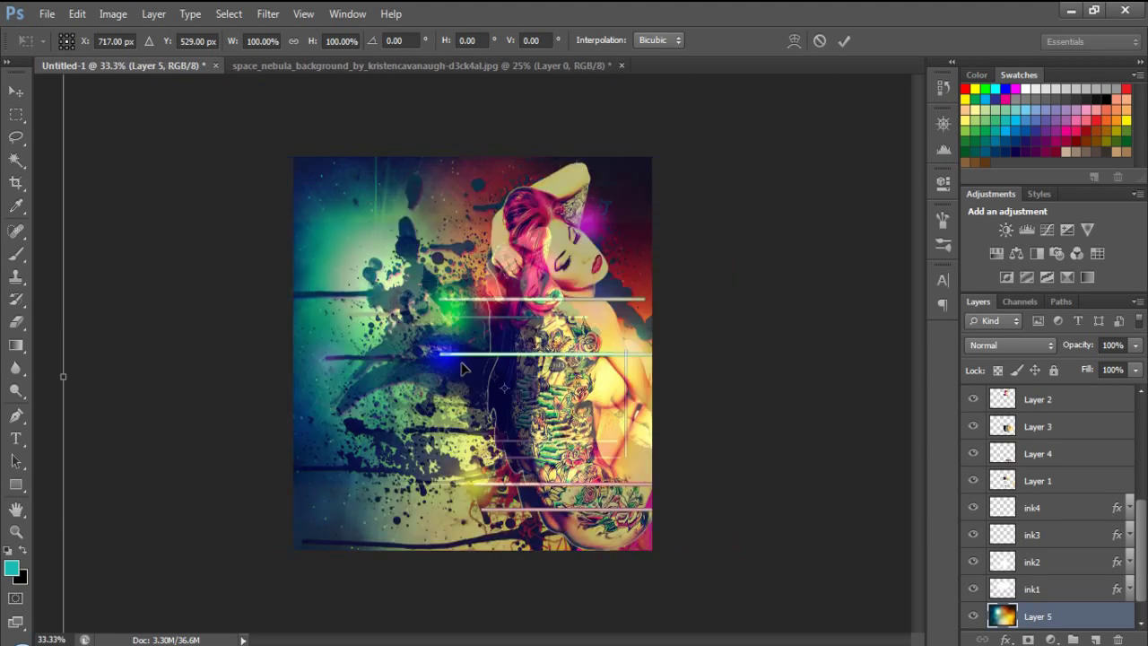
key(ctrl+minus)
key(ctrl+minus)
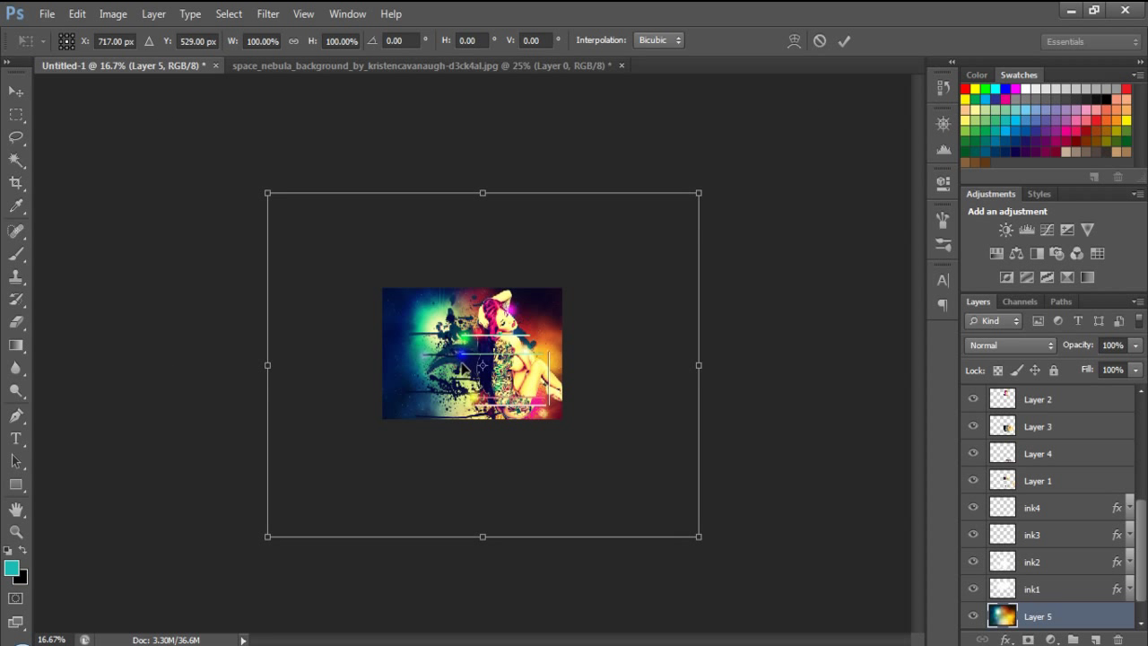
drag(267, 540, 370, 441)
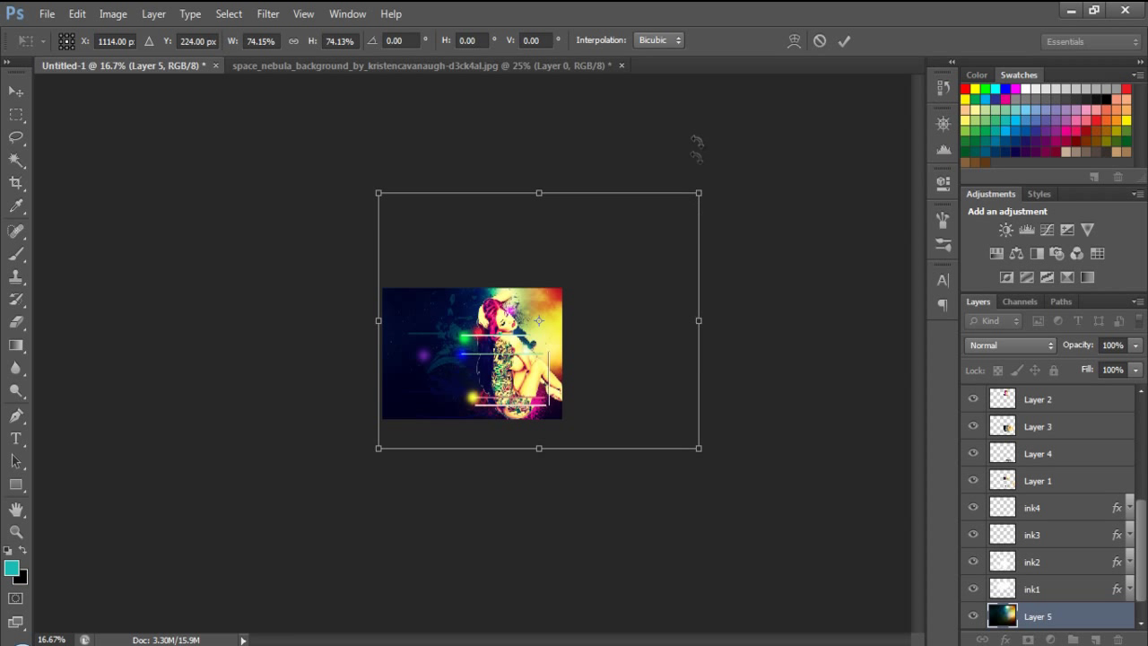
drag(700, 195, 567, 258)
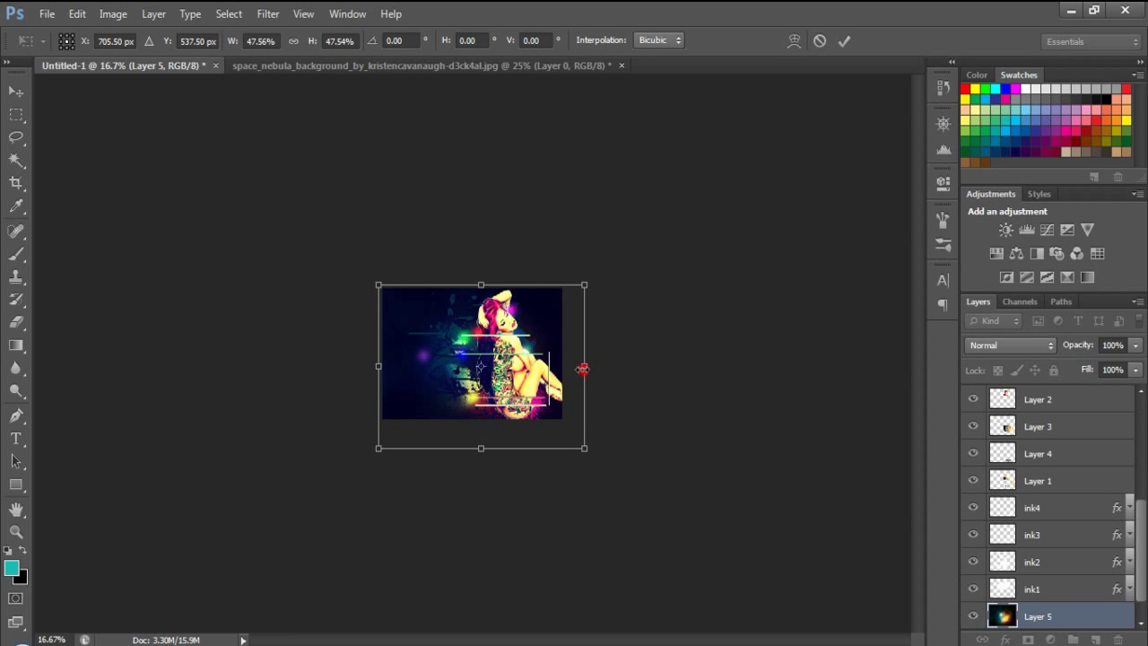
drag(584, 369, 563, 368)
drag(474, 448, 471, 437)
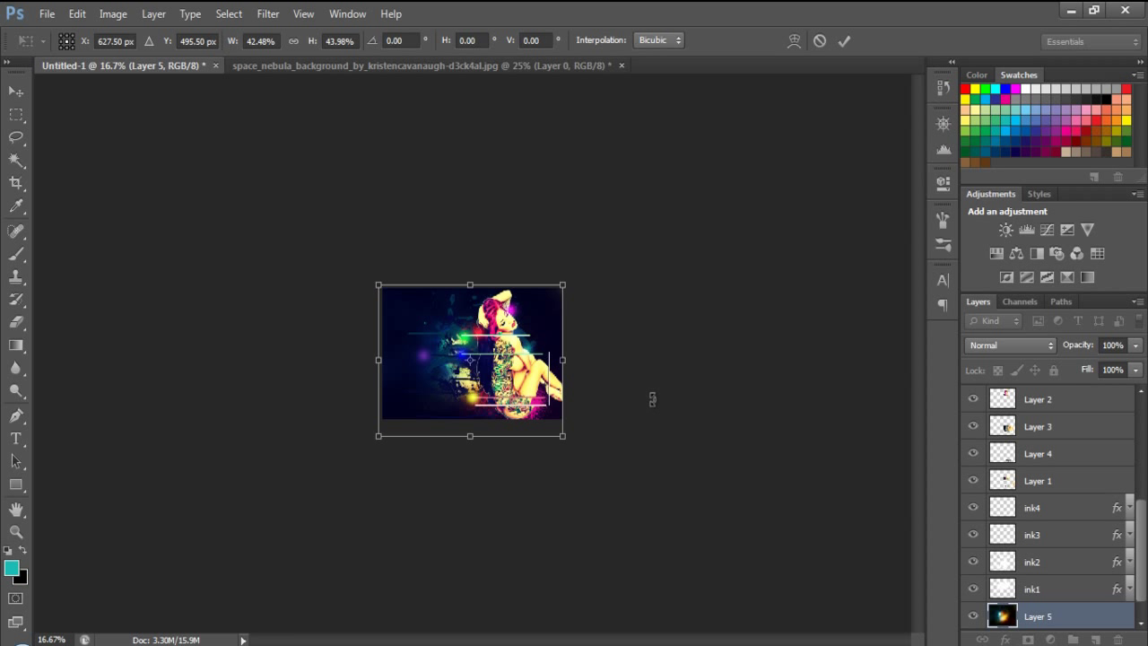
Shift the nebula layer left, stretch it over the canvas's right edge, and apply the transform
key(ctrl+plus)
key(ctrl+plus)
key(ctrl+plus)
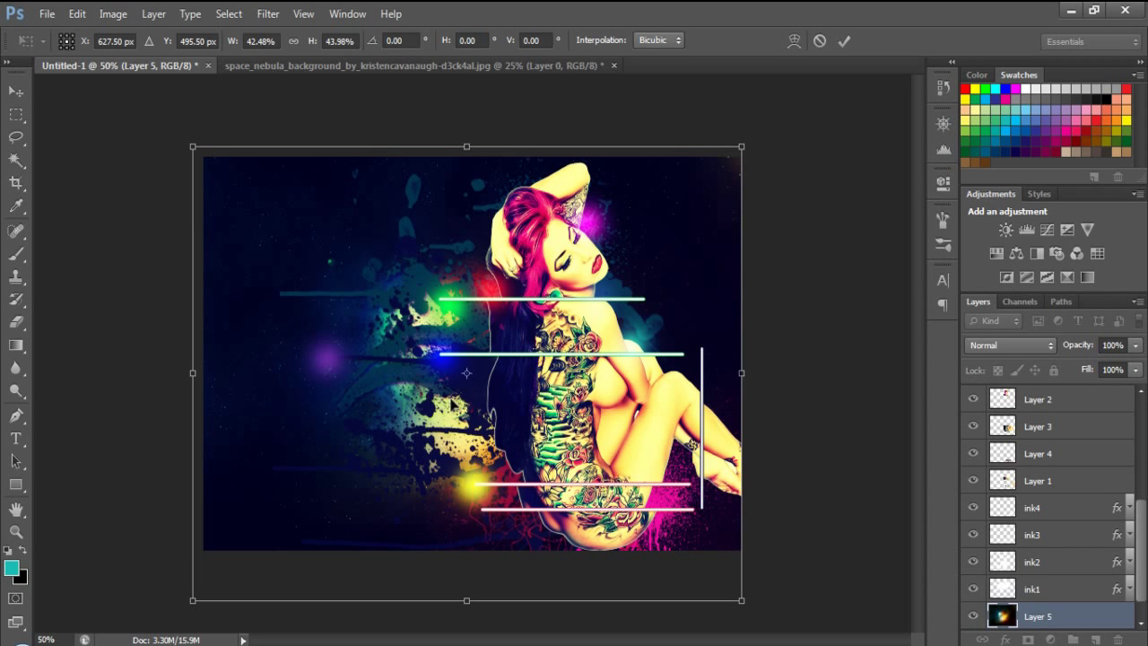
drag(455, 371, 374, 369)
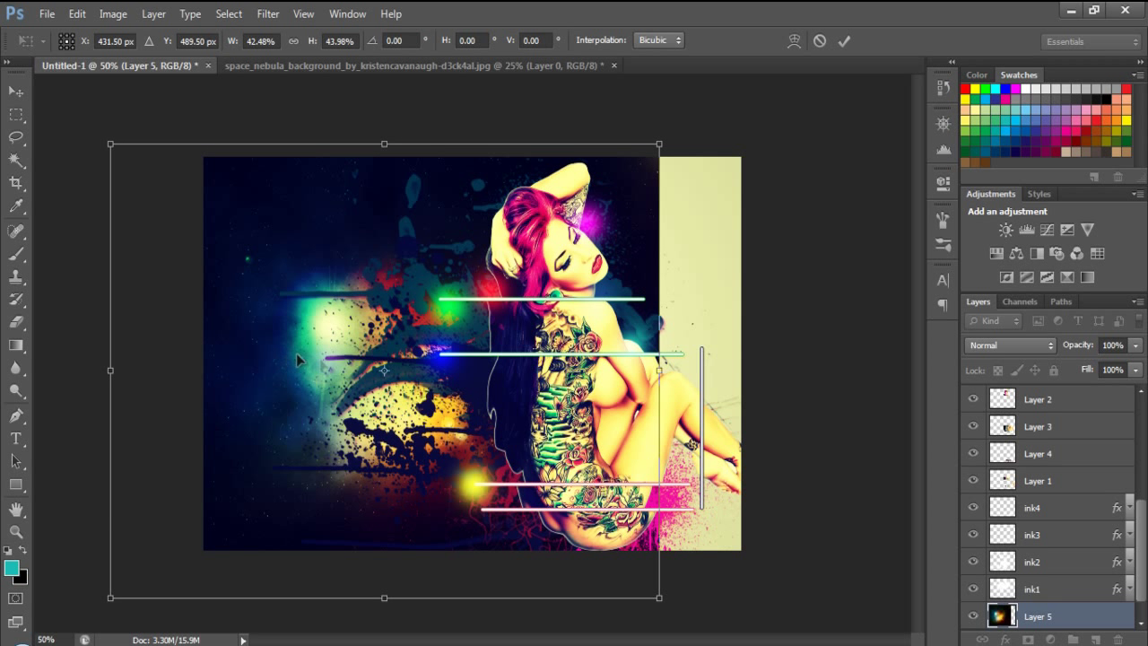
drag(659, 370, 738, 370)
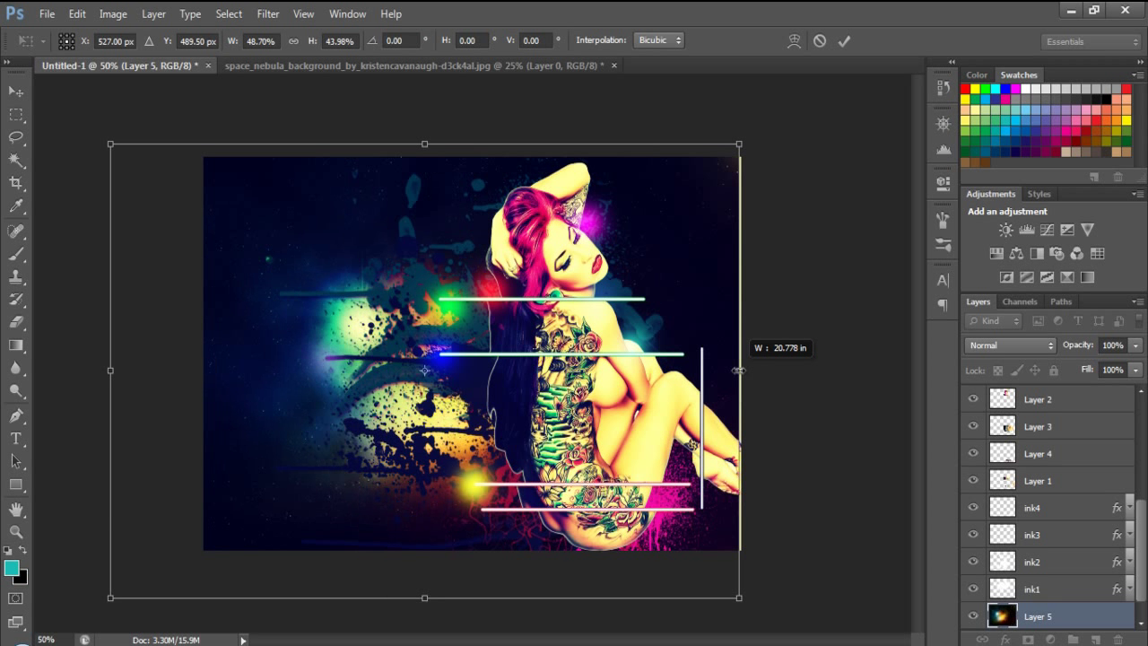
drag(397, 358, 371, 358)
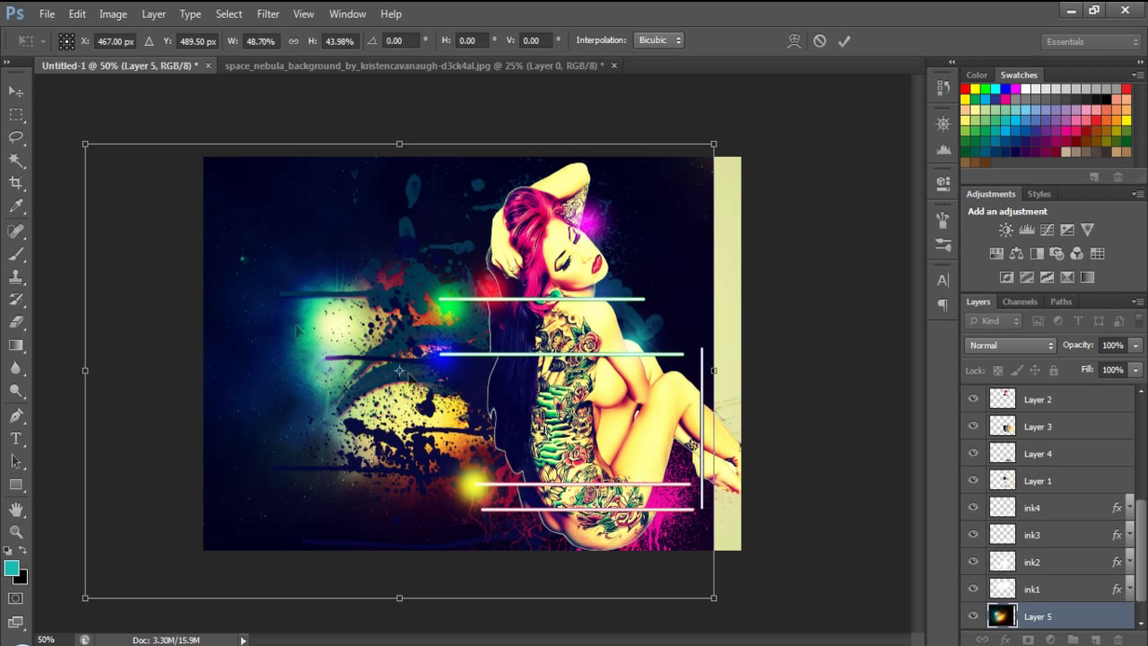
drag(715, 370, 741, 369)
click(844, 40)
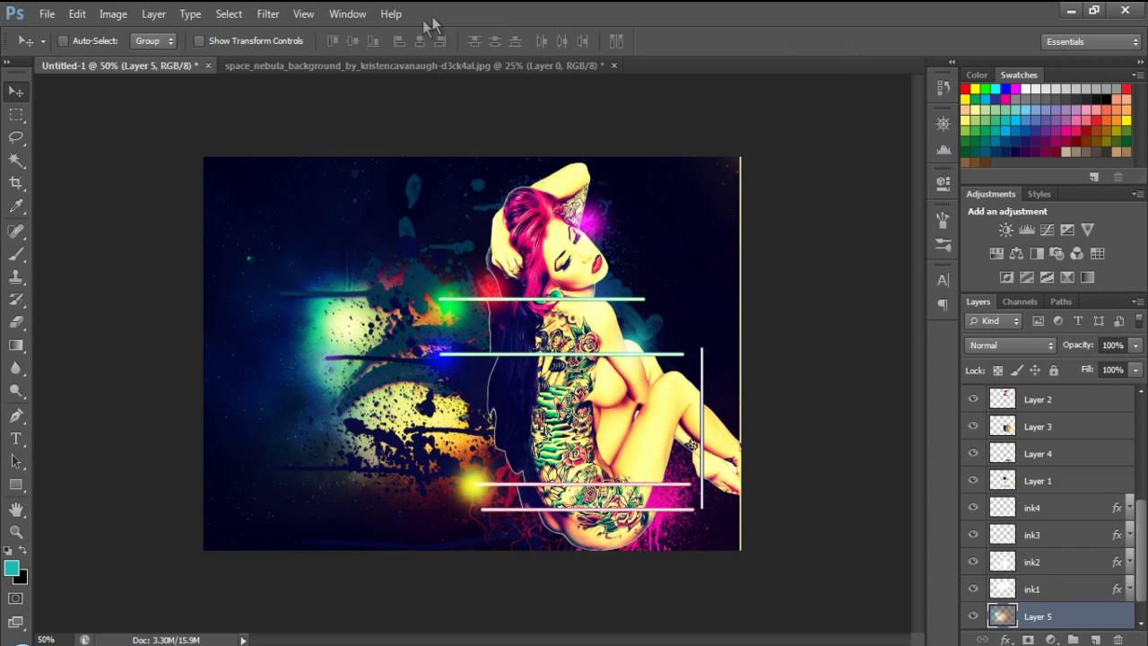
Fit the canvas on screen and widen the nebula layer slightly to 100.32% width
click(303, 14)
click(352, 176)
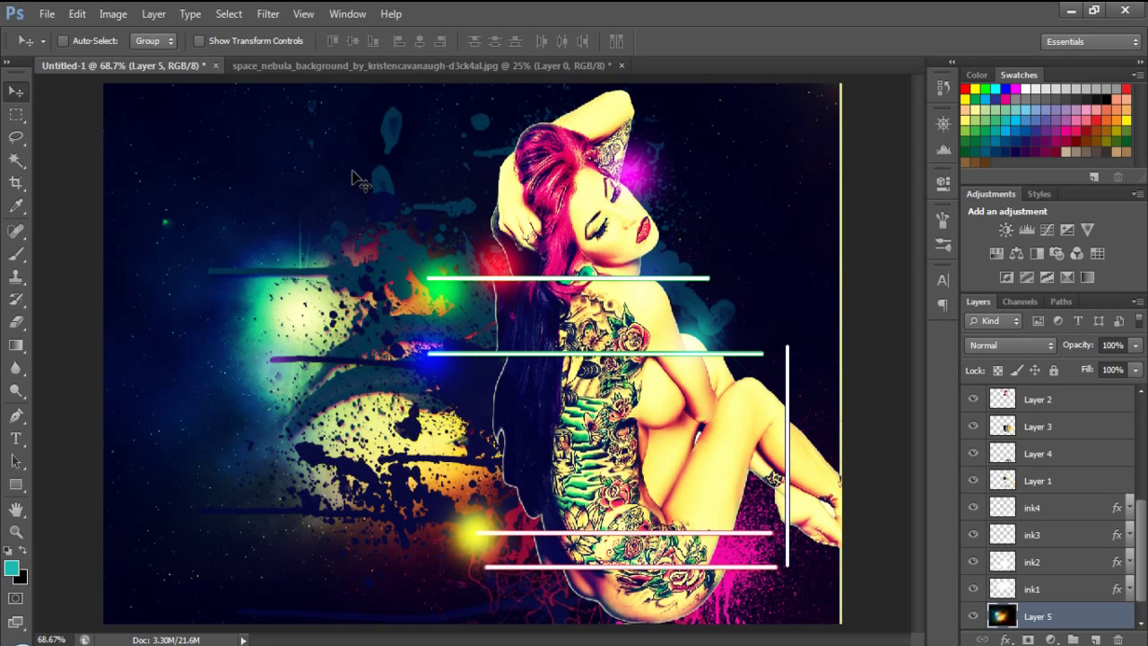
key(ctrl+t)
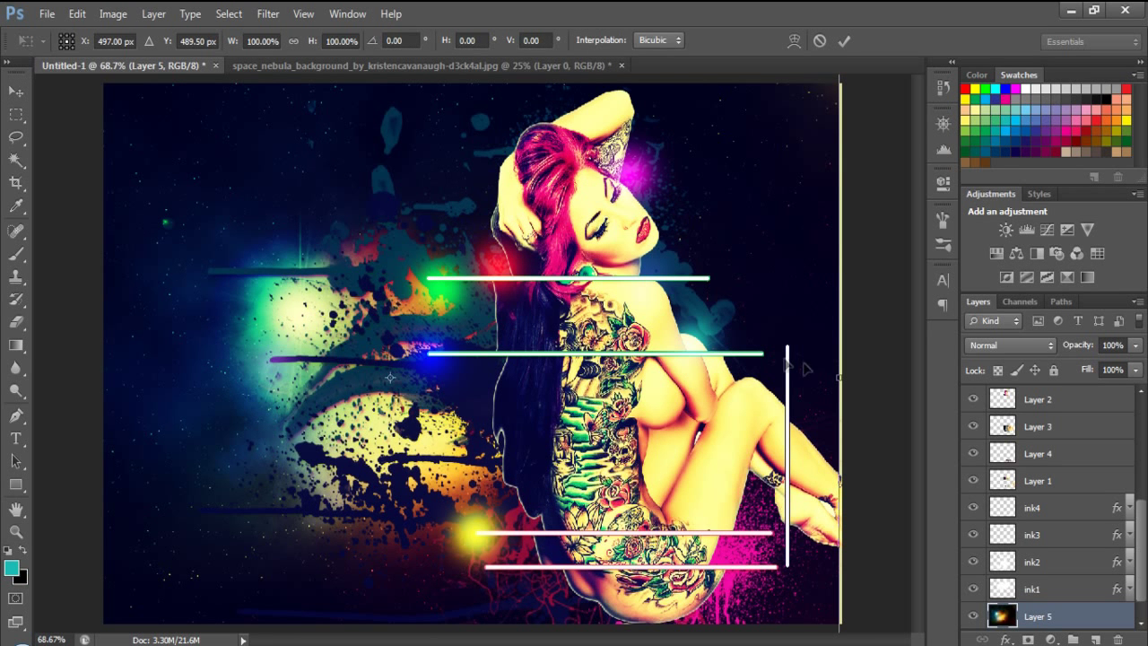
drag(842, 379, 847, 377)
click(845, 40)
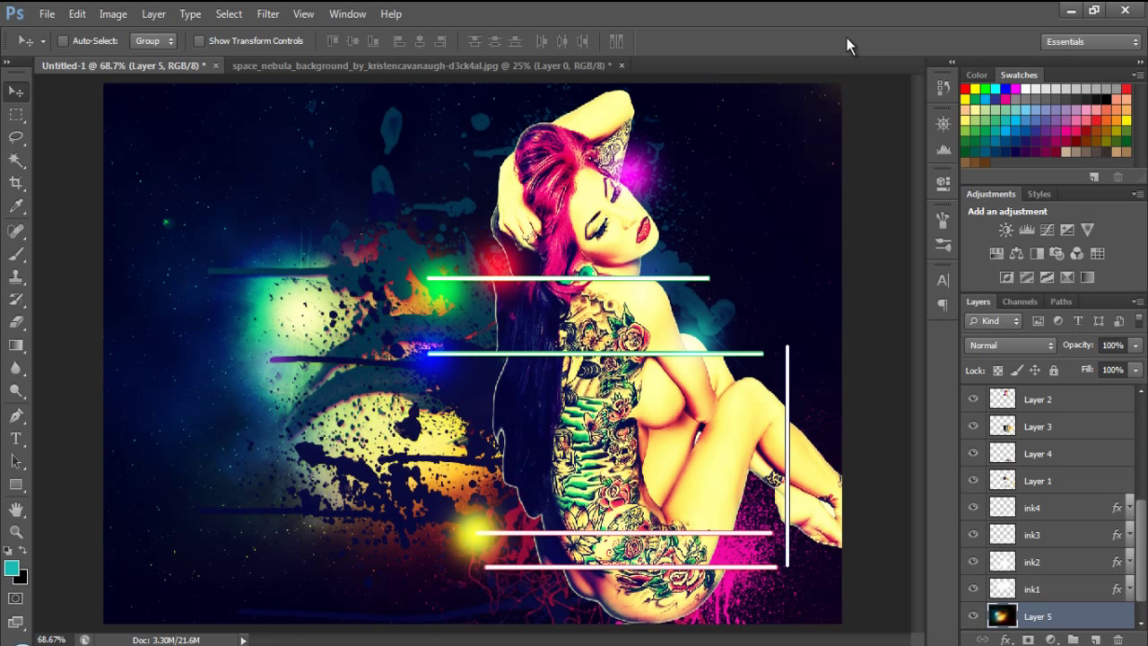
Set Layer 5 to Overlay blend mode and open the fire photo 1093986_80007689.jpg in Photoshop
click(1053, 344)
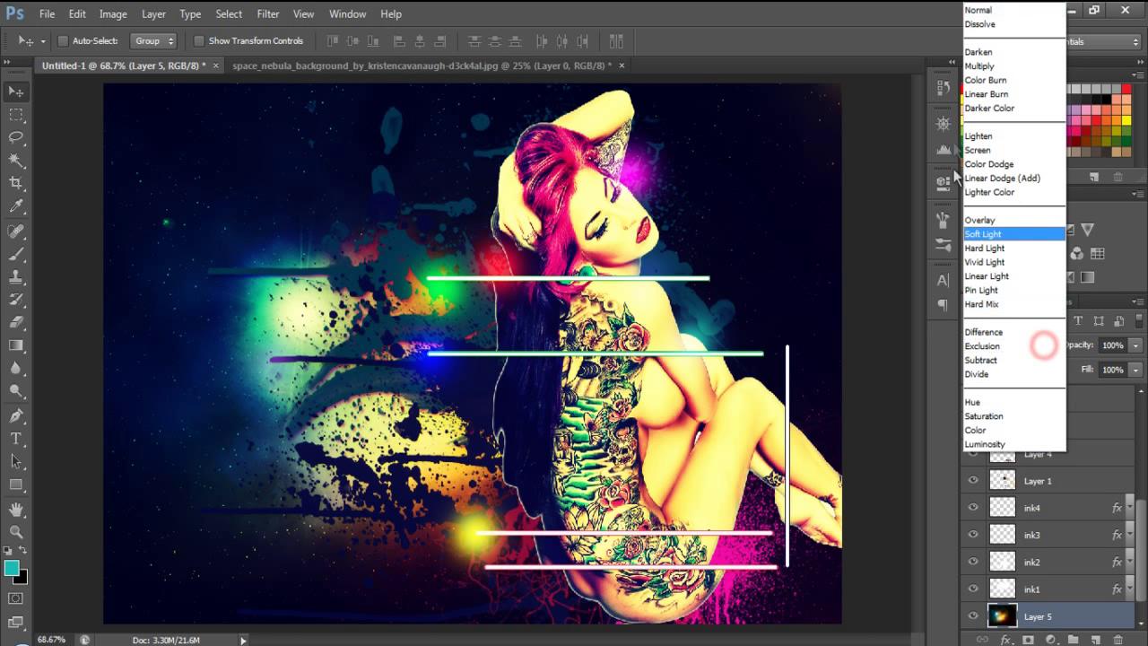
click(1009, 223)
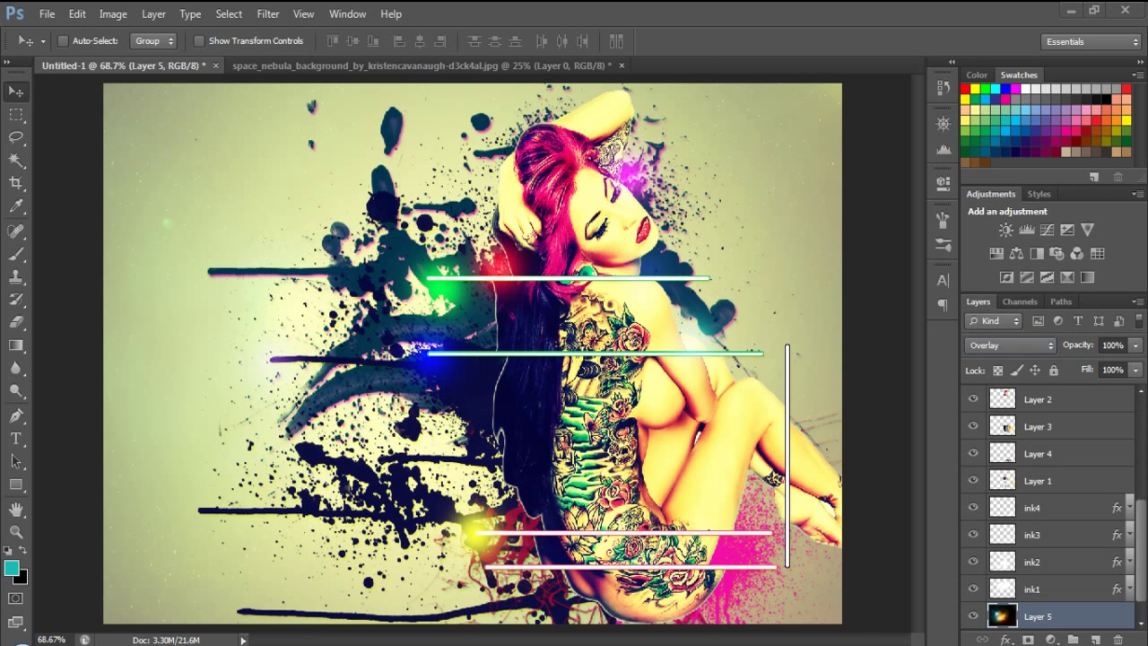
key(alt+Tab)
drag(192, 102, 0, 99)
click(626, 92)
drag(636, 150, 654, 69)
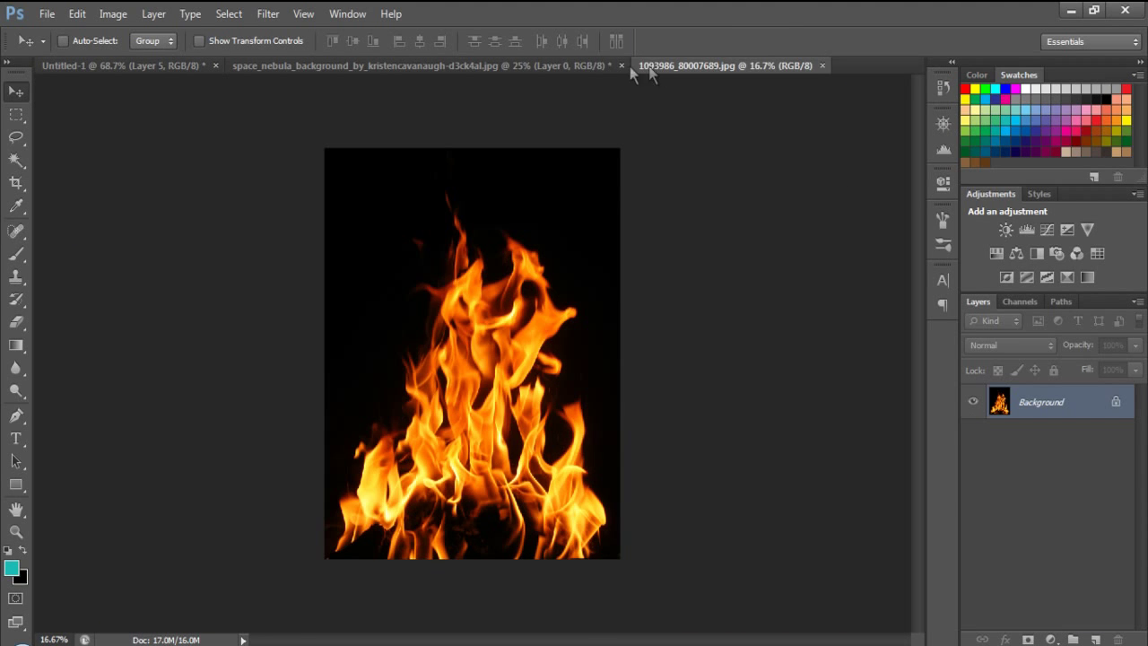
Close the nebula source document without saving and copy the flame layer into the tattoo artwork
click(620, 66)
click(558, 269)
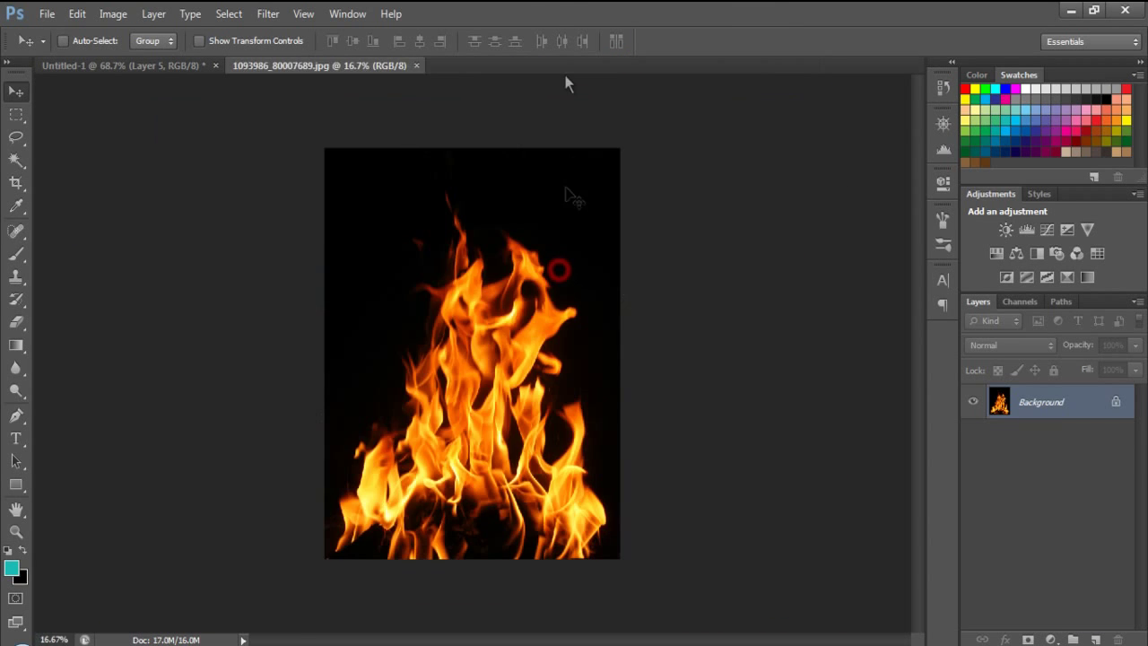
drag(953, 392, 378, 383)
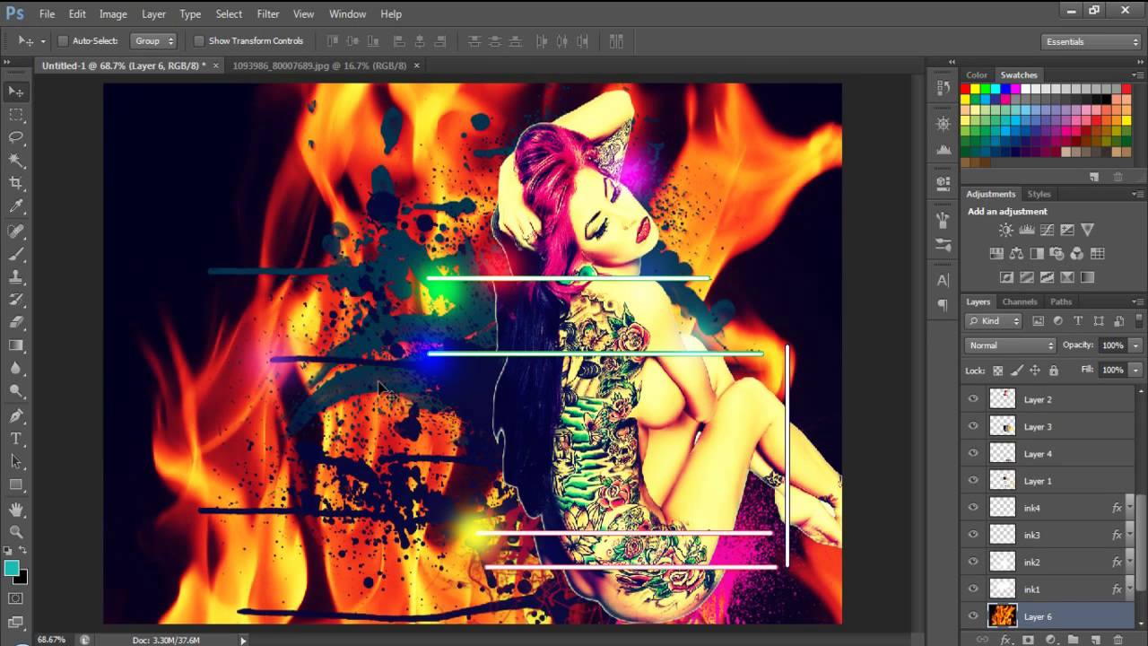
key(ctrl+minus)
Scale the fire Layer 6 down to about 42.7% and move it toward the lower left
key(ctrl+t)
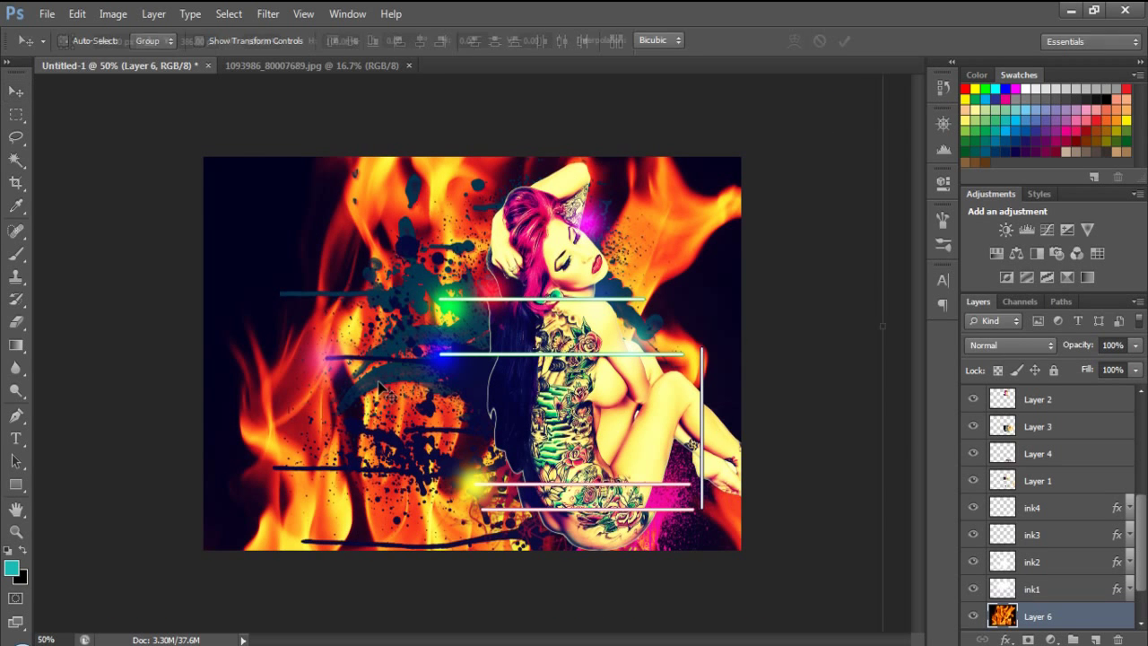
key(ctrl+minus)
key(ctrl+minus)
key(ctrl+minus)
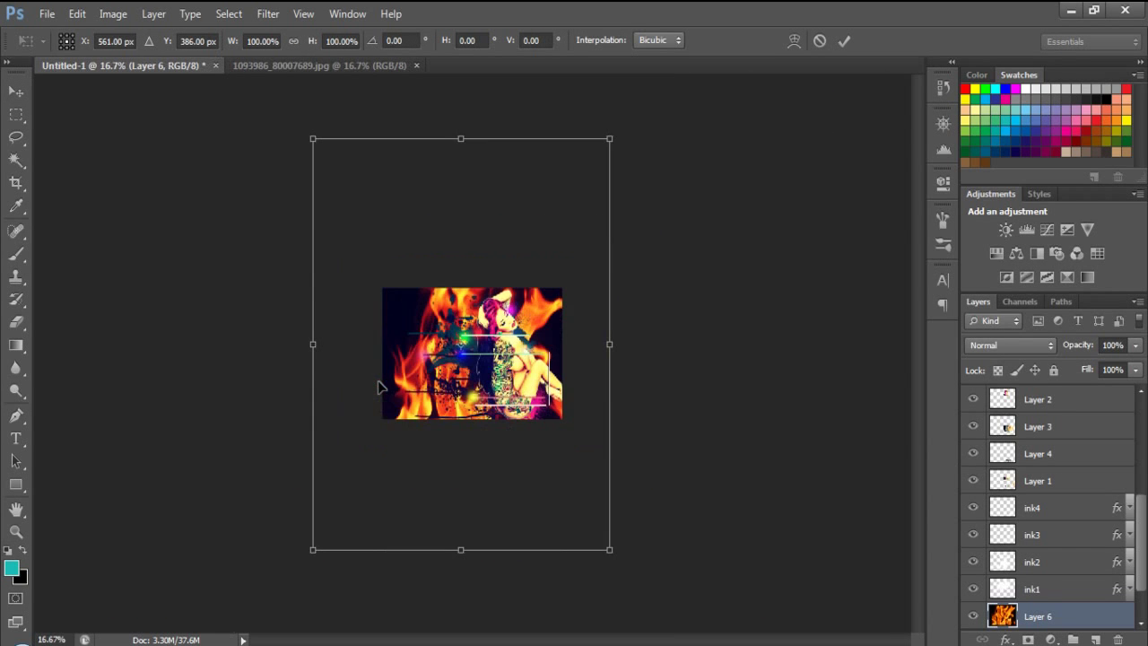
drag(313, 549, 445, 366)
drag(503, 304, 433, 371)
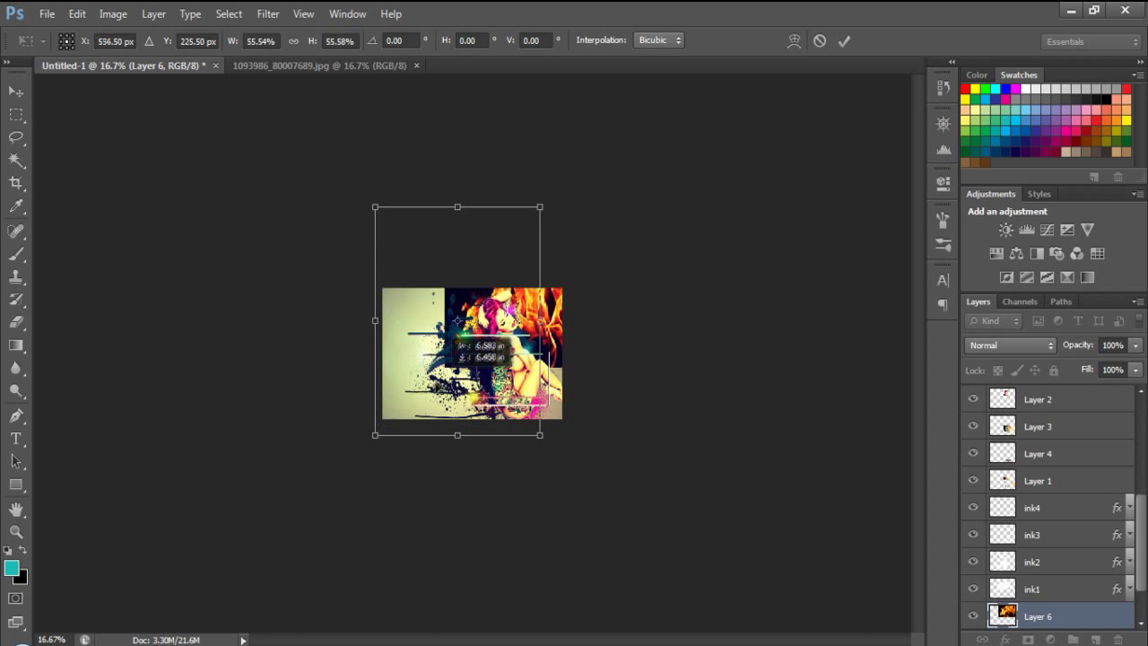
drag(453, 327, 443, 344)
drag(530, 222, 500, 260)
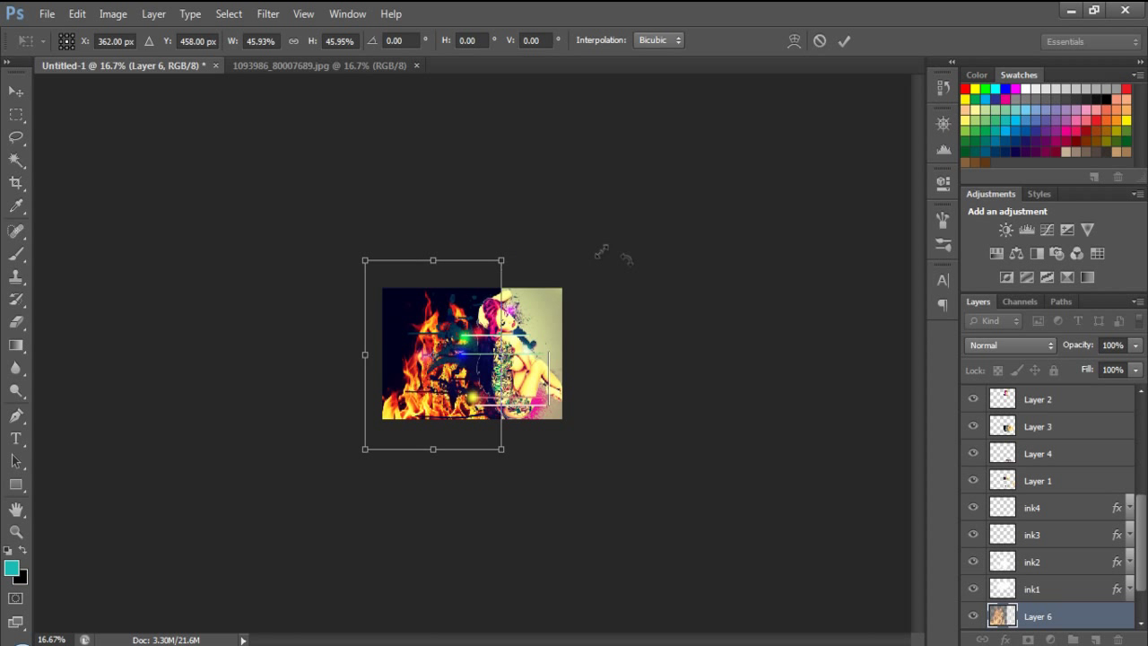
drag(366, 448, 375, 440)
Rotate the fire layer to -59.8°, reposition it slightly, and commit the transform
key(ctrl+plus)
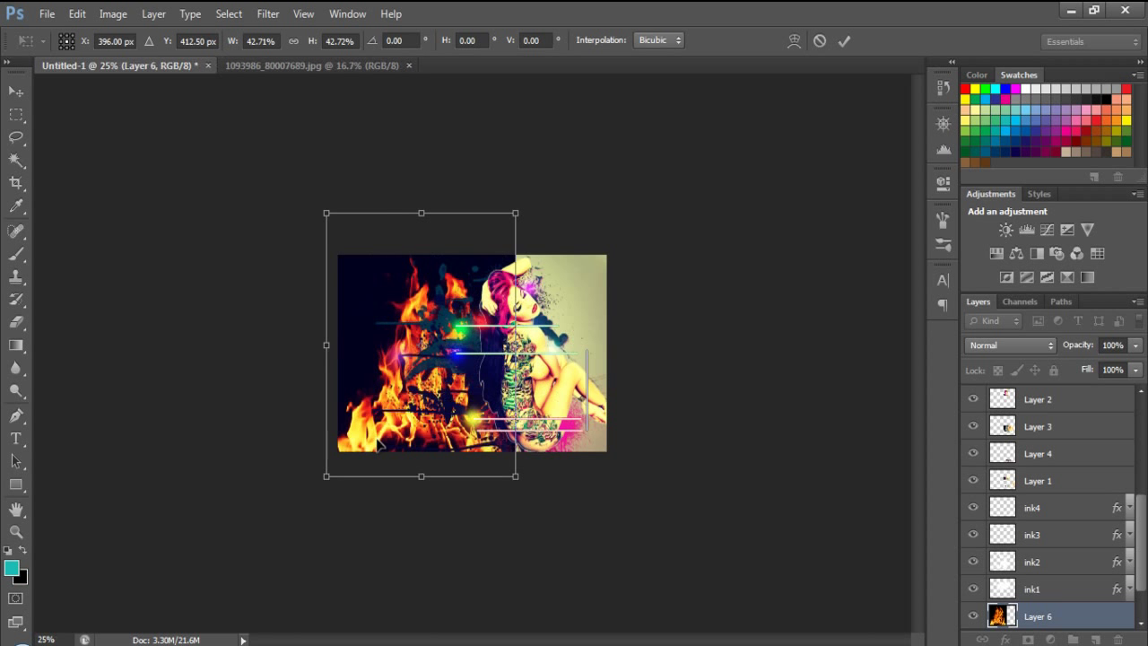
key(ctrl+plus)
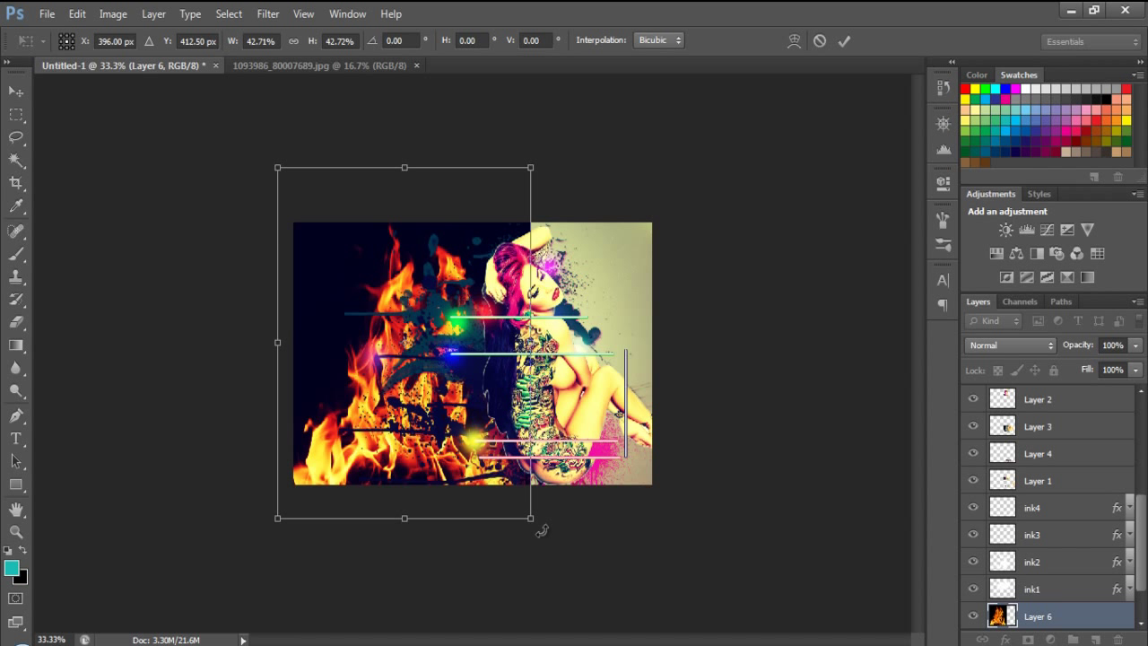
drag(542, 529, 615, 316)
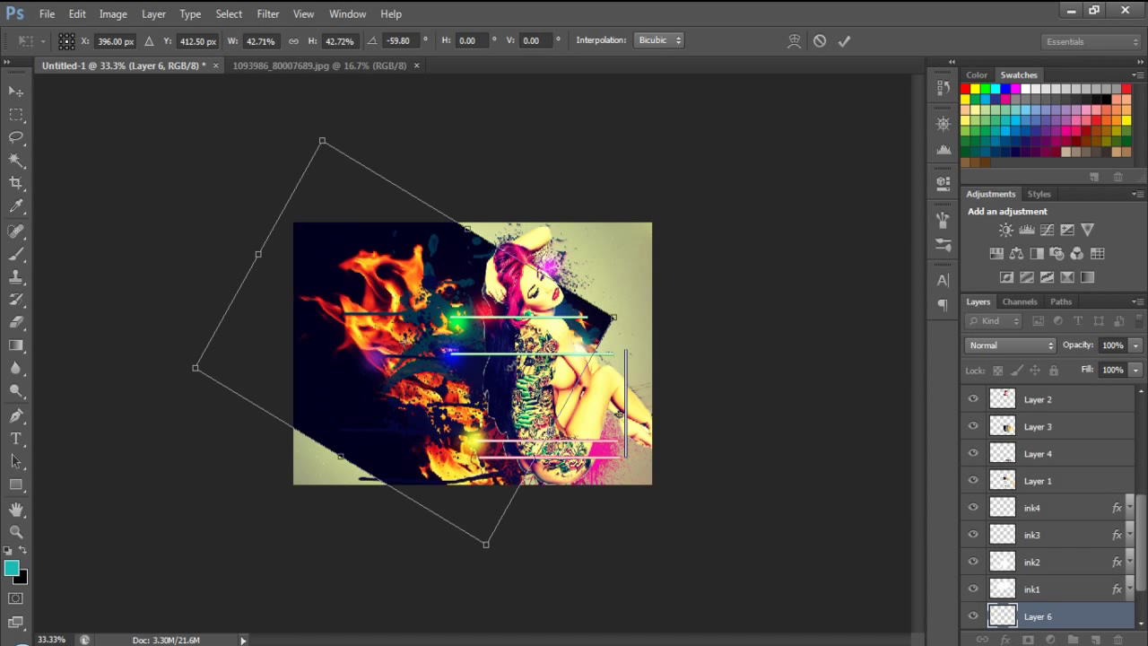
drag(468, 394, 473, 384)
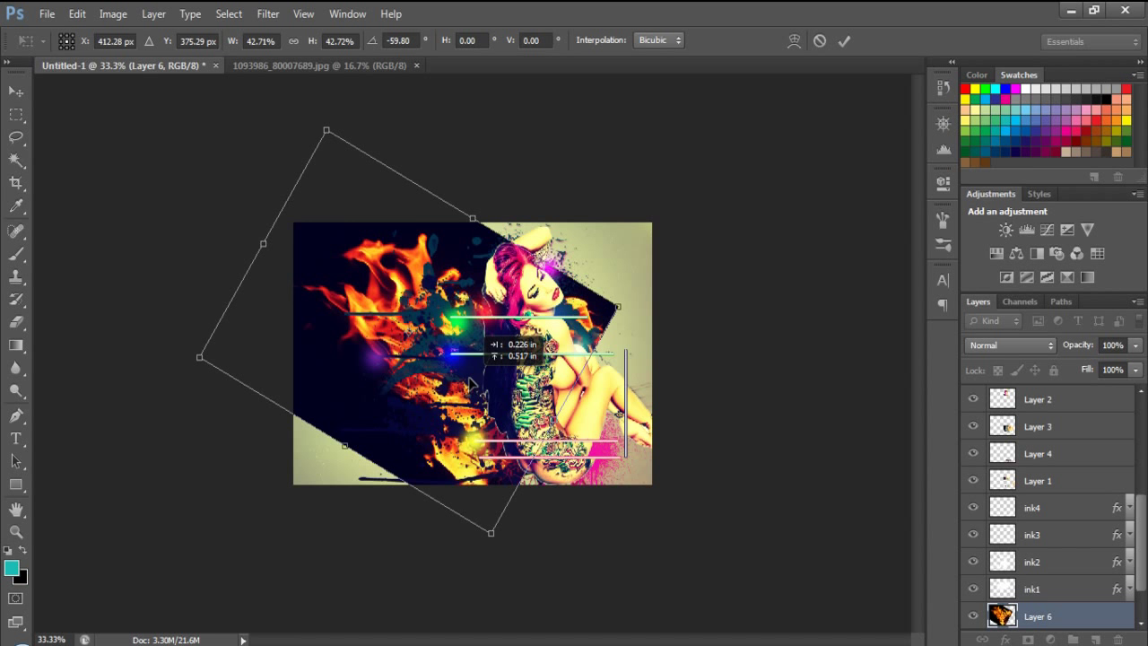
drag(473, 384, 473, 384)
click(843, 40)
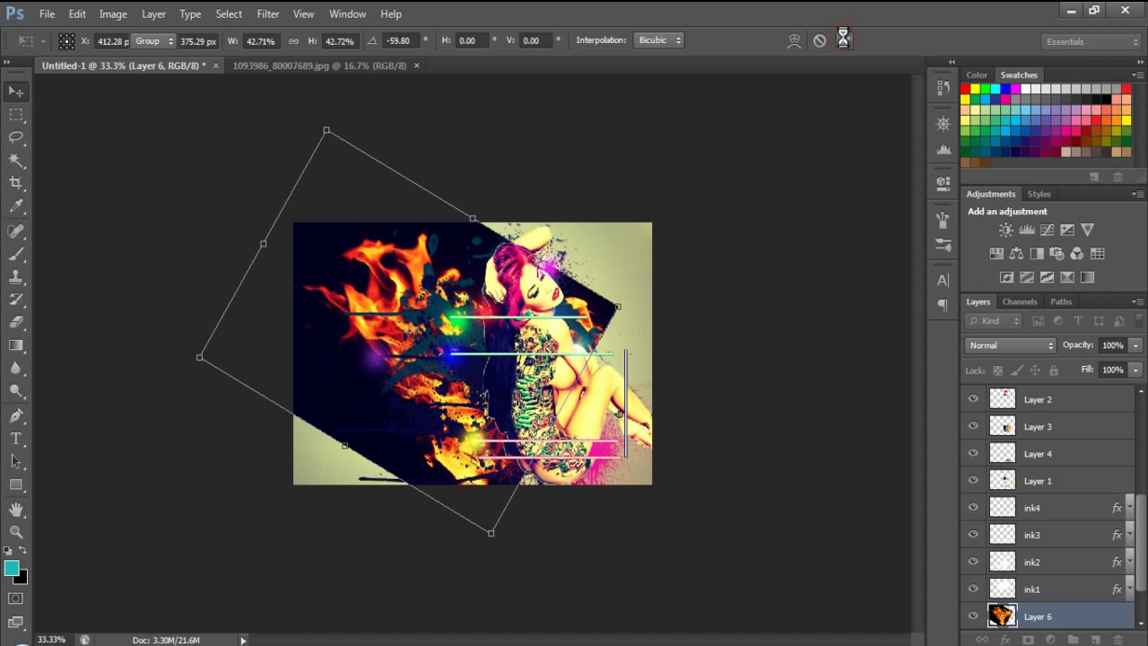
click(345, 14)
Fit the image on screen, set Layer 6 to Screen blend mode, and nudge the flames slightly
mouse_move(303, 14)
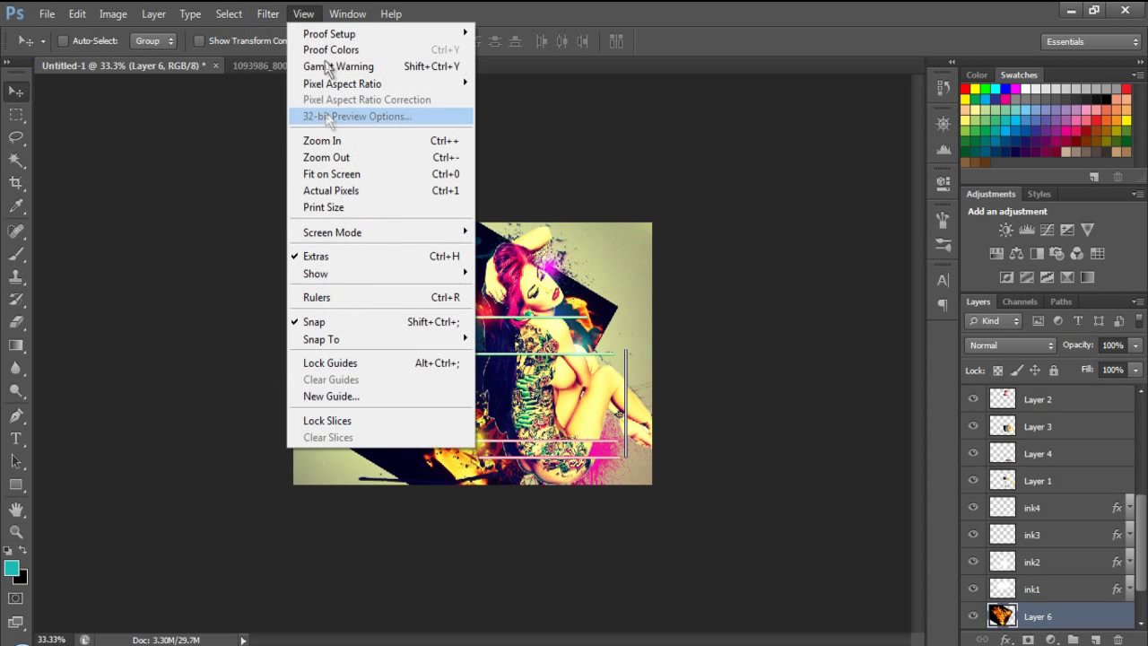
click(332, 174)
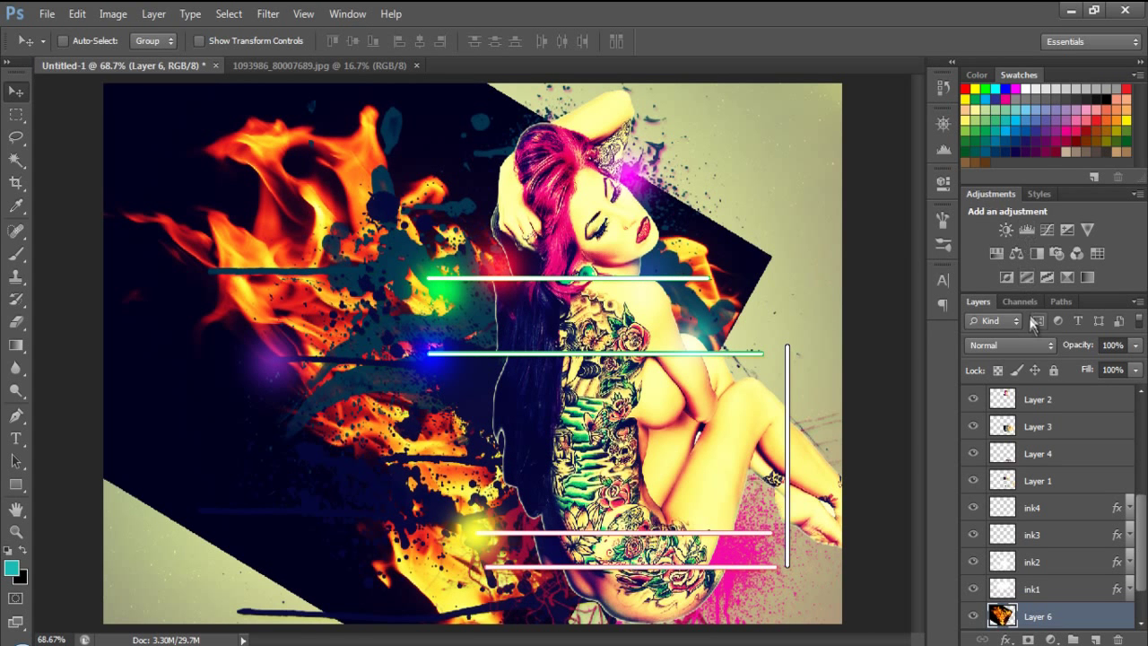
click(1036, 345)
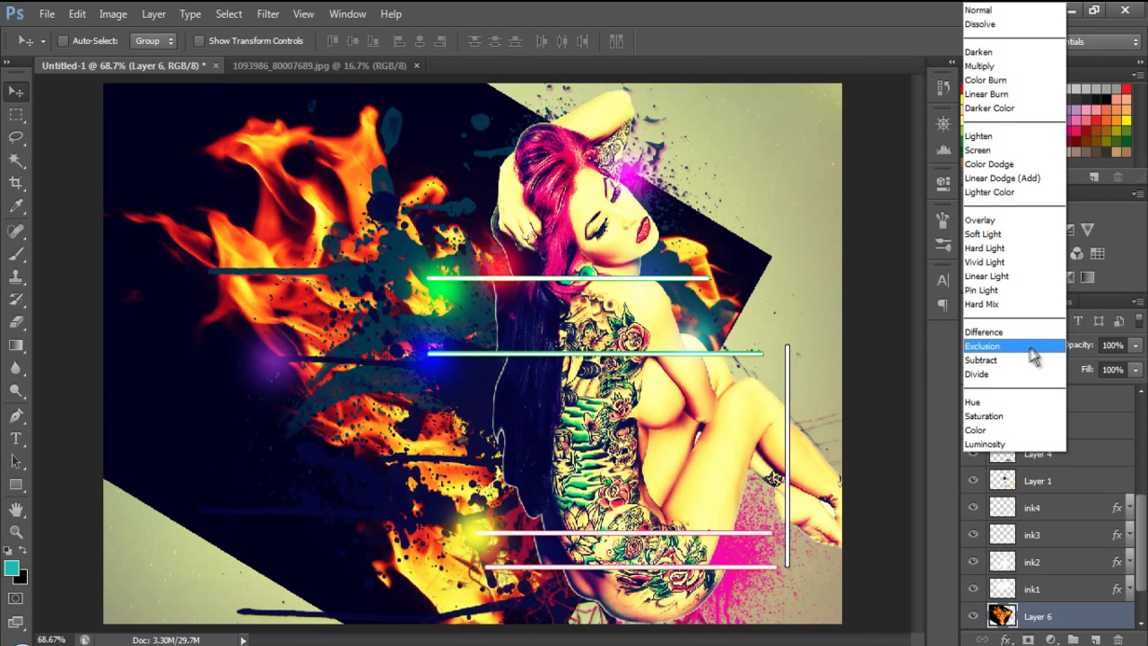
click(979, 150)
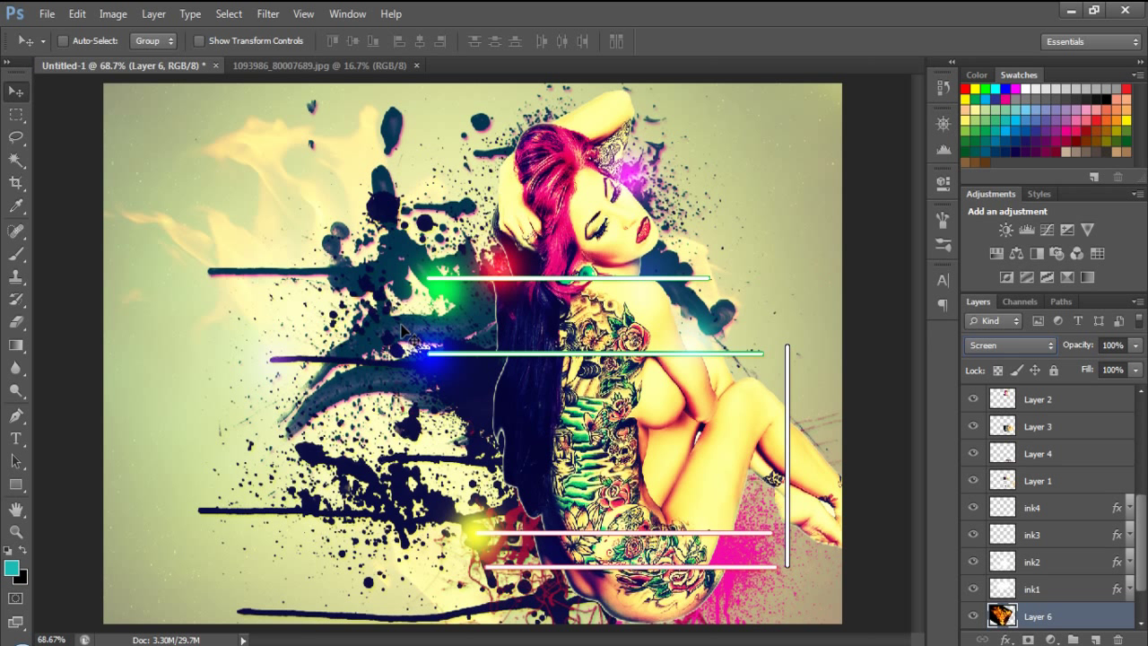
drag(401, 331, 366, 326)
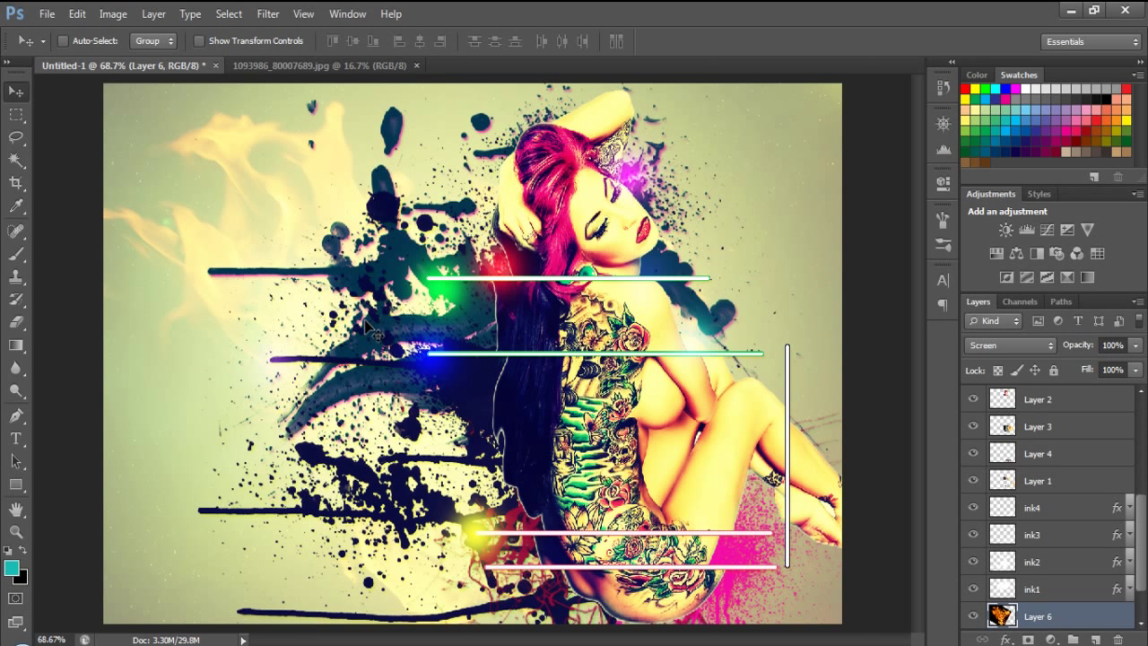
click(113, 13)
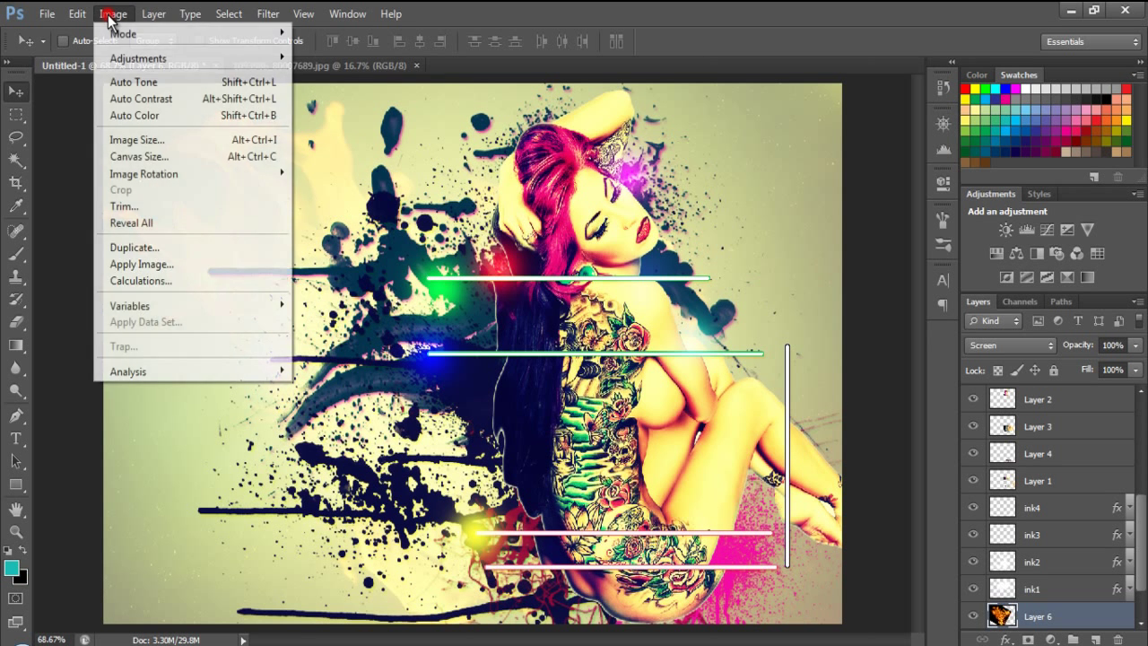
Apply Brightness/Contrast with Contrast 46 and Brightness 9
mouse_move(117, 58)
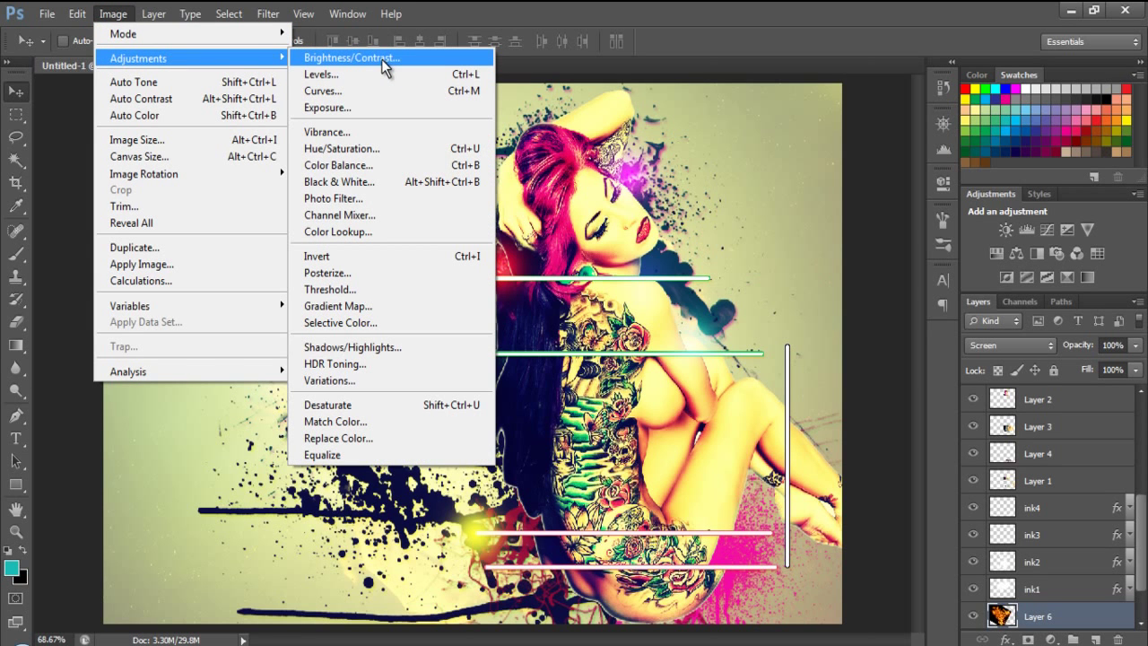
click(381, 59)
drag(534, 260, 573, 264)
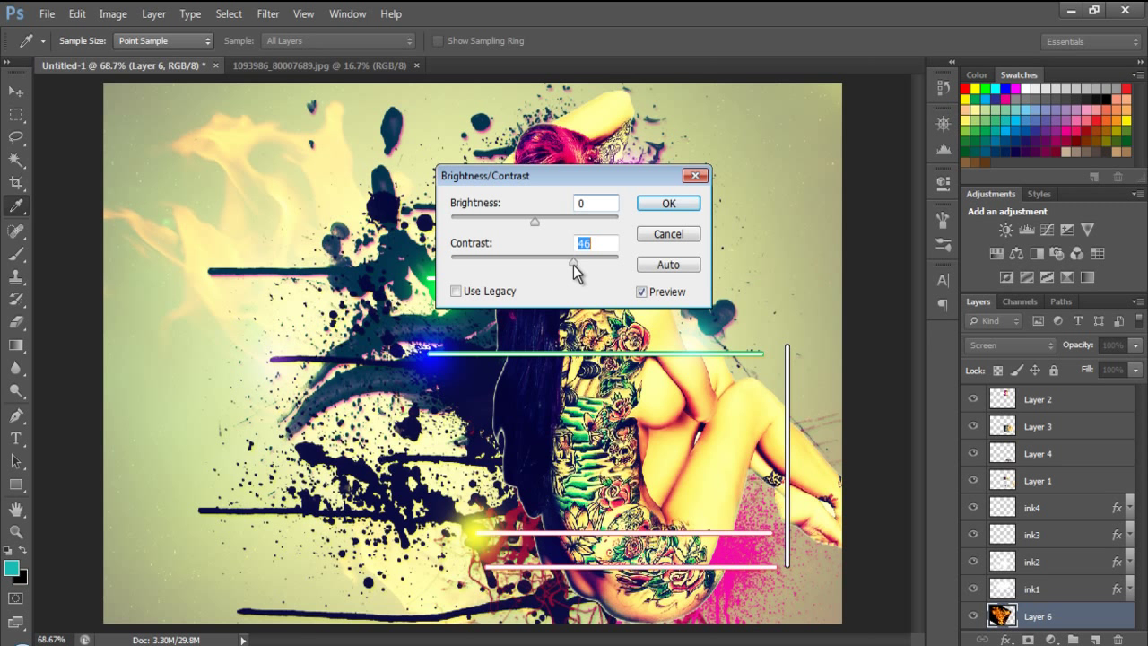
drag(536, 221, 540, 222)
click(685, 202)
key(v)
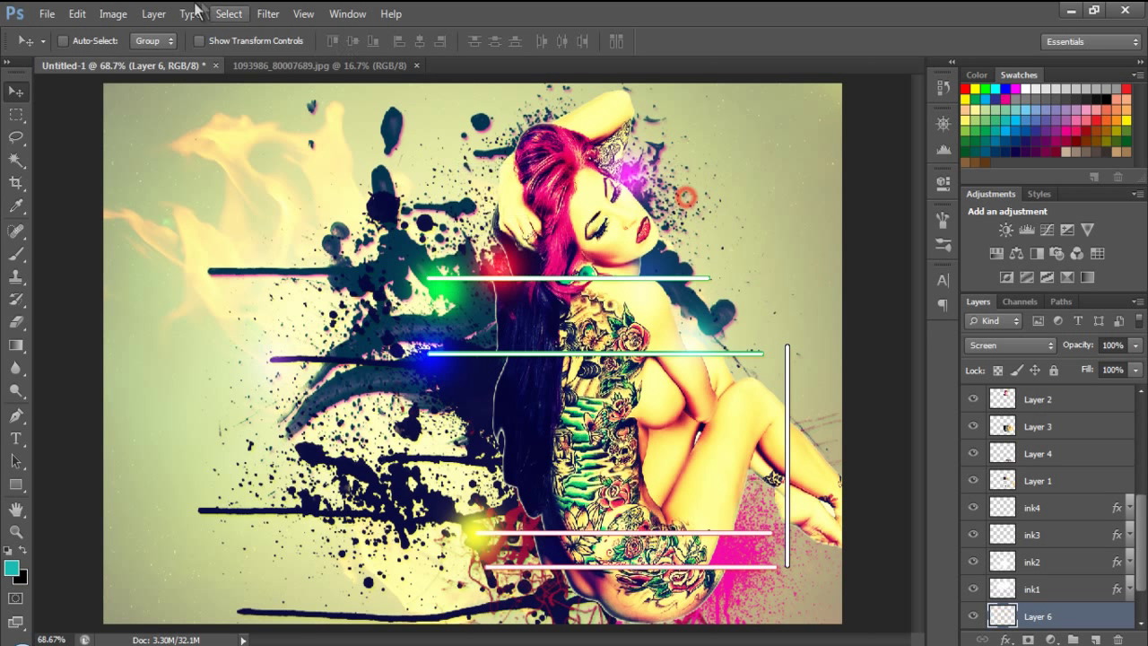
Apply Levels, raising the black point and setting the midtones to about 0.95
click(116, 13)
mouse_move(135, 58)
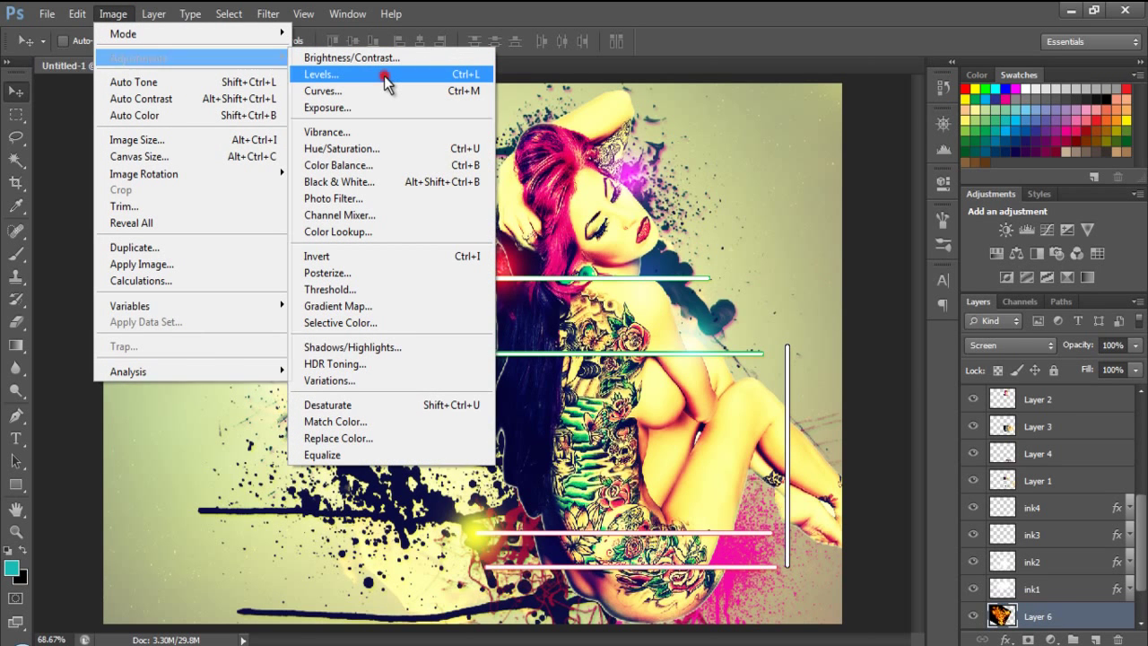
click(385, 78)
drag(428, 310, 458, 307)
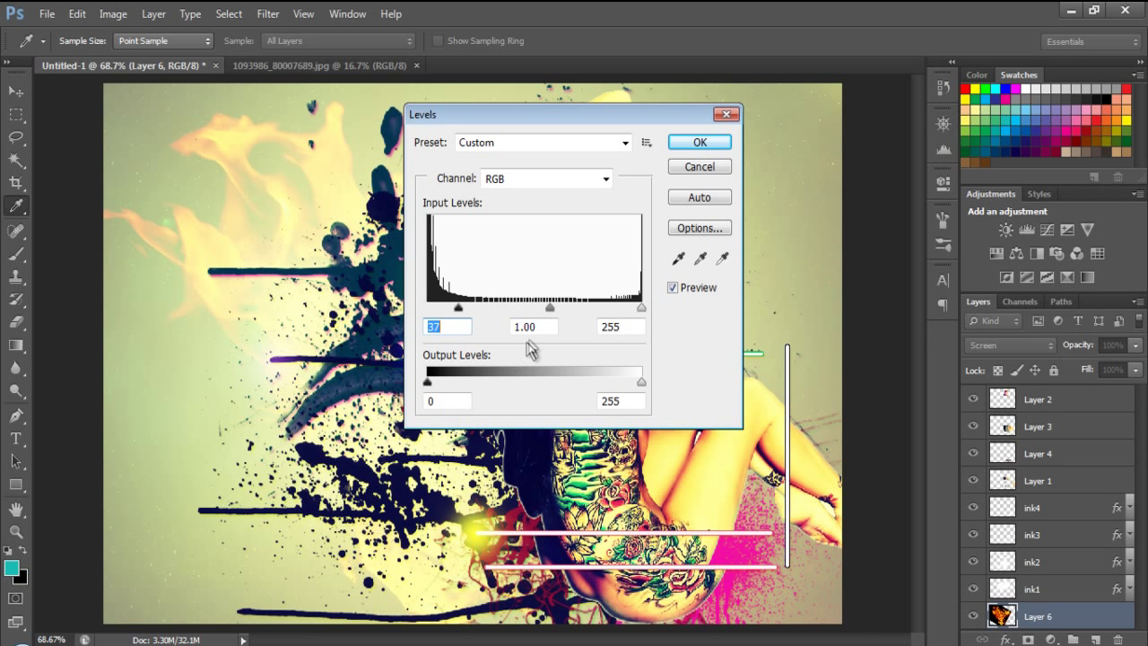
drag(550, 307, 555, 307)
click(713, 143)
key(v)
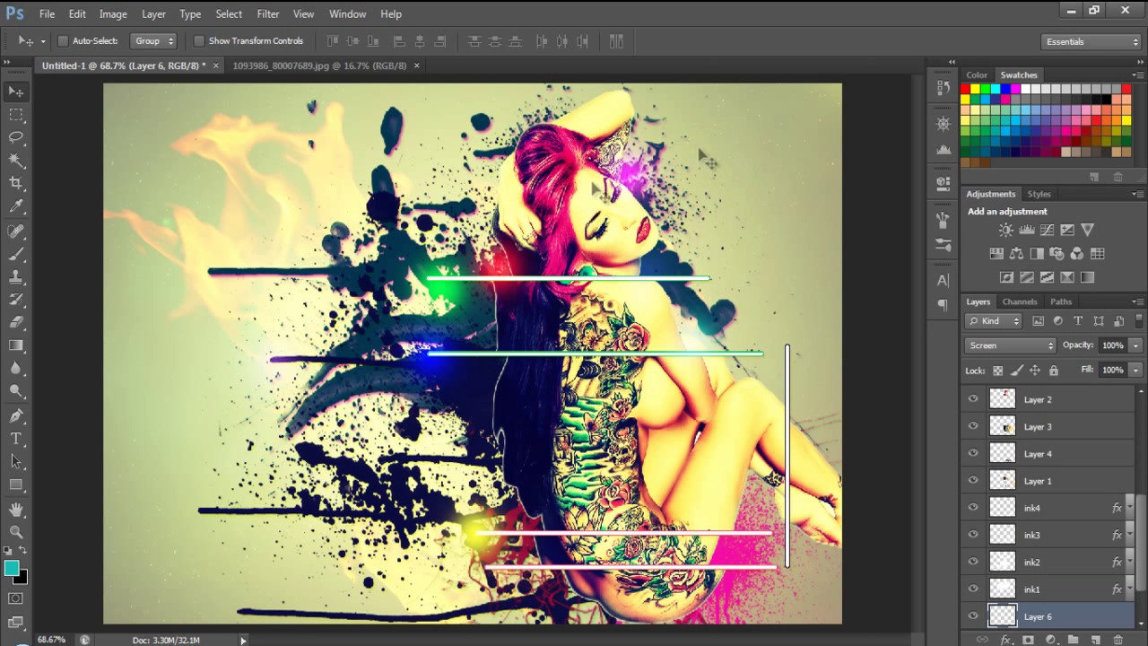
drag(16, 391, 86, 400)
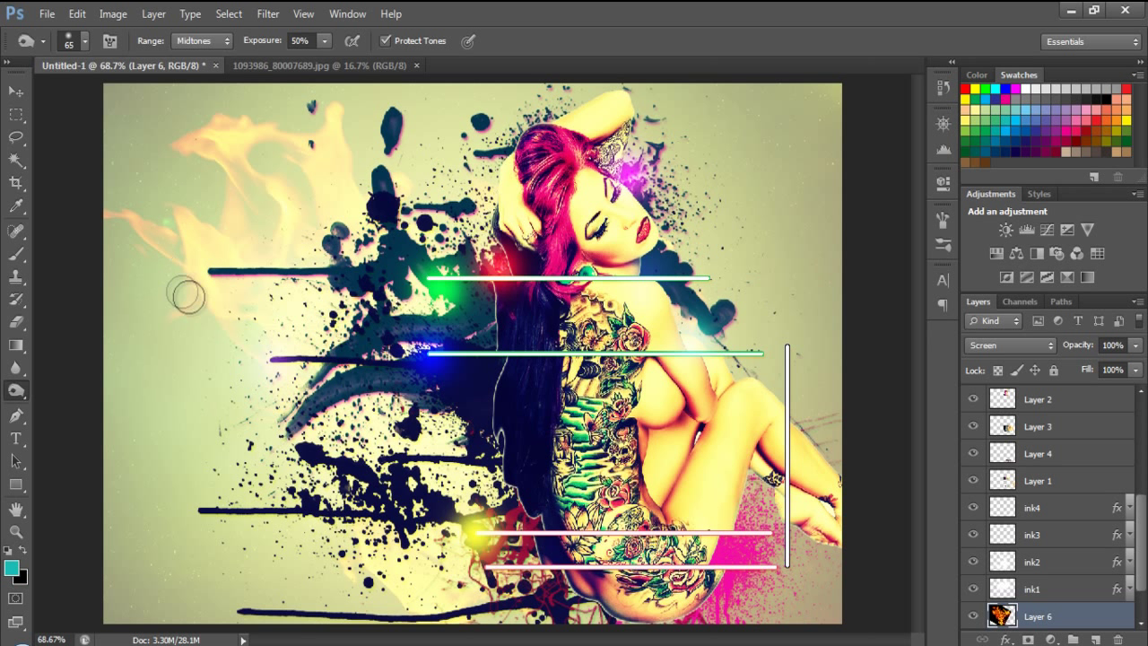
Apply Filter > Sharpen > Sharpen to the fire Layer 6
click(279, 13)
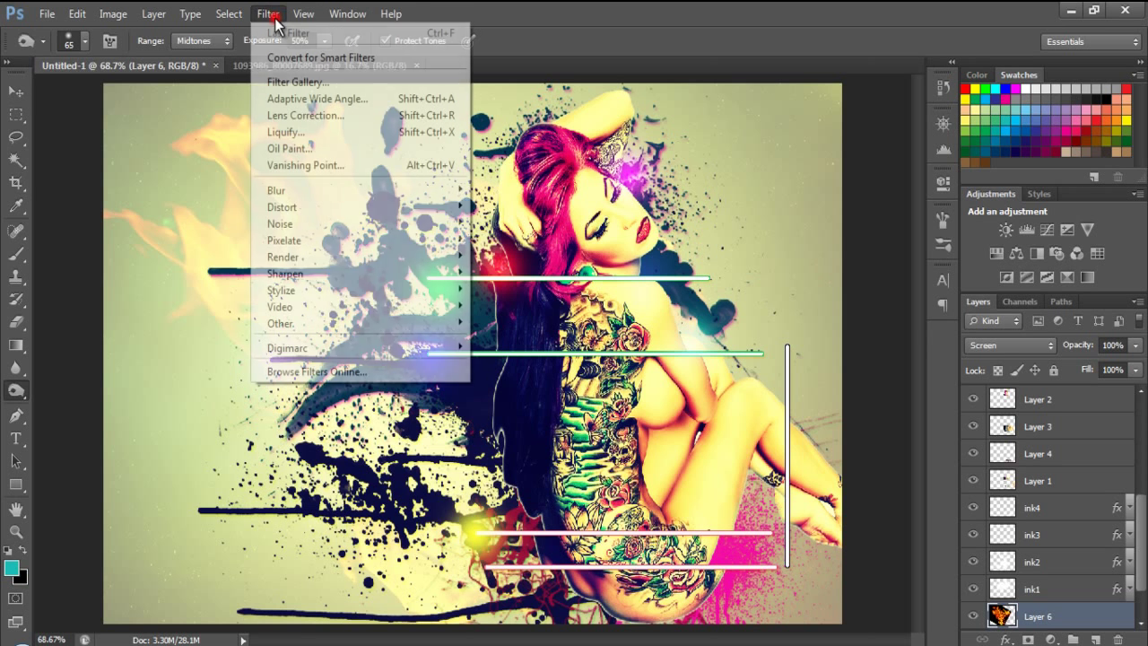
mouse_move(313, 282)
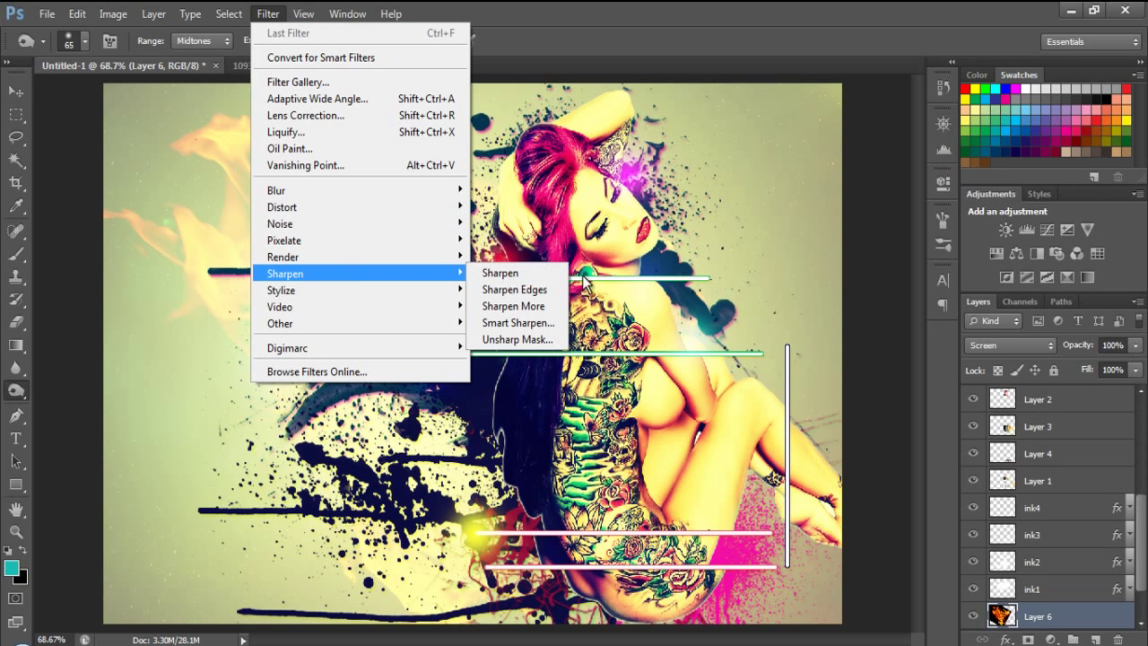
click(525, 273)
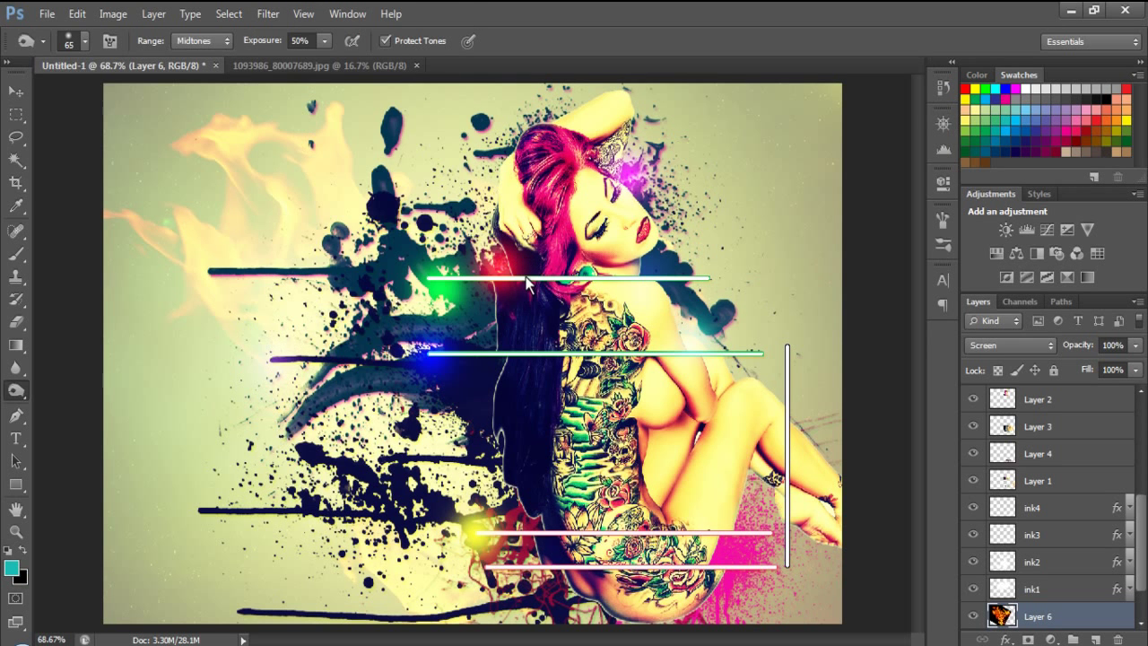